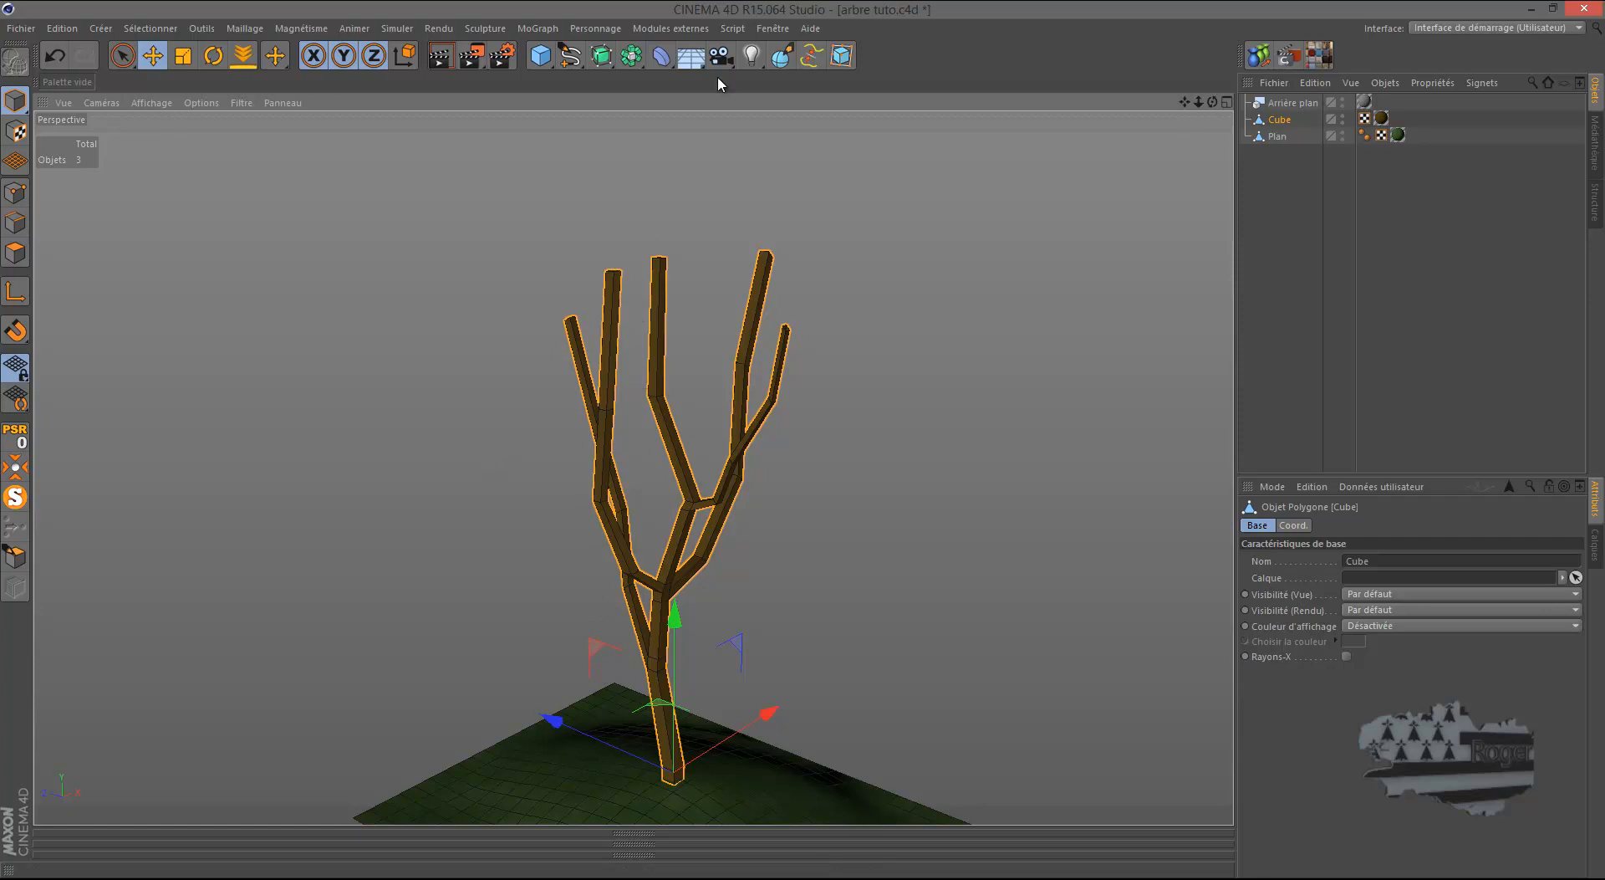
scroll(466, 363, "down", 3)
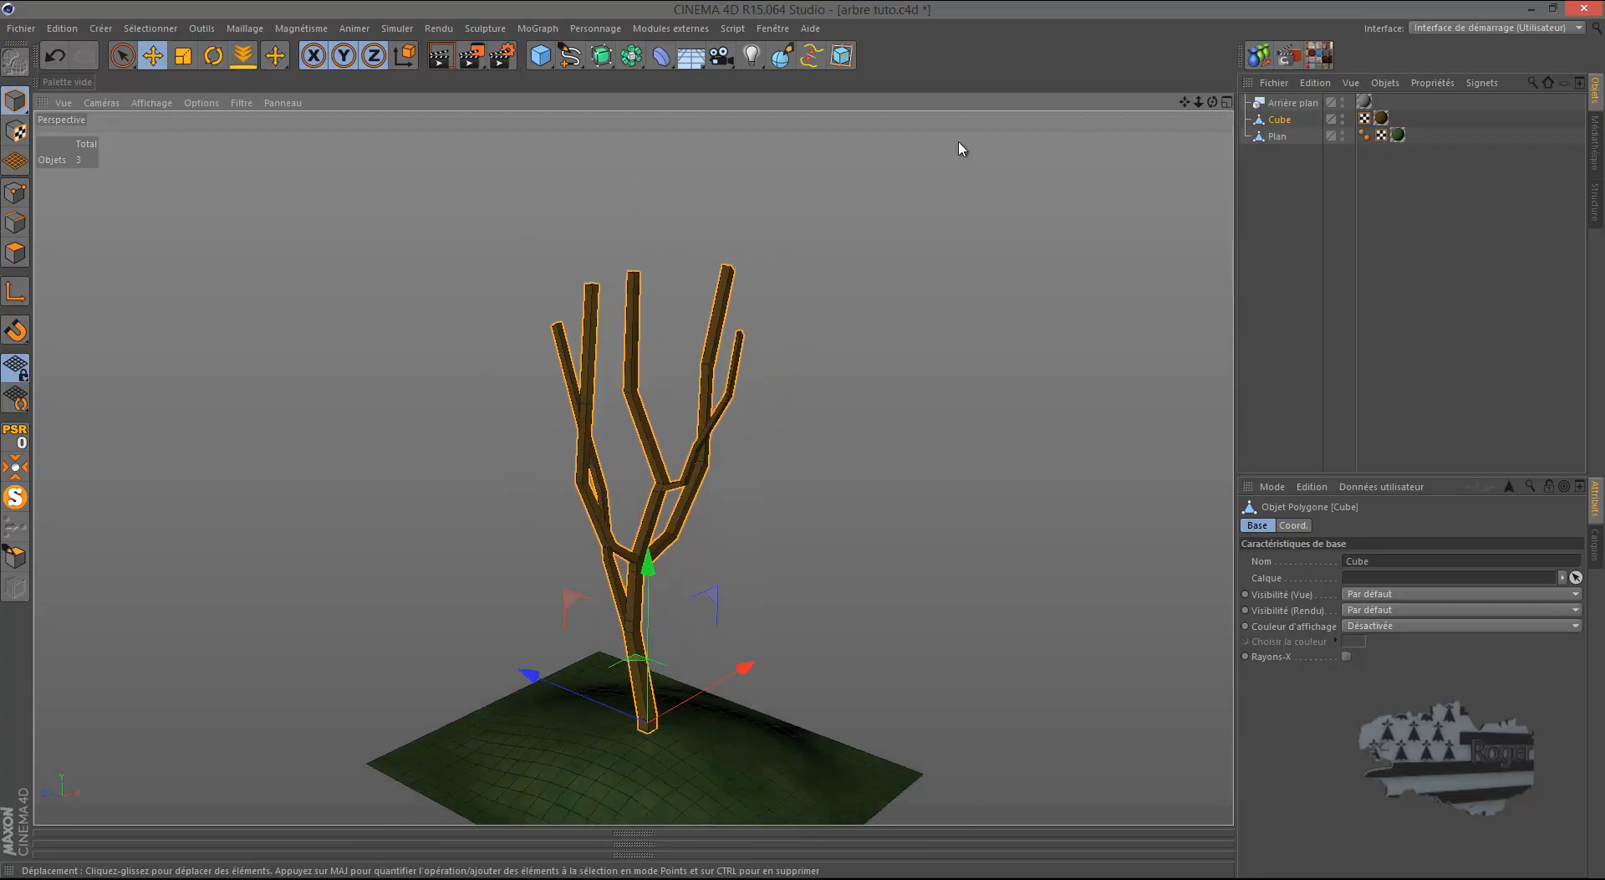
left_click_drag(1208, 106, 806, 436)
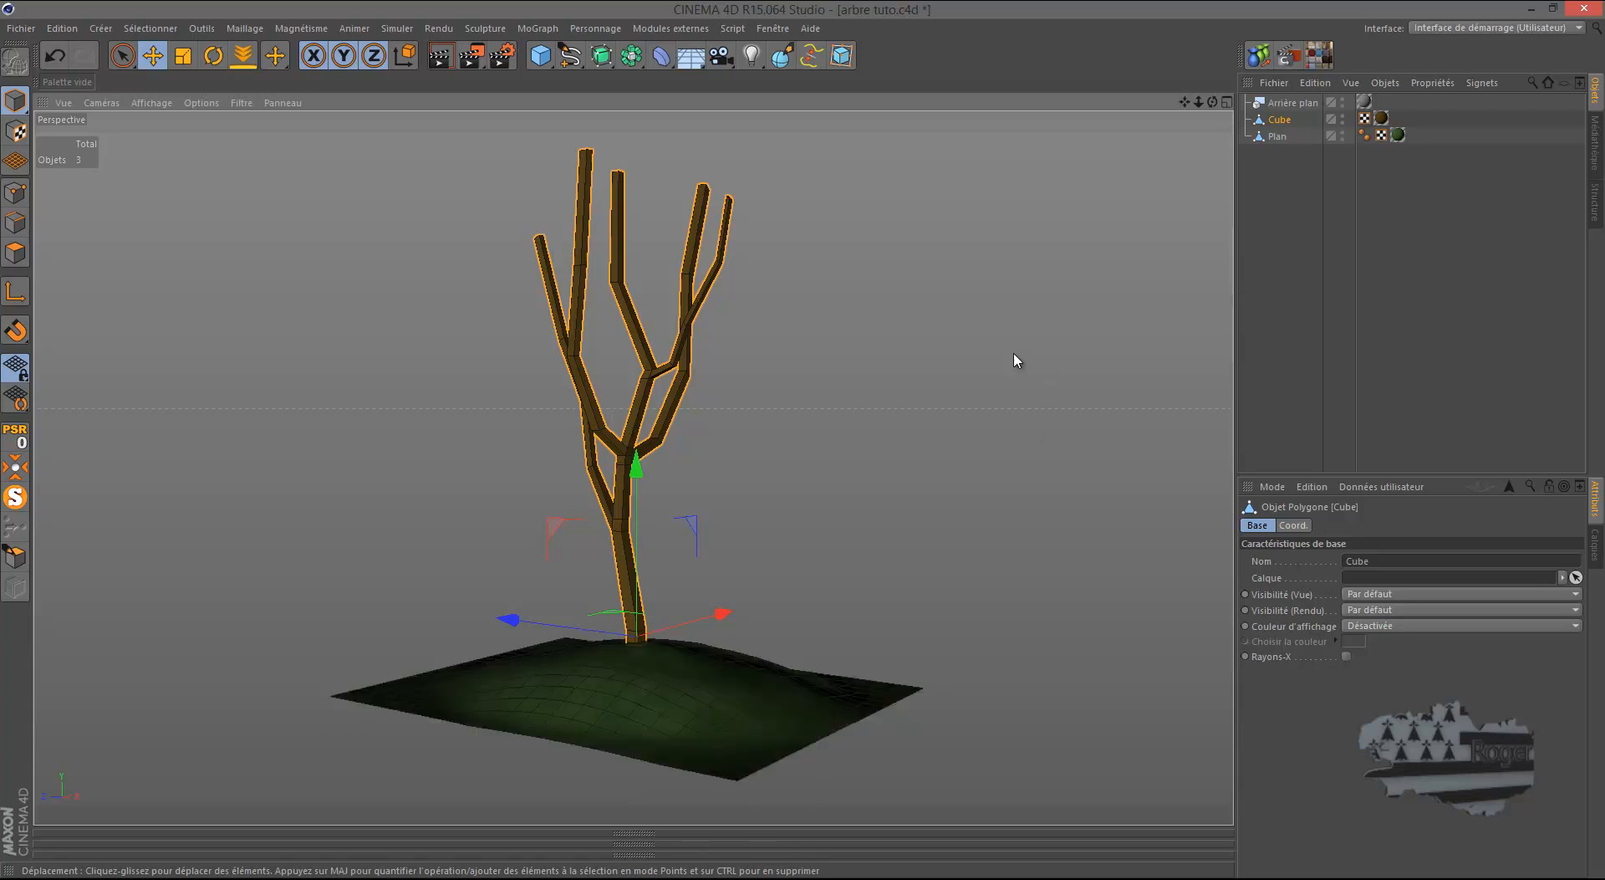
left_click(540, 55)
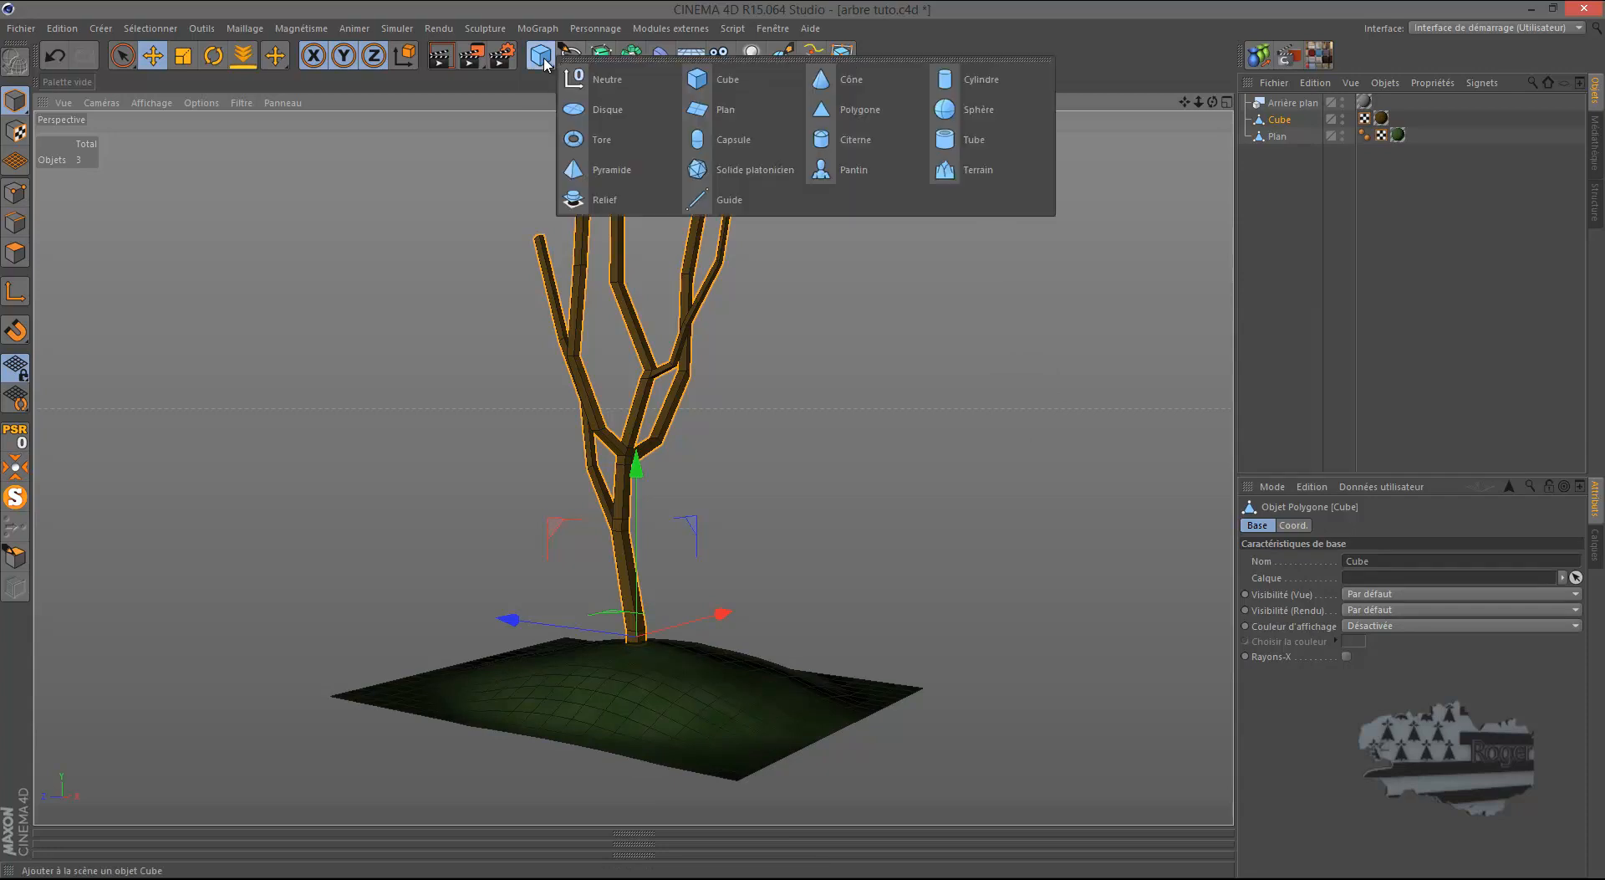
left_click(970, 110)
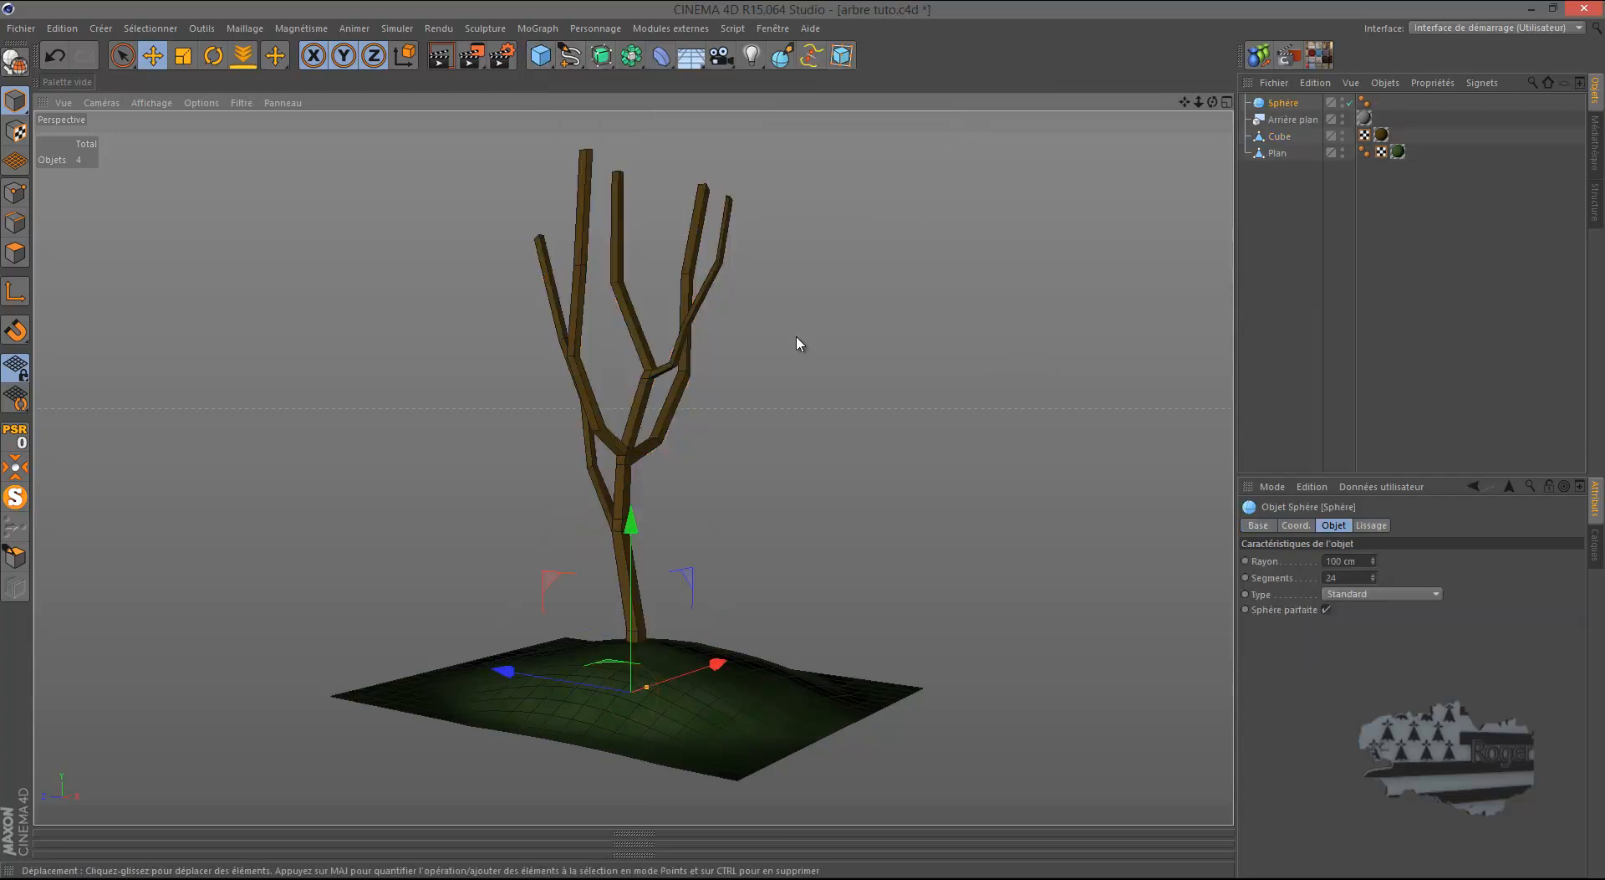
left_click_drag(642, 520, 643, 334)
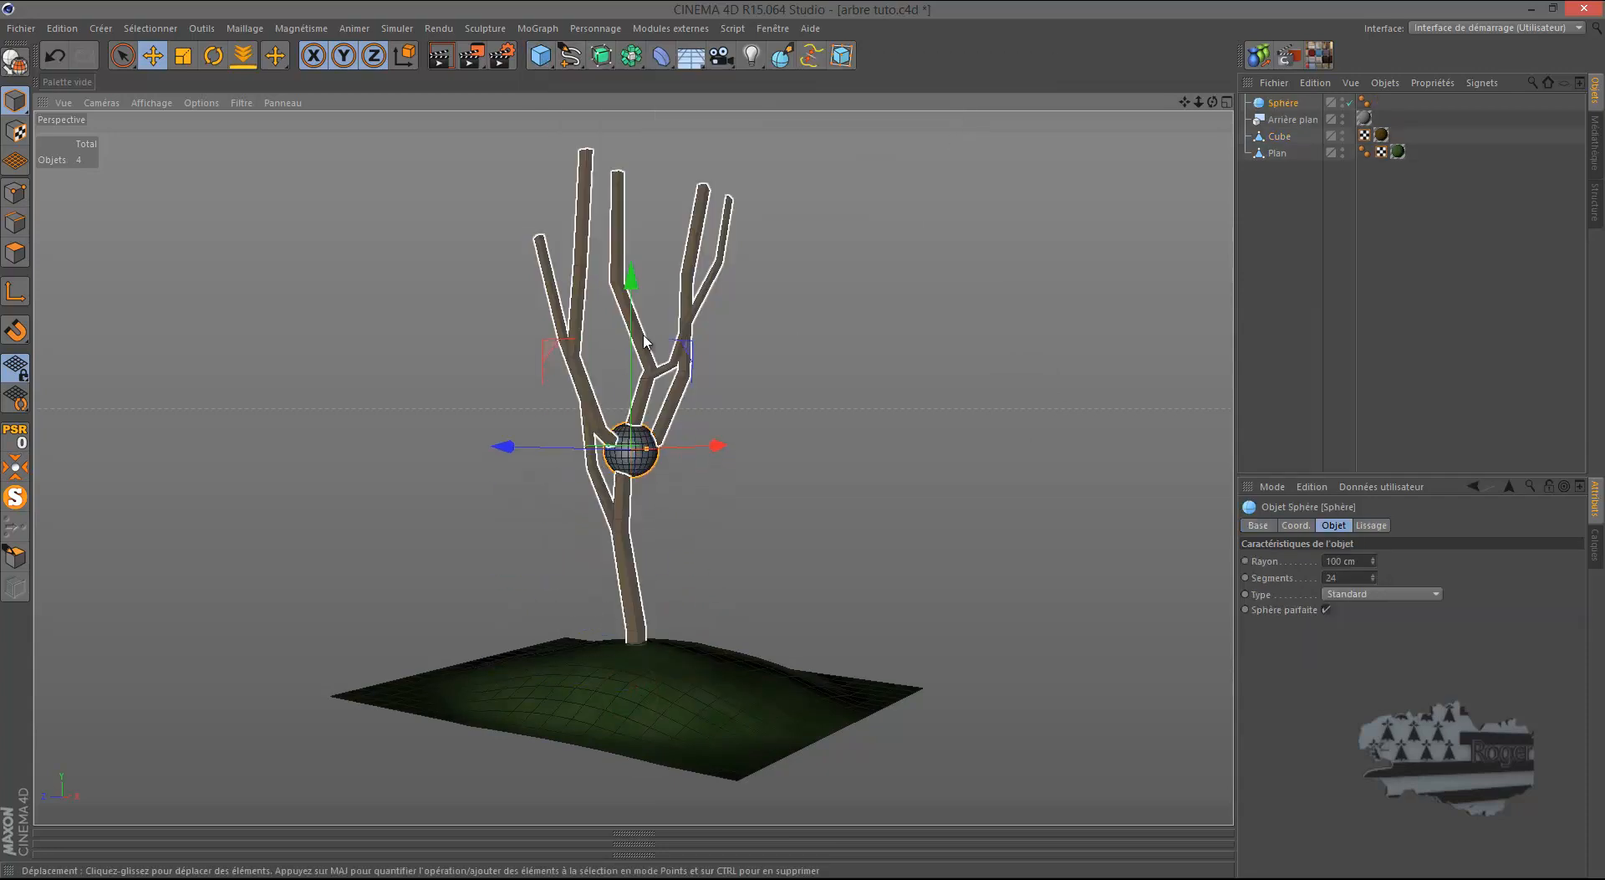
scroll(643, 362, "up", 4)
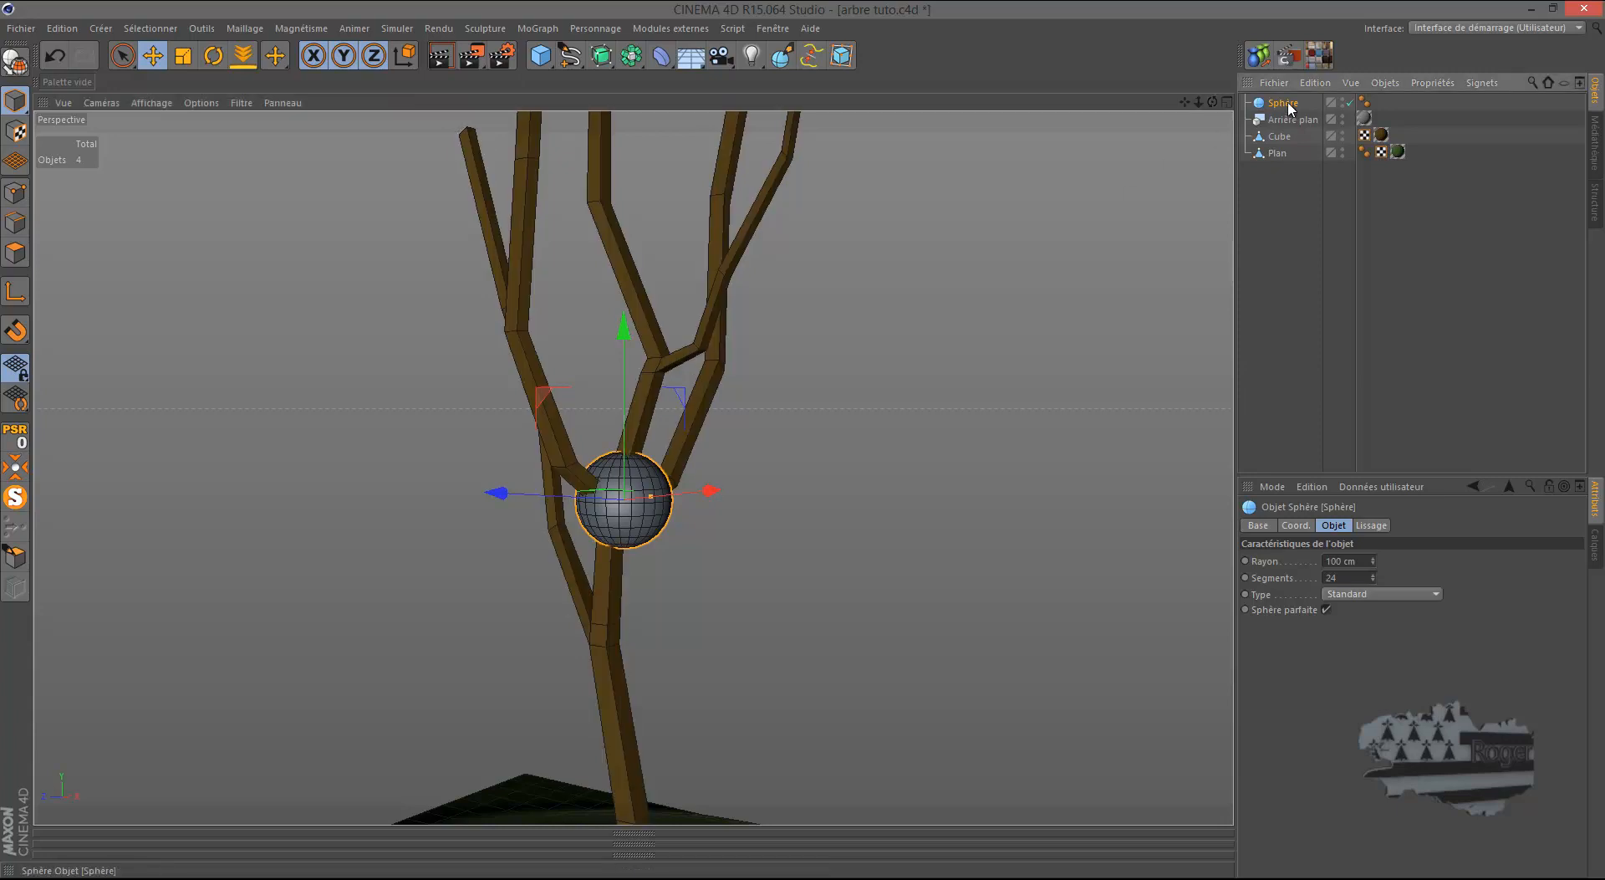
key("Delete")
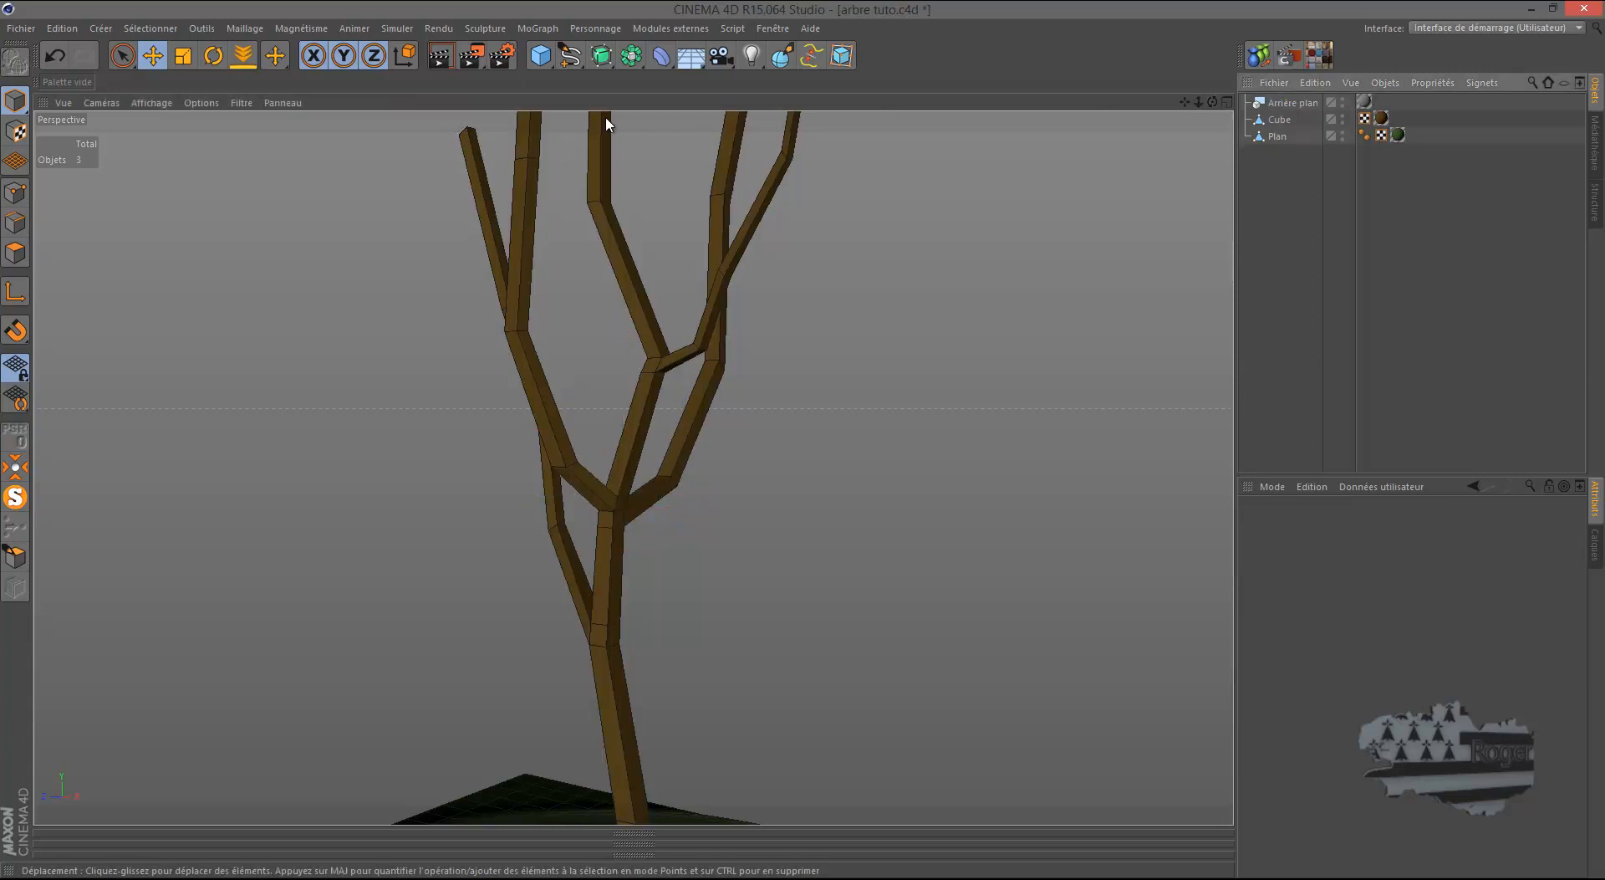
Step: Create a new project, add a sphere primitive and show it with Gouraud shading with lines (Ombrage de Gouraud (lignes))
left_click(18, 28)
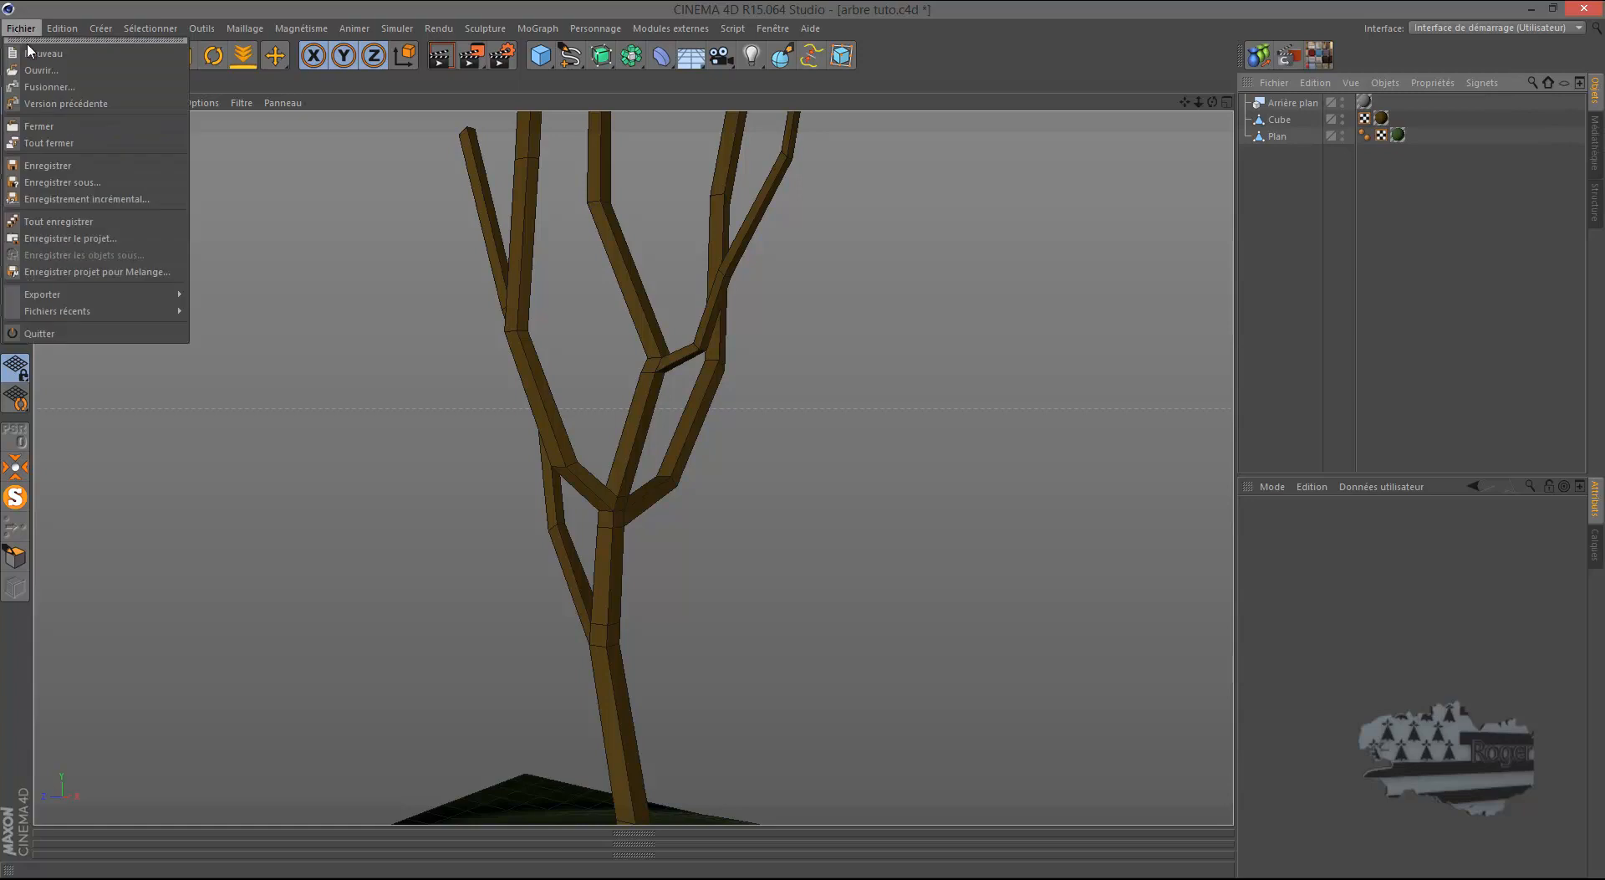
left_click(34, 53)
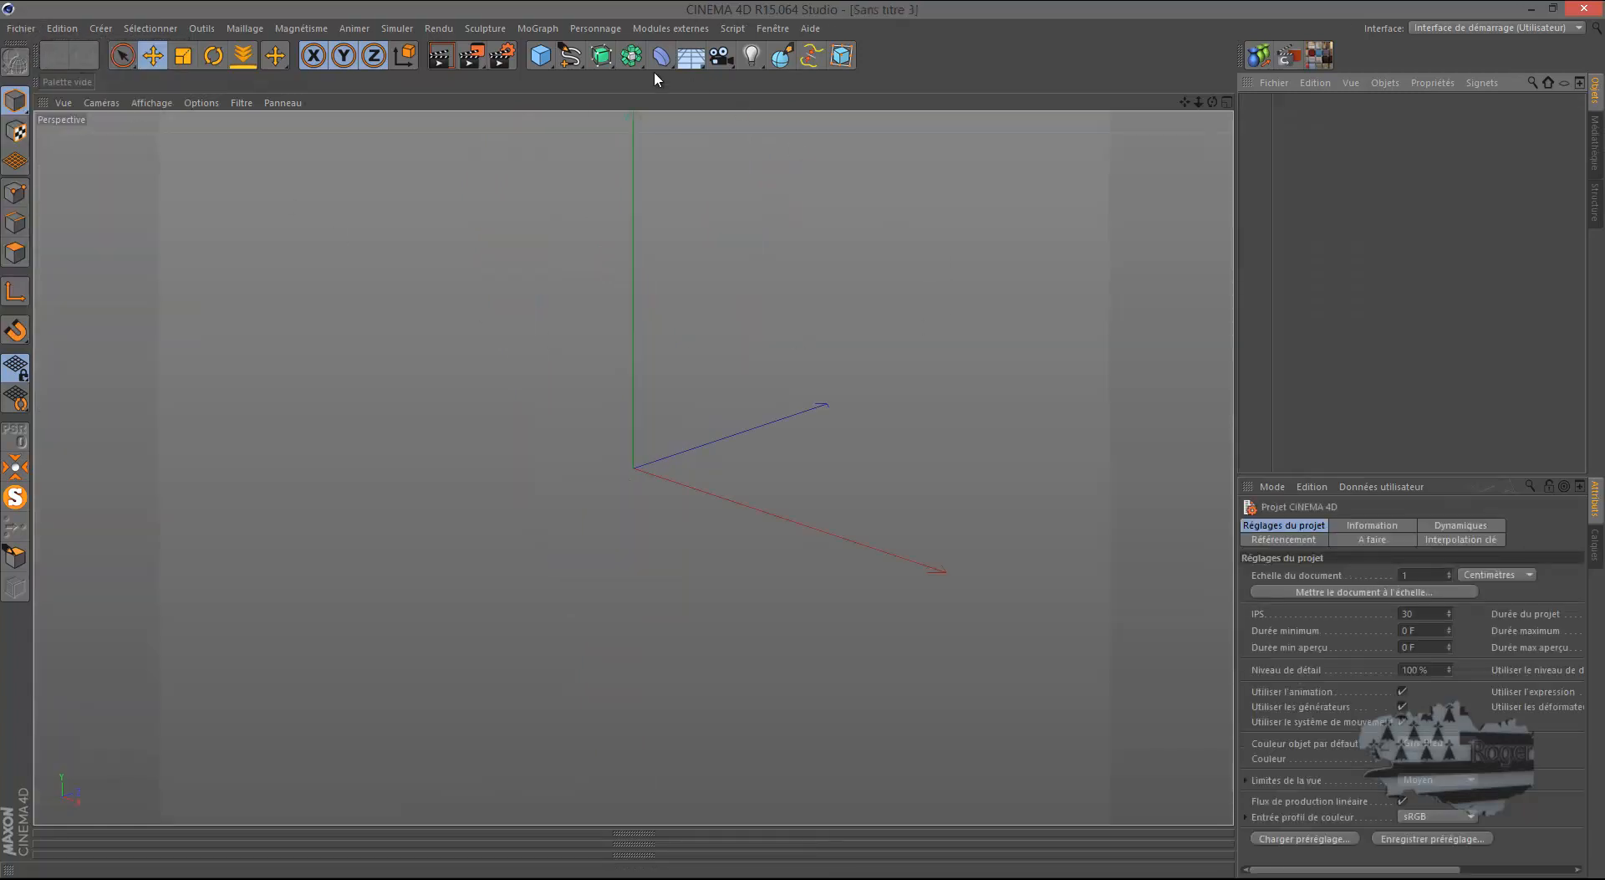
left_click_drag(540, 55, 972, 111)
left_click(152, 102)
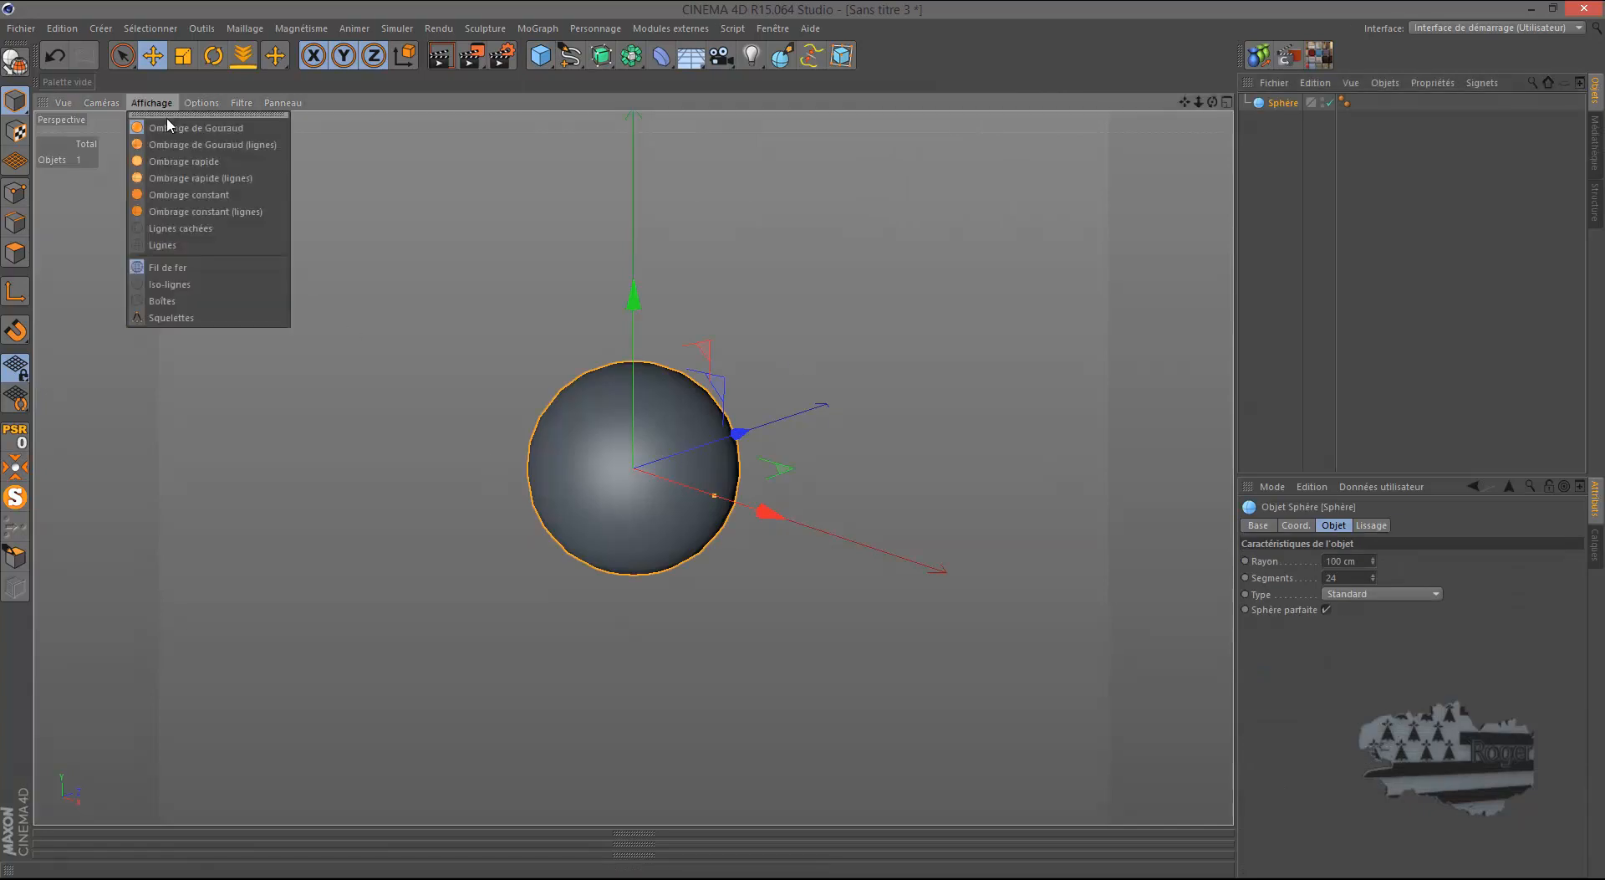
left_click(170, 131)
left_click(151, 102)
left_click(163, 145)
scroll(680, 502, "up", 4)
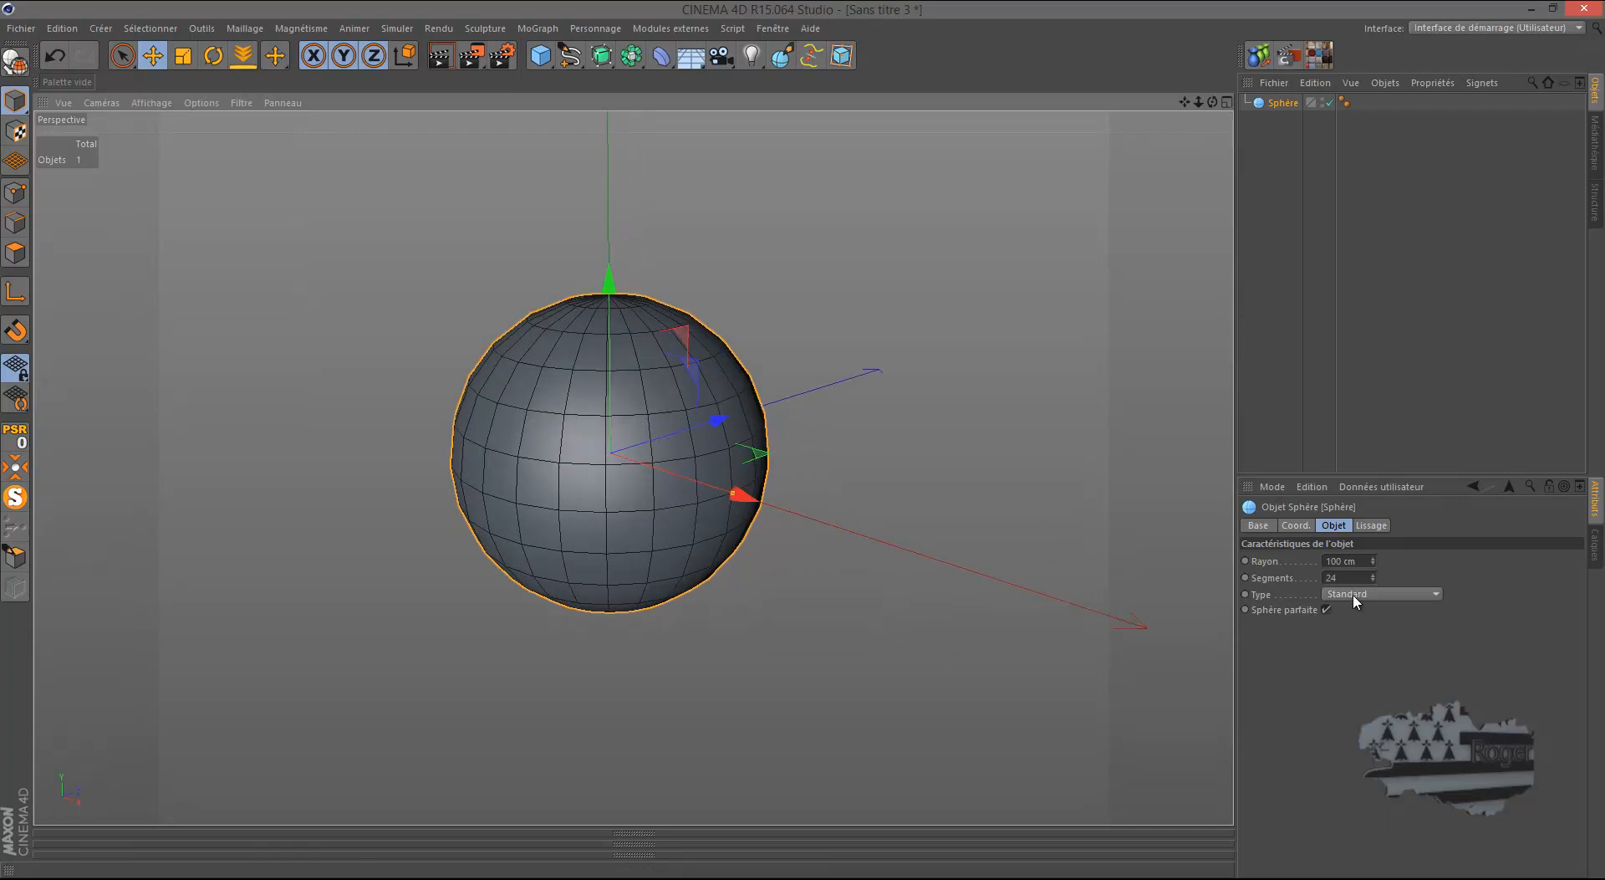
Step: Set the sphere's type to Icosaèdre and convert it to an editable polygon object
left_click(1356, 595)
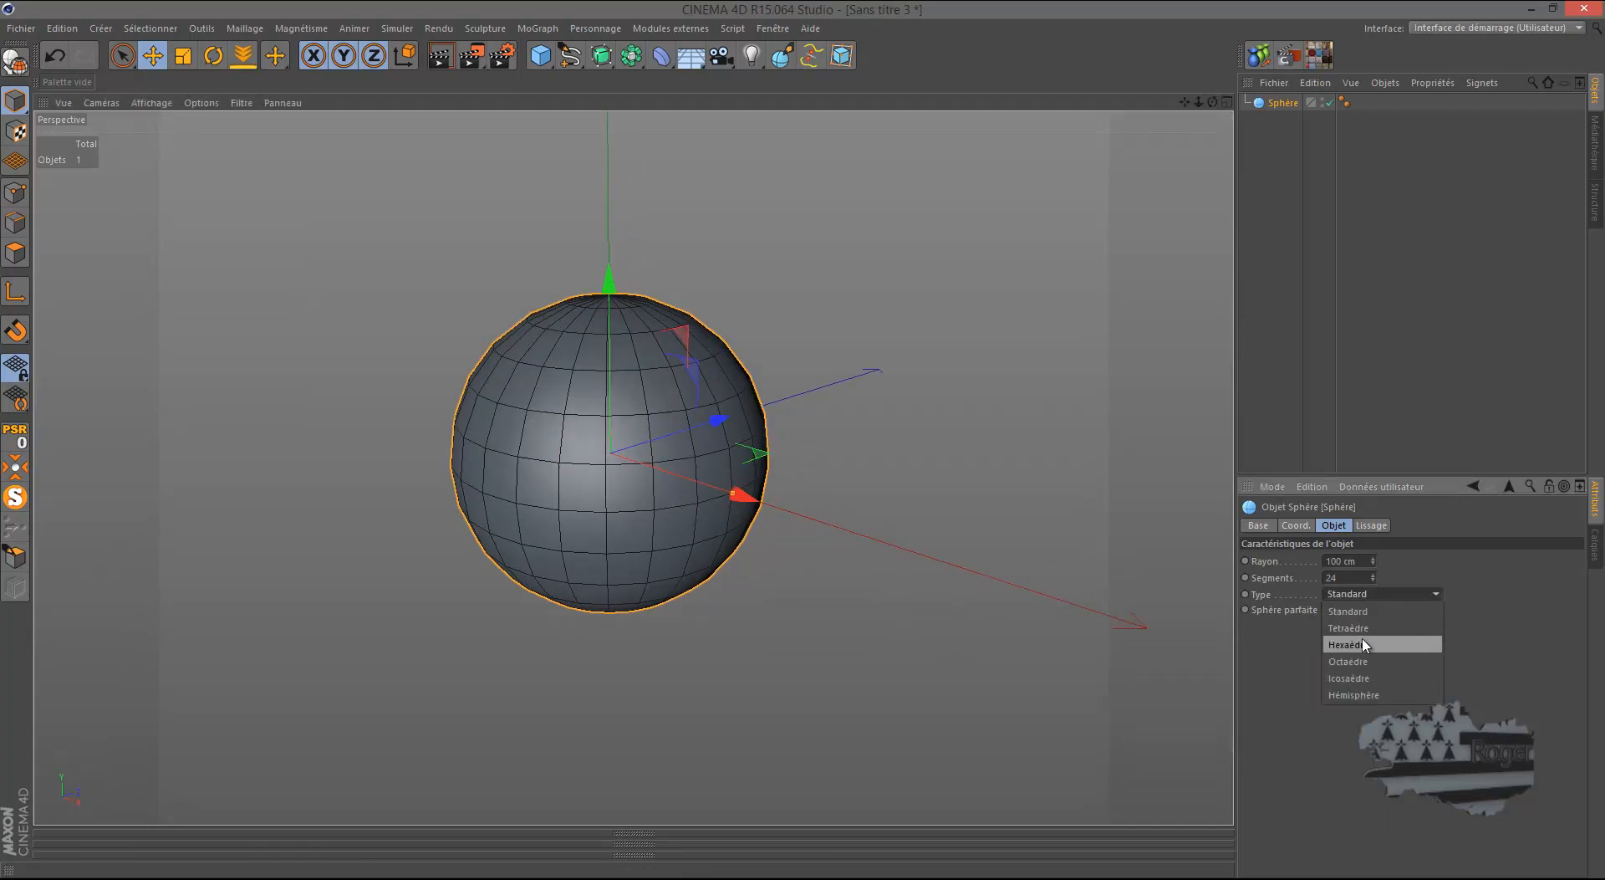
left_click(1365, 646)
left_click(1365, 594)
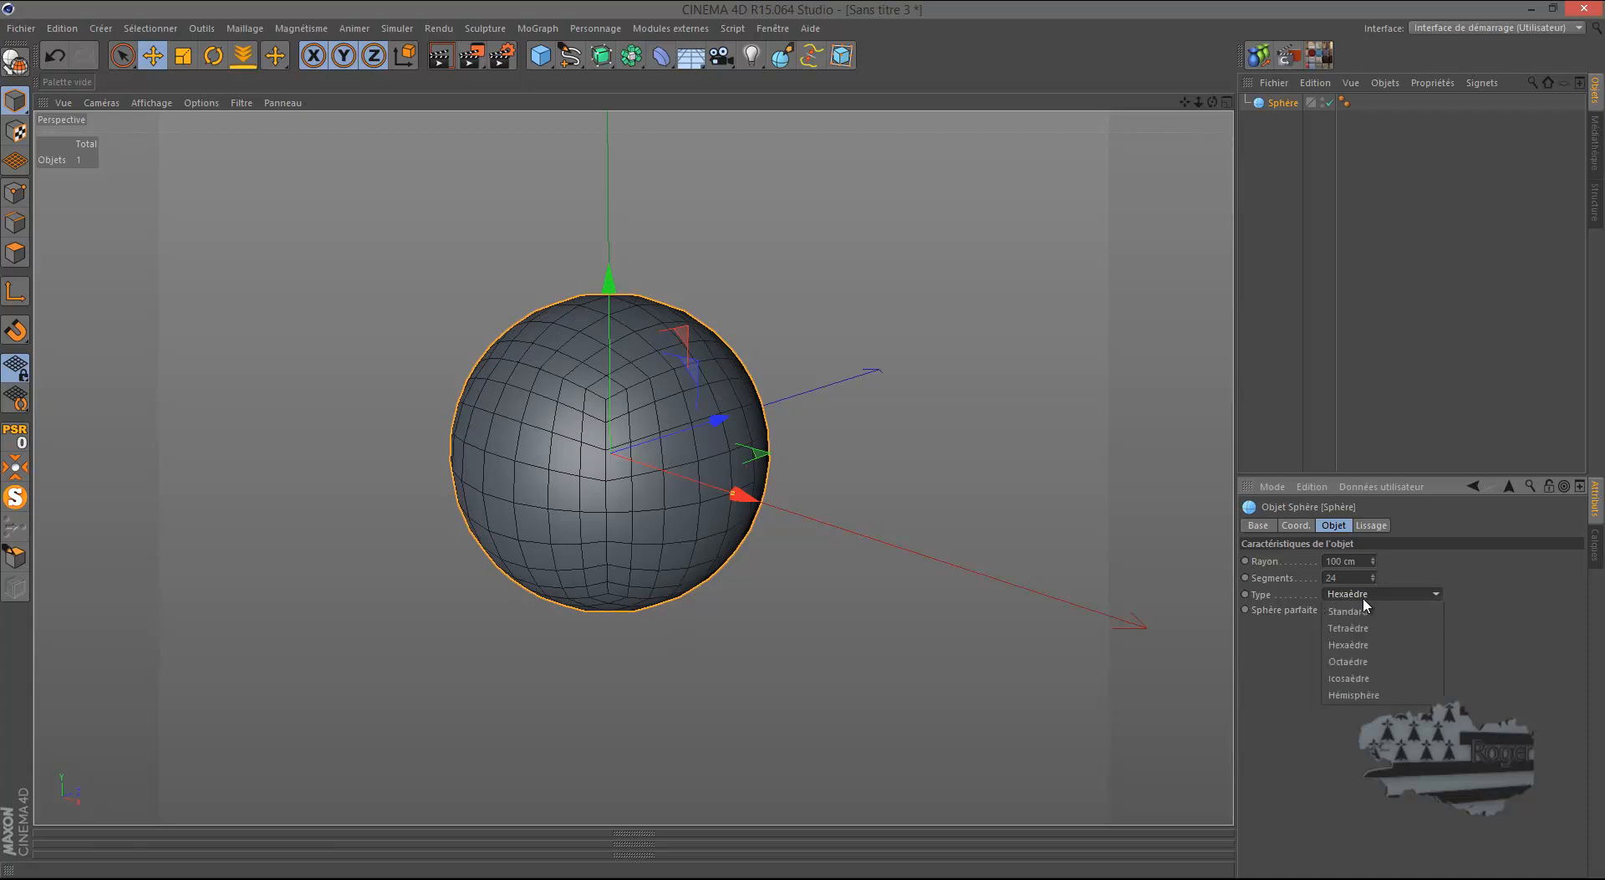
left_click(1368, 679)
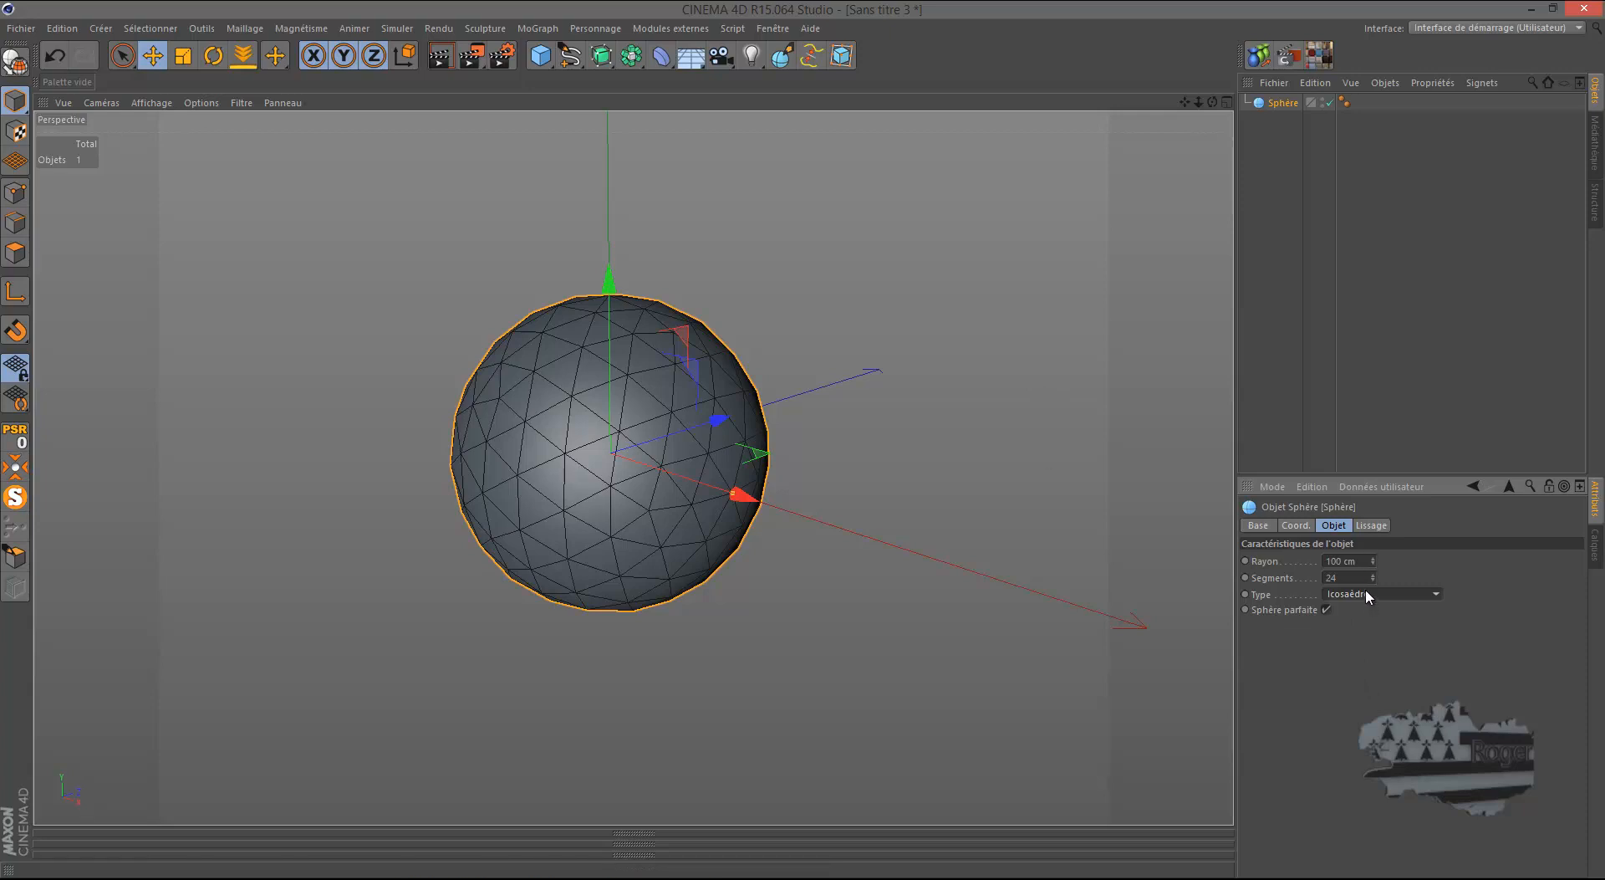
left_click(15, 62)
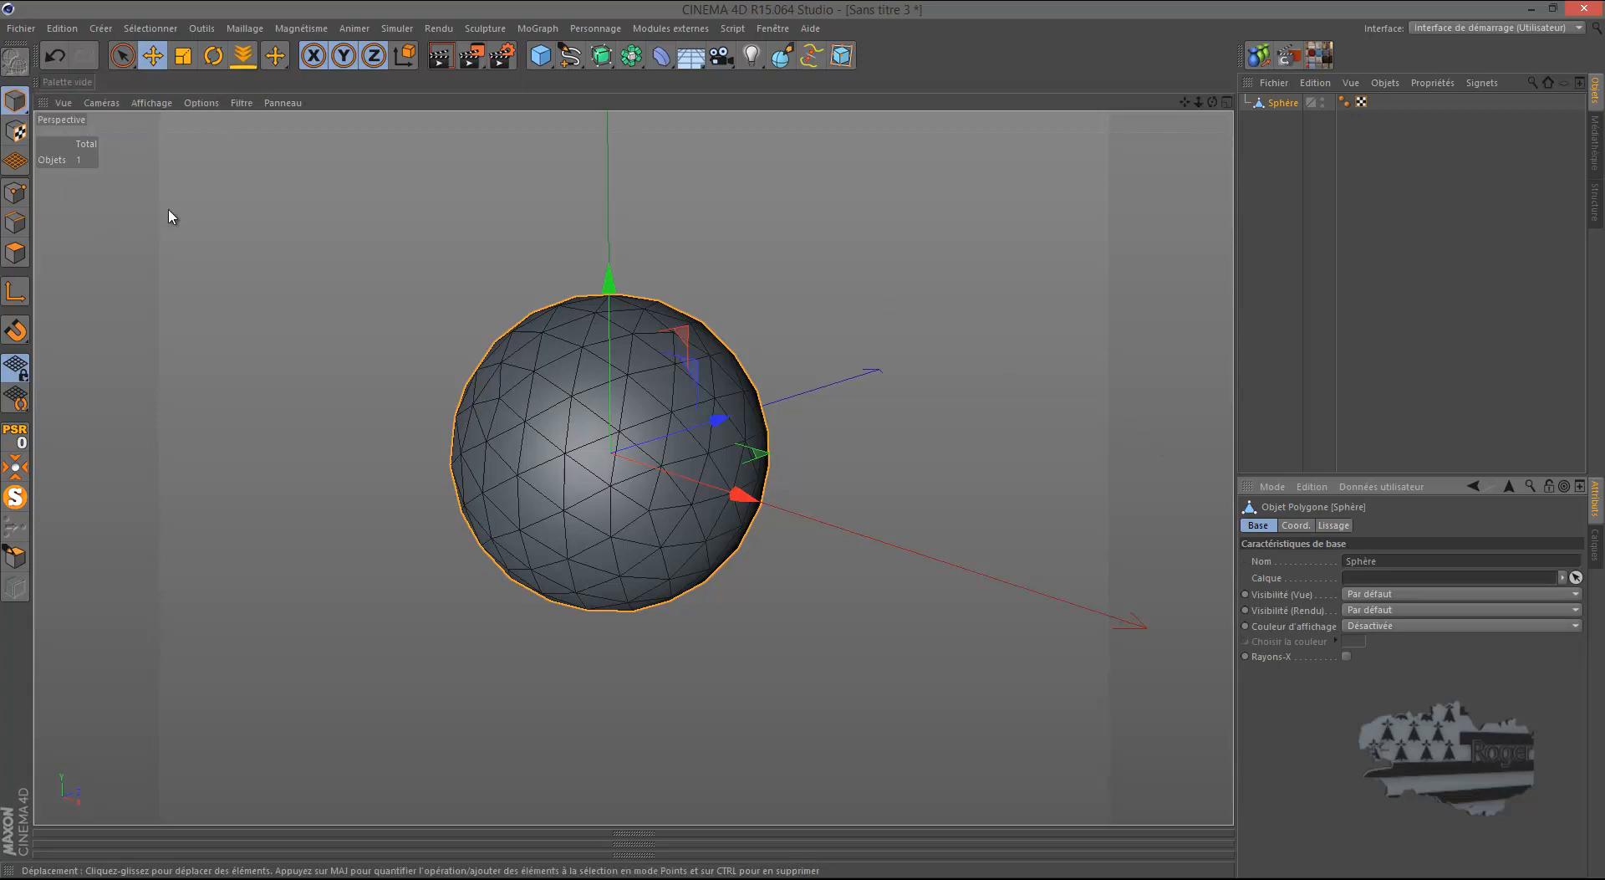
Step: Set up the selection brush for the sphere's points, with its mode set to Contour progressif
left_click(125, 57)
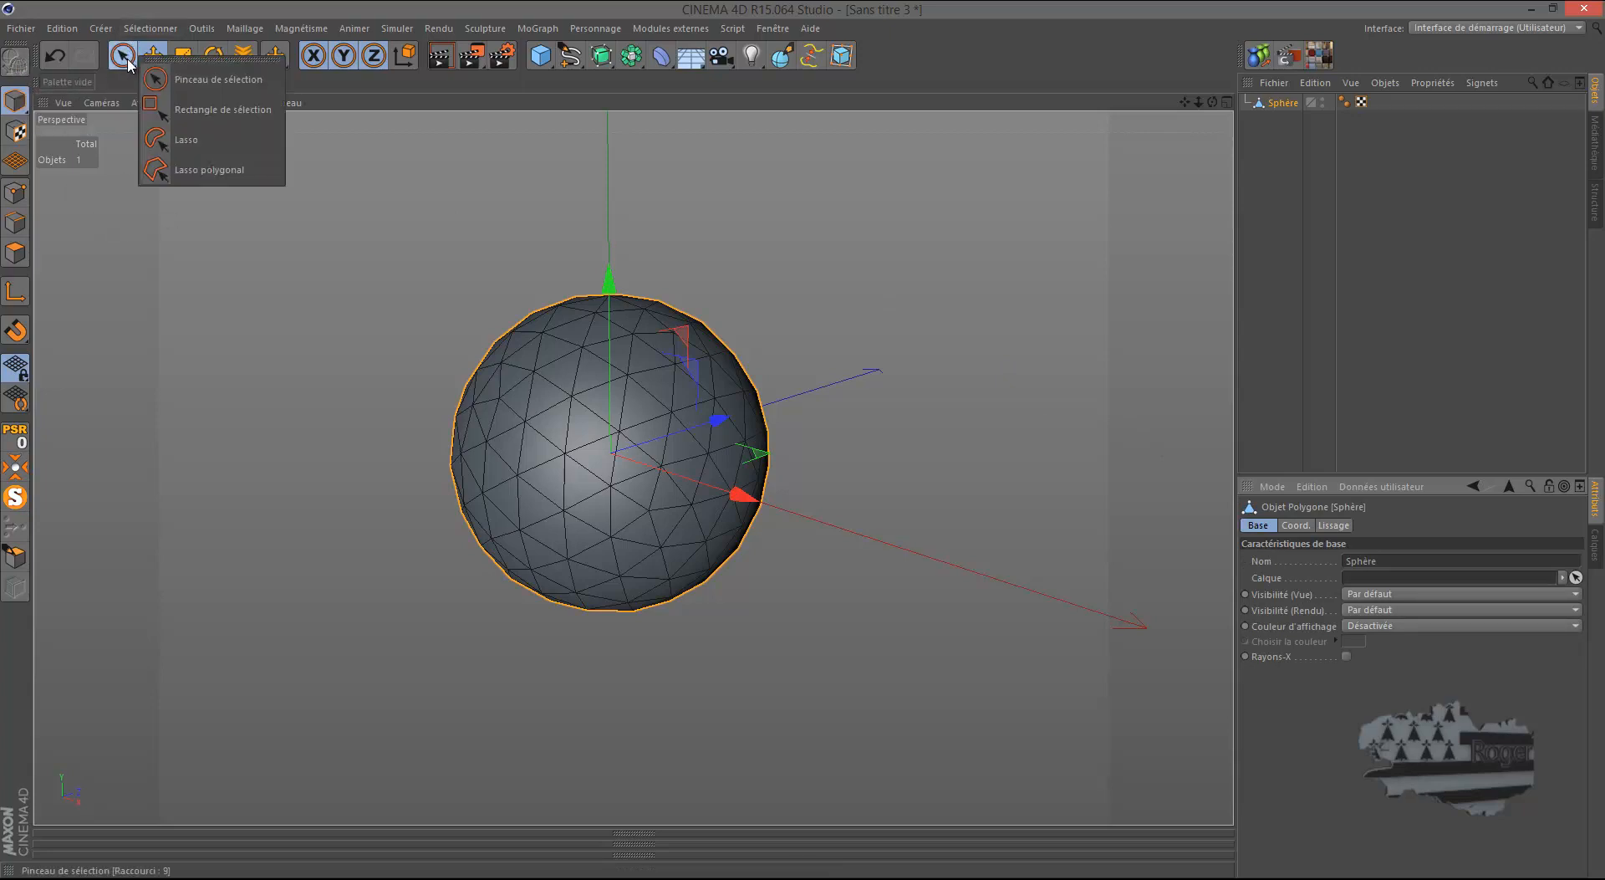
left_click(261, 85)
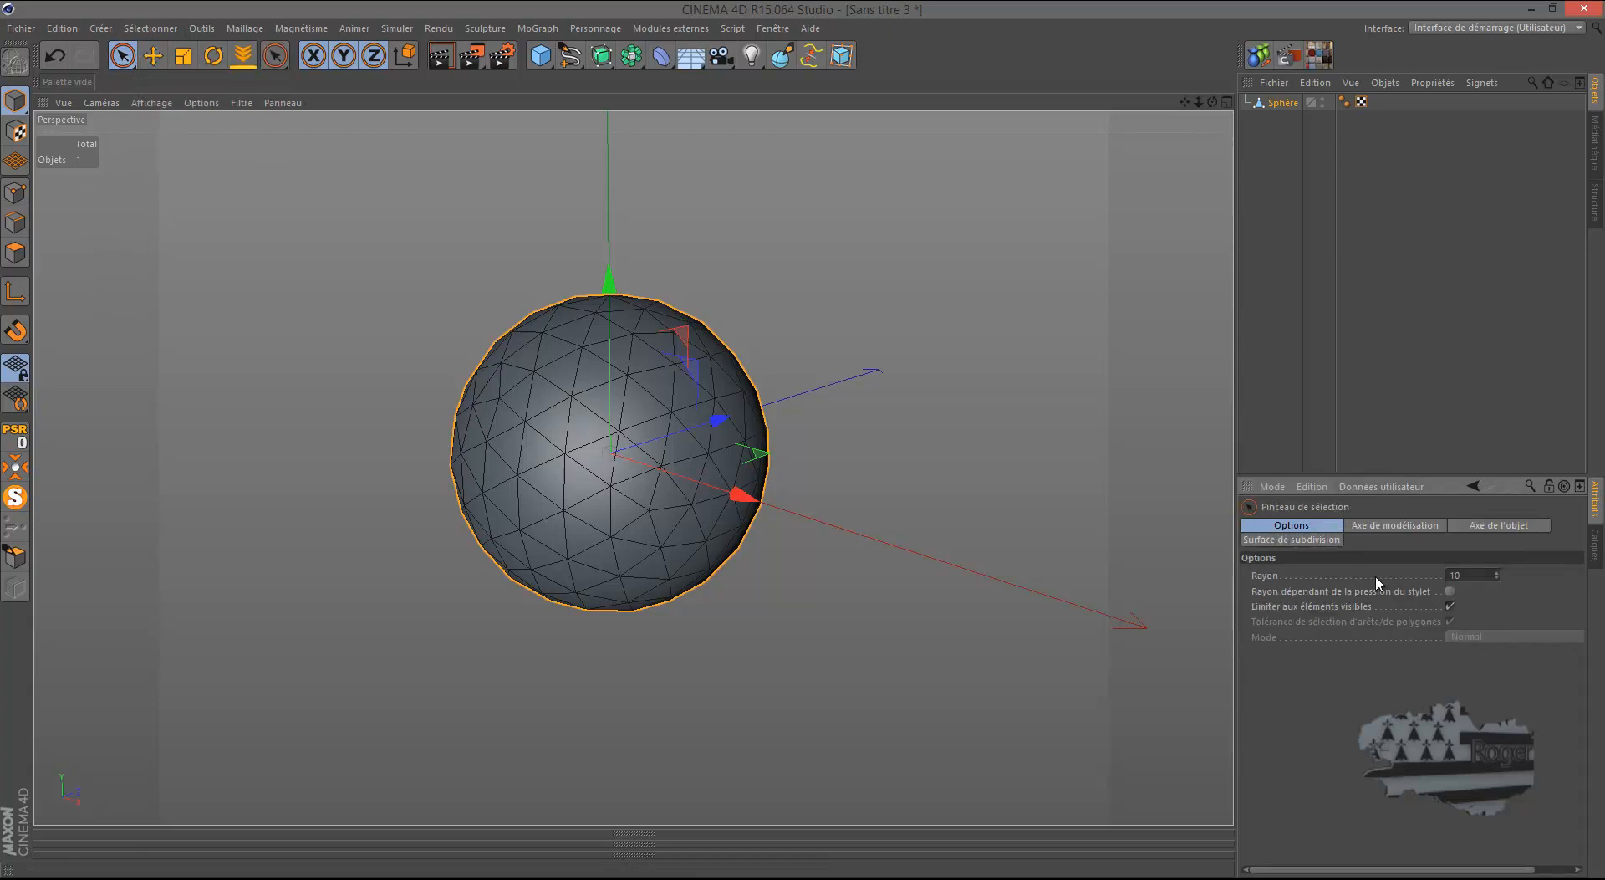
left_click(15, 192)
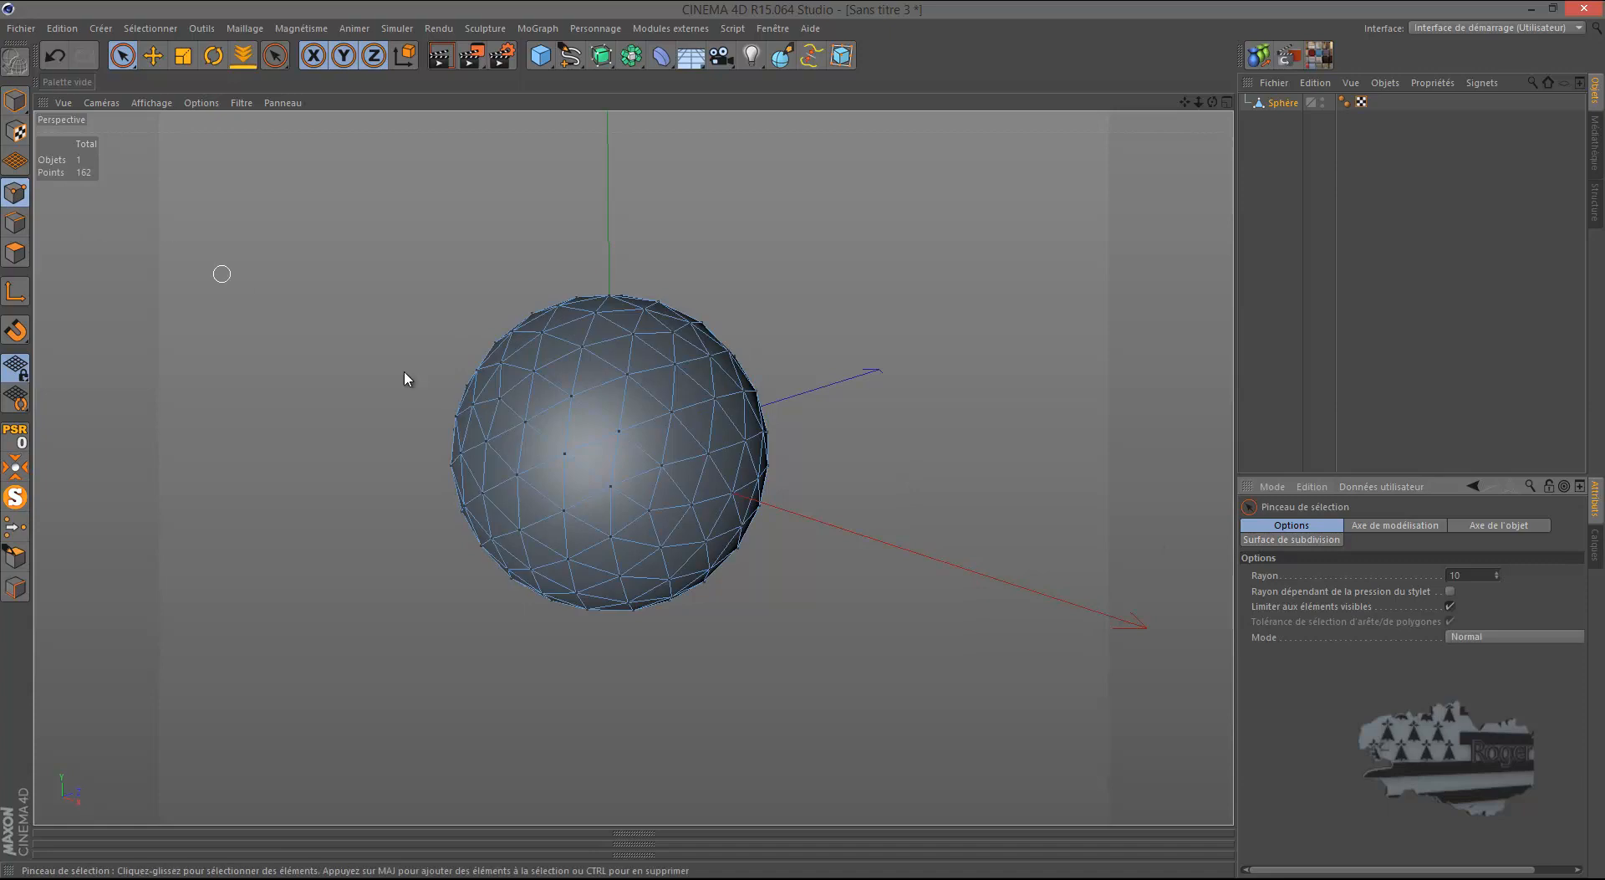
left_click(1463, 639)
left_click(1467, 684)
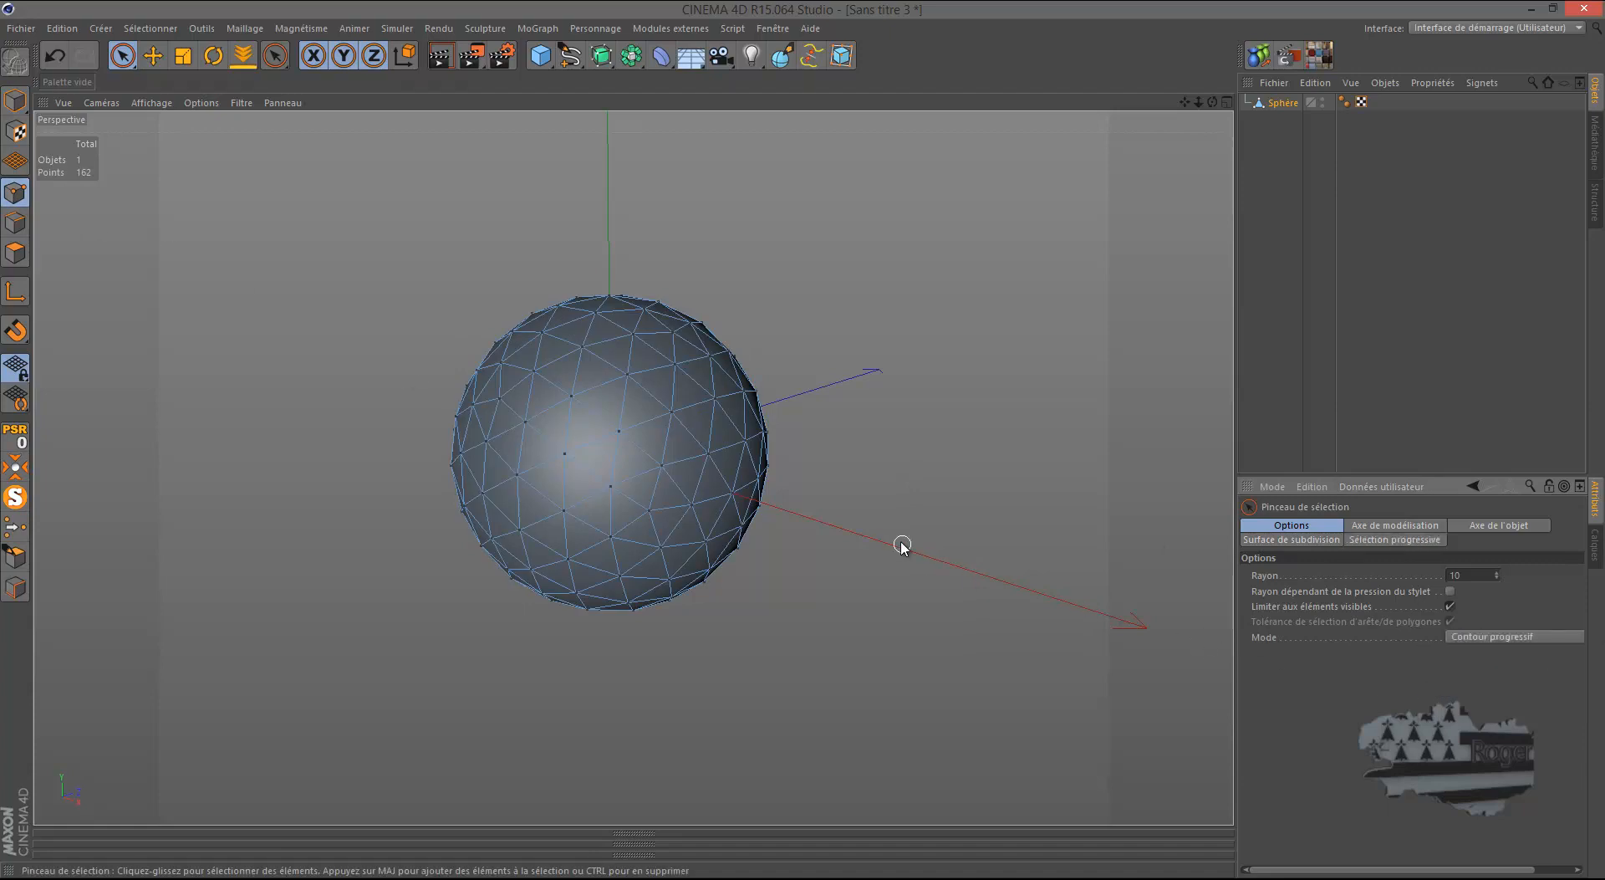
Step: Set the selection brush radius to 82 while showing the sphere in the front view
middle_click(874, 533)
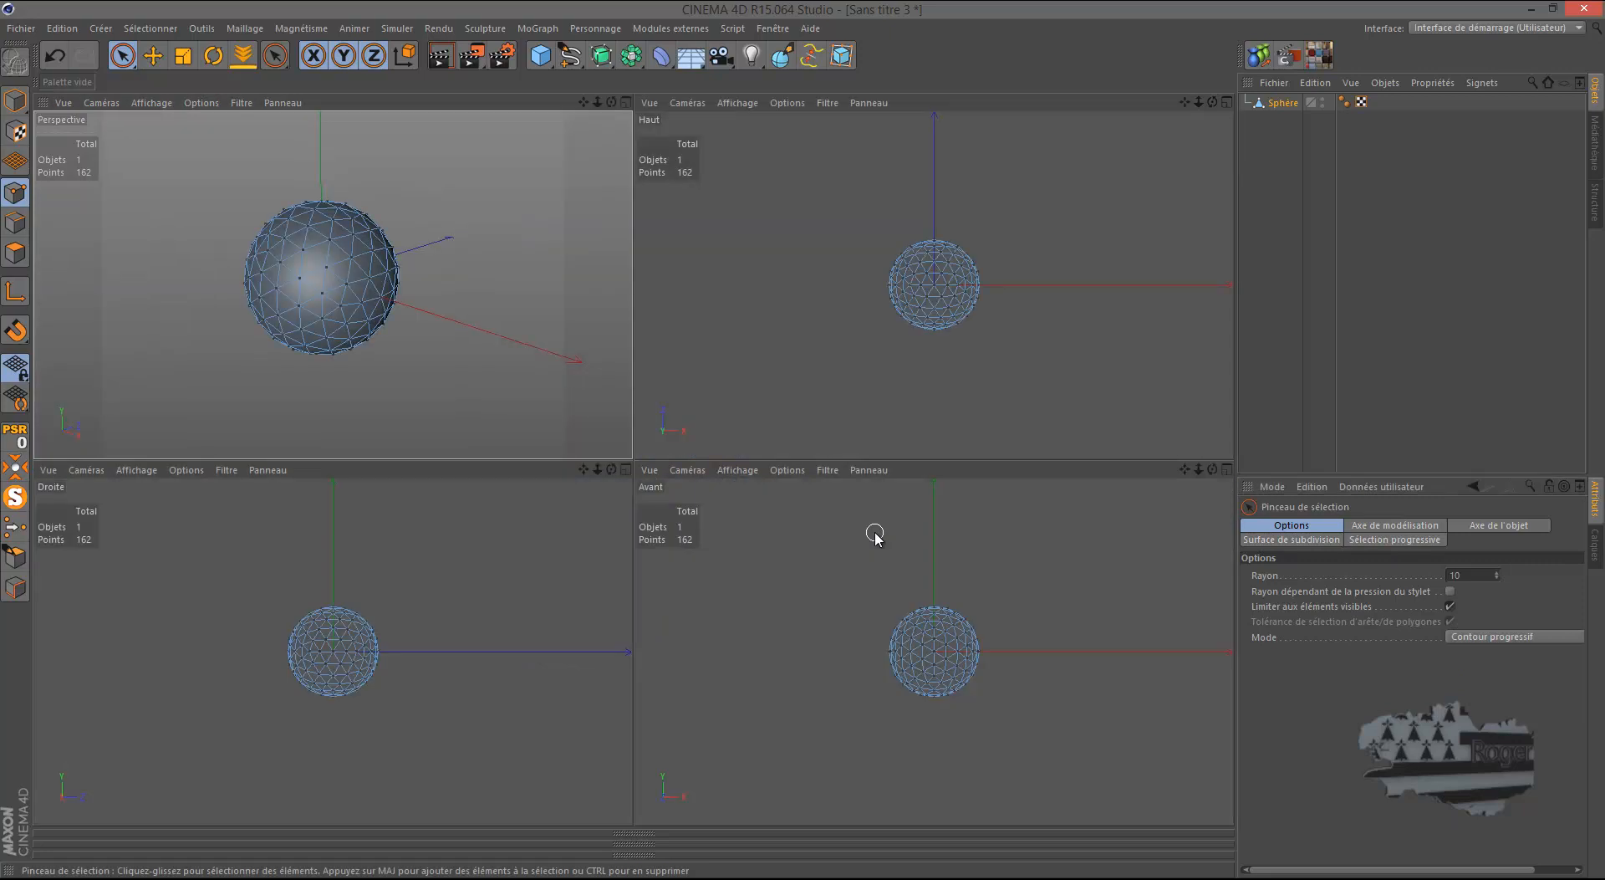
middle_click(856, 564)
scroll(632, 448, "up", 5)
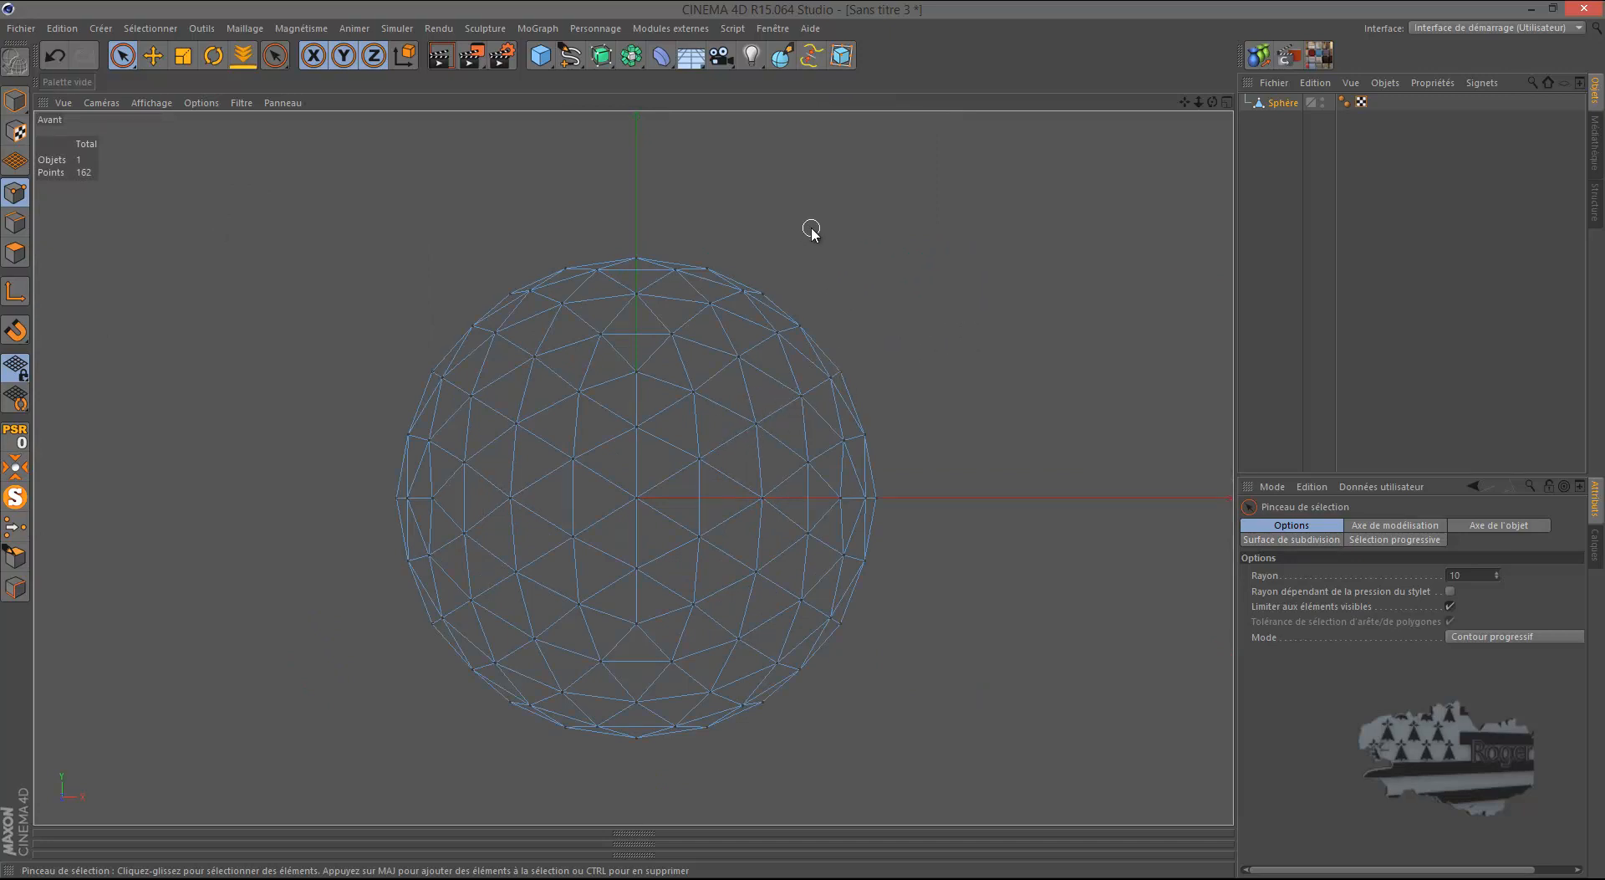
mouse_move(833, 231)
middle_mouse_down()
mouse_move(886, 210)
mouse_move(851, 225)
mouse_move(933, 238)
mouse_move(930, 214)
mouse_move(934, 278)
mouse_move(942, 233)
middle_mouse_up()
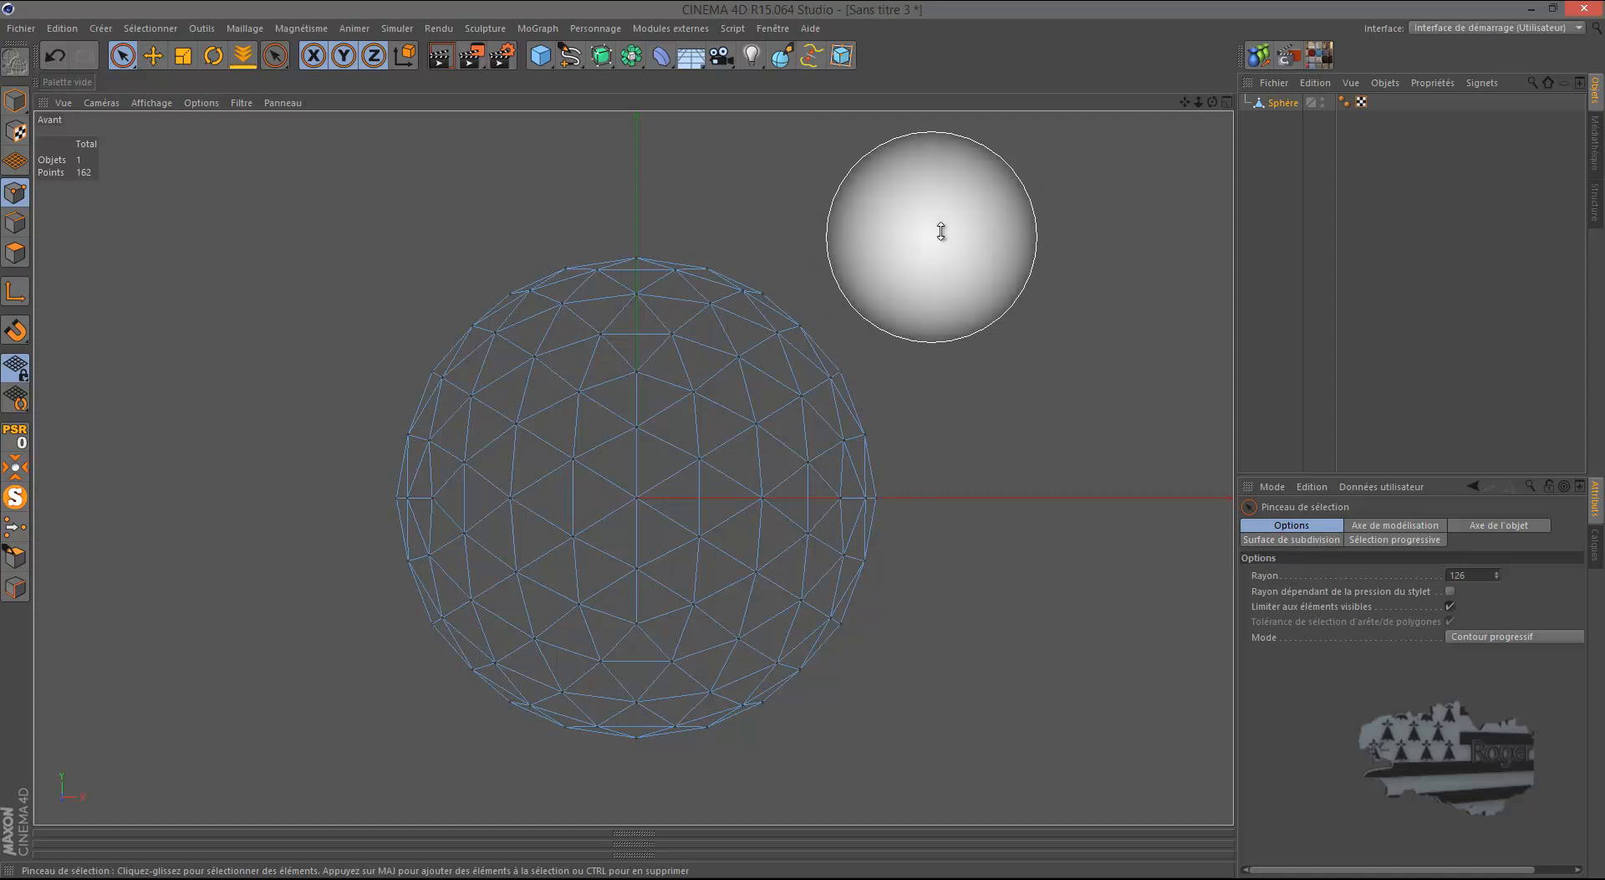
middle_click_drag(951, 234, 935, 225)
mouse_move(916, 233)
middle_mouse_down()
mouse_move(867, 233)
mouse_move(865, 265)
middle_mouse_up()
Step: Try to select the sphere's upper-half points with the brush in the front view, and undo the selection
mouse_move(410, 285)
left_mouse_down()
mouse_move(819, 308)
mouse_move(794, 347)
mouse_move(369, 401)
mouse_move(451, 428)
mouse_move(697, 443)
mouse_move(924, 444)
mouse_move(959, 428)
mouse_move(493, 414)
mouse_move(425, 434)
mouse_move(962, 436)
mouse_move(930, 440)
left_mouse_up()
right_click_drag(674, 703, 617, 749, "alt")
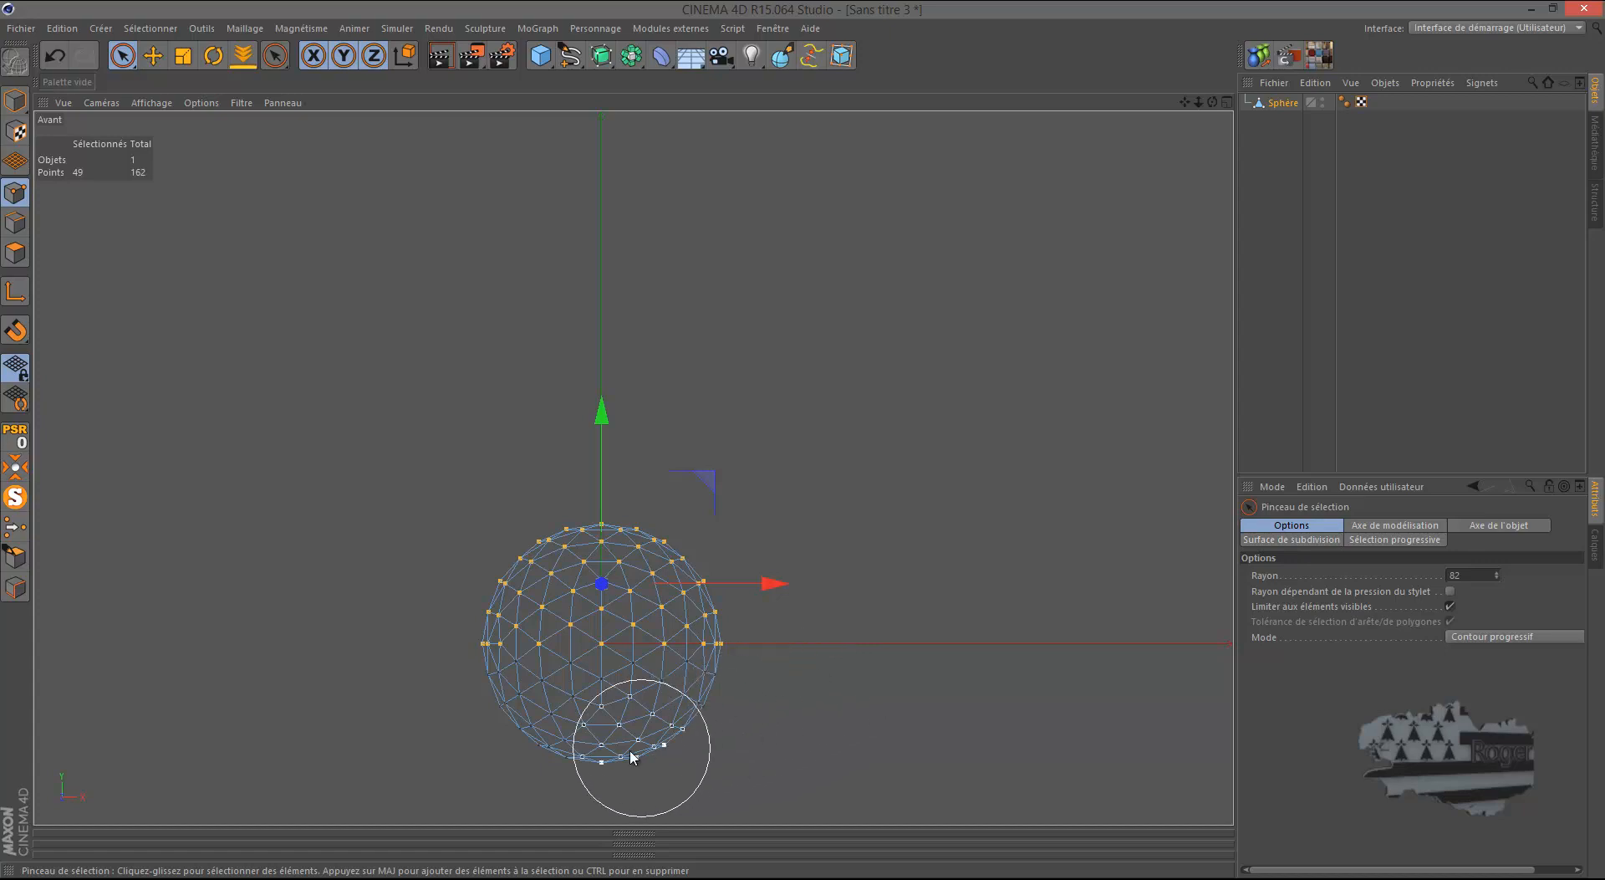
scroll(610, 755, "up", 4)
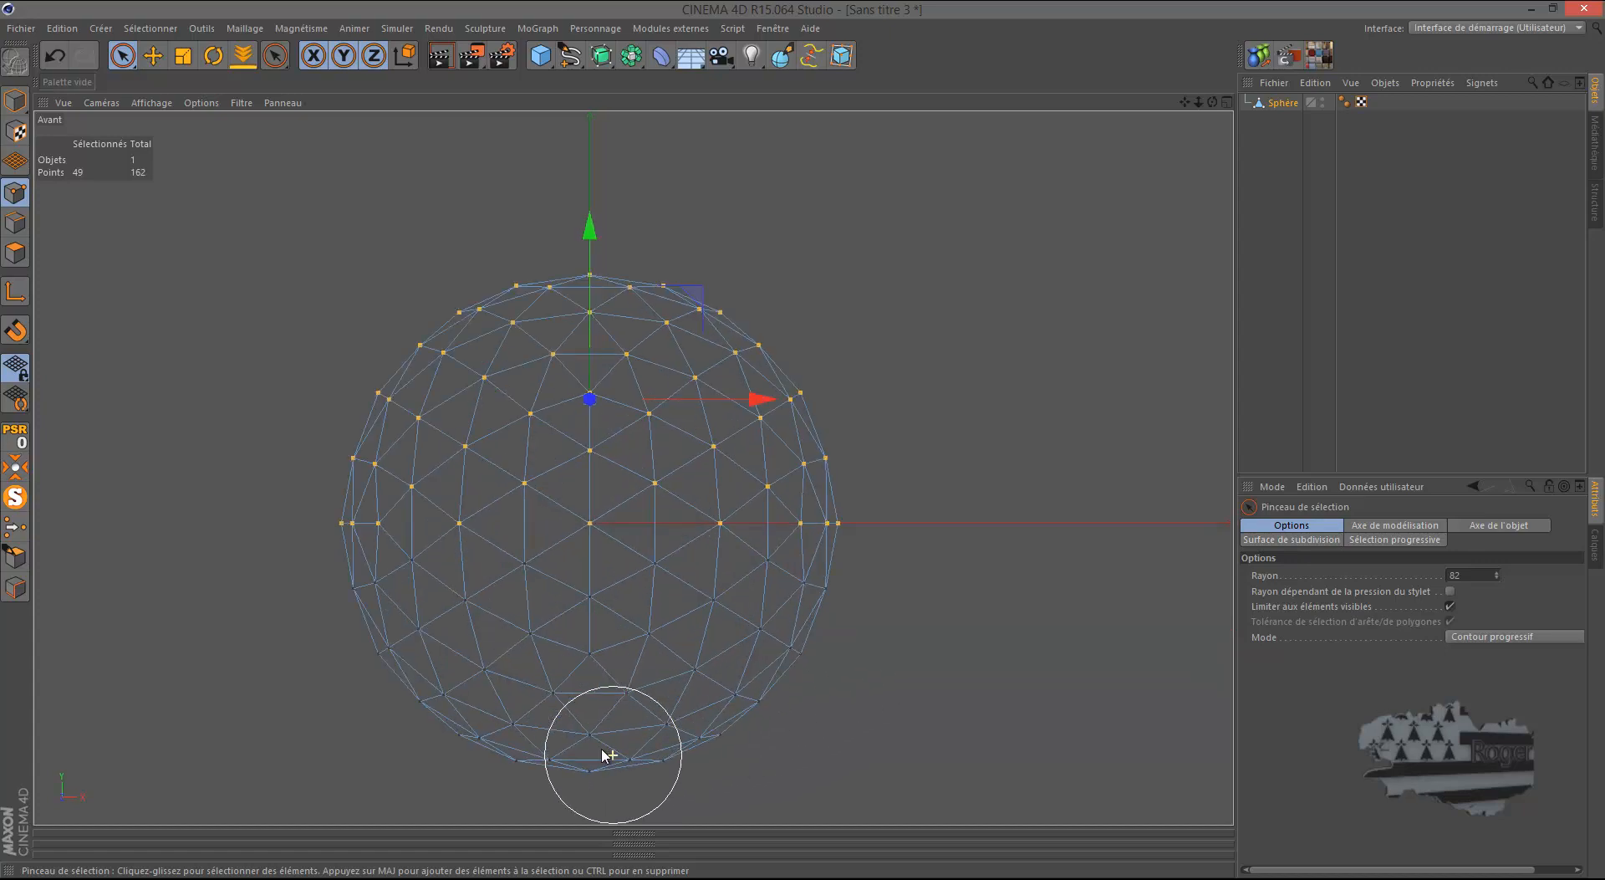
middle_click(191, 372)
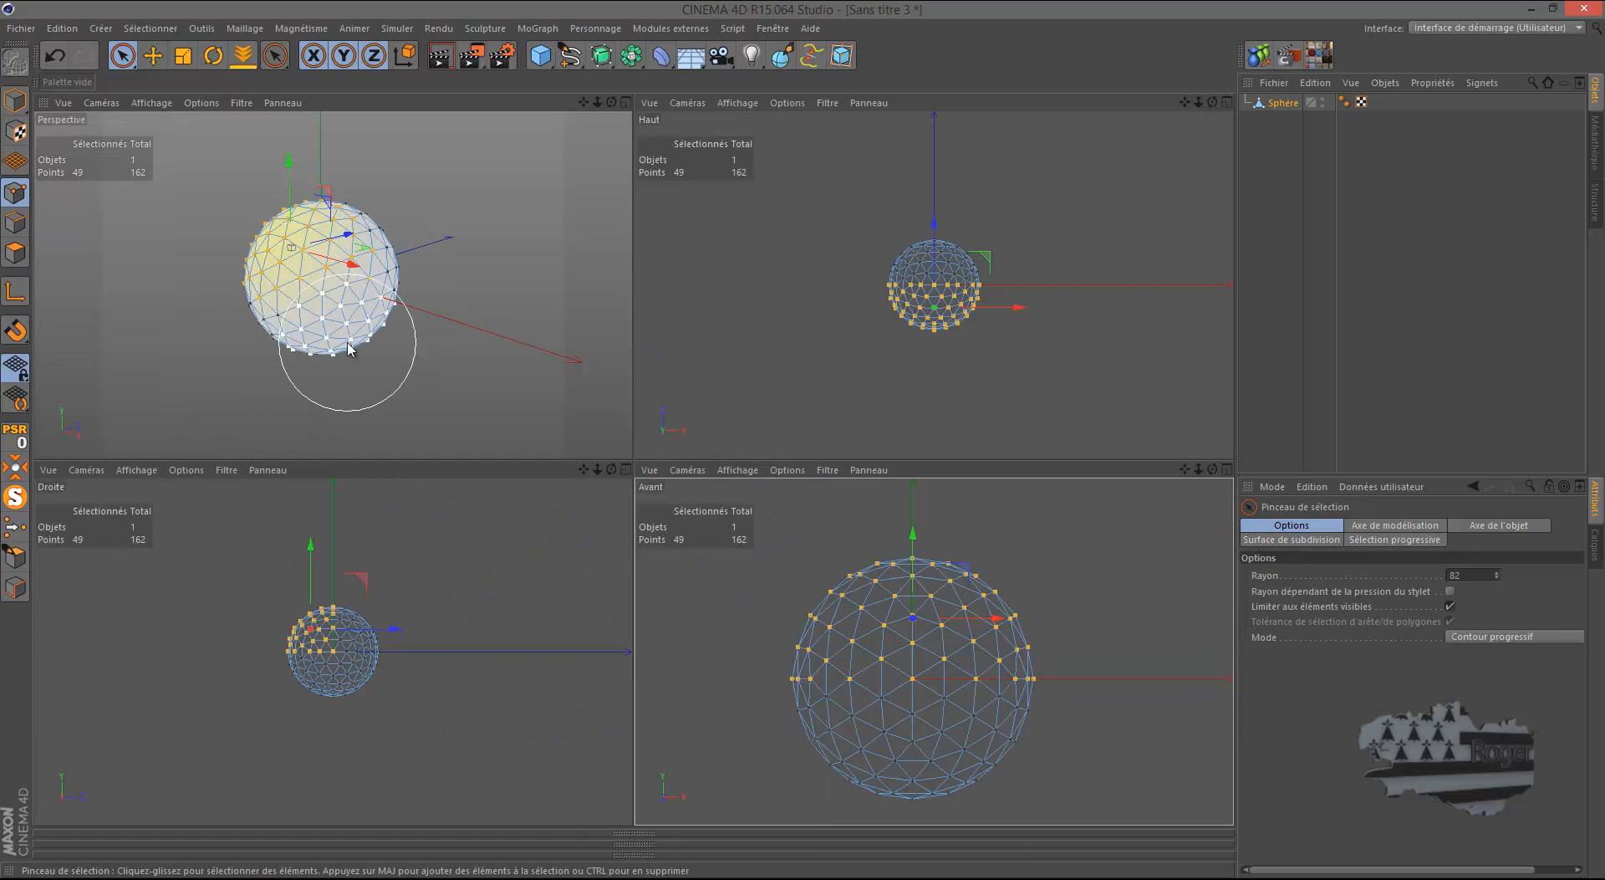
scroll(350, 350, "up", 2)
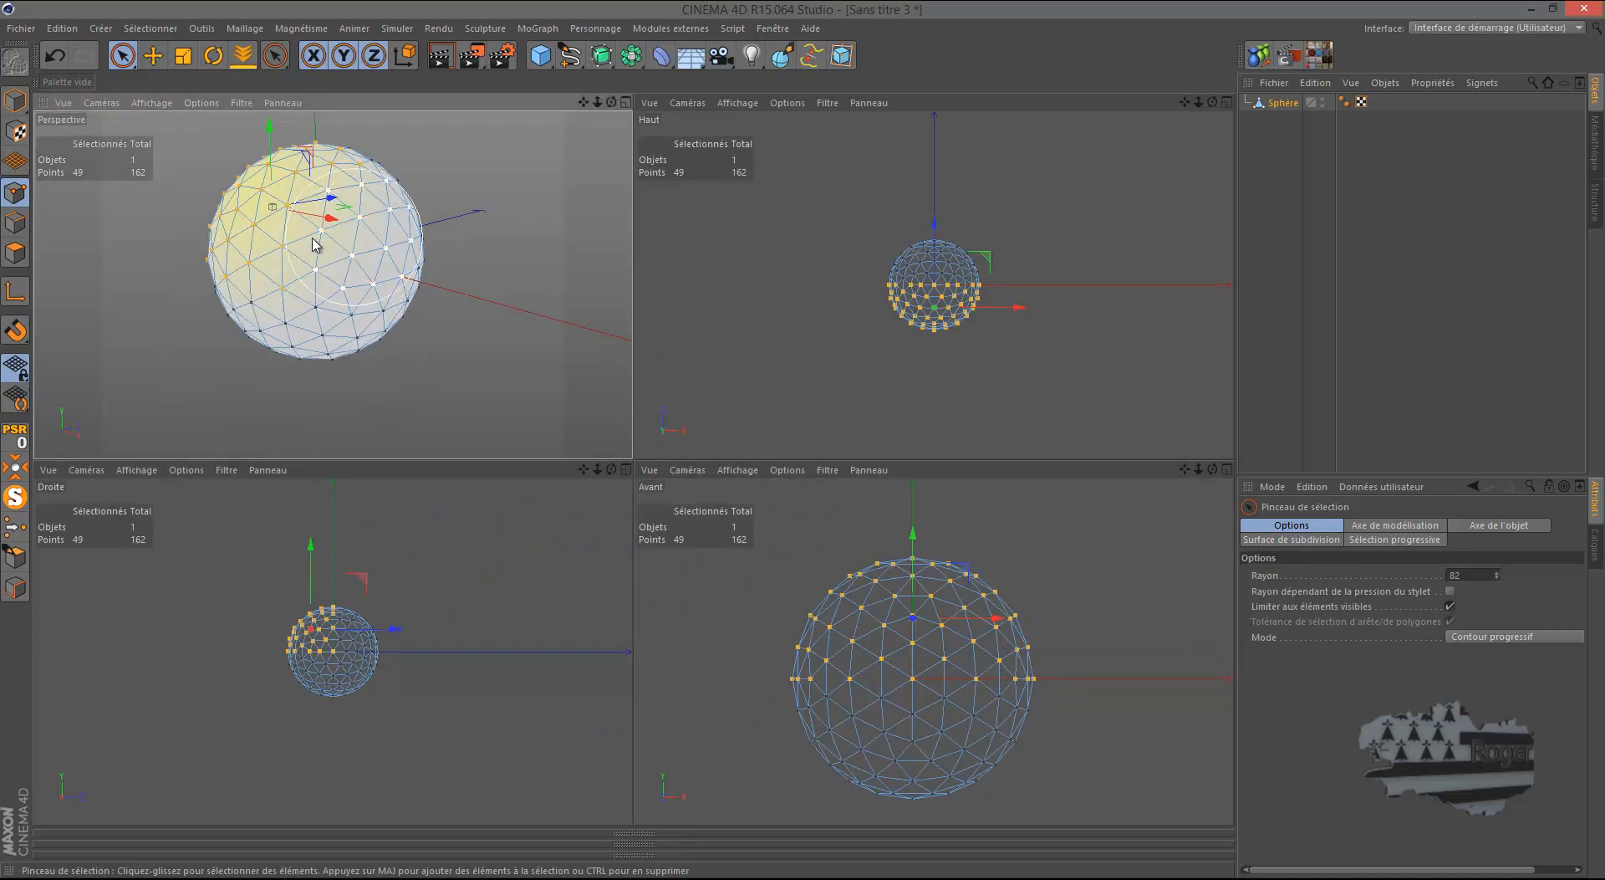
left_click(52, 60)
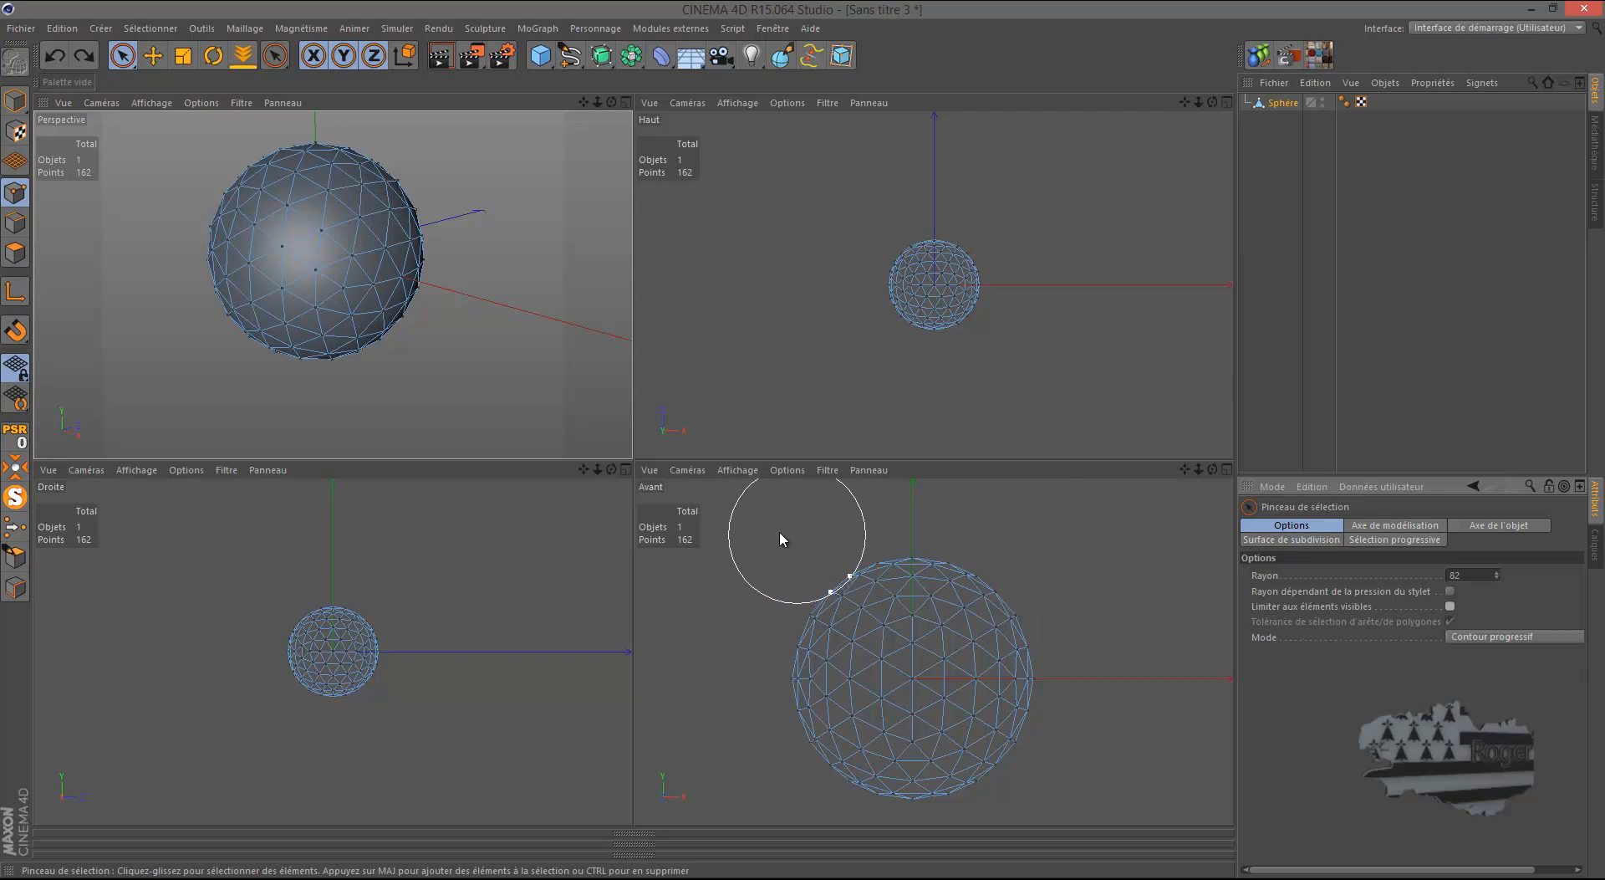
Step: Select the sphere's upper-half points in the right-side view, including hidden ones, and deselect the stray points below the equator
middle_click(415, 639)
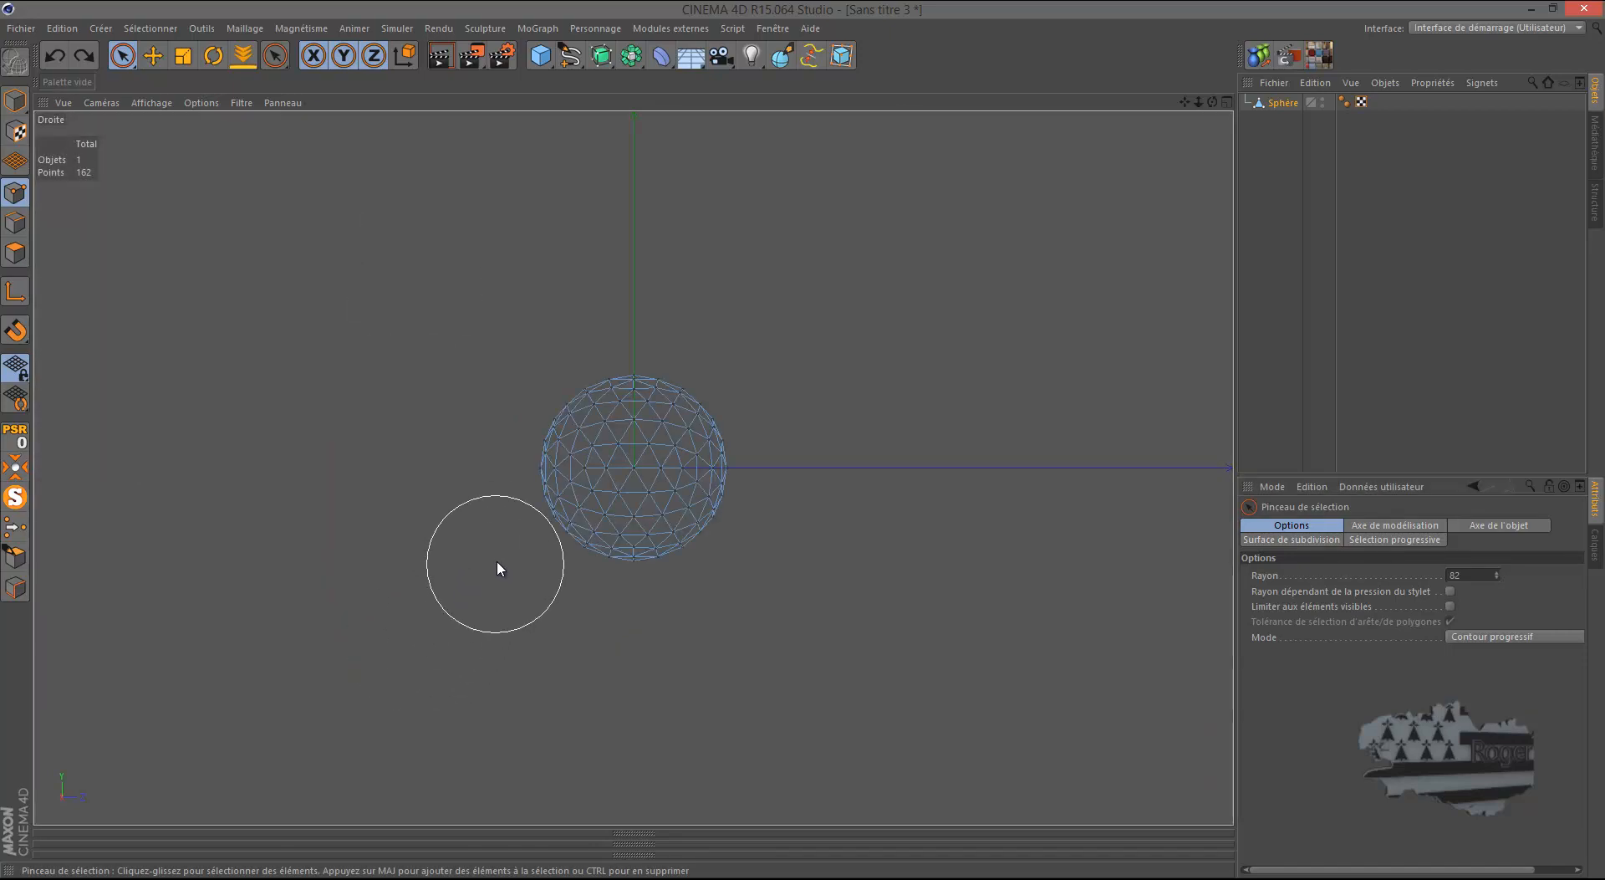
scroll(527, 519, "up", 5)
mouse_move(459, 280)
left_mouse_down()
mouse_move(731, 210)
mouse_move(992, 293)
left_mouse_up()
mouse_move(924, 244)
left_mouse_down()
mouse_move(678, 355)
mouse_move(532, 359)
mouse_move(1137, 394)
left_mouse_up()
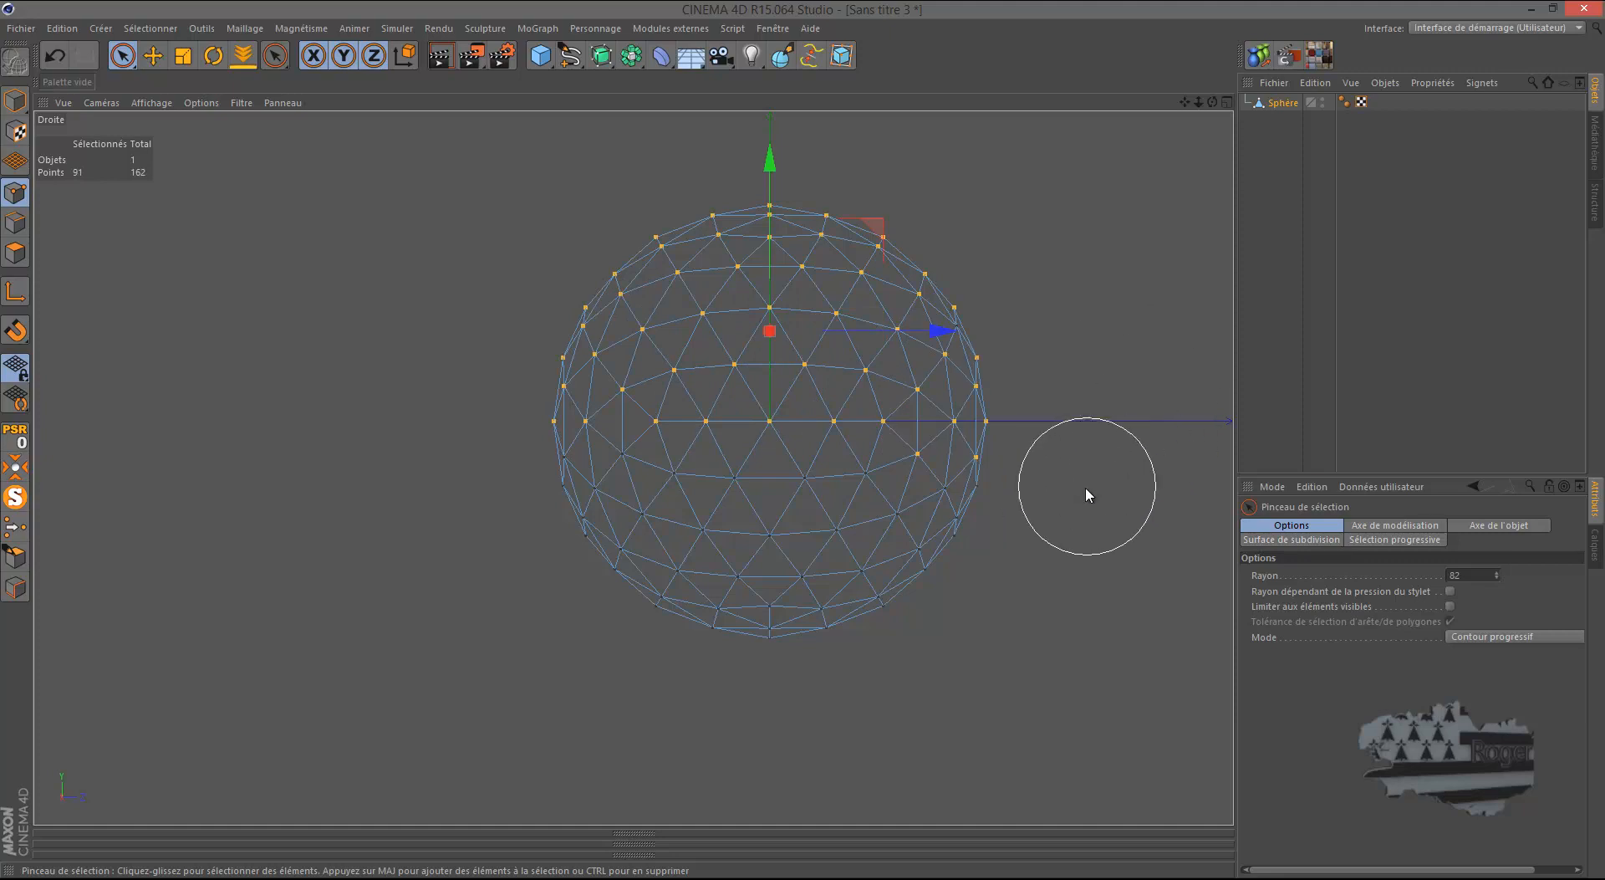
mouse_move(1036, 505)
left_mouse_down("ctrl")
mouse_move(932, 502)
mouse_move(1066, 506)
left_mouse_up("ctrl")
Step: Try to stretch the selected upper points vertically with the Scale tool, and undo the change
scroll(525, 674, "down", 2)
scroll(501, 687, "down", 4)
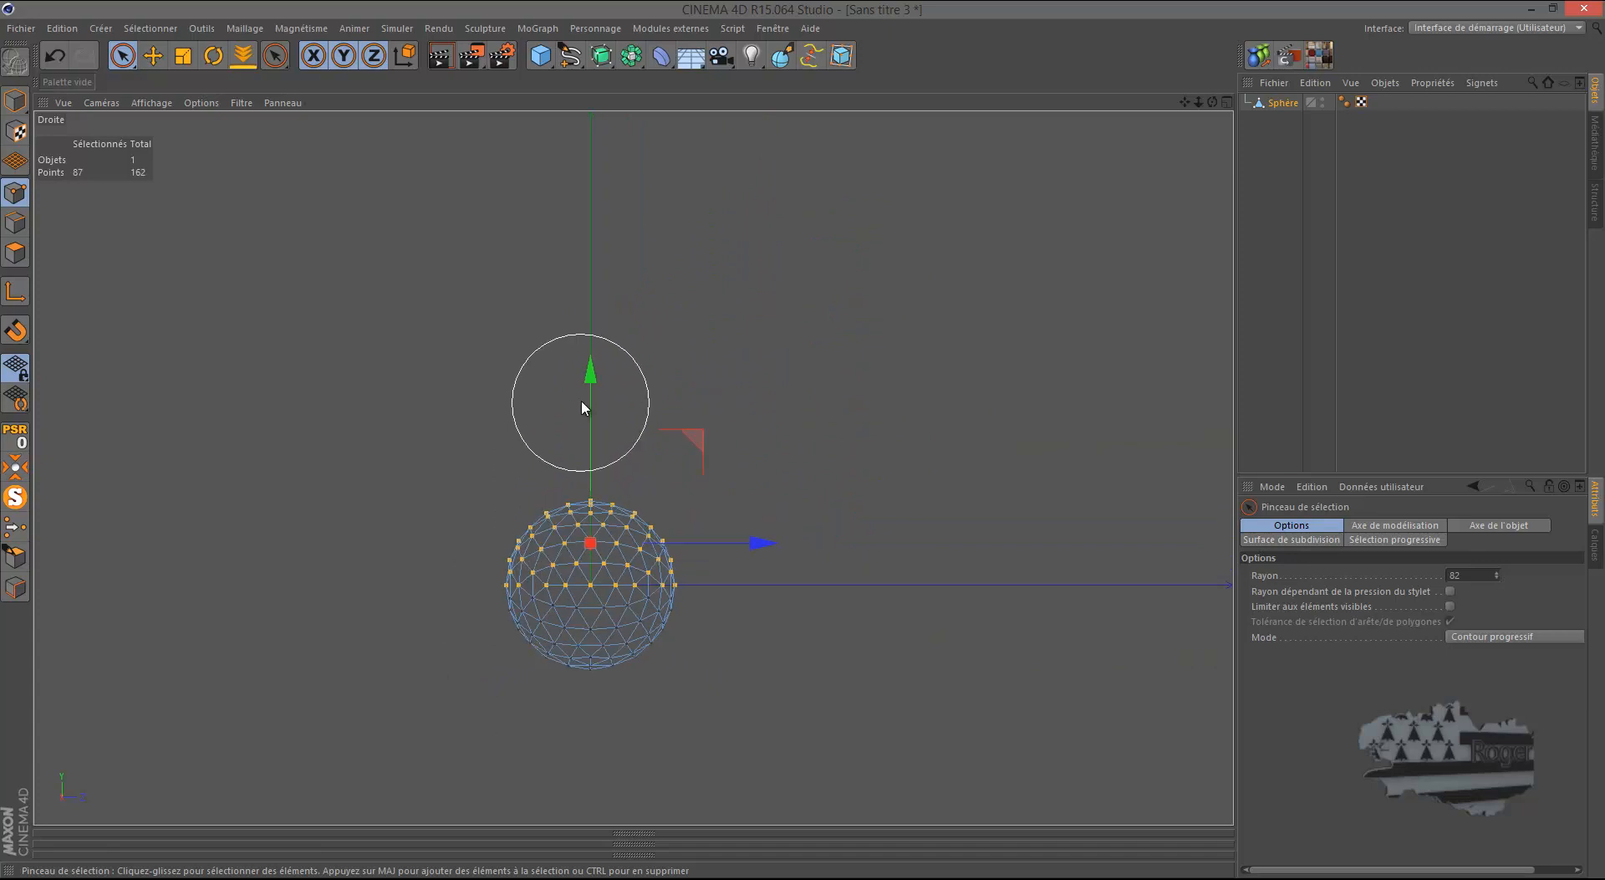
left_click(186, 57)
mouse_move(591, 368)
left_mouse_down()
mouse_move(597, 267)
mouse_move(804, 433)
mouse_move(601, 389)
left_mouse_up()
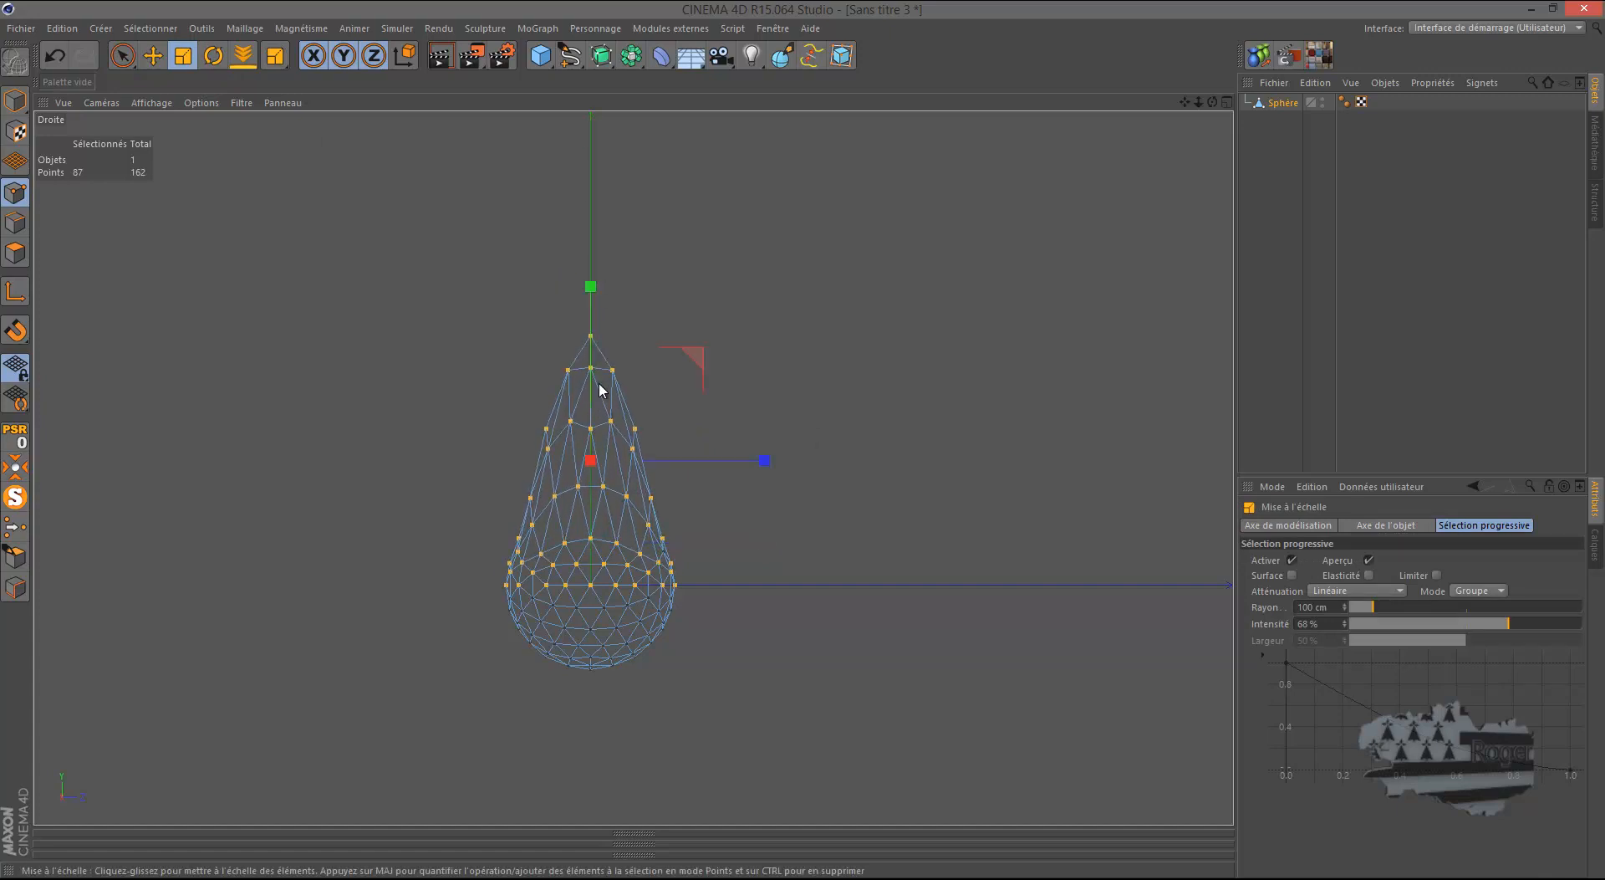
left_click(55, 55)
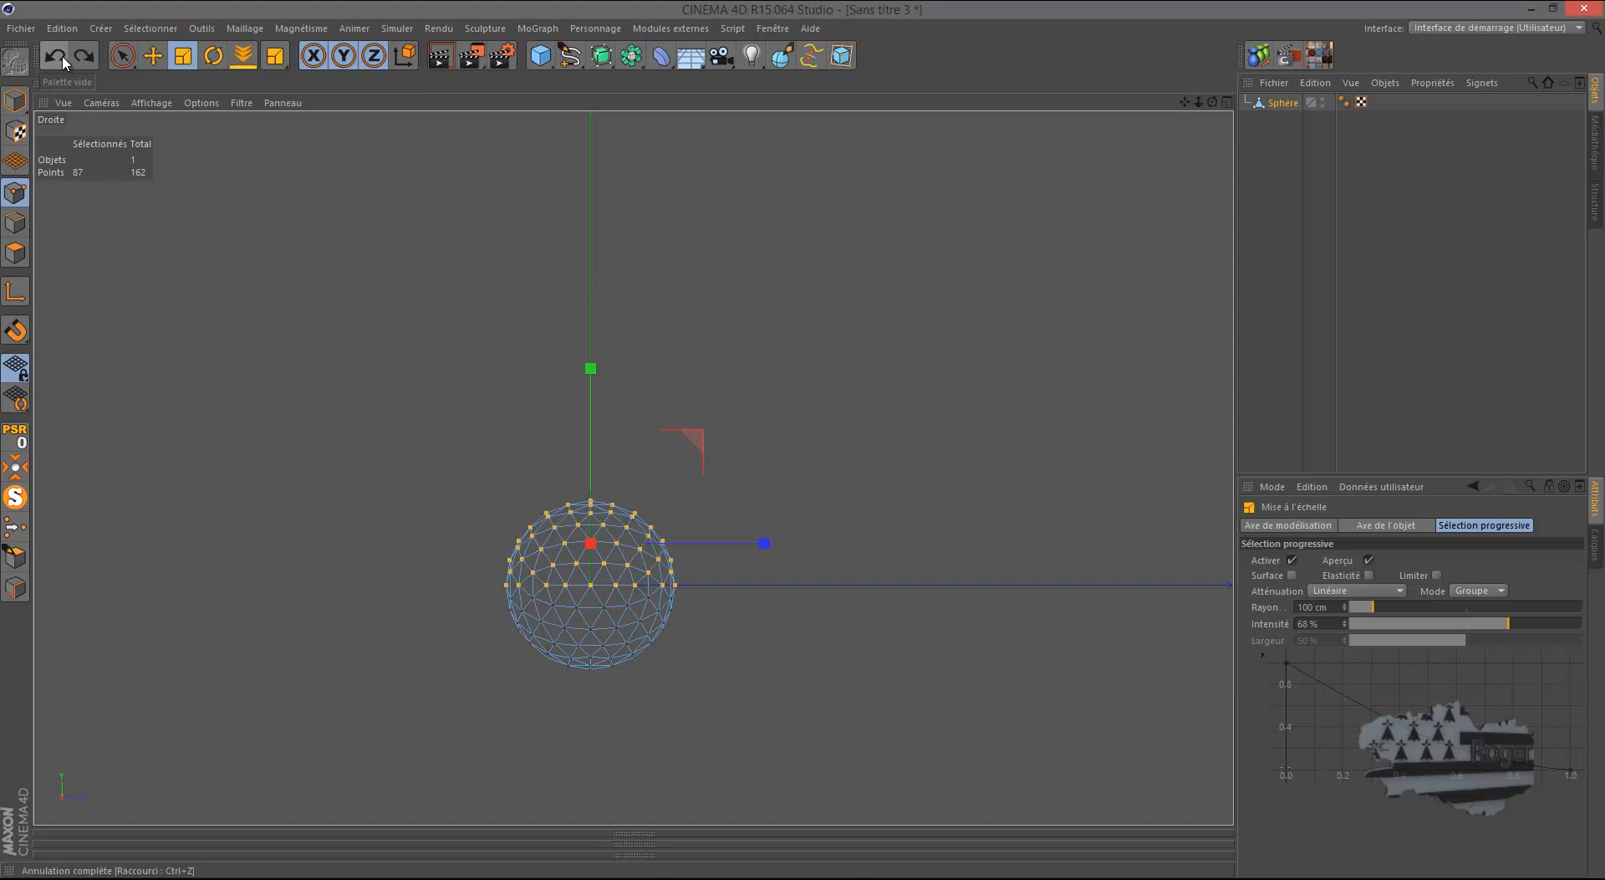
Step: Pull the selected upper points upward along the Y axis to stretch the sphere into a tall, pointed teardrop shape
left_click(124, 57)
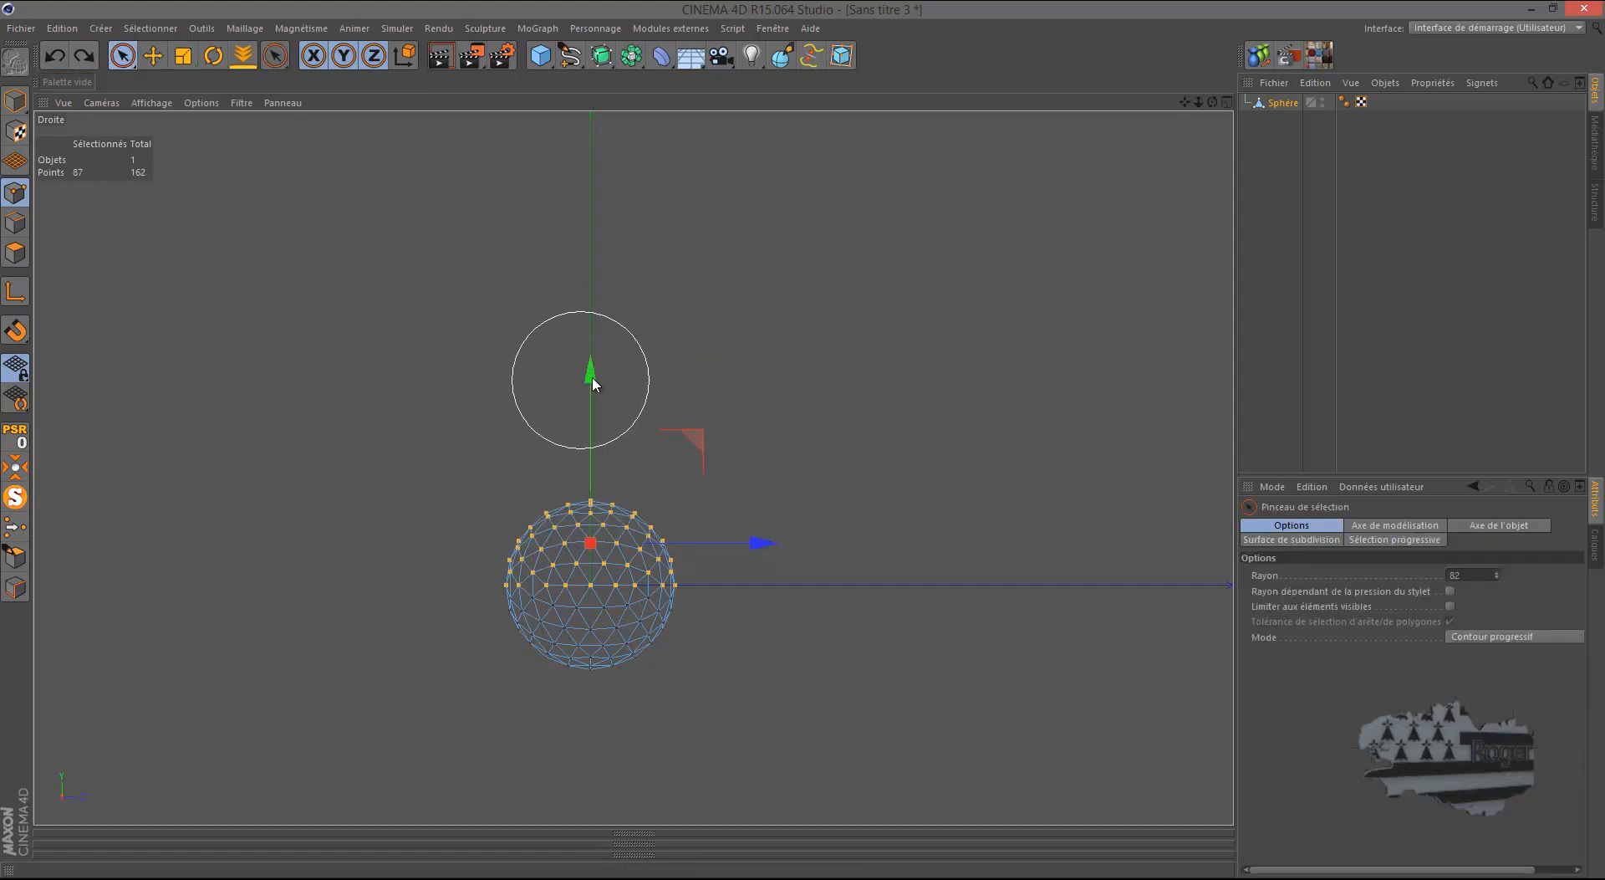
left_click_drag(591, 380, 804, 435)
scroll(603, 667, "up", 2)
scroll(606, 669, "up", 1)
middle_click(371, 500)
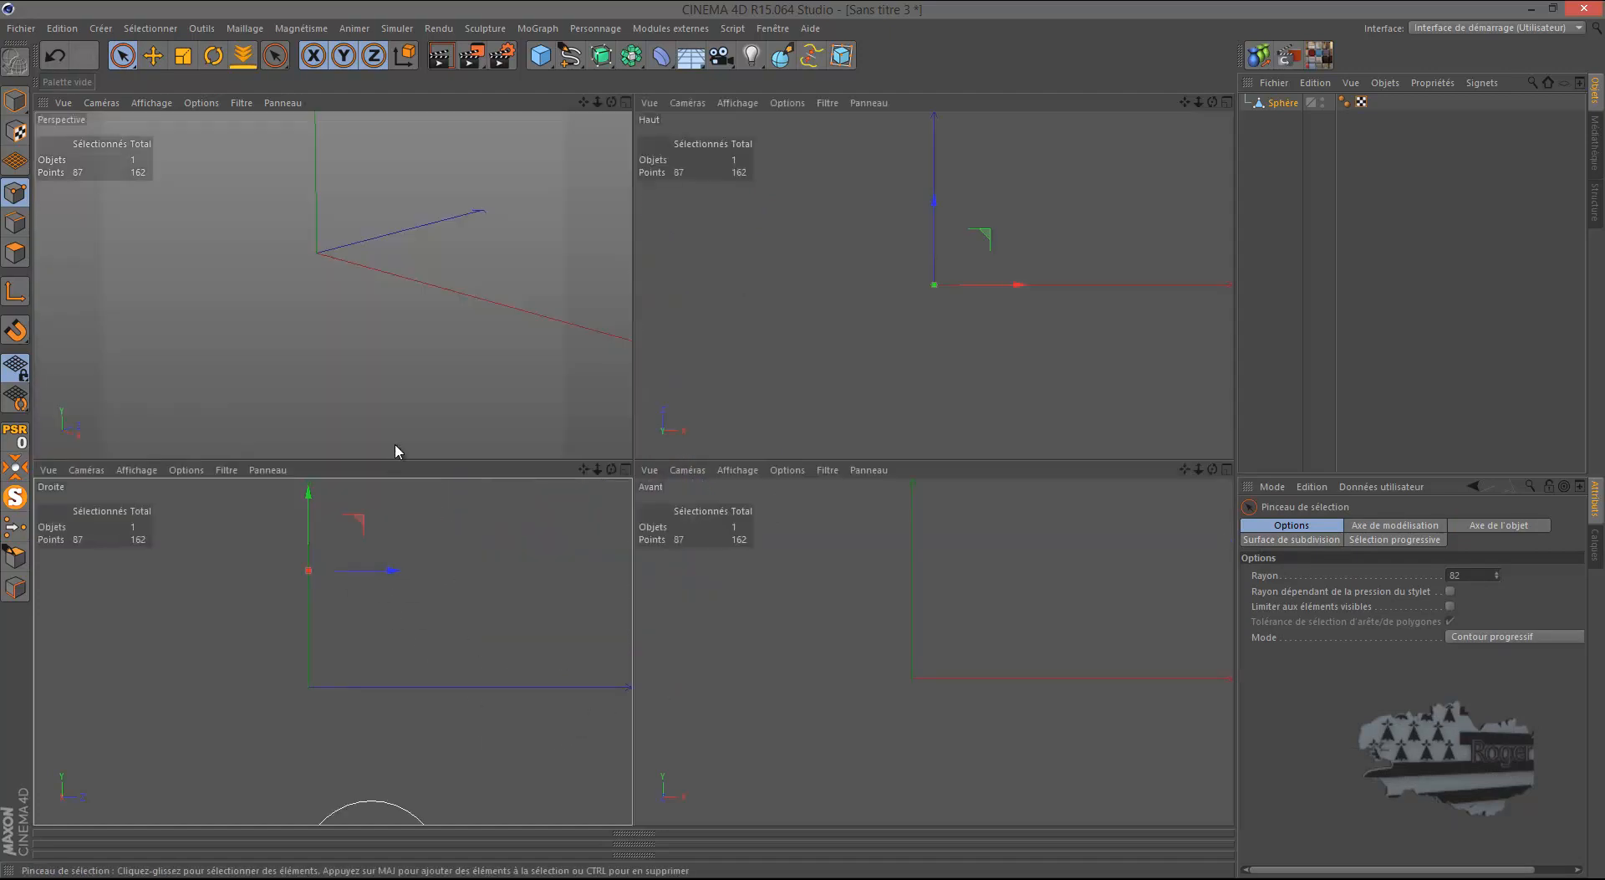
middle_click(406, 407)
scroll(477, 732, "down", 5)
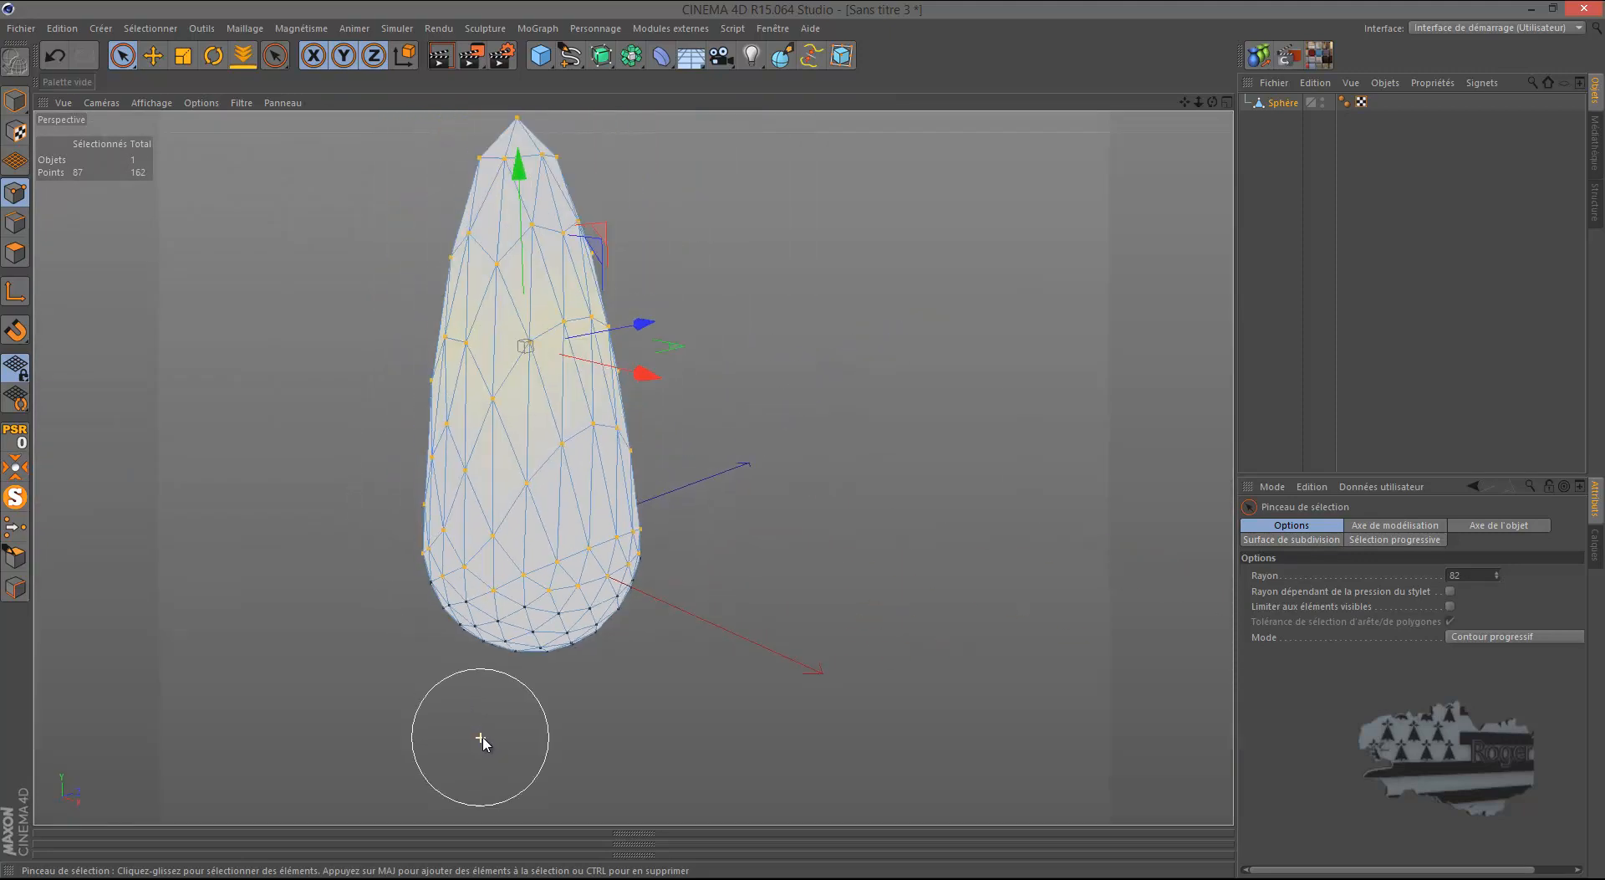
Step: Delete the sphere's smoothing (Lissage) tag to get faceted shading, and render the view to check the result
left_click(1344, 102)
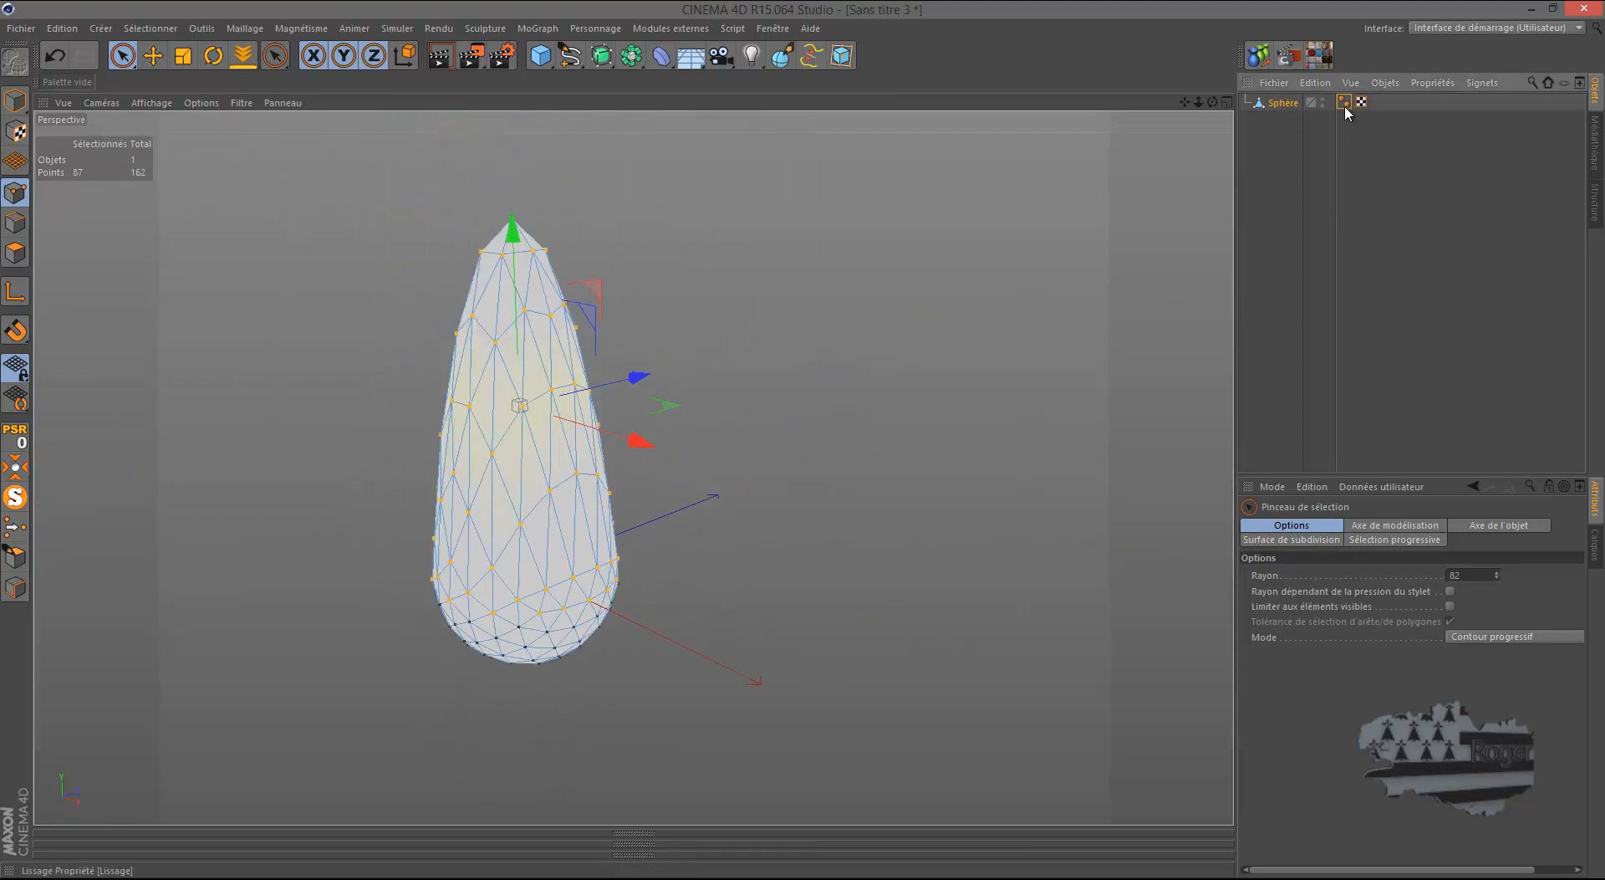
key("Delete")
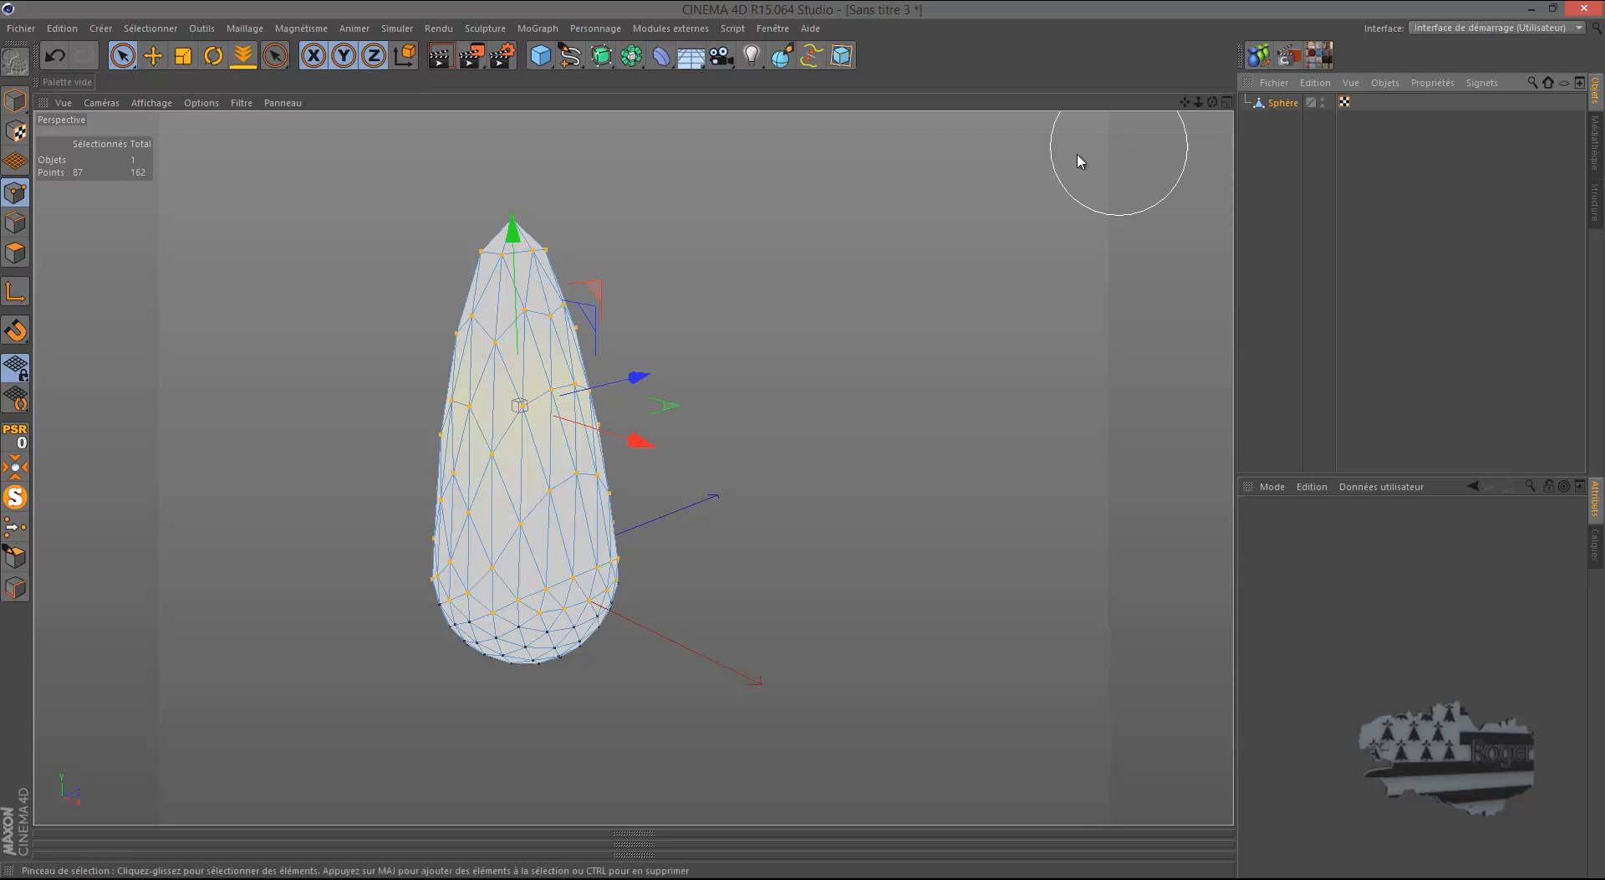
left_click(443, 57)
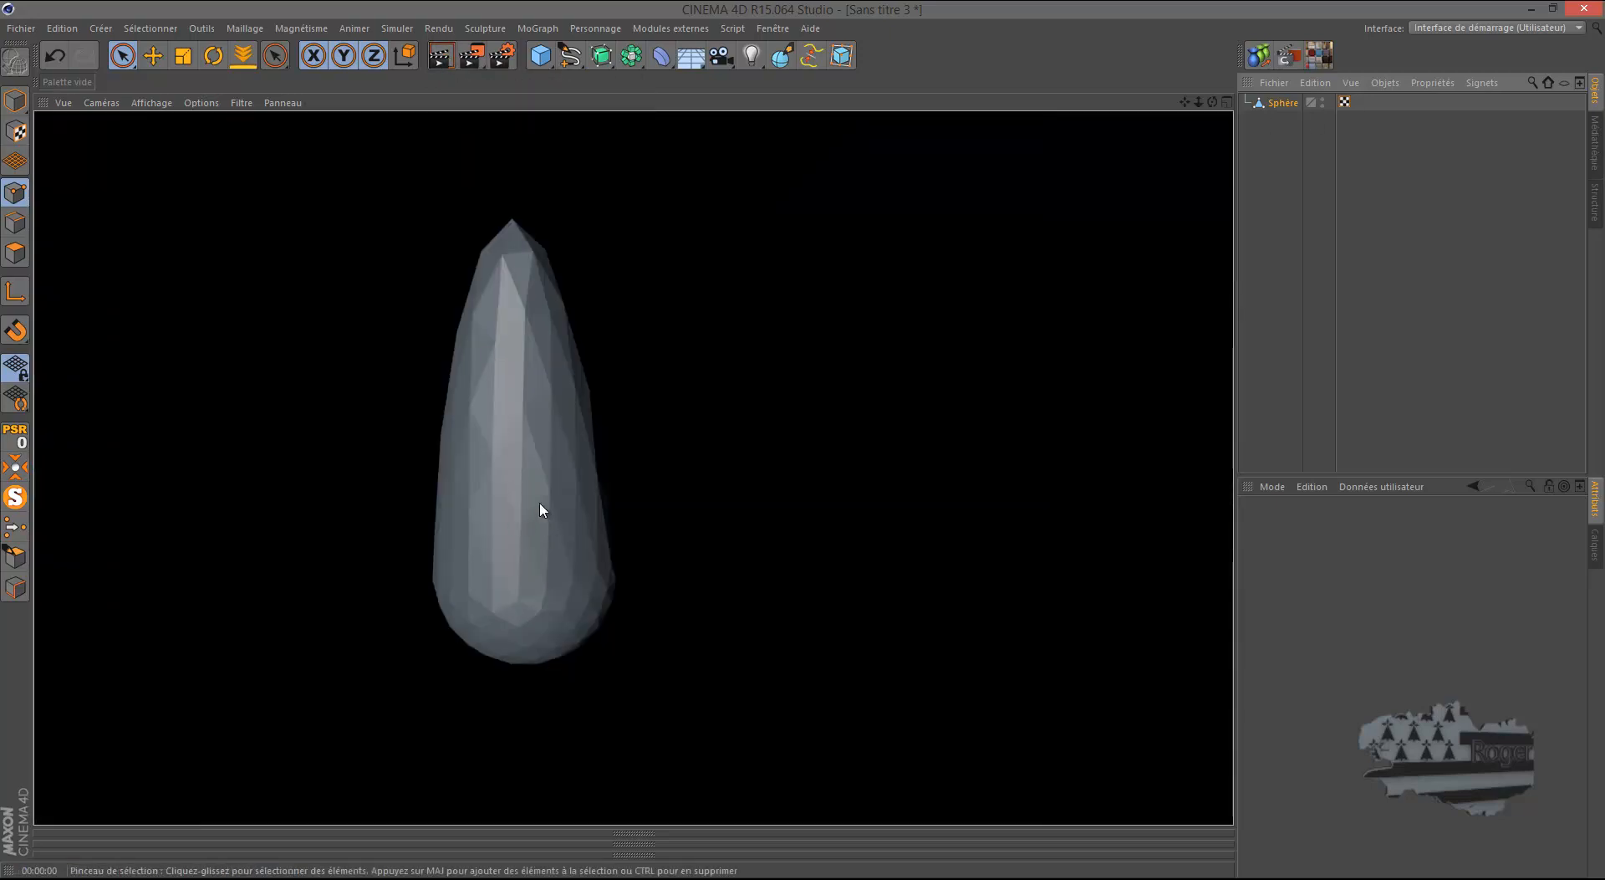
scroll(466, 447, "up", 1)
scroll(465, 454, "up", 1)
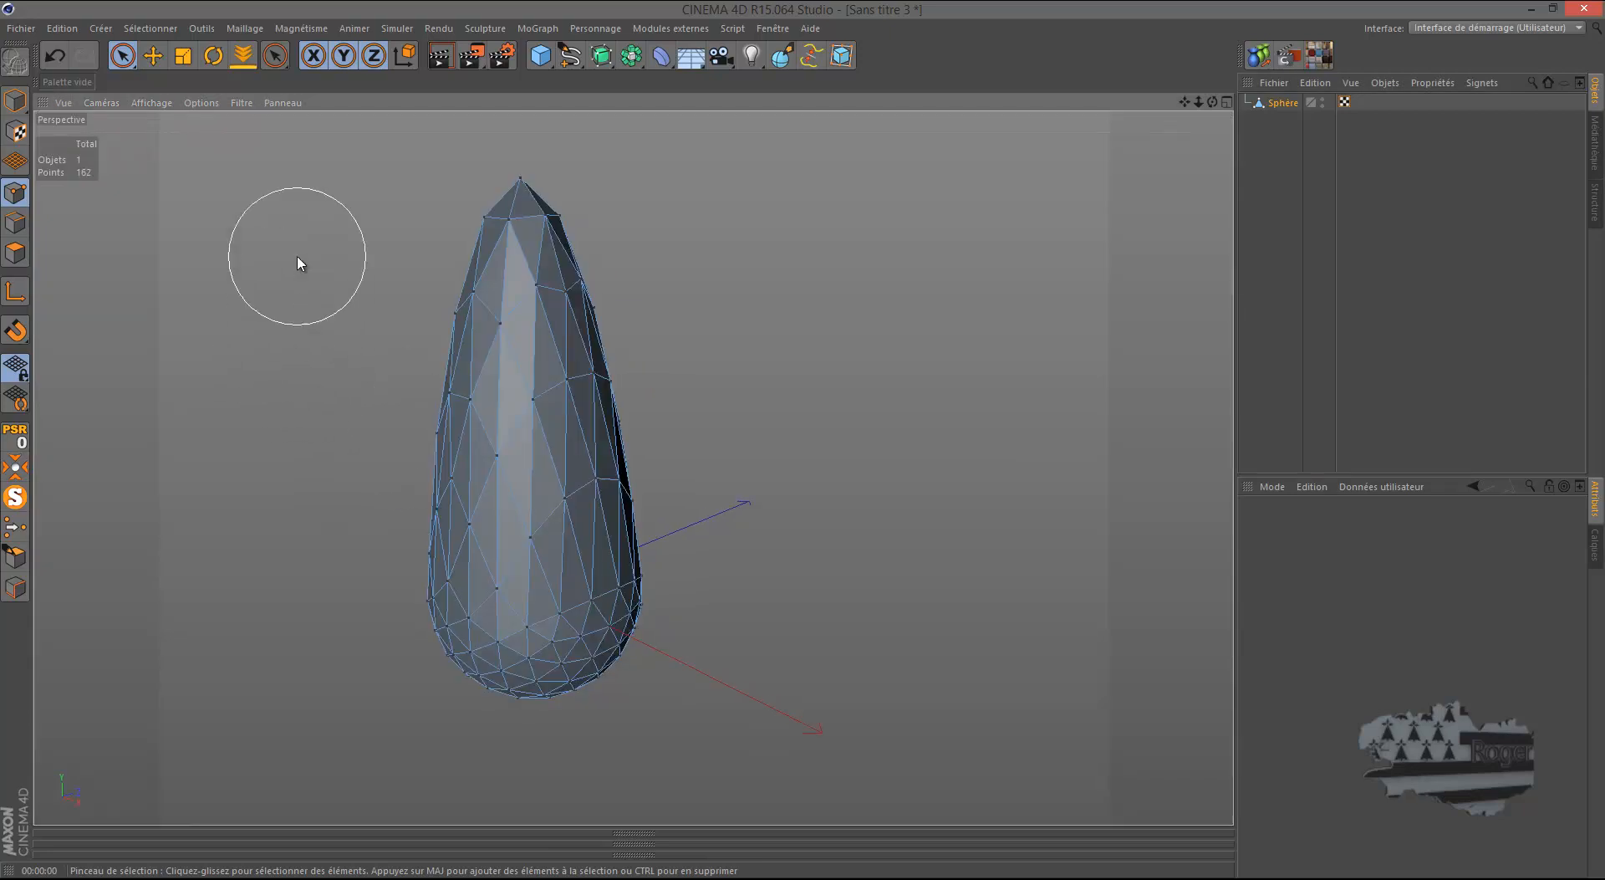
Step: Activate the Brush (Pinceau) tool in smear mode (Etaler) and reduce its radius to about 60 cm
right_click(299, 264)
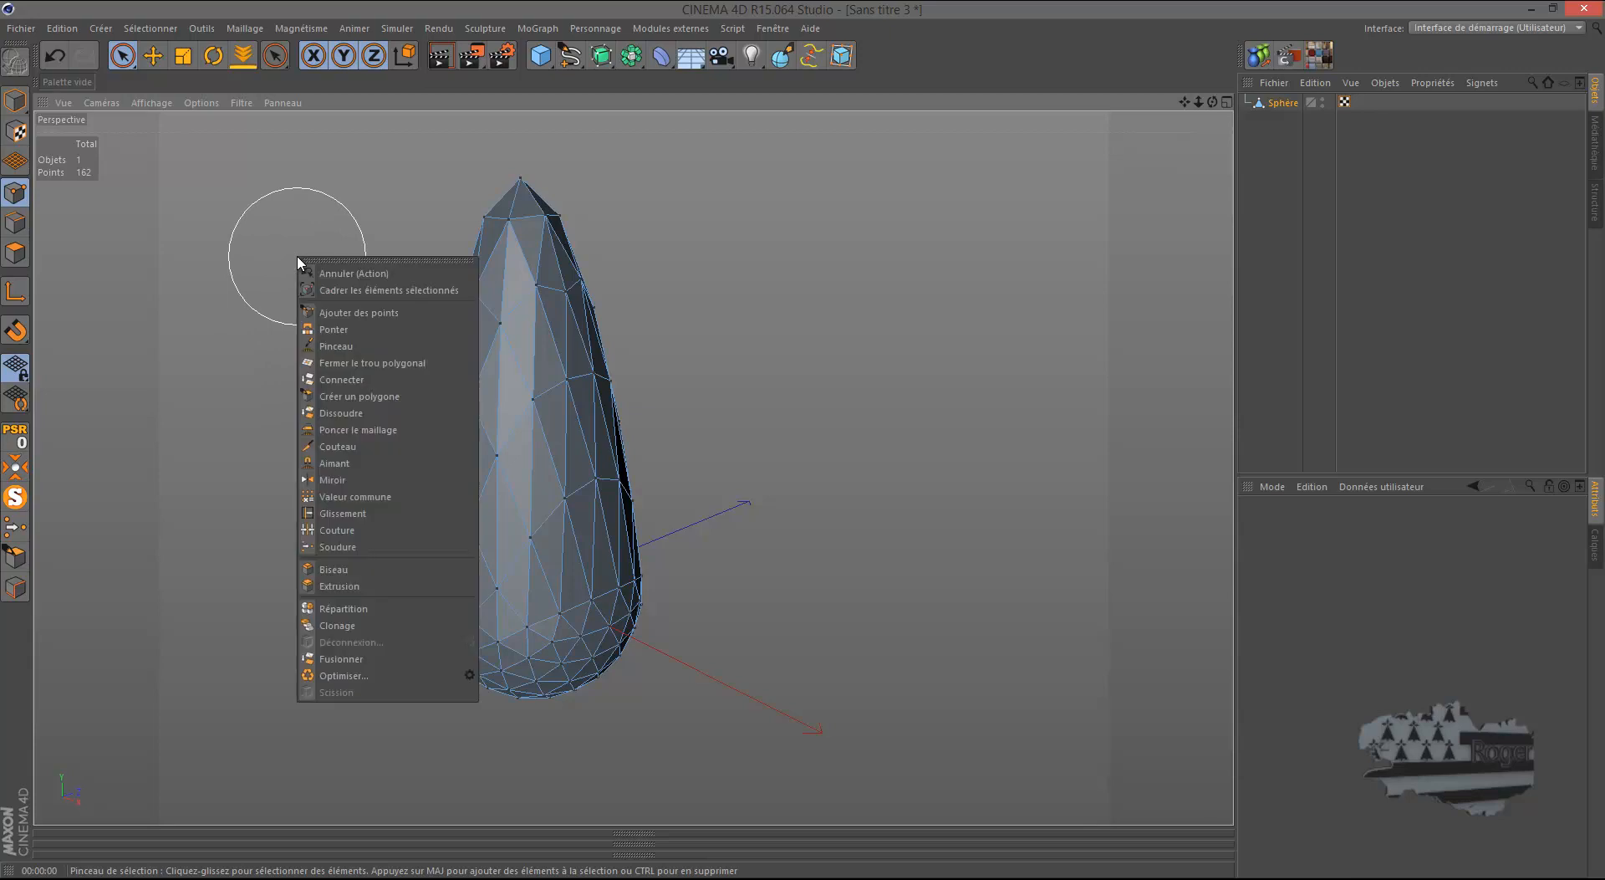
left_click(335, 347)
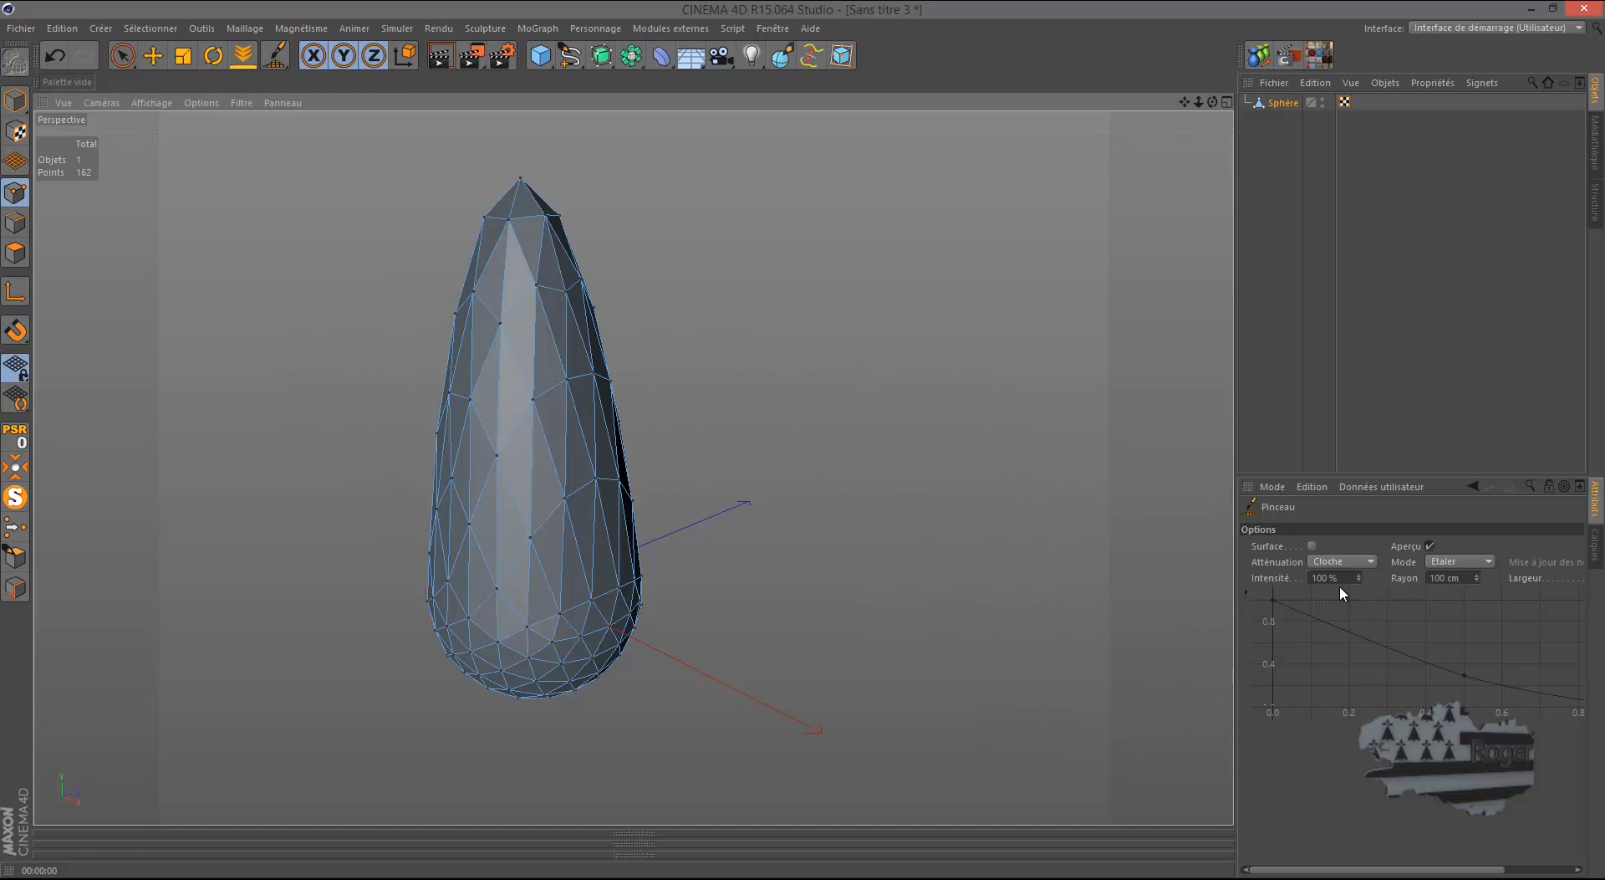
mouse_move(1460, 874)
left_mouse_down()
mouse_move(1535, 861)
mouse_move(1338, 869)
left_mouse_up()
scroll(586, 298, "up", 2)
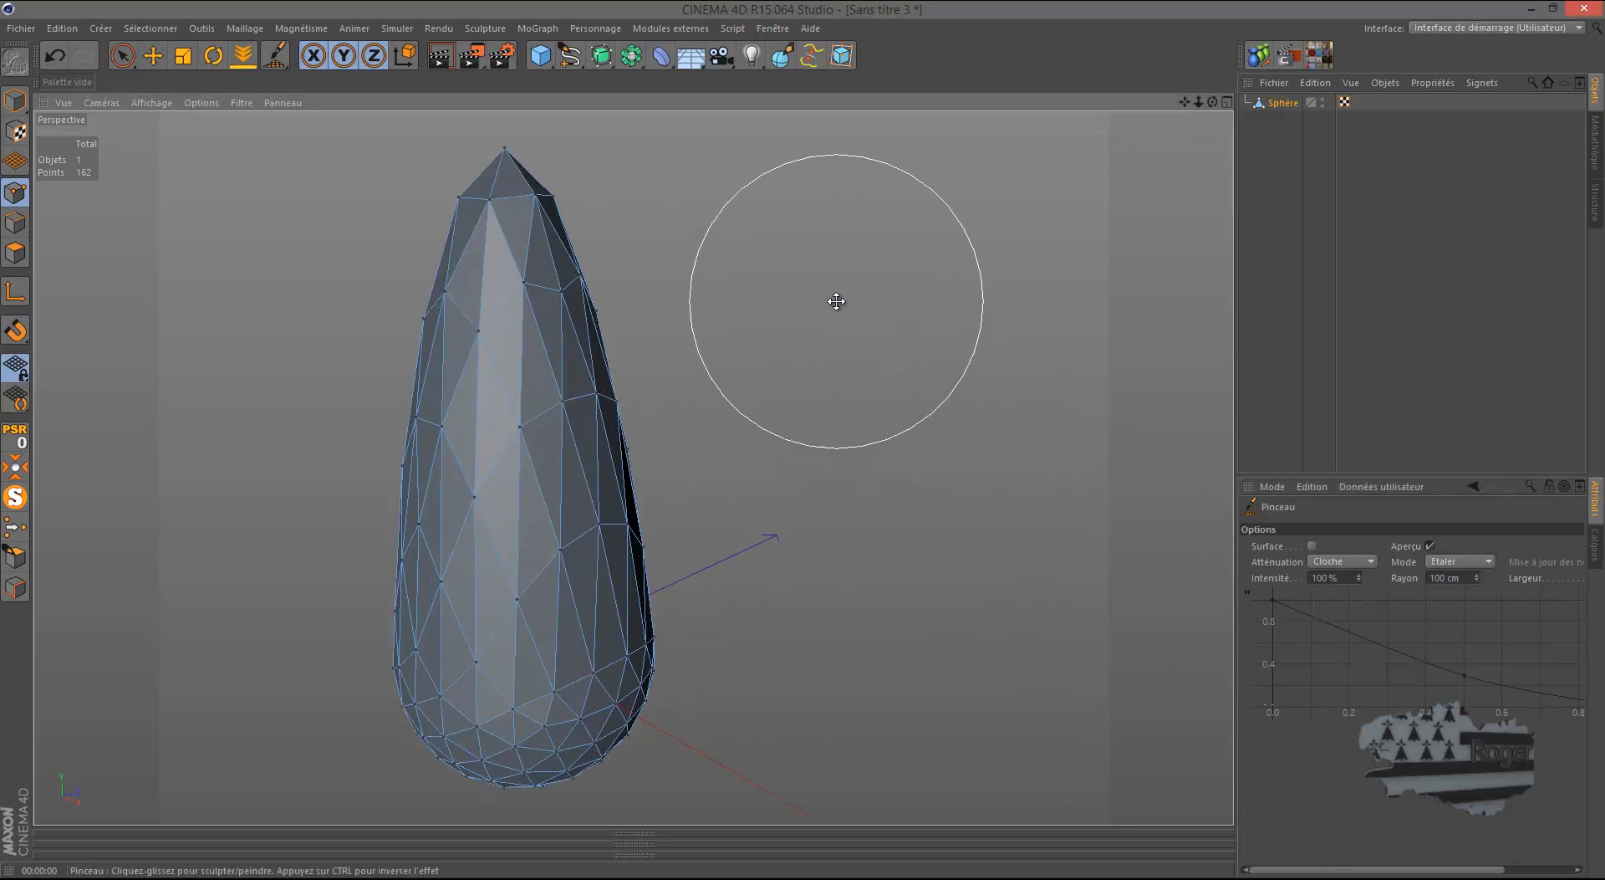
middle_click_drag(836, 301, 767, 302)
Step: Smear the points around several sides of the teardrop into an irregular, bumpy shape, and render the view
mouse_move(587, 313)
left_mouse_down()
mouse_move(601, 296)
mouse_move(624, 434)
mouse_move(573, 220)
mouse_move(594, 208)
mouse_move(641, 550)
mouse_move(660, 531)
mouse_move(617, 661)
mouse_move(634, 656)
mouse_move(613, 756)
mouse_move(450, 629)
mouse_move(408, 620)
mouse_move(423, 519)
mouse_move(388, 454)
mouse_move(444, 273)
mouse_move(469, 383)
left_mouse_up()
left_click_drag(1213, 105, 795, 448)
mouse_move(520, 320)
left_mouse_down()
mouse_move(500, 310)
mouse_move(517, 436)
mouse_move(496, 508)
mouse_move(563, 426)
mouse_move(544, 526)
mouse_move(649, 479)
left_mouse_up()
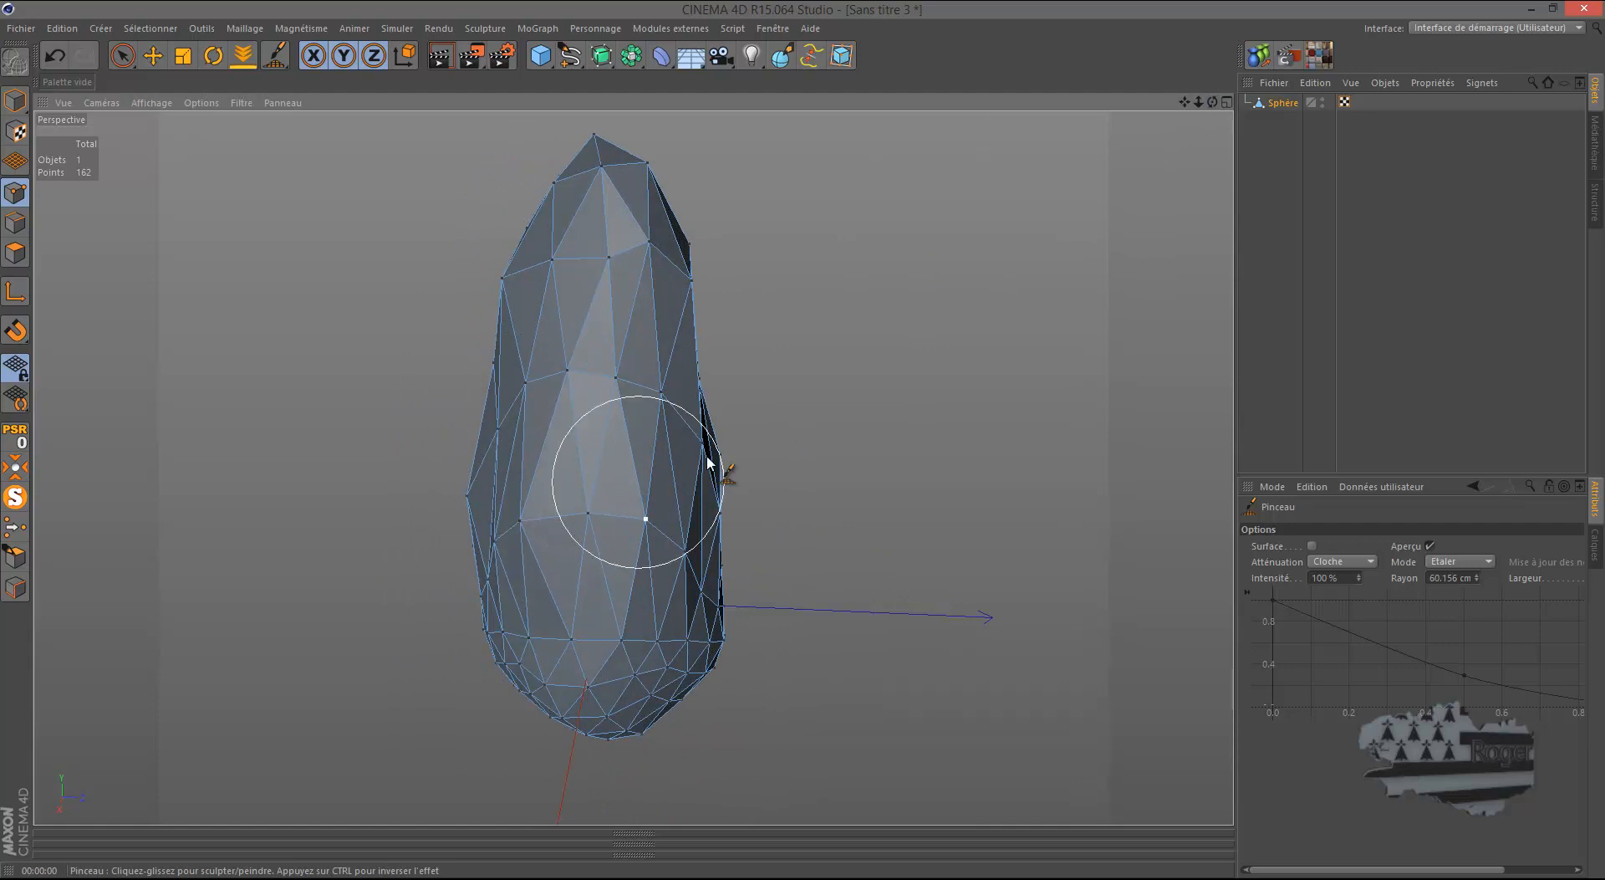
left_click_drag(1213, 102, 802, 440)
scroll(933, 230, "down", 2)
mouse_move(625, 383)
left_mouse_down()
mouse_move(632, 341)
mouse_move(584, 298)
left_mouse_up()
mouse_move(566, 520)
left_mouse_down()
mouse_move(563, 574)
mouse_move(541, 588)
mouse_move(558, 673)
left_mouse_up()
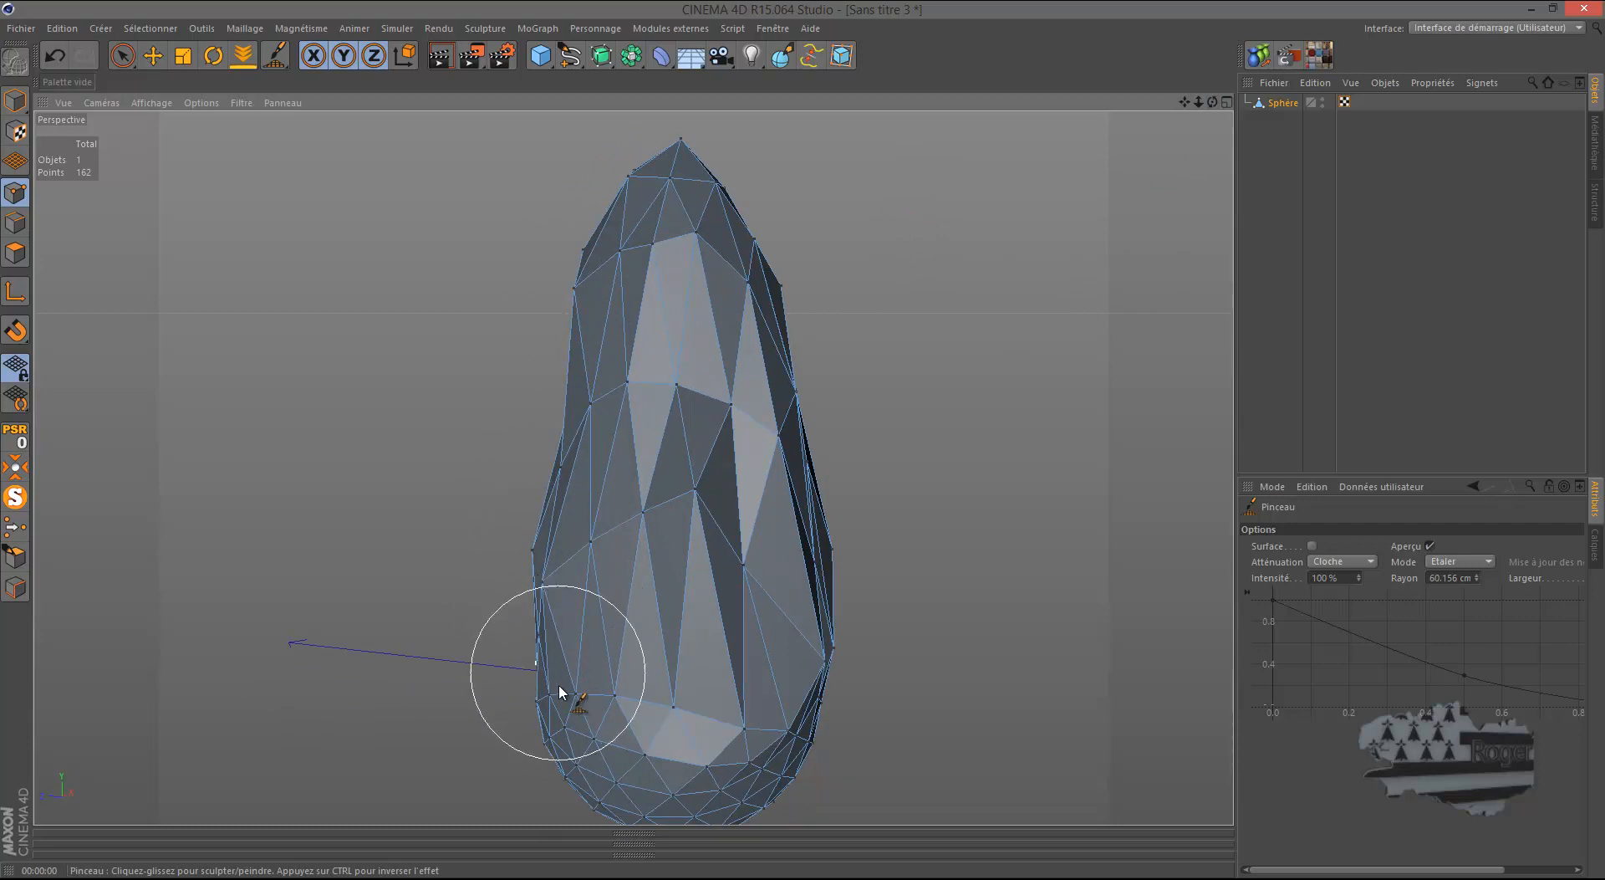
scroll(601, 574, "down", 4)
left_click_drag(1213, 103, 810, 446)
left_click(441, 56)
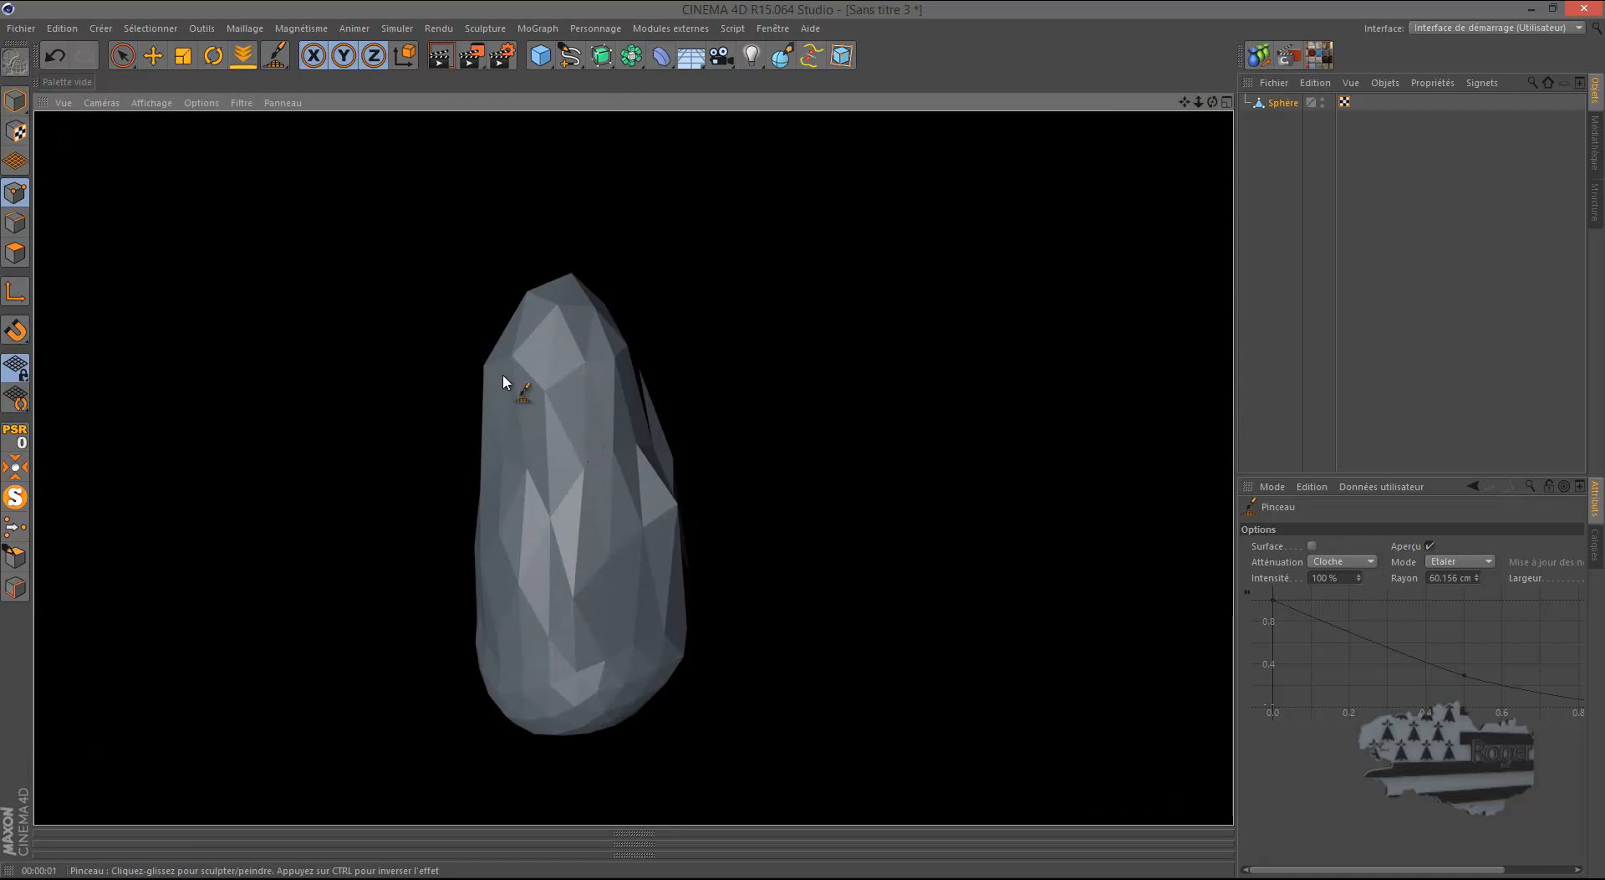
Step: With progressive selection, move the protruding side point inward and a point on the opposite flank outward along the X axis
left_click(153, 55)
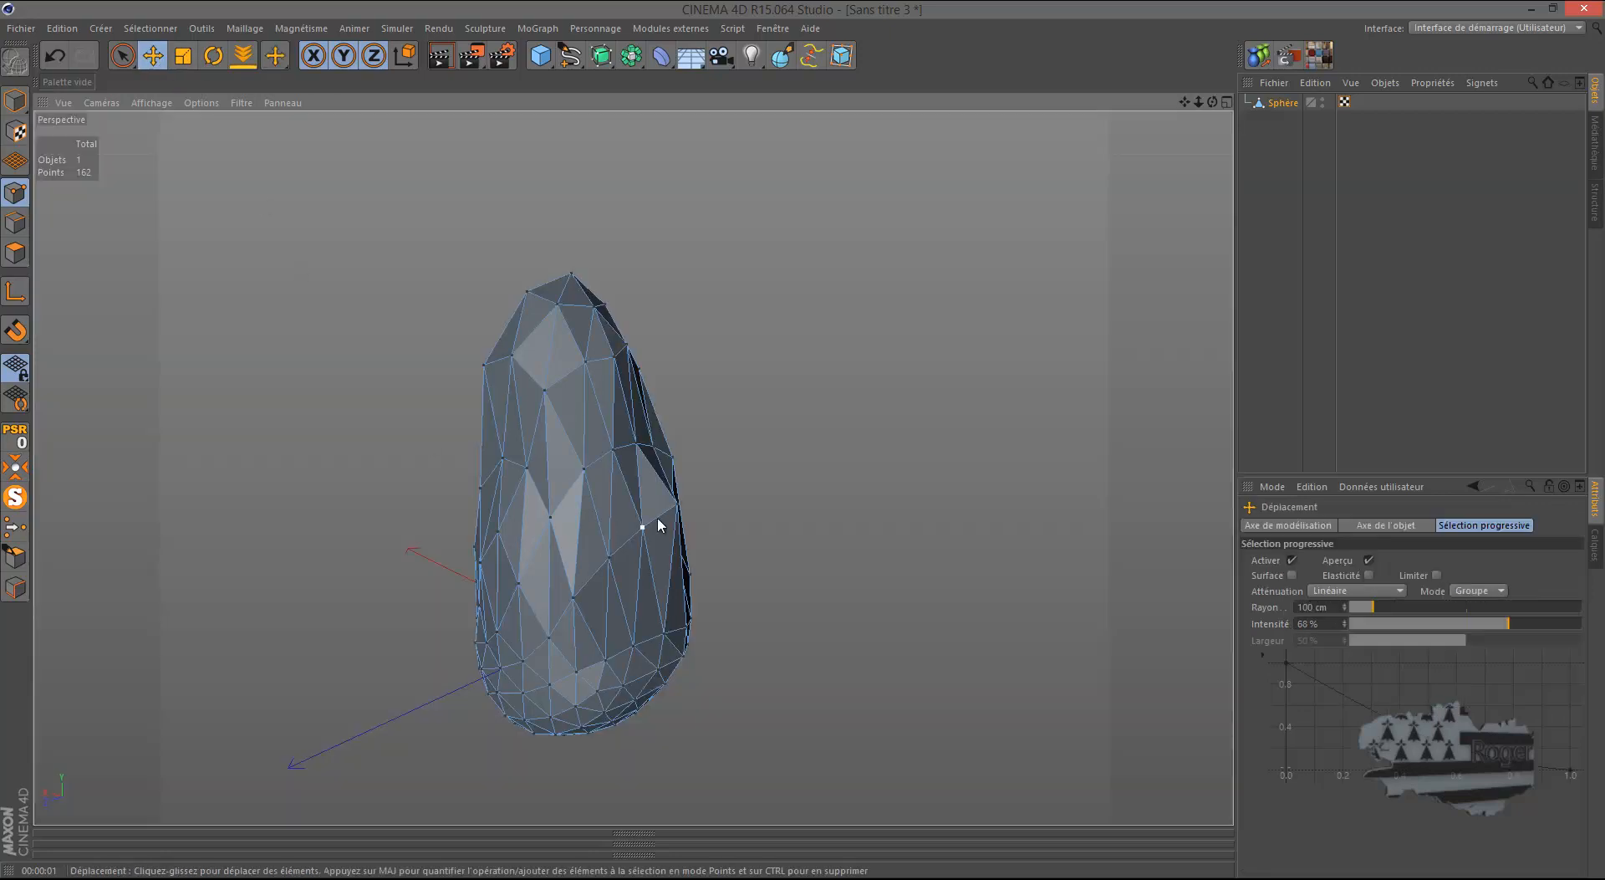
left_click(678, 505)
left_click_drag(595, 483, 583, 479)
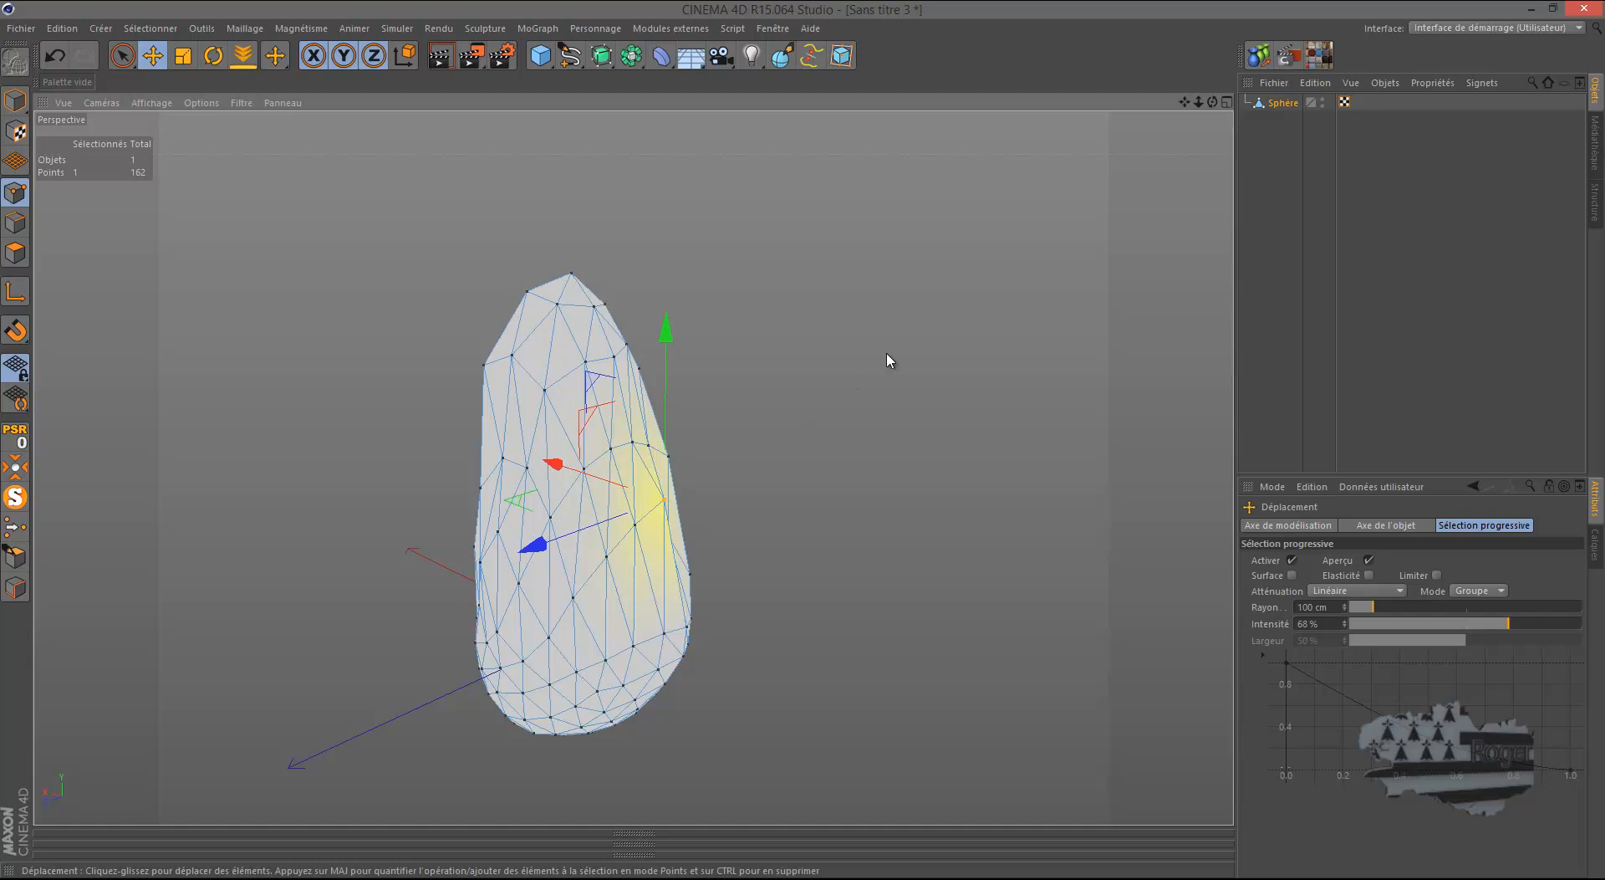
left_click_drag(1213, 102, 815, 436)
left_click(620, 573)
left_click_drag(727, 592, 709, 593)
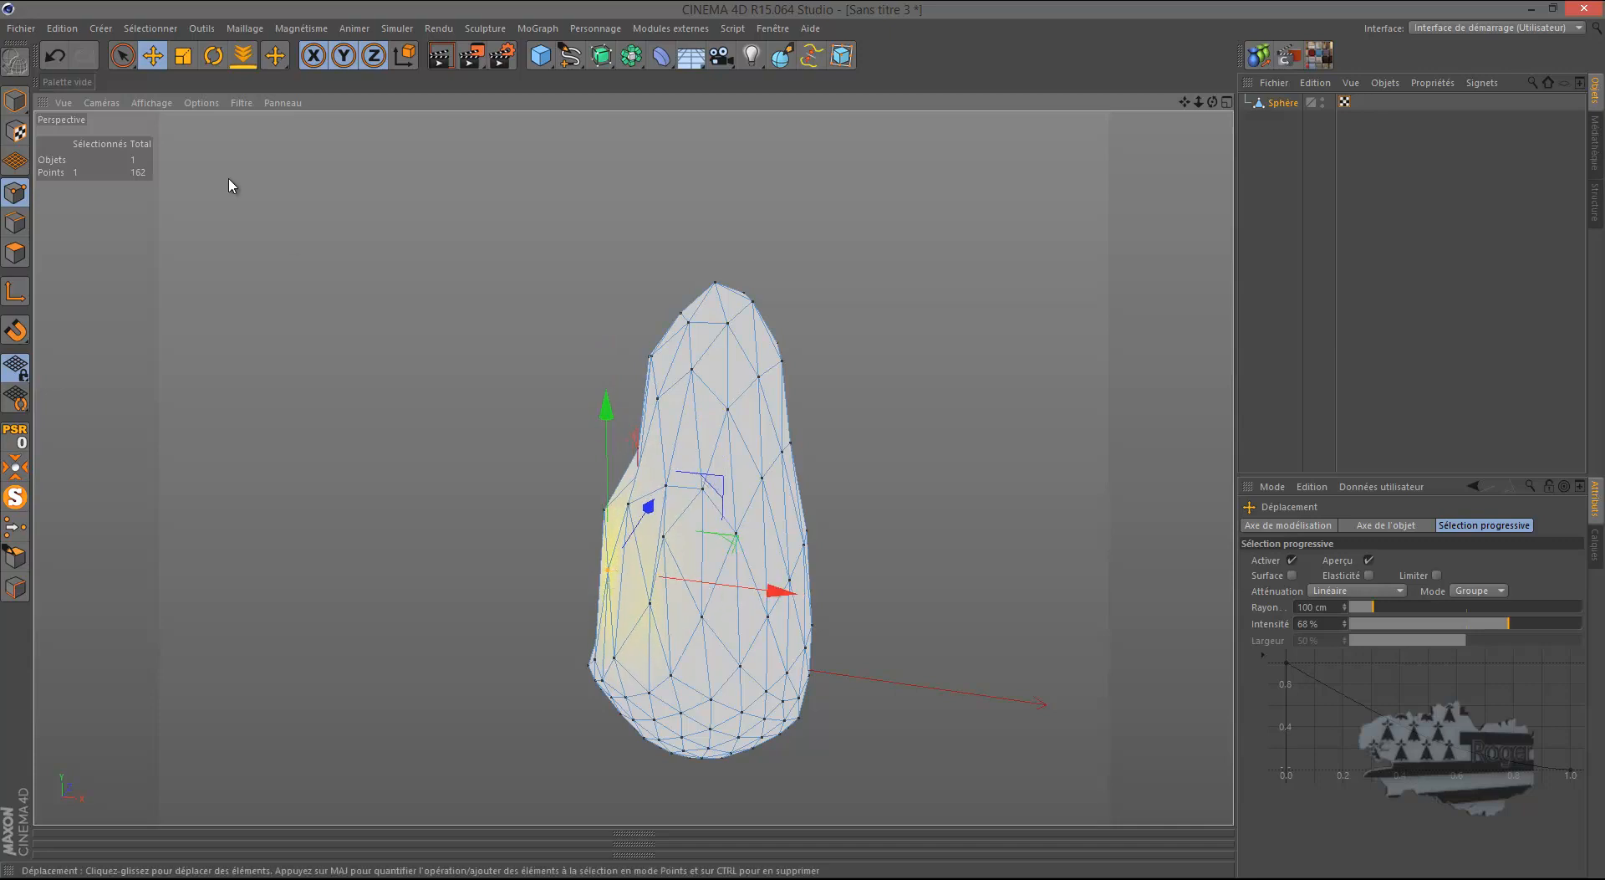
Step: Select a point on the upper part of the mesh and examine the Move tool's modeling axis, object axis and progressive selection settings
left_click(123, 57)
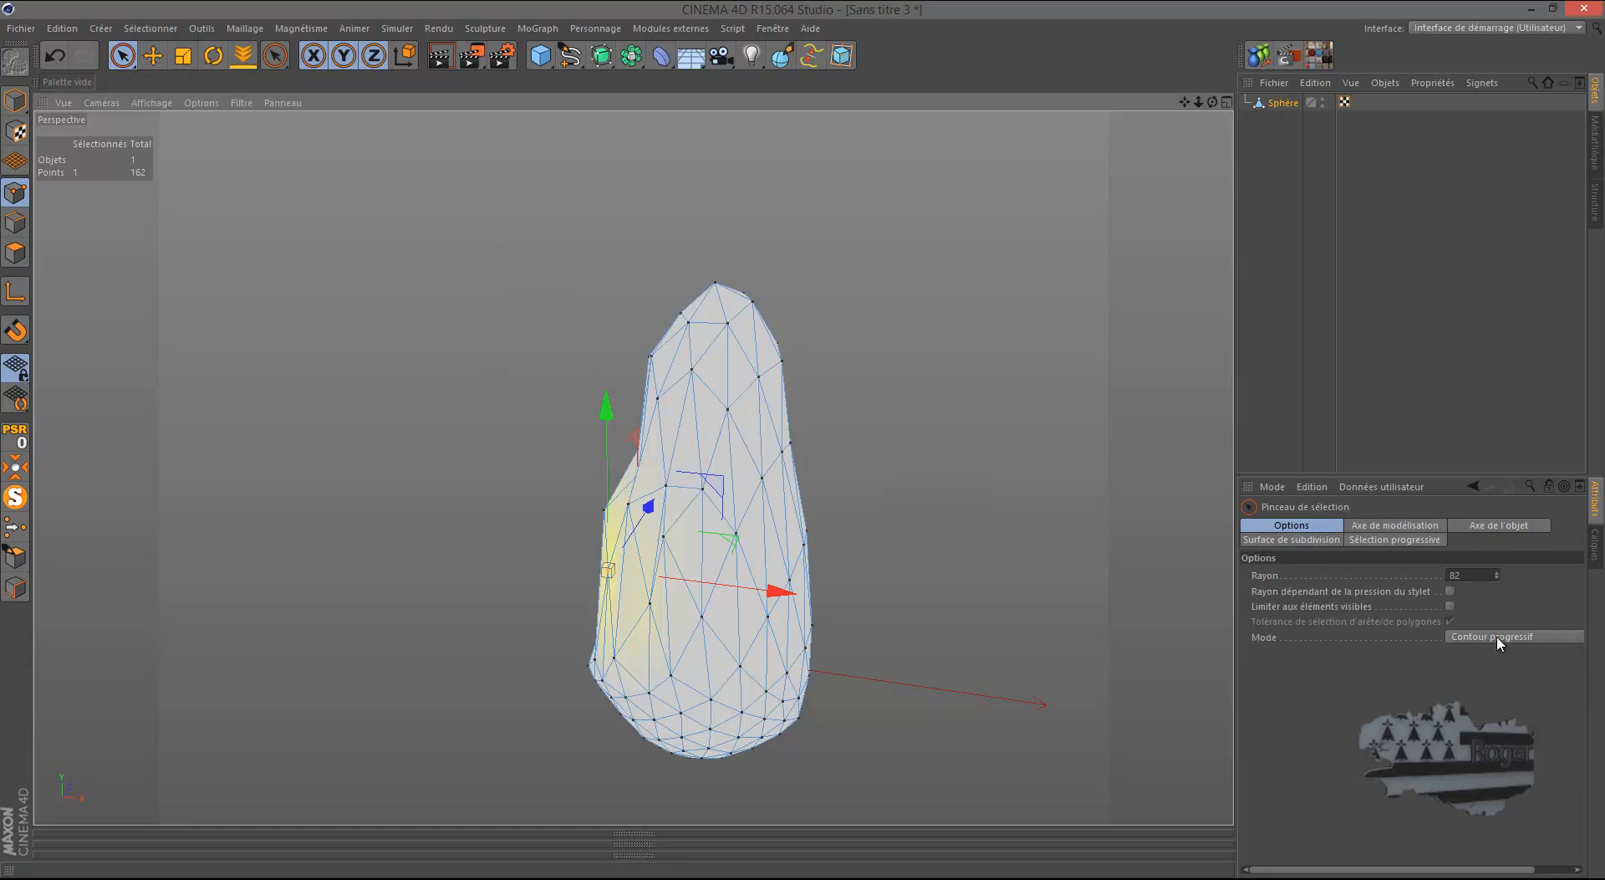
left_click(153, 56)
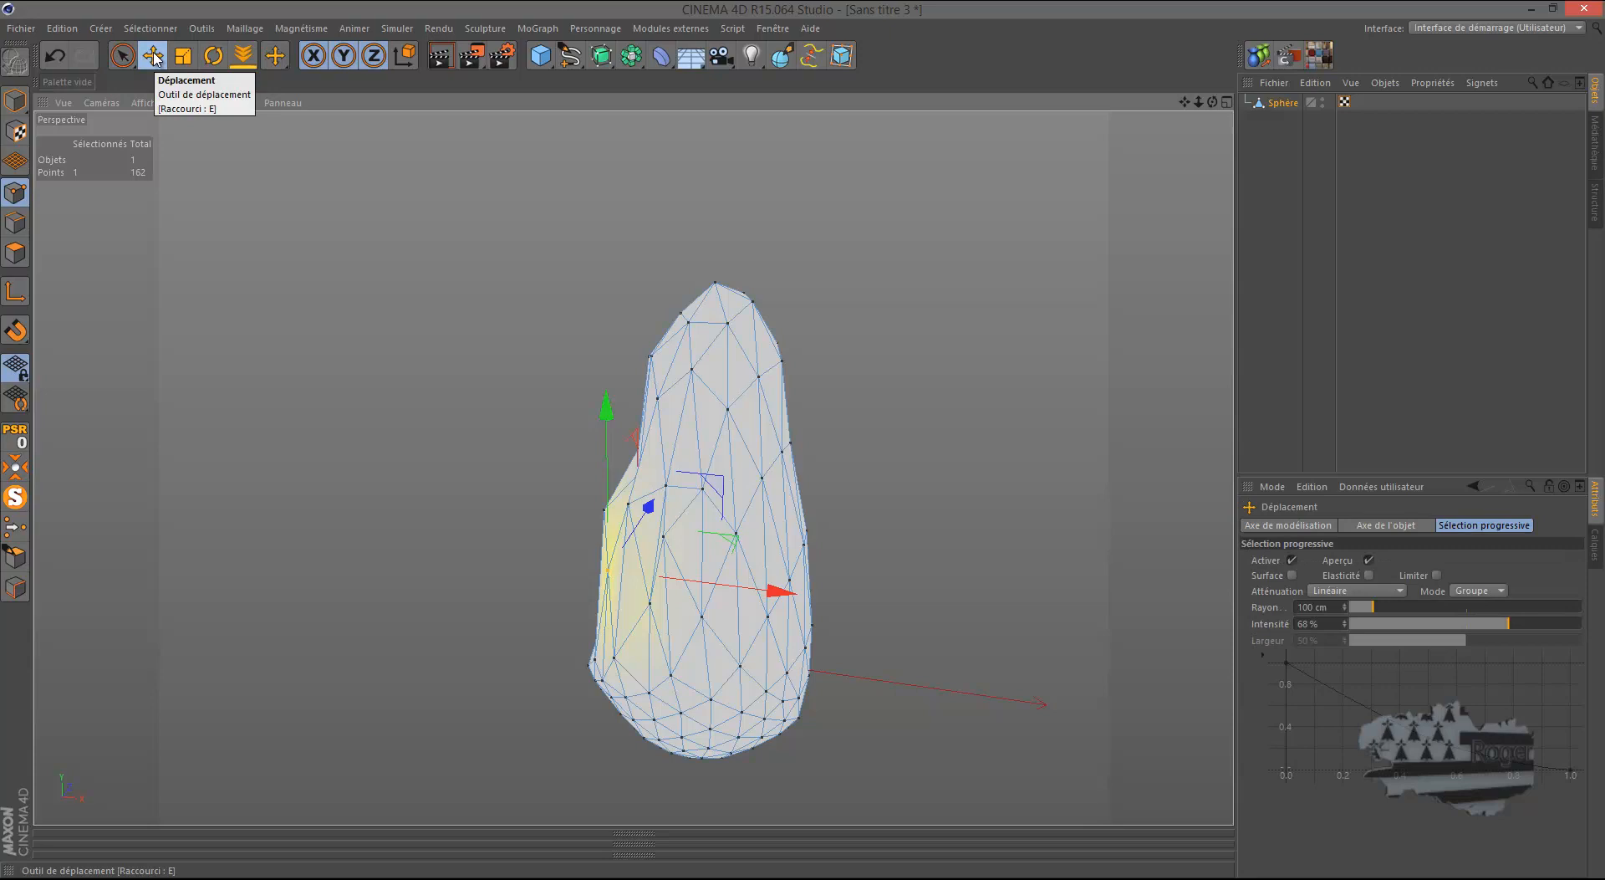
left_click(727, 411)
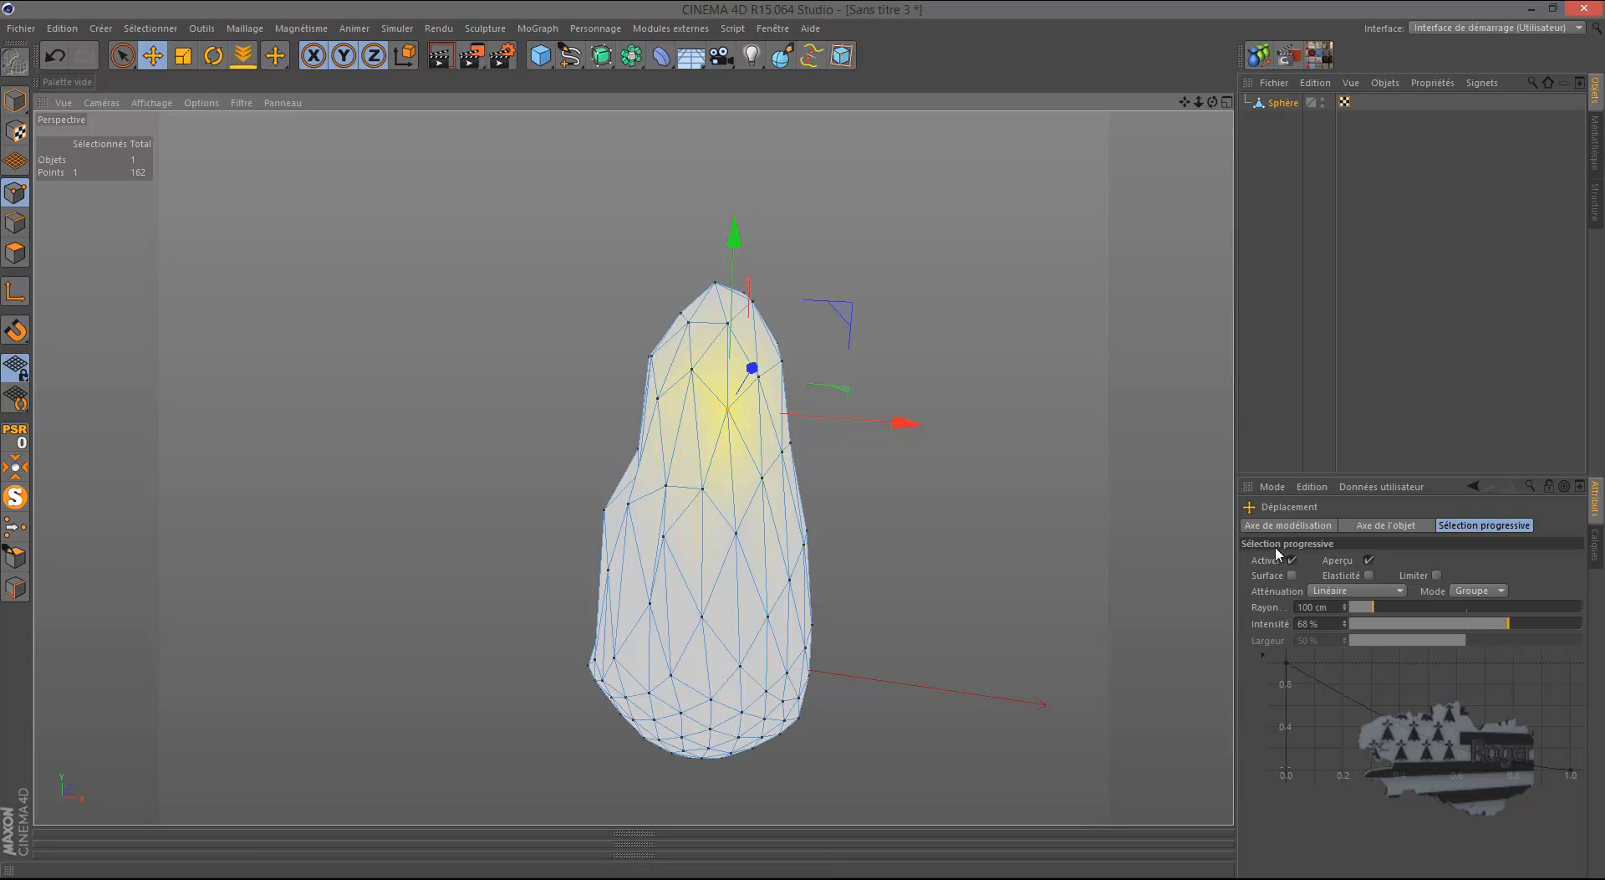
left_click(1287, 525)
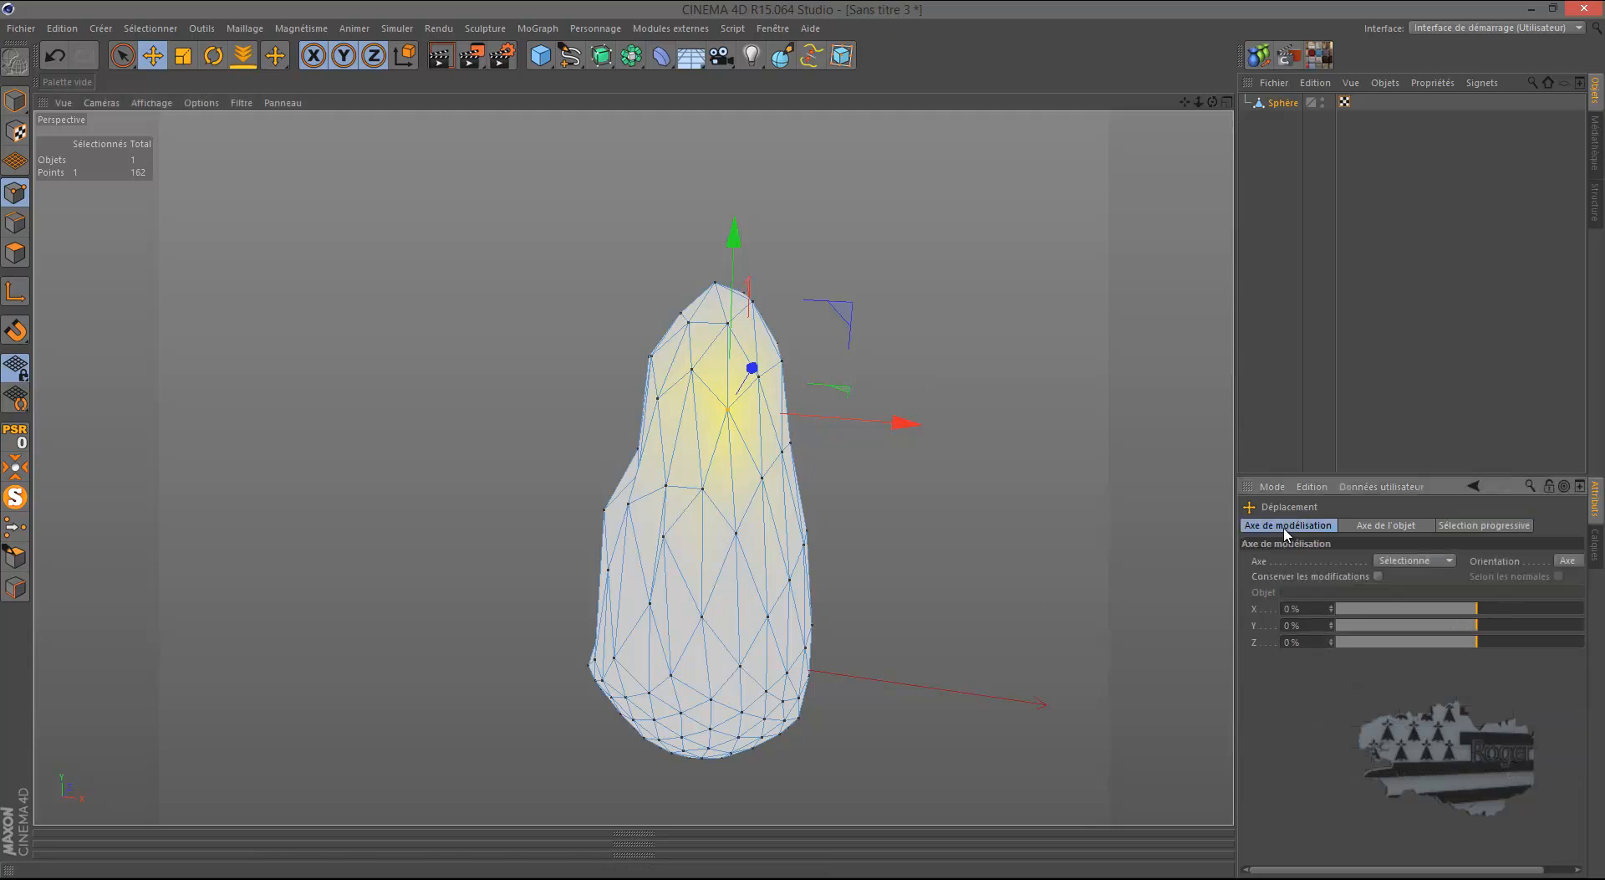
left_click(1373, 527)
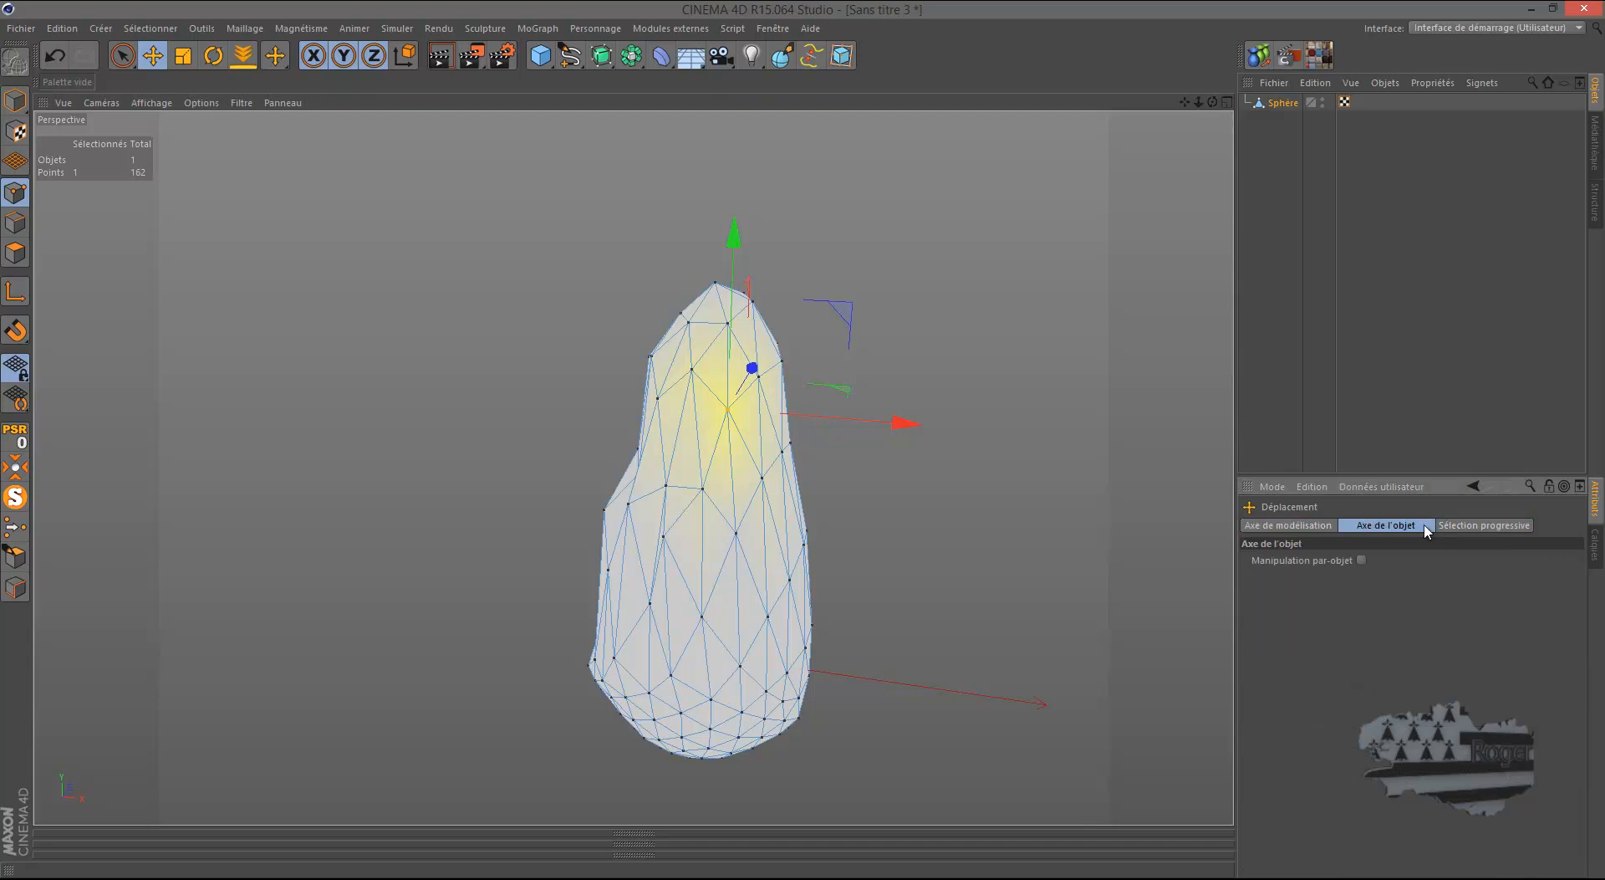
left_click(1470, 529)
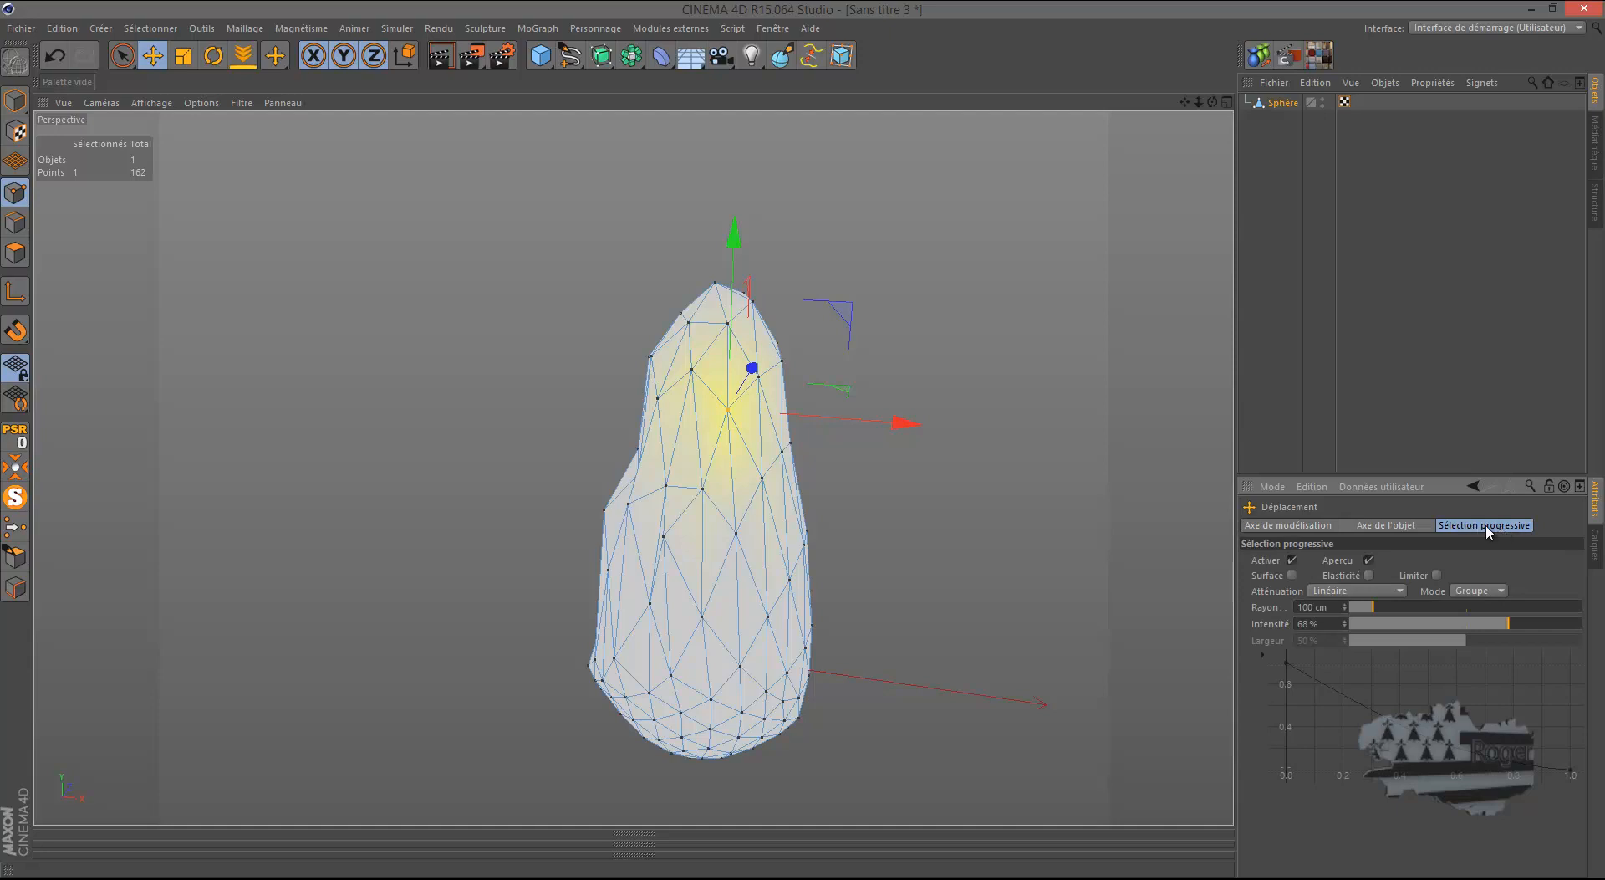
Step: Set the selection brush's mode to Normal so that progressive selection is off
left_click(122, 55)
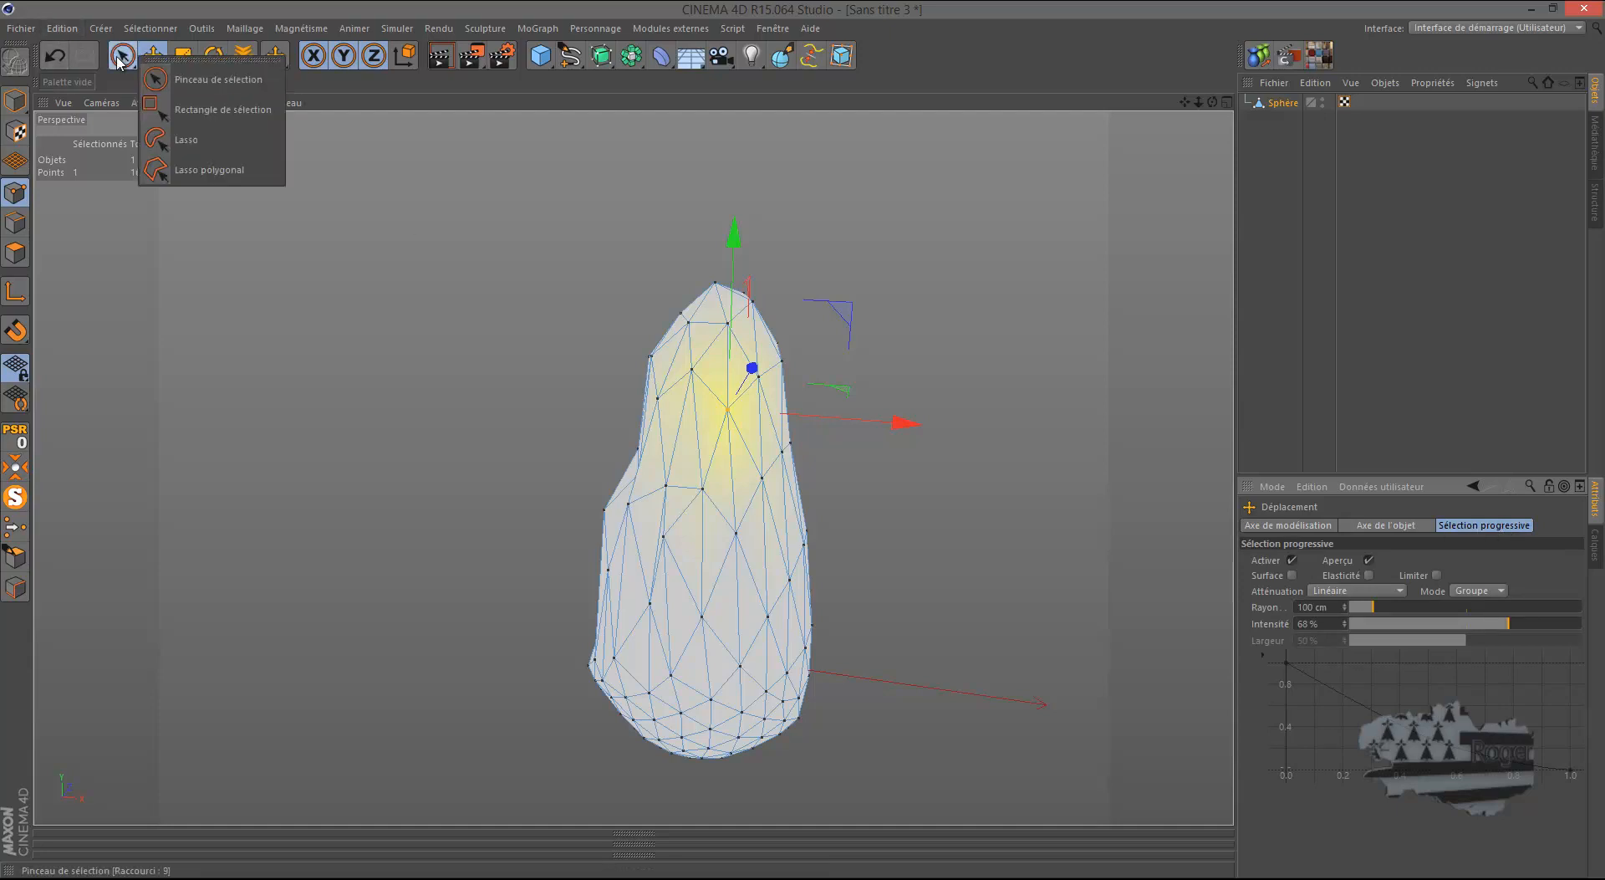
left_click(200, 80)
left_click(1497, 643)
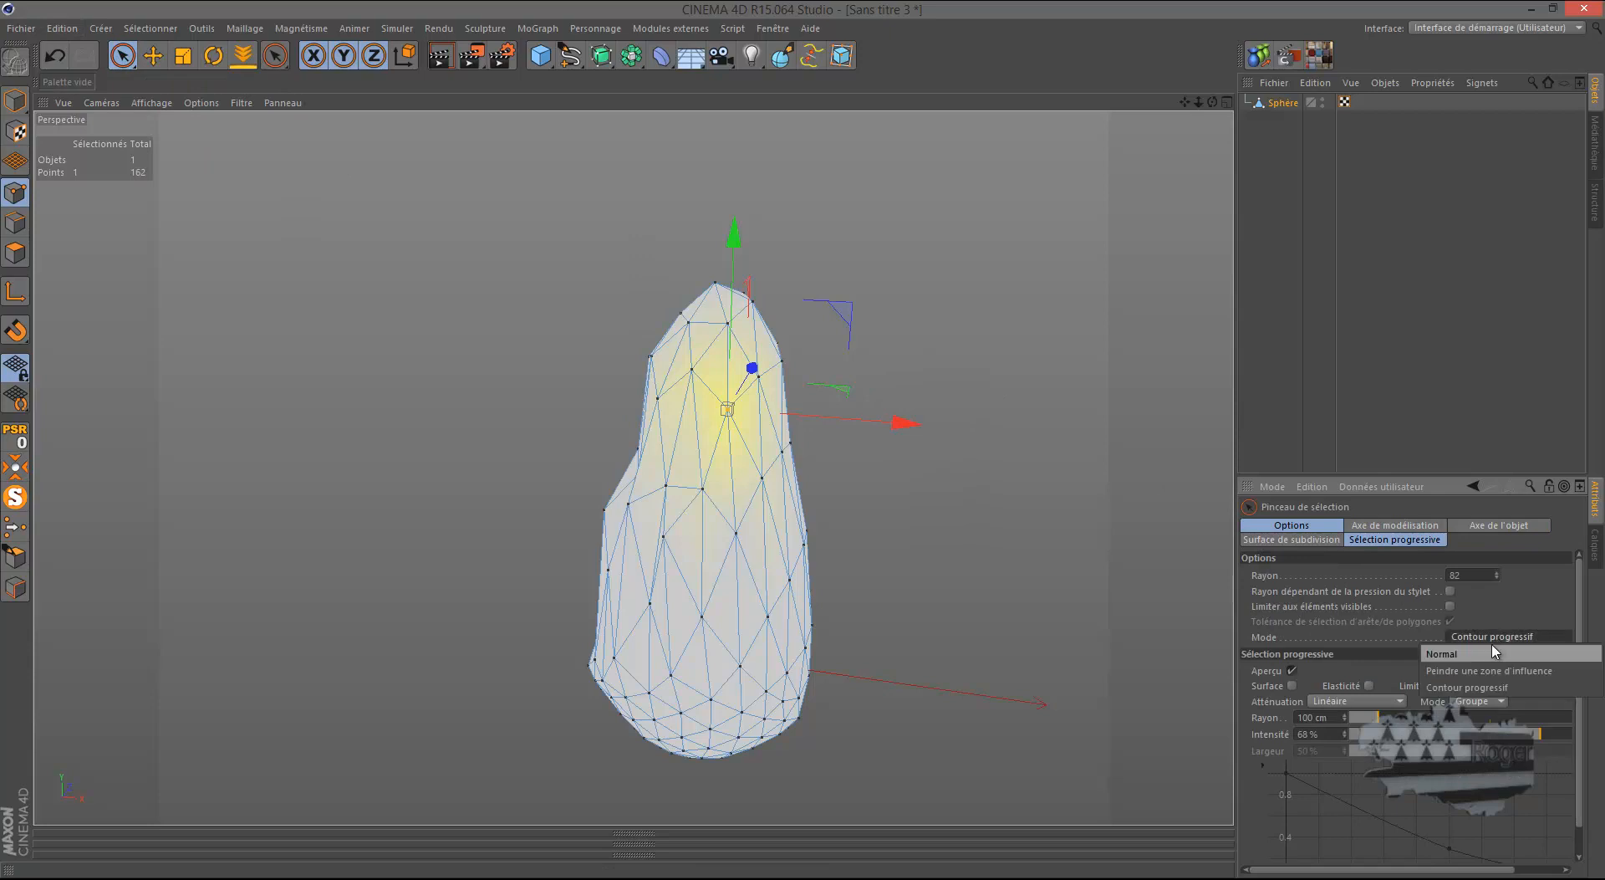
left_click(1488, 659)
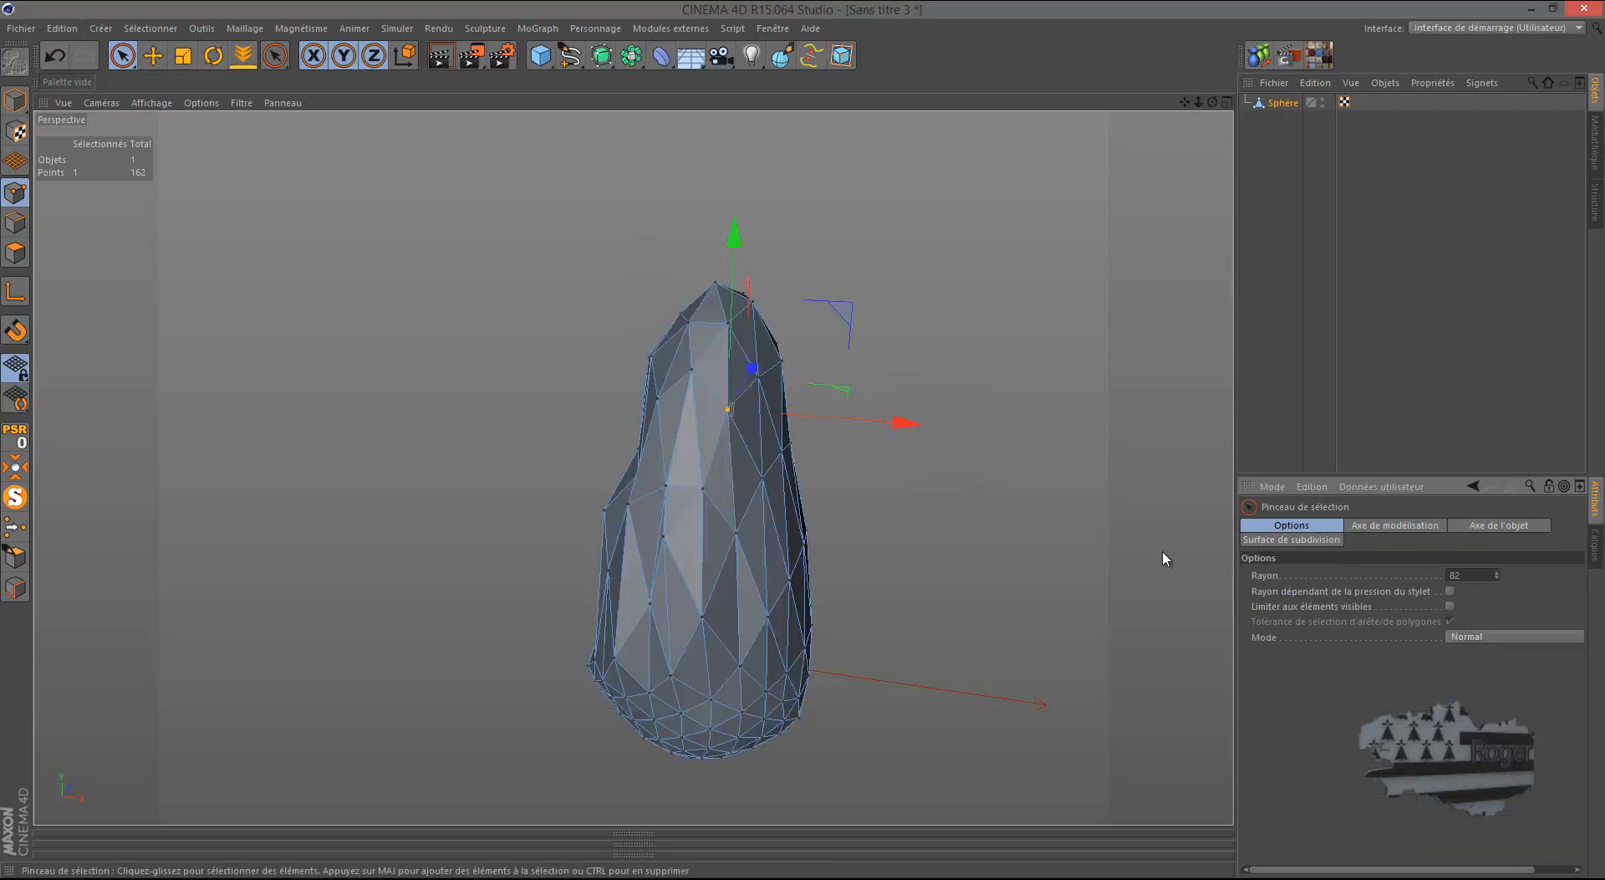
Step: Enable progressive selection for the Move tool, toggling it to compare the selection with and without it
left_click(153, 55)
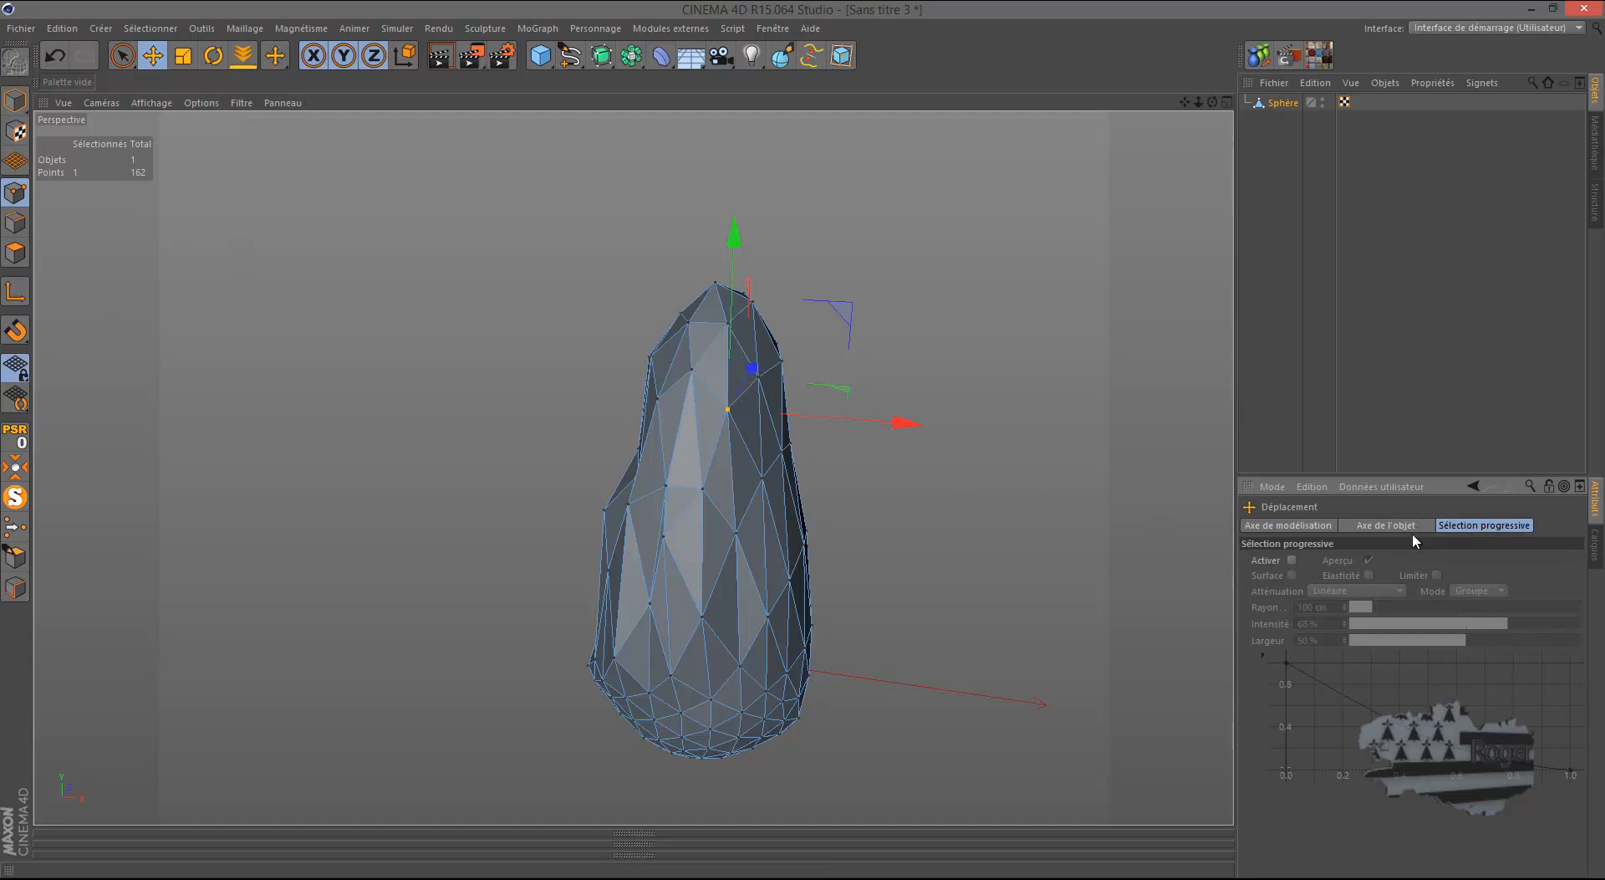
left_click(1292, 560)
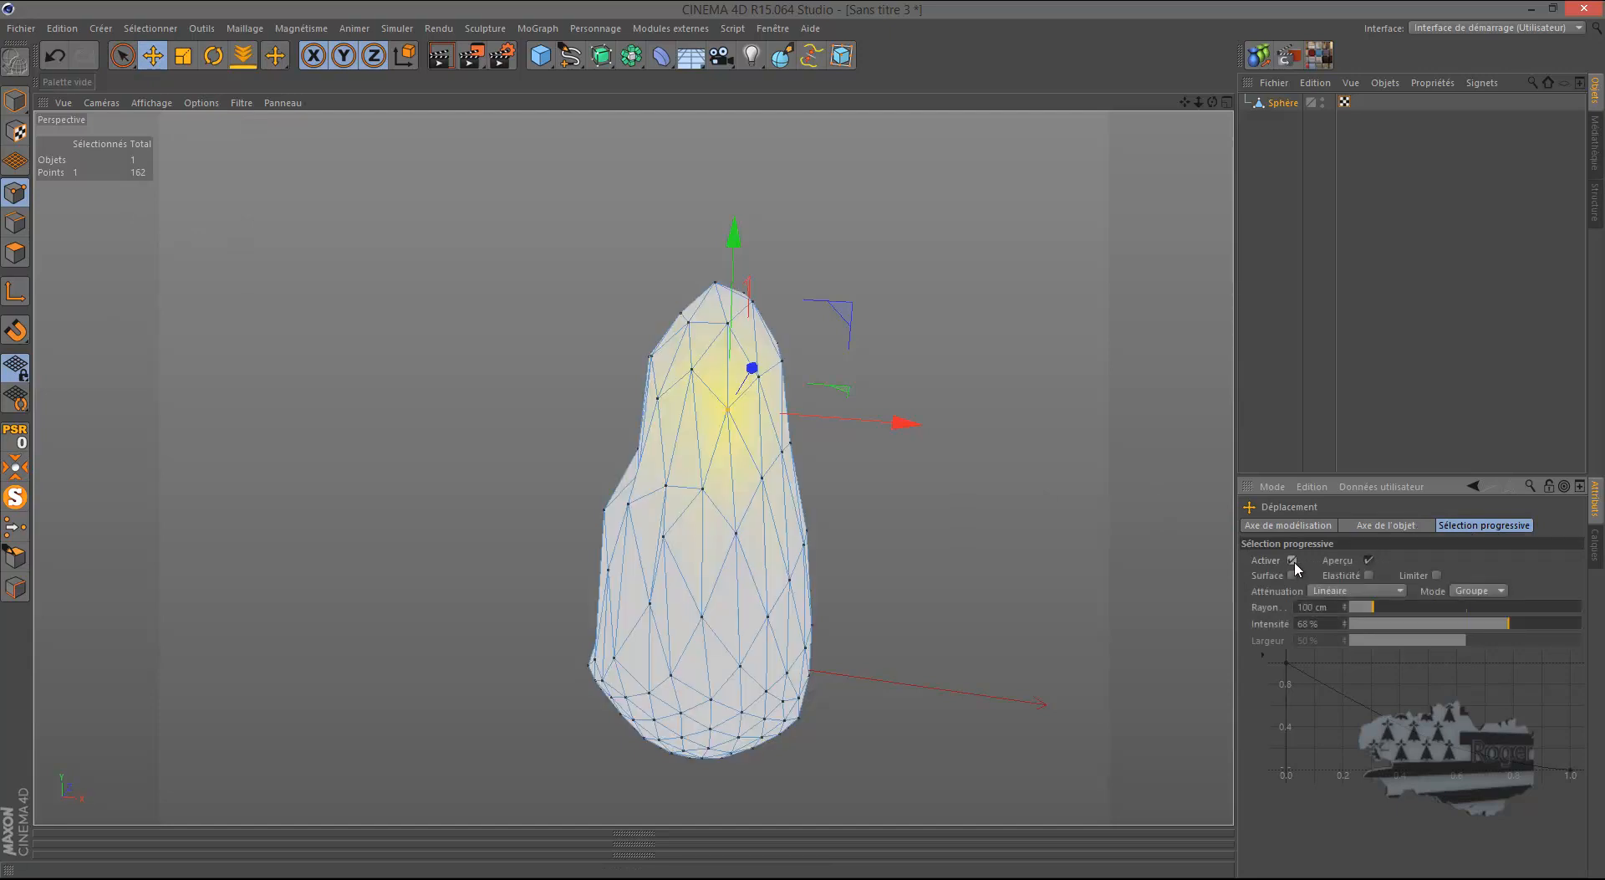
left_click(1294, 561)
left_click(1293, 561)
left_click(1293, 561)
left_click(1292, 560)
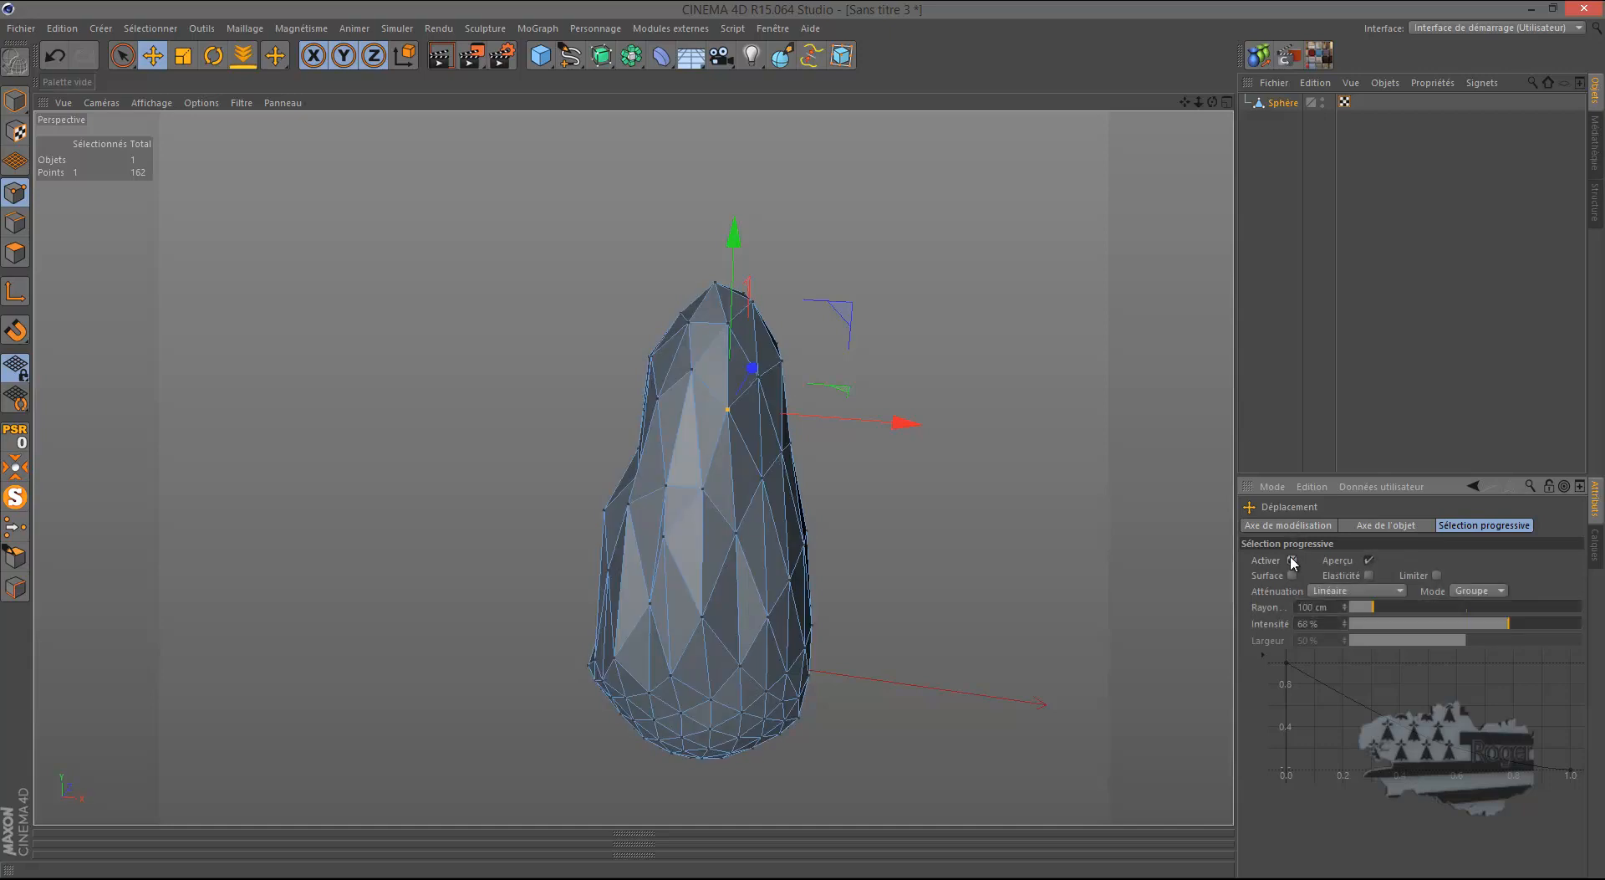
Step: Pull the point at the dent in the mesh's side outward with progressive selection, and clear the point selection
left_click(637, 453)
left_click_drag(758, 378, 746, 368)
left_click_drag(1213, 102, 810, 444)
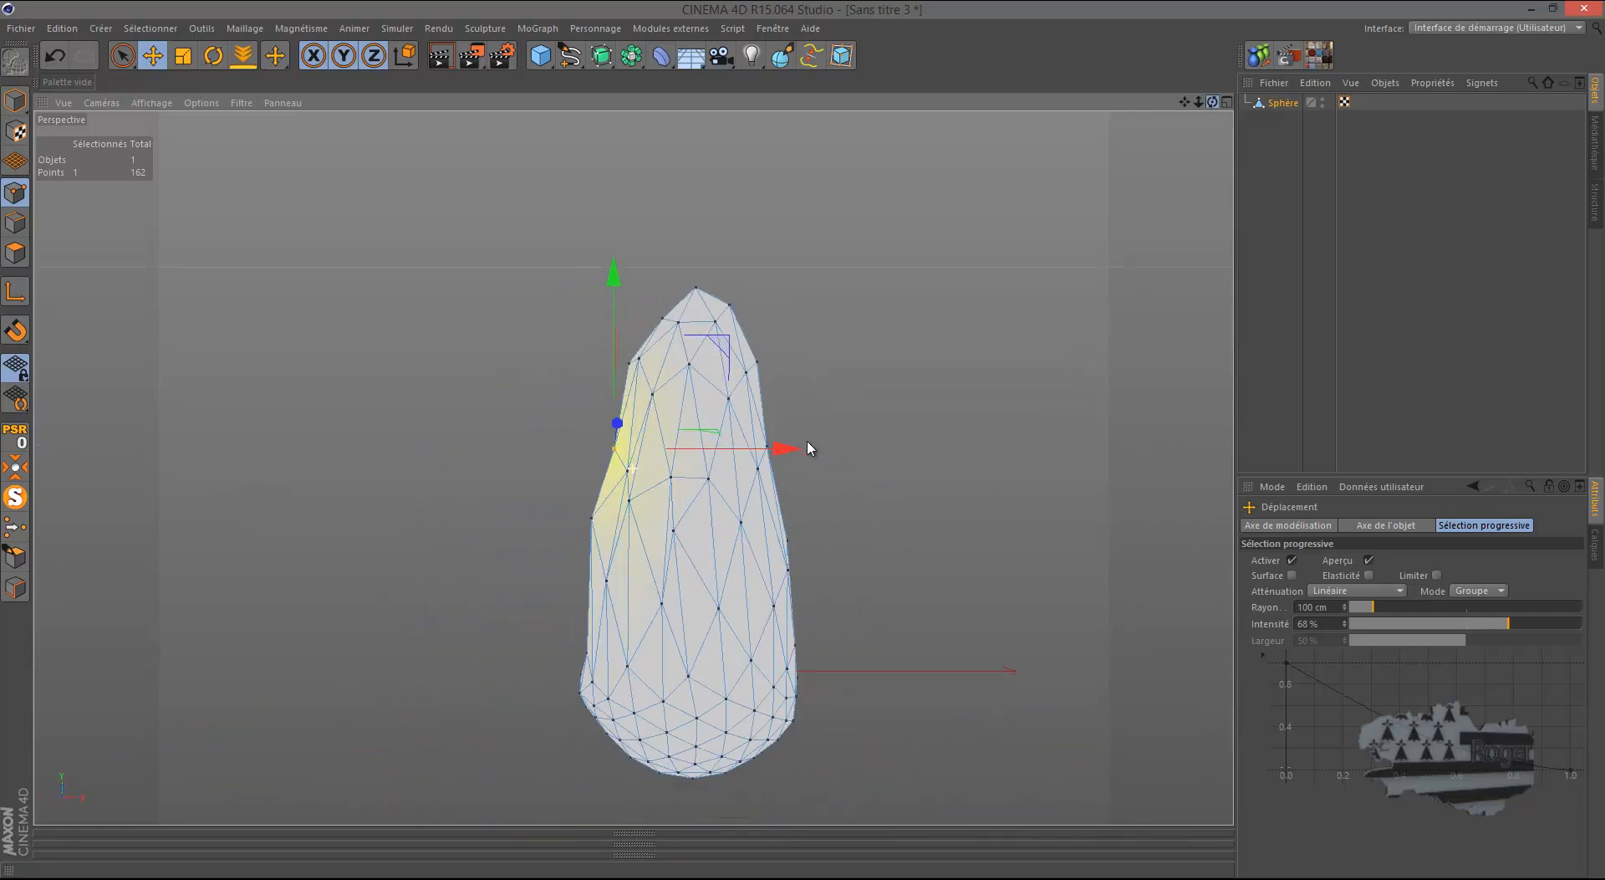
left_click(857, 233)
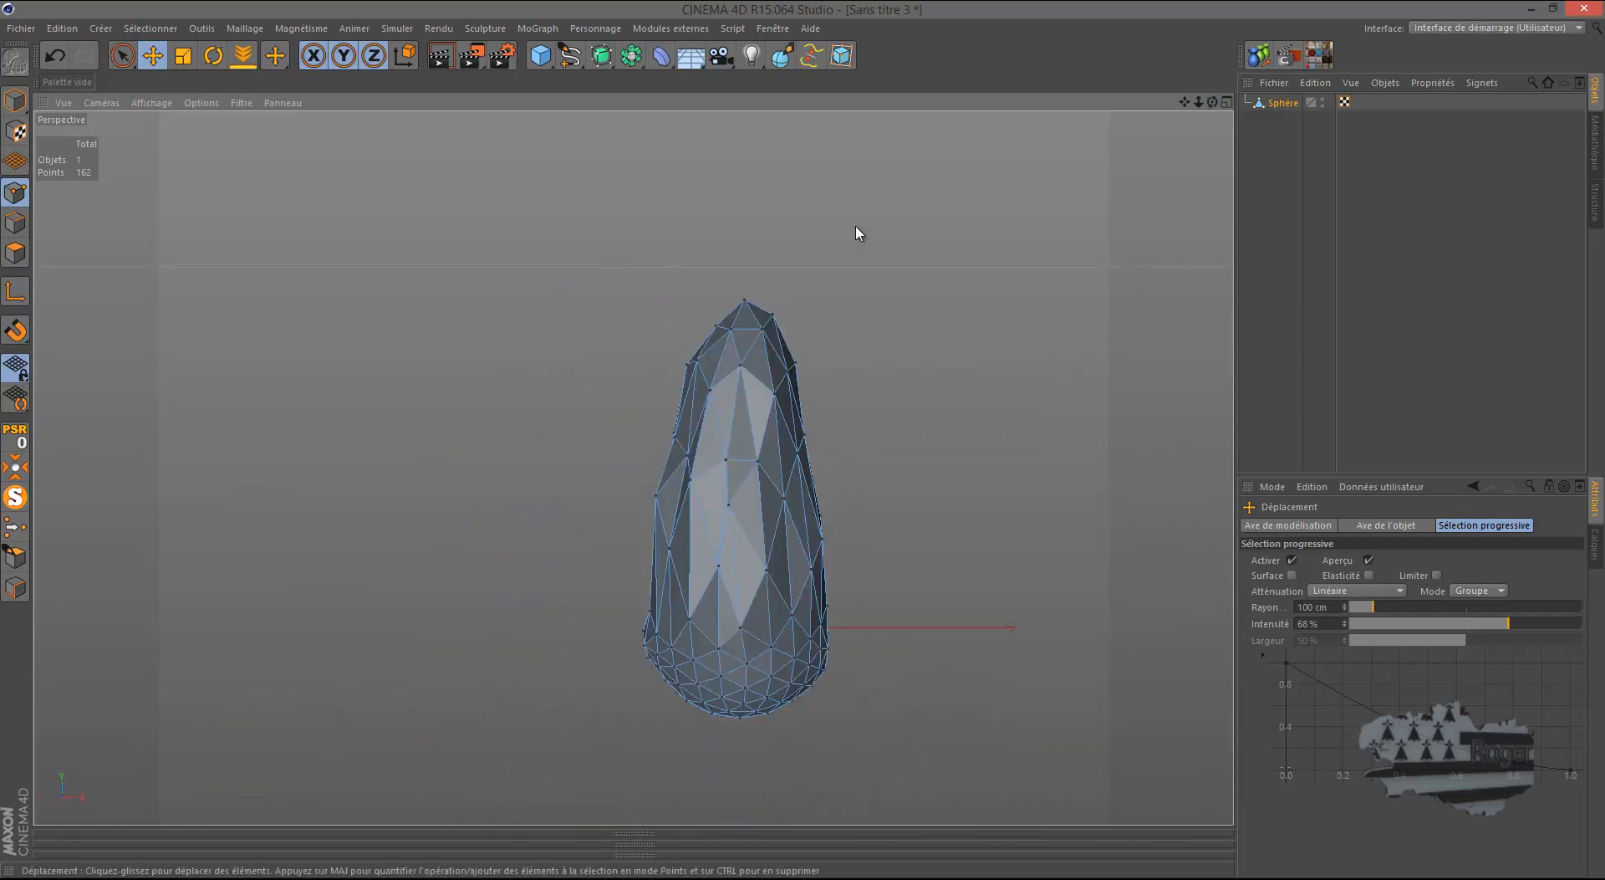
Step: Add a polygon reduction deformer (Réduction de polygones) and make it a child of the sphere
left_click(659, 57)
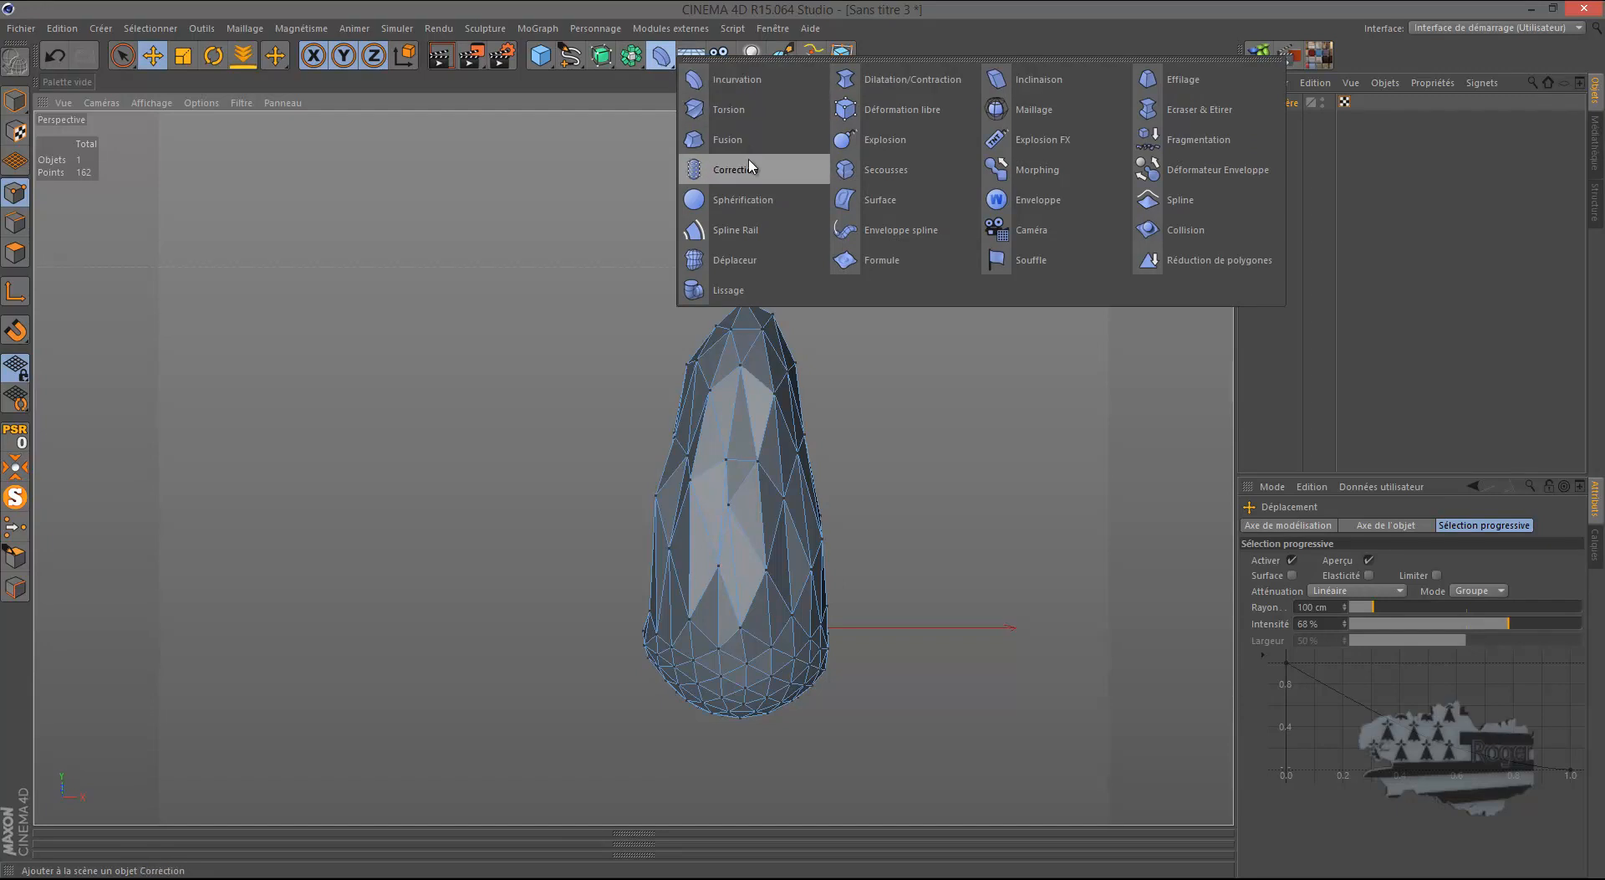
left_click(1211, 266)
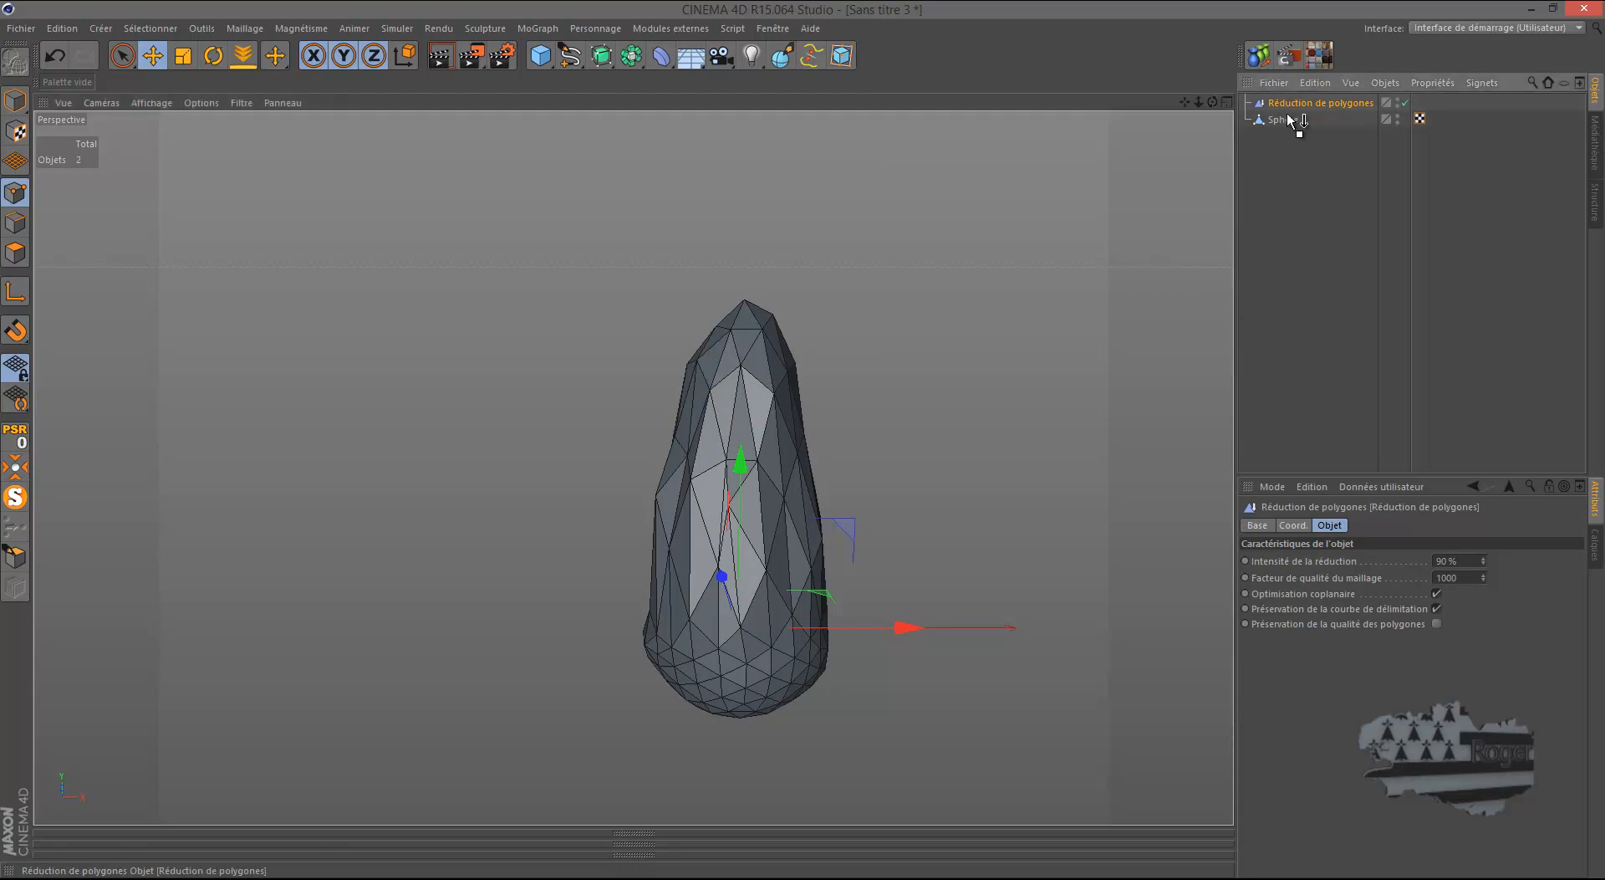
left_click_drag(1288, 115, 1287, 117)
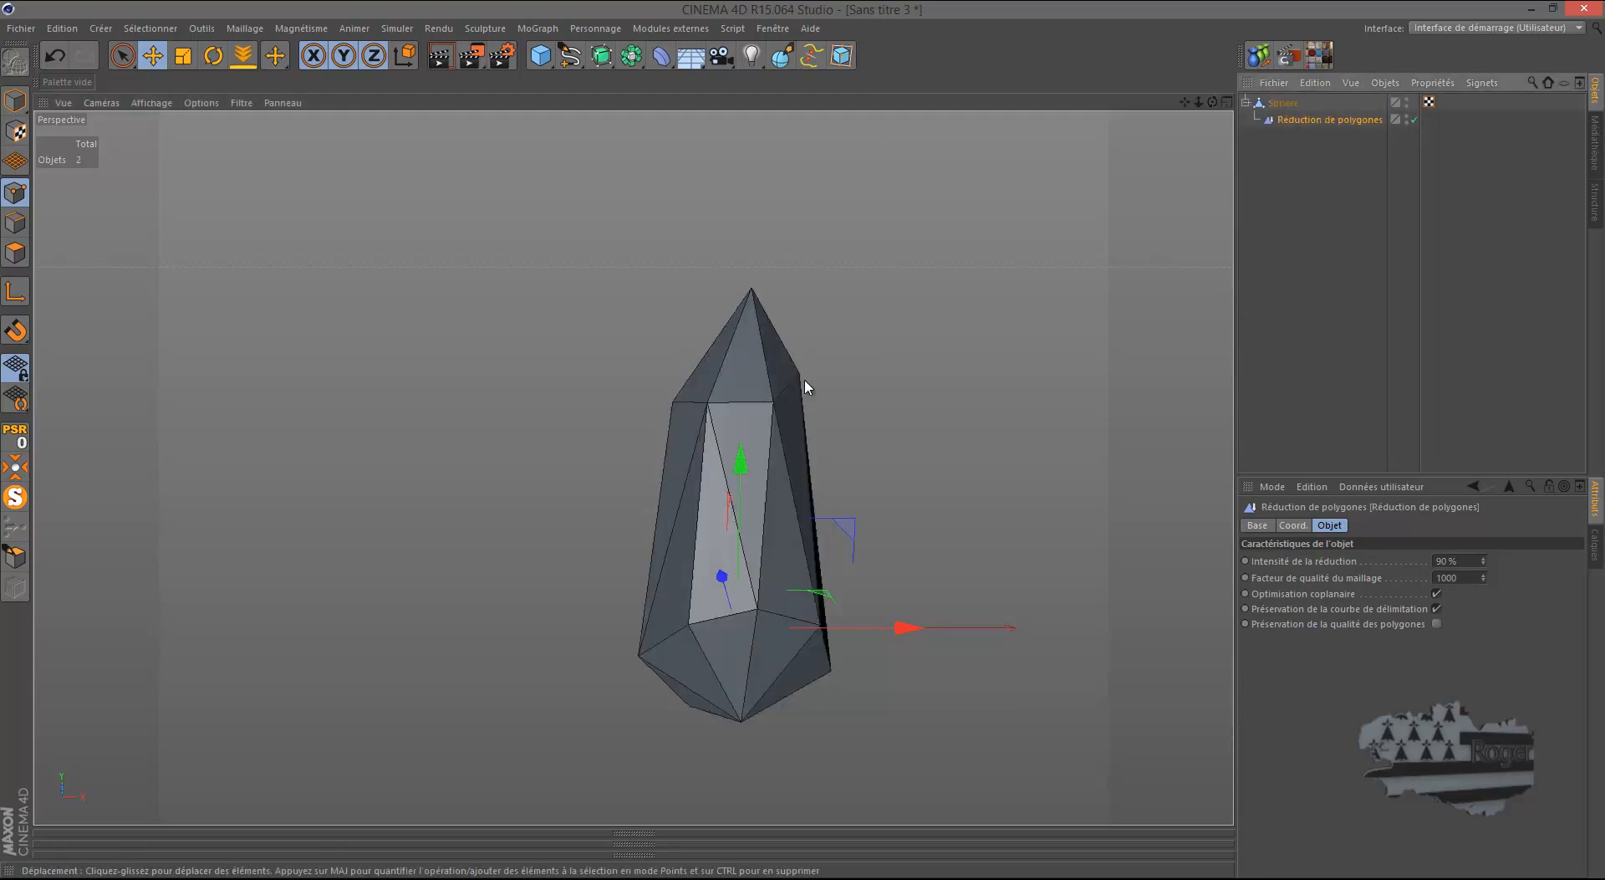
scroll(770, 697, "up", 2)
left_click_drag(1213, 101, 803, 439)
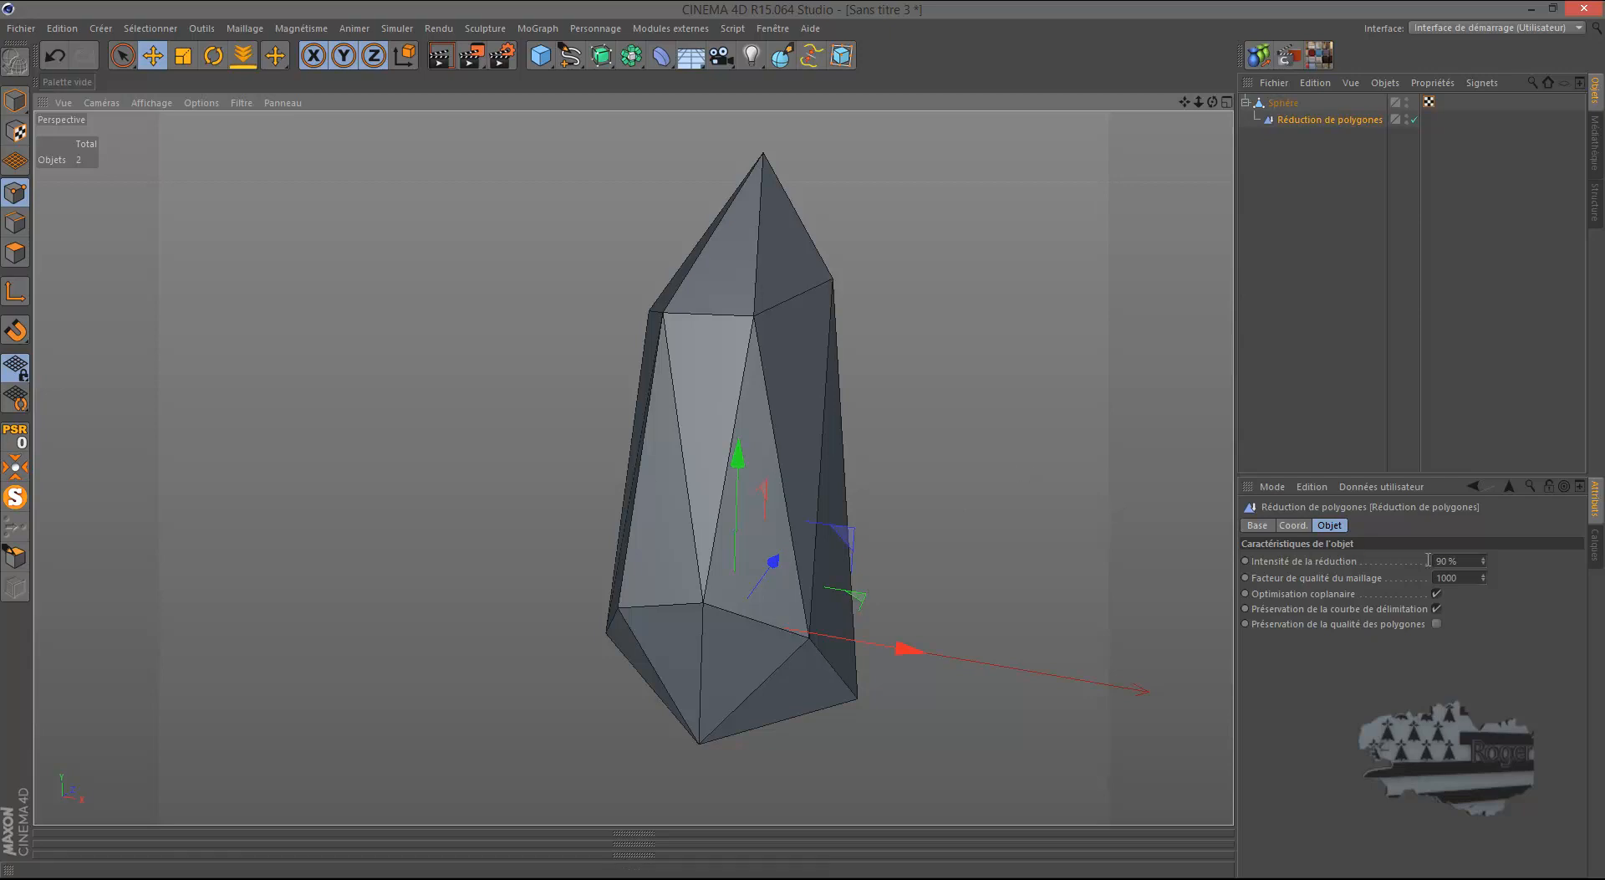
Step: Try a polygon reduction intensity of 50 % in a render of the view, and set the intensity to 40 %
double_click(1444, 561)
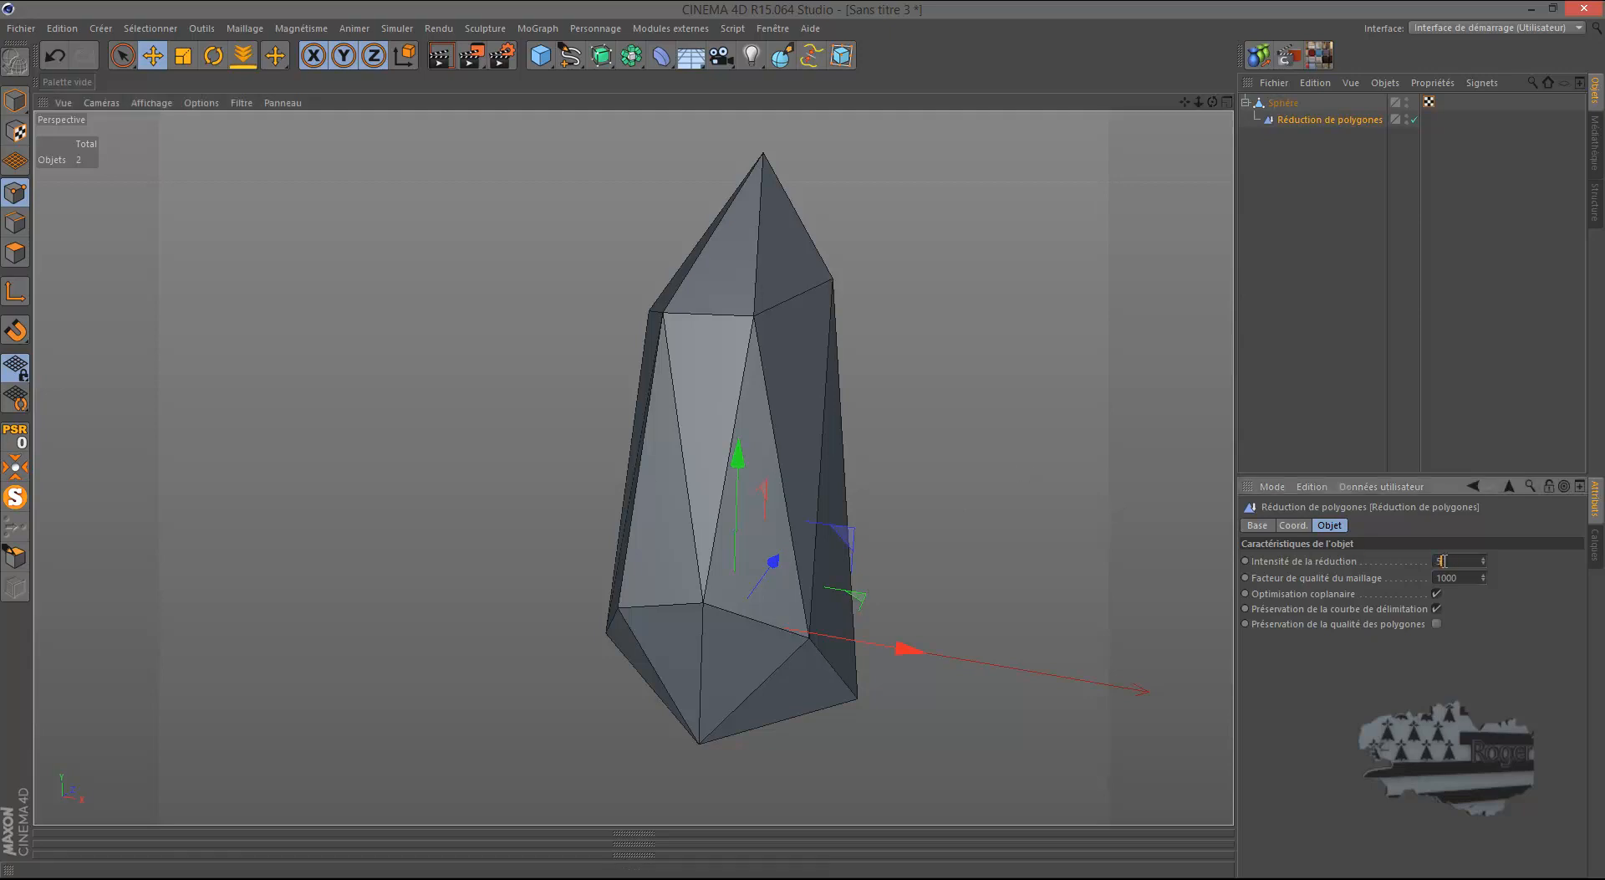
key("Return")
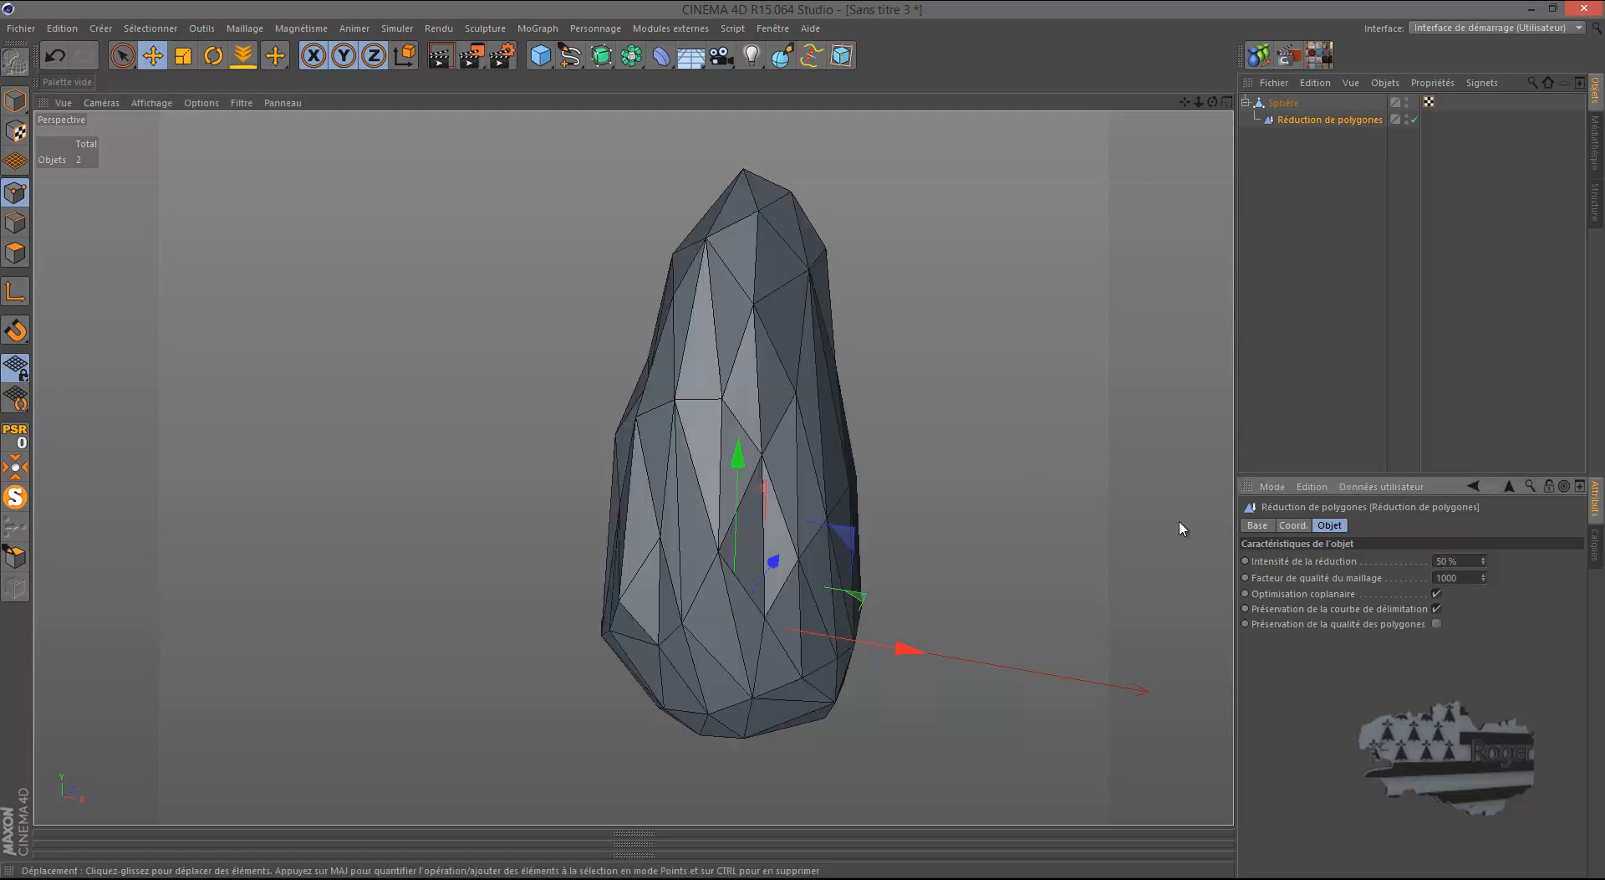
left_click(441, 59)
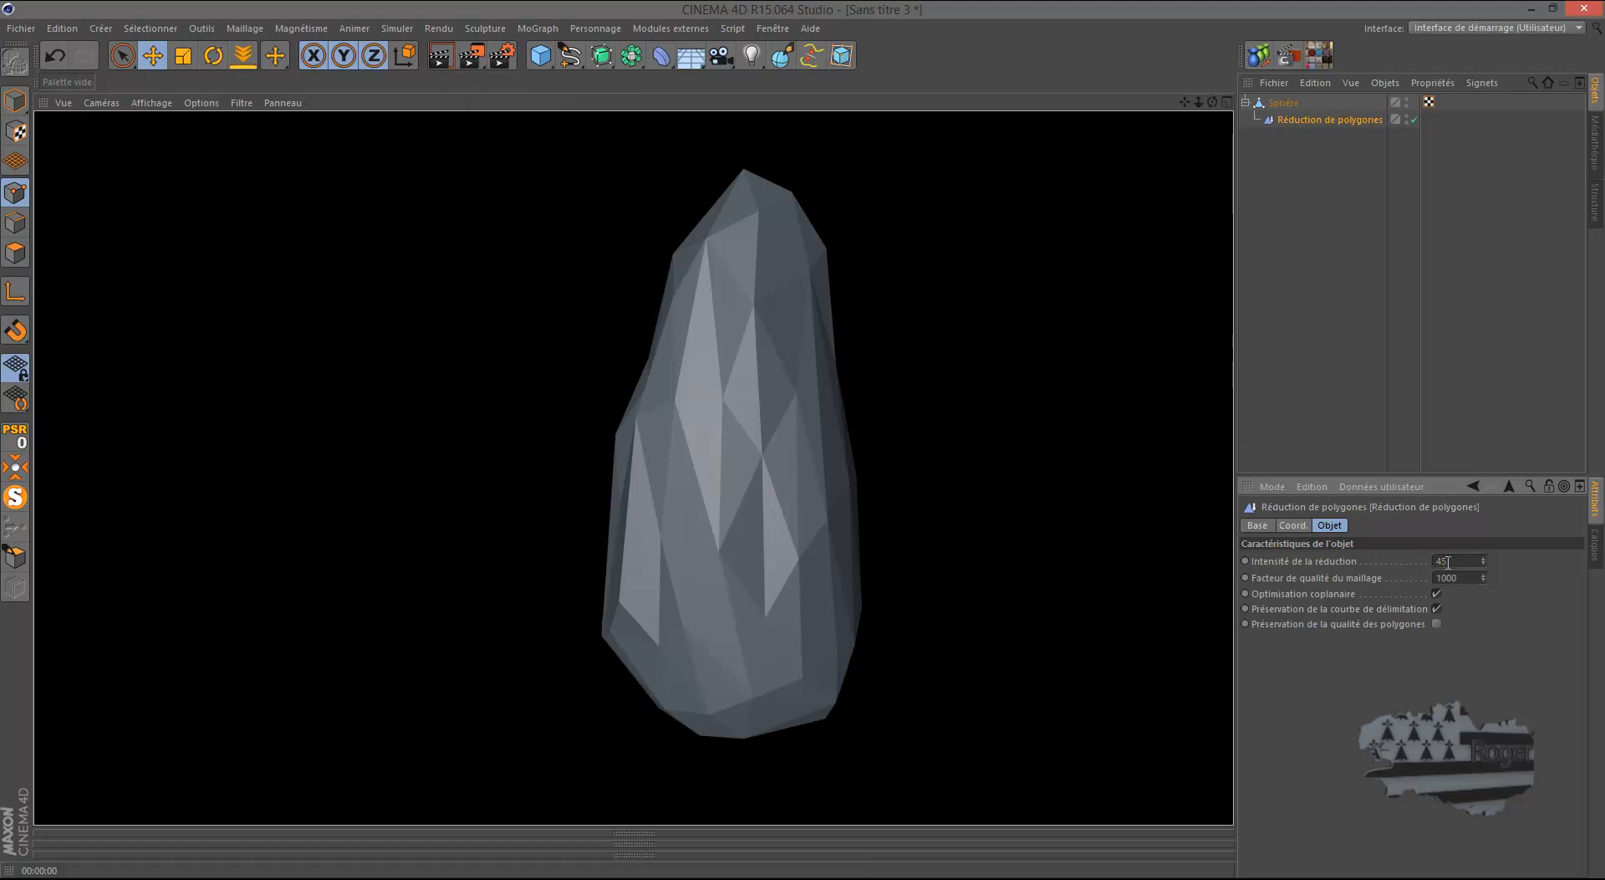
key("Return")
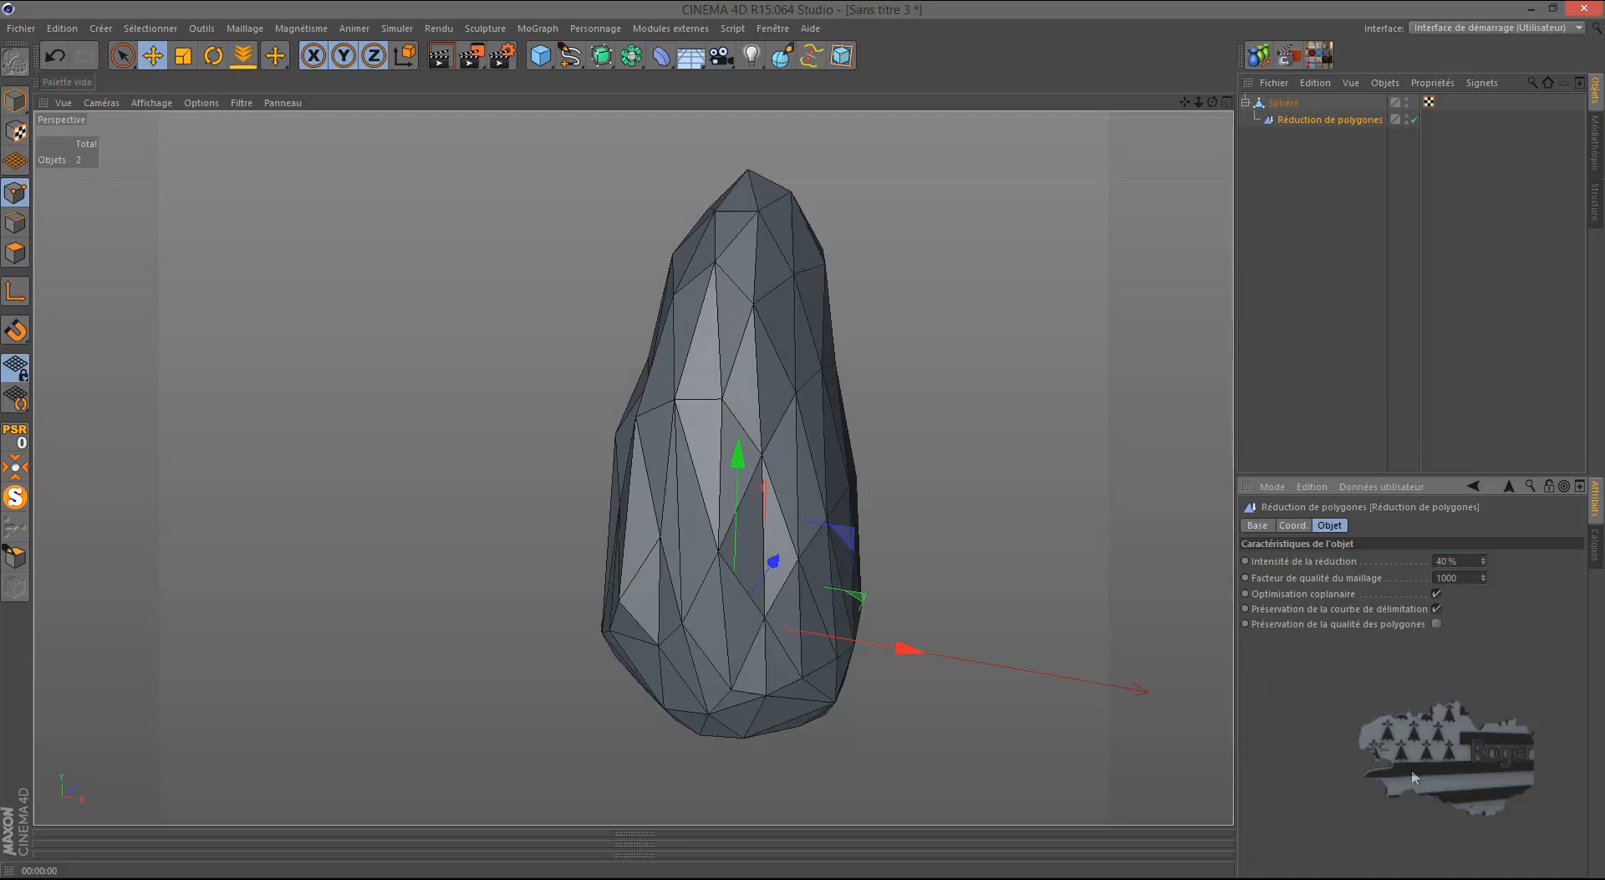
Step: Render the view to check the reduced mesh, and examine the shape from another side
left_click(442, 60)
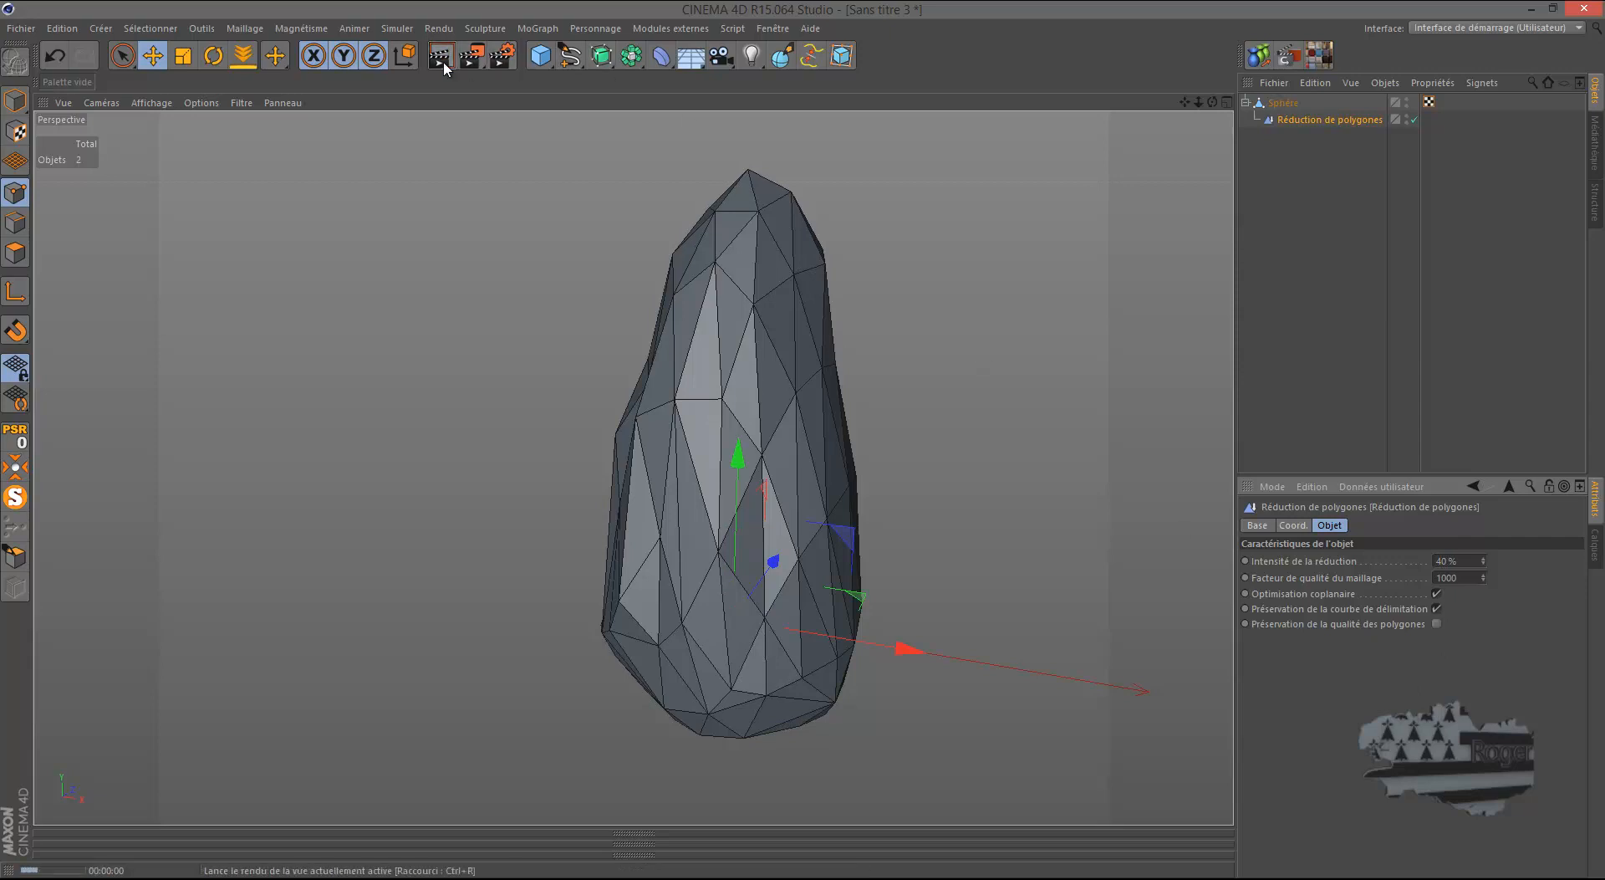
left_click_drag(1212, 102, 907, 336)
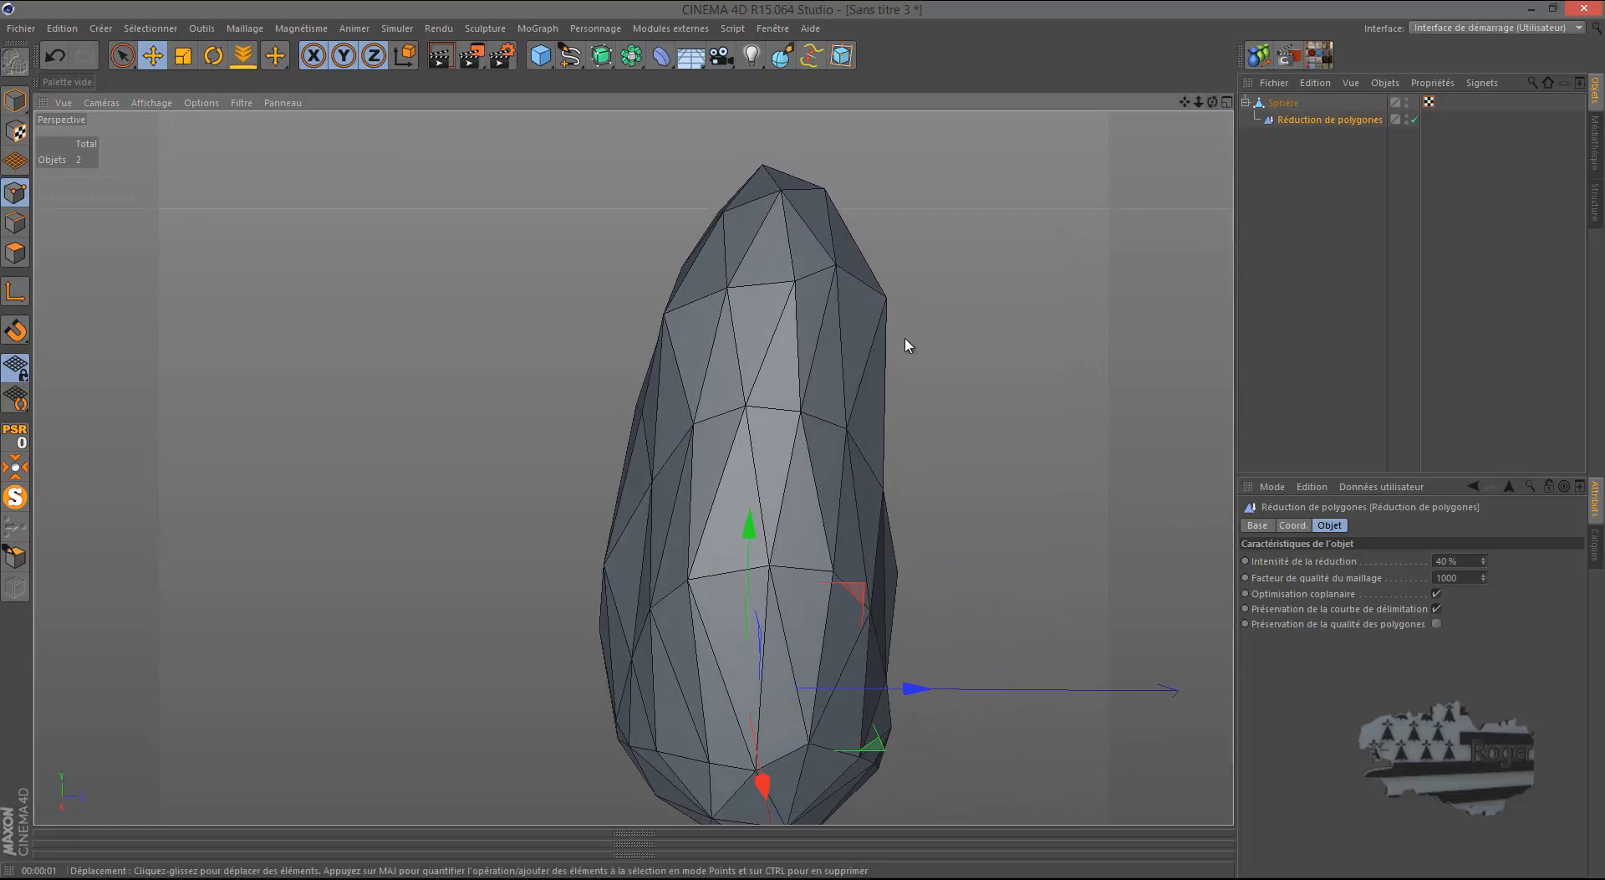
scroll(905, 337, "down", 5)
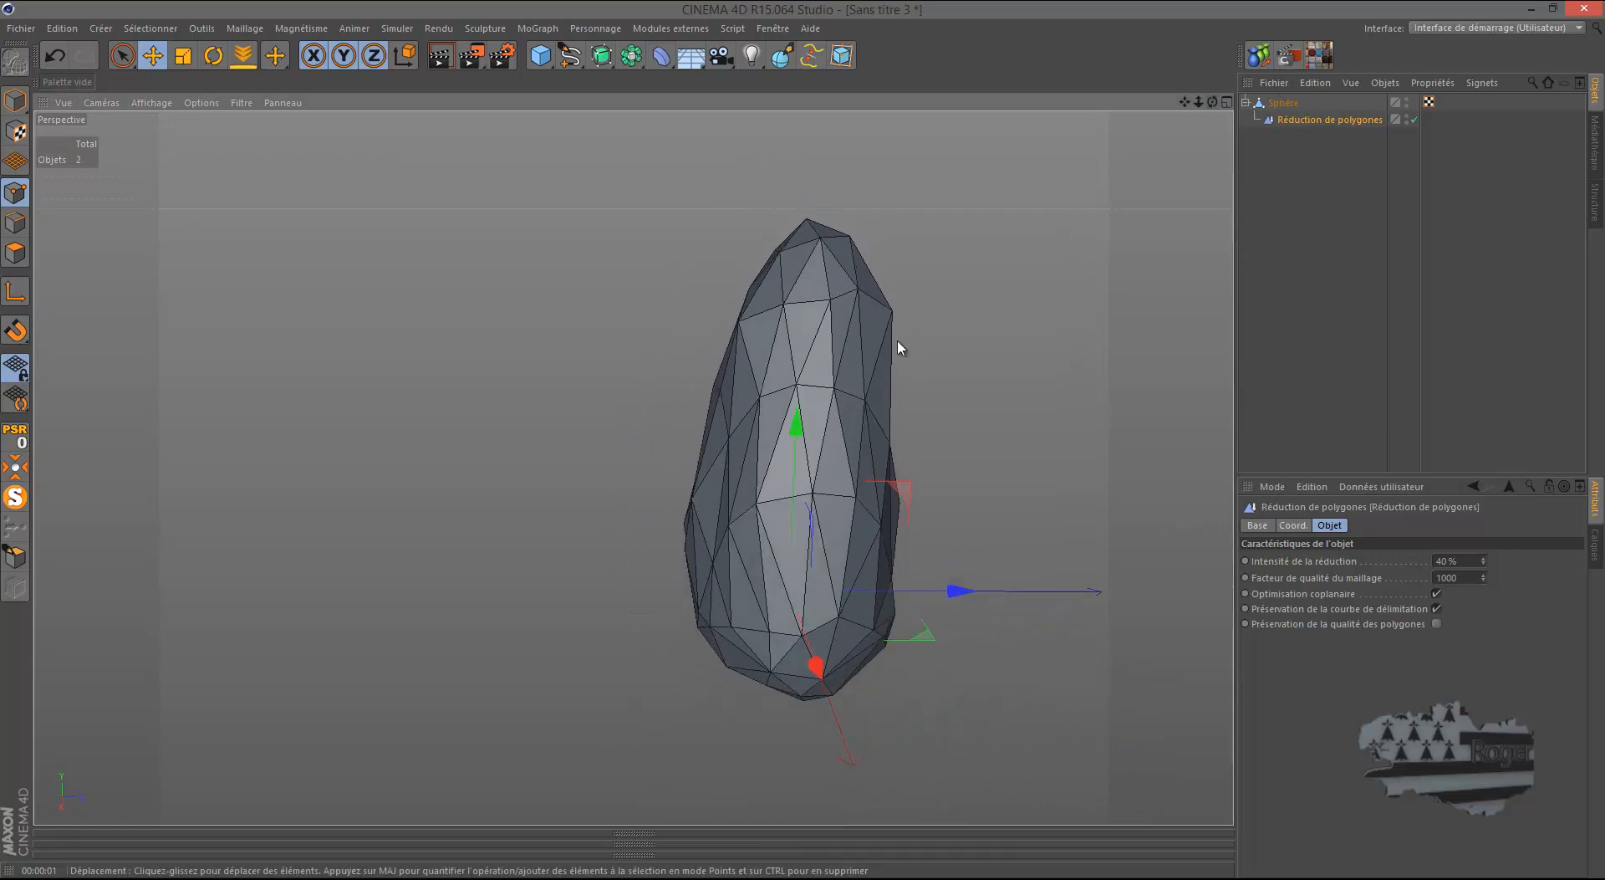
Step: Copy the sphere together with its polygon reduction deformer
left_click(1246, 103)
left_click(1281, 103)
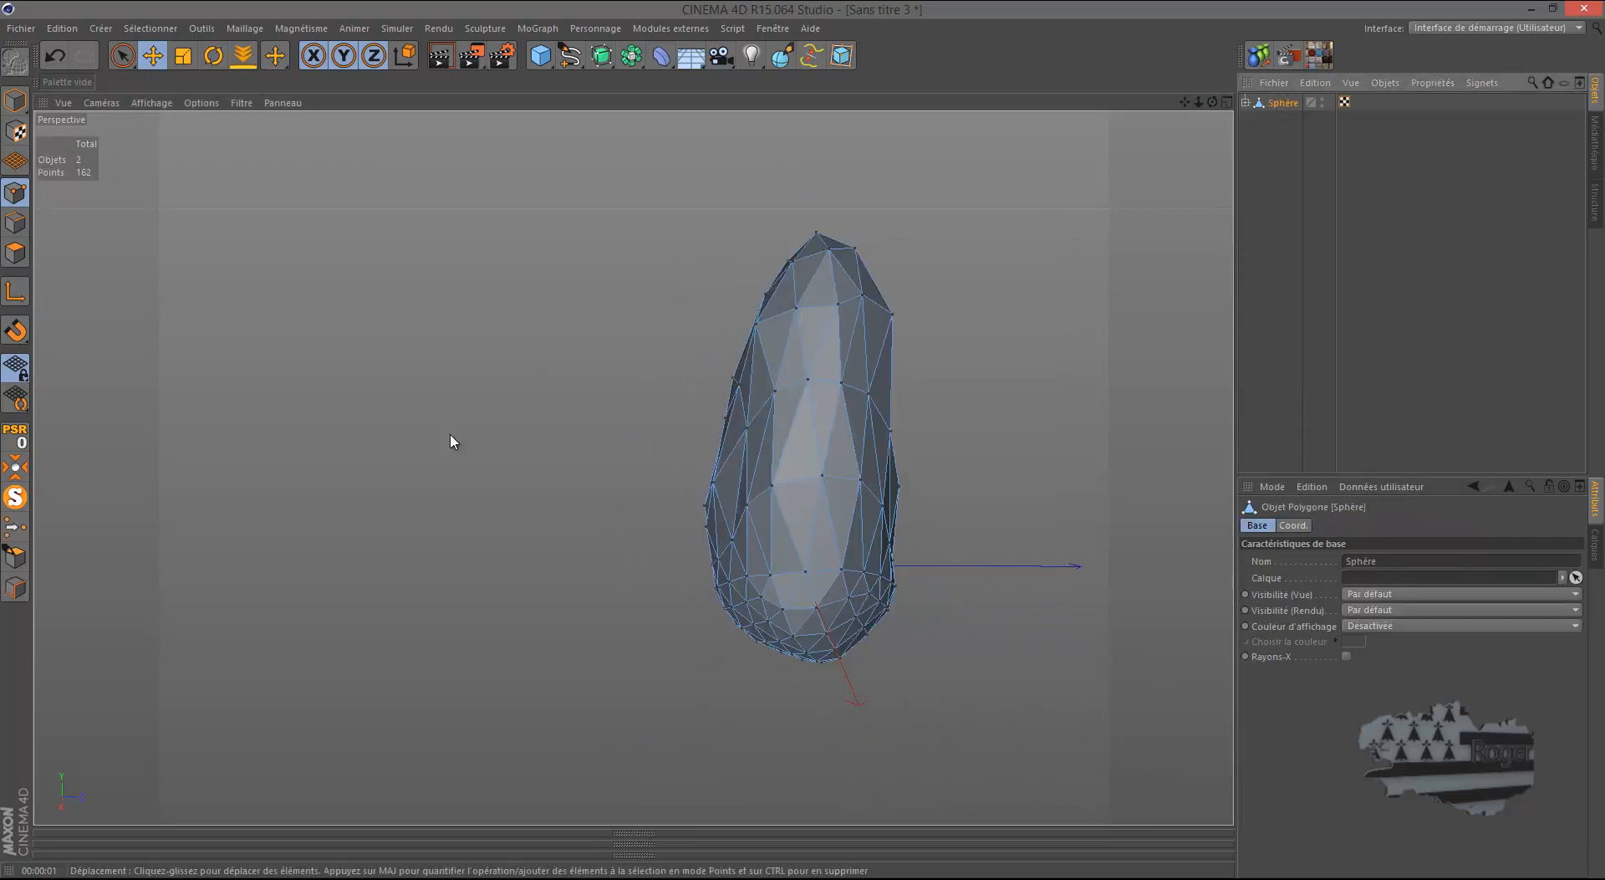
left_click(1316, 83)
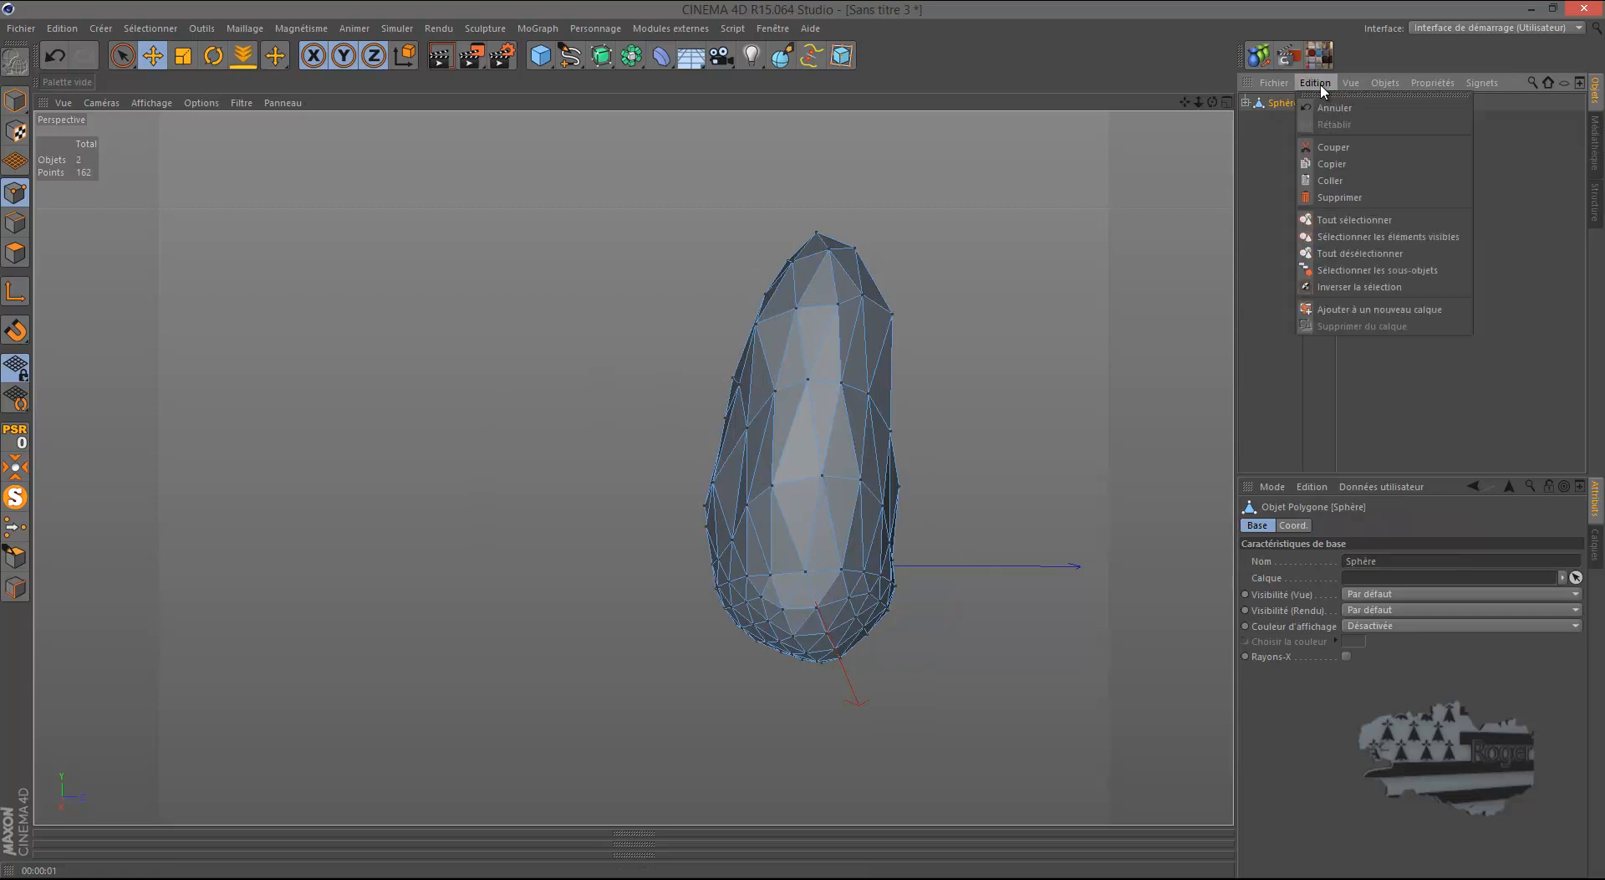
left_click(1337, 164)
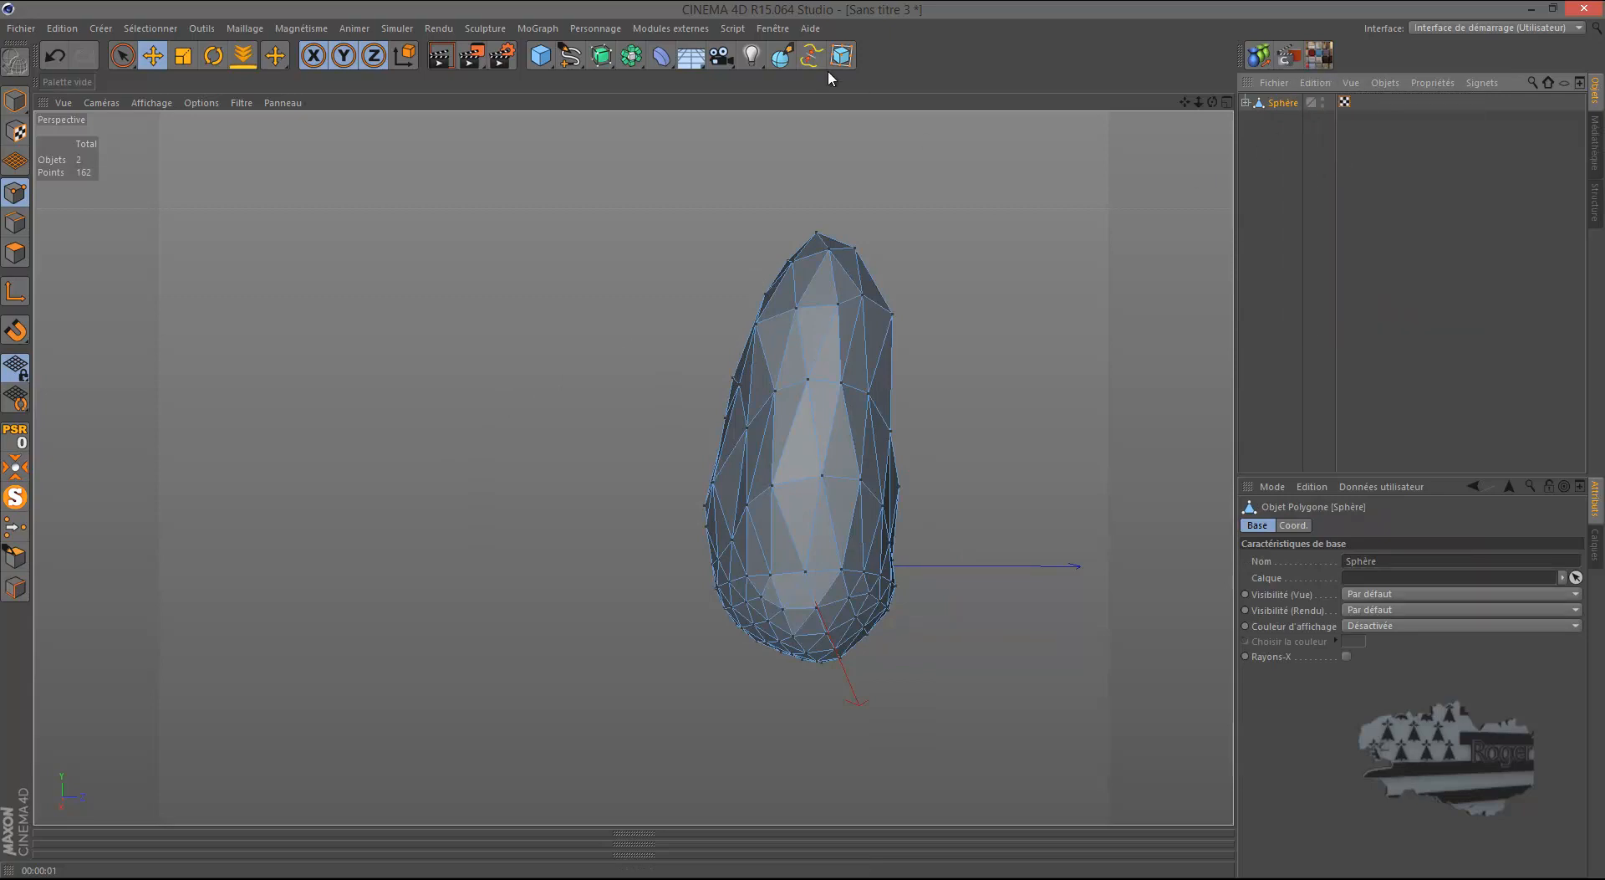
Step: Switch to the open document arbre tuto.c4d and paste the copied sphere into the tree scene
left_click(772, 28)
left_click(827, 423)
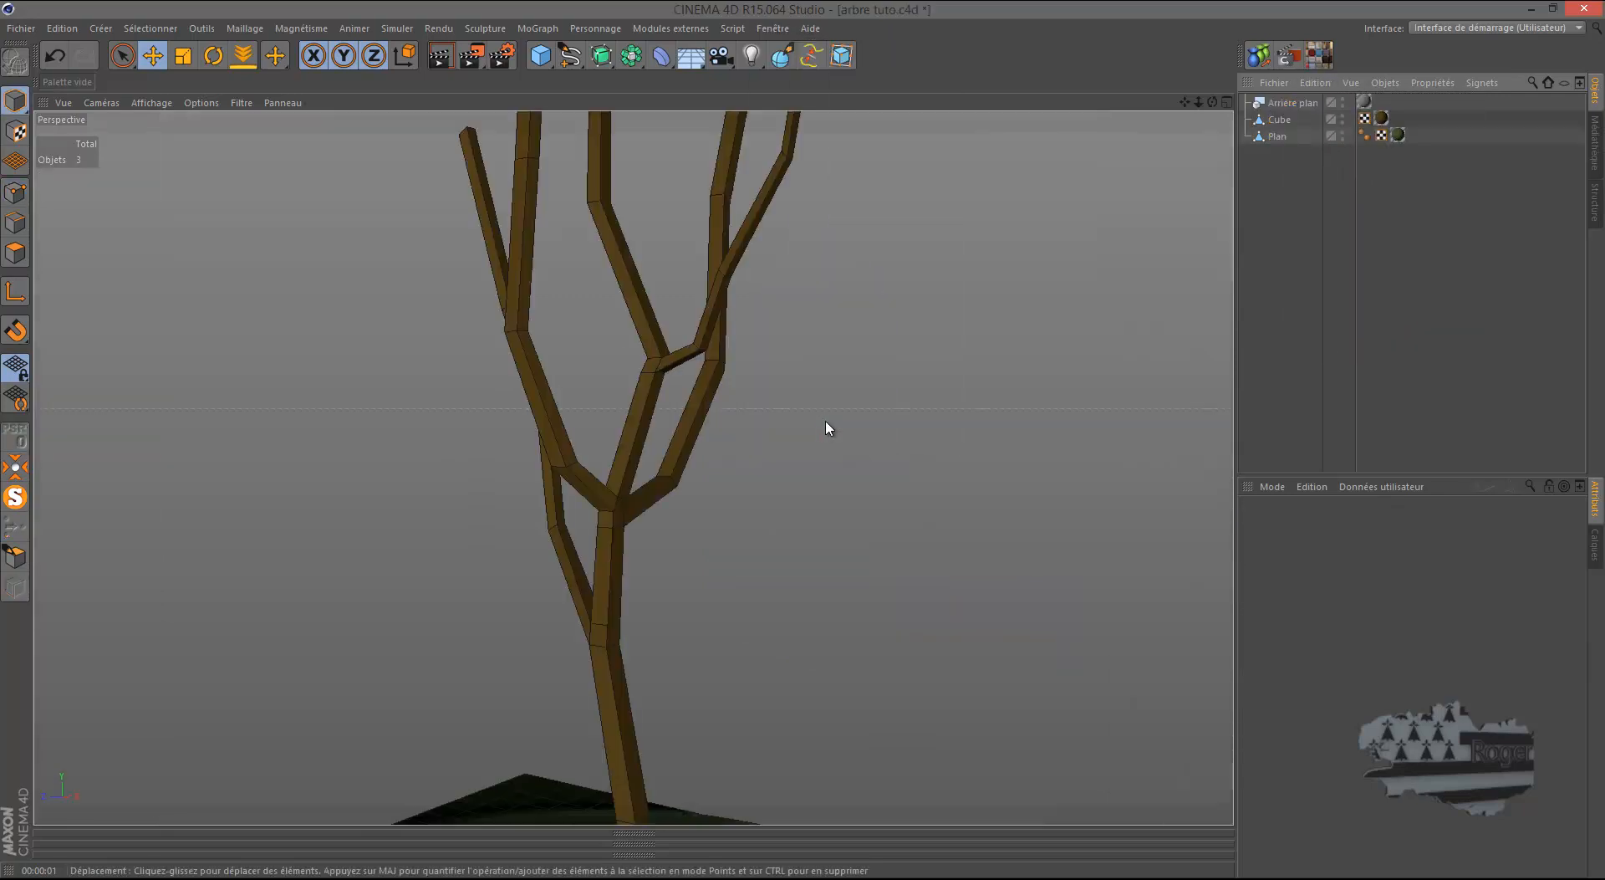
scroll(809, 459, "down", 5)
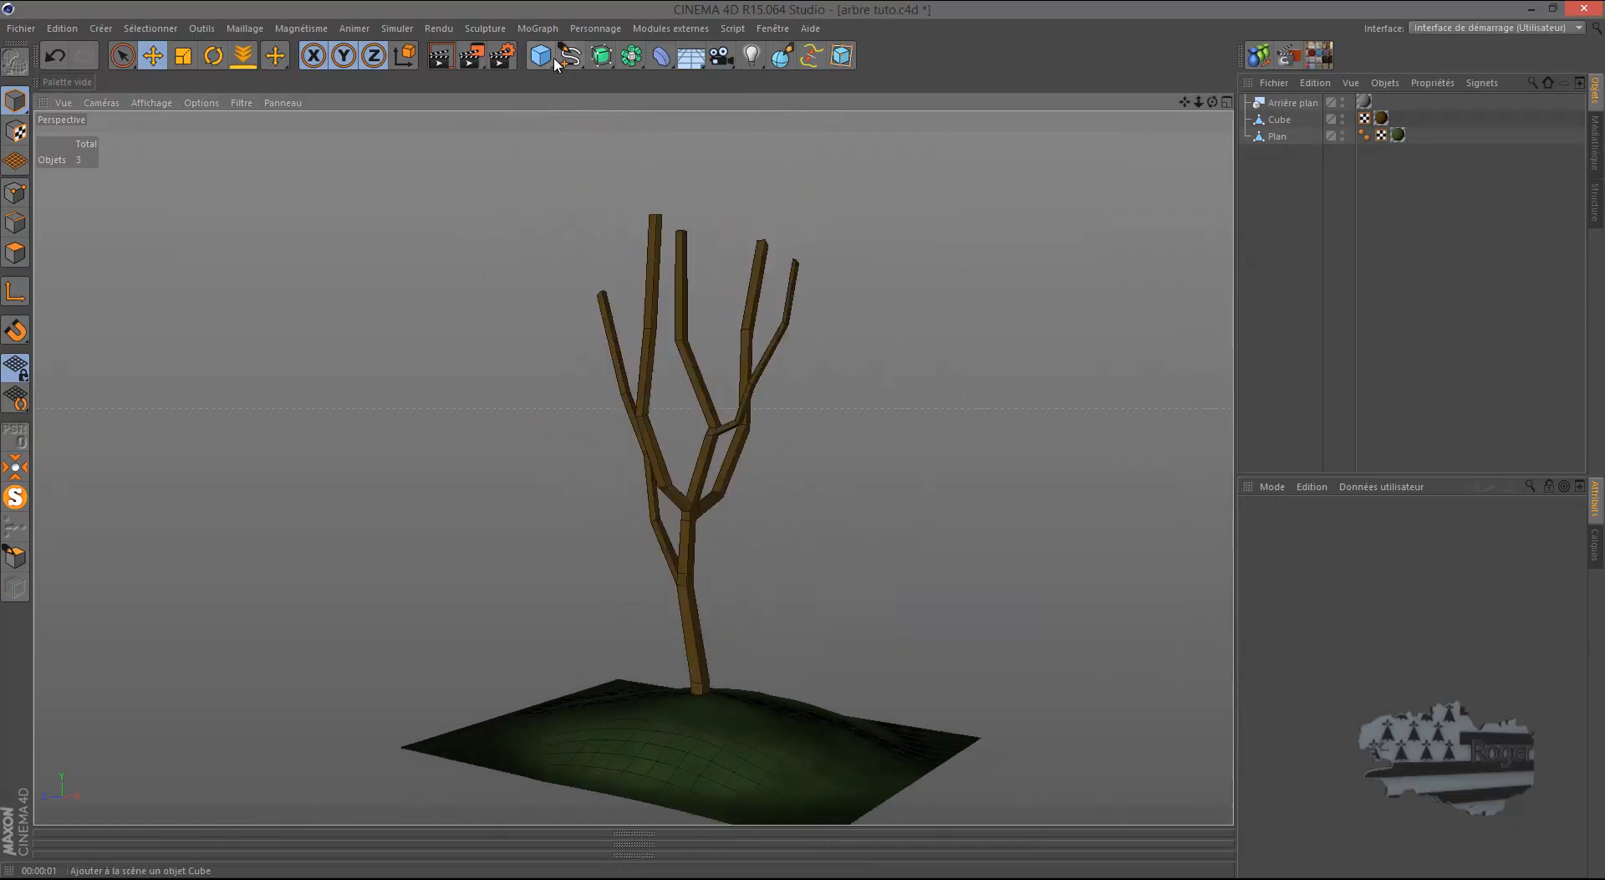
left_click(1317, 84)
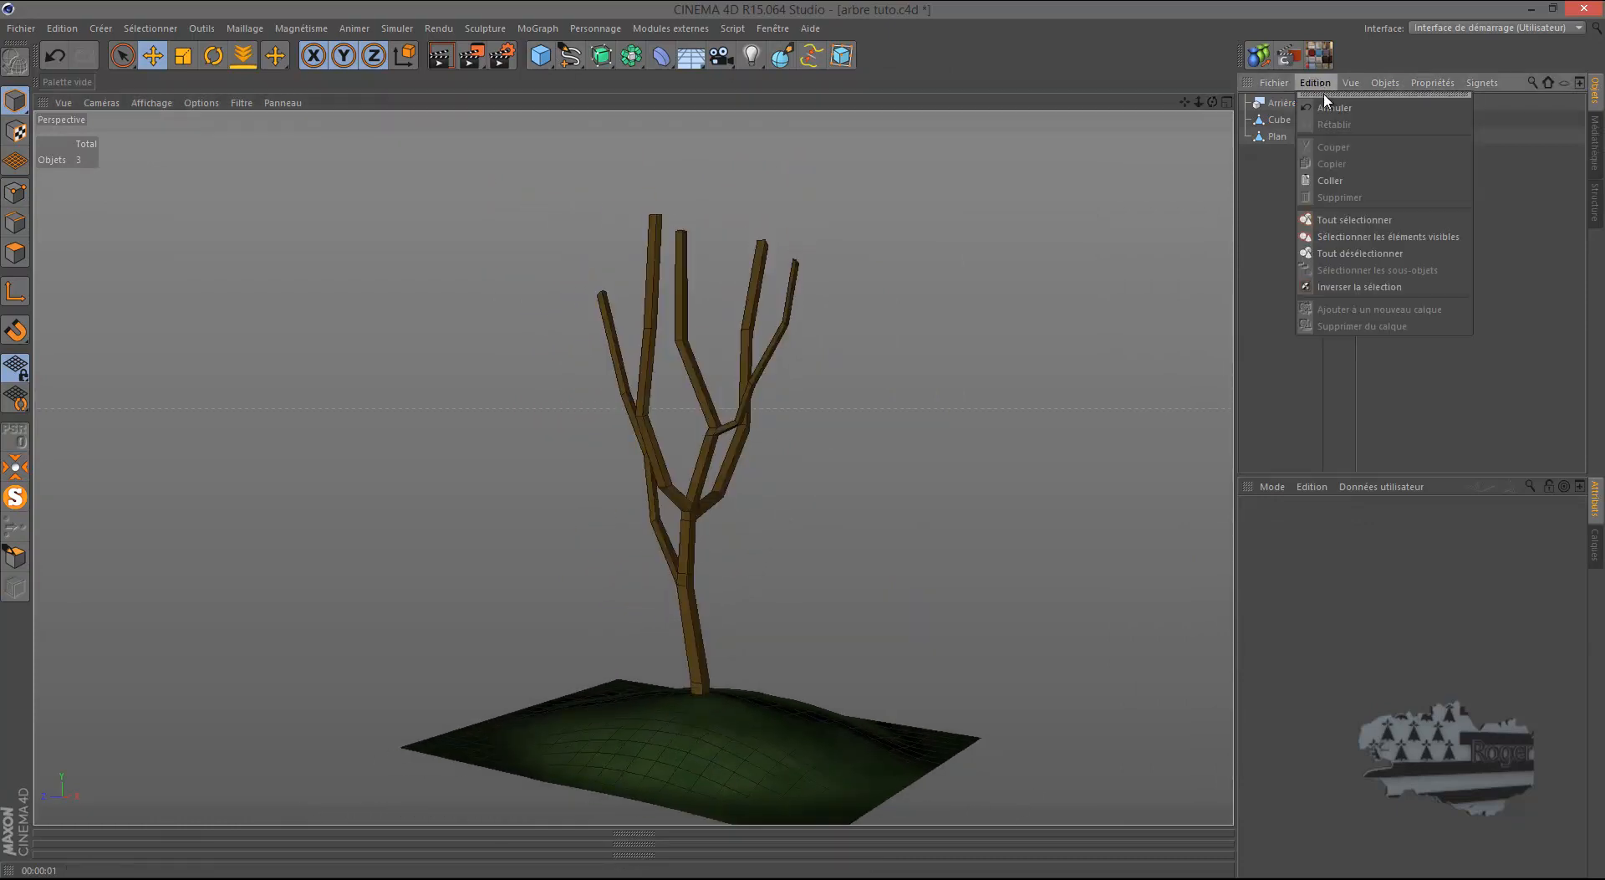
left_click(1330, 181)
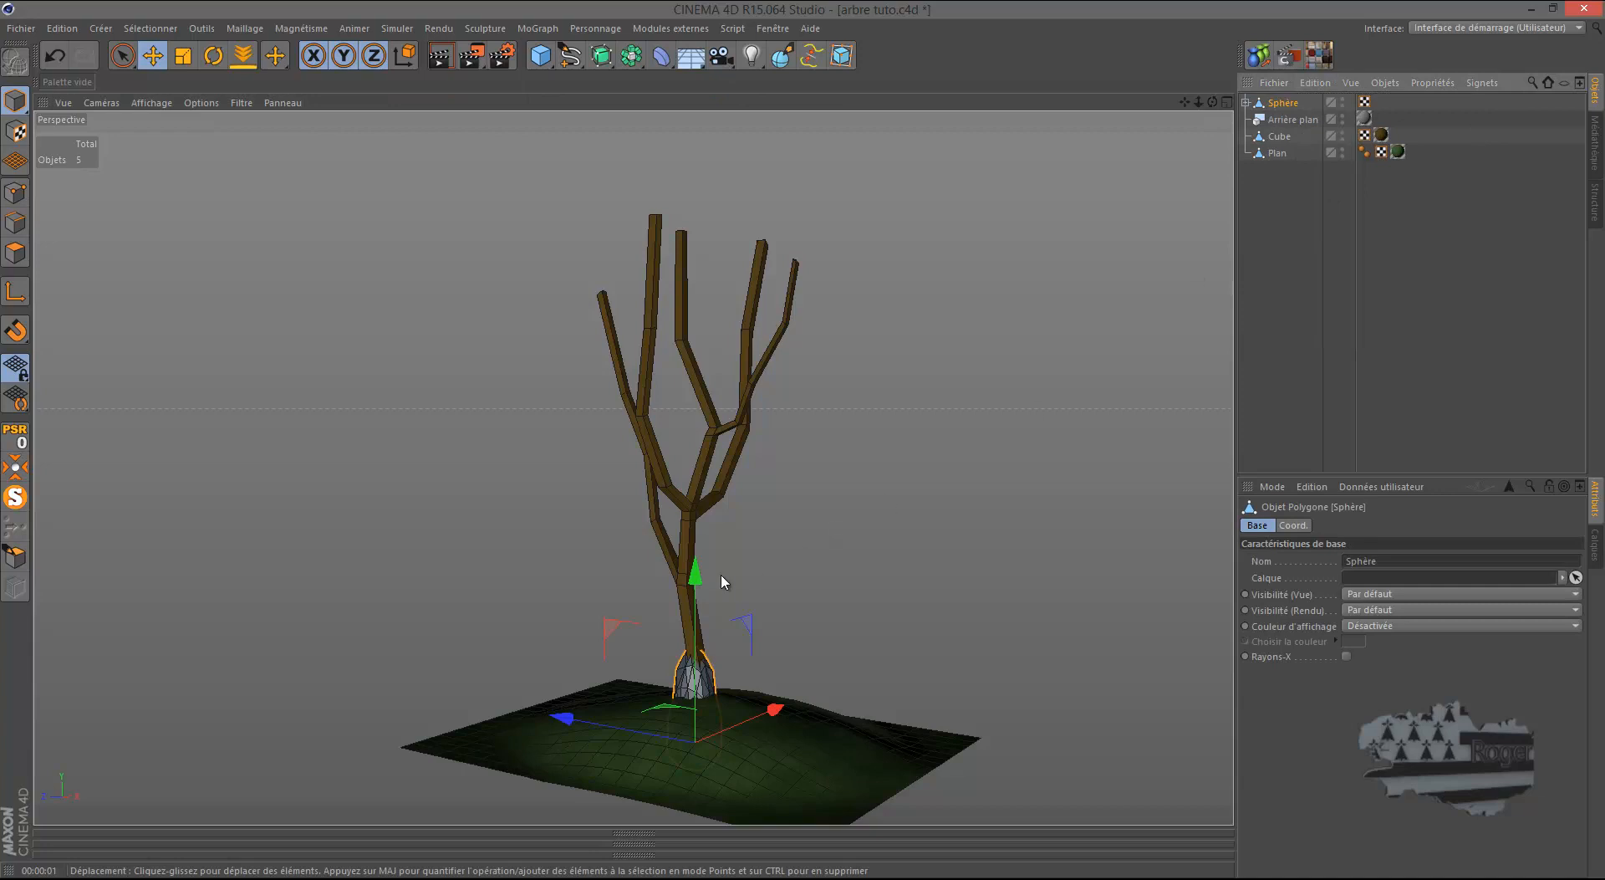
Step: Raise the pasted sphere about 1870 cm along the vertical axis to the height of the branch tips
left_click_drag(695, 577, 709, 82)
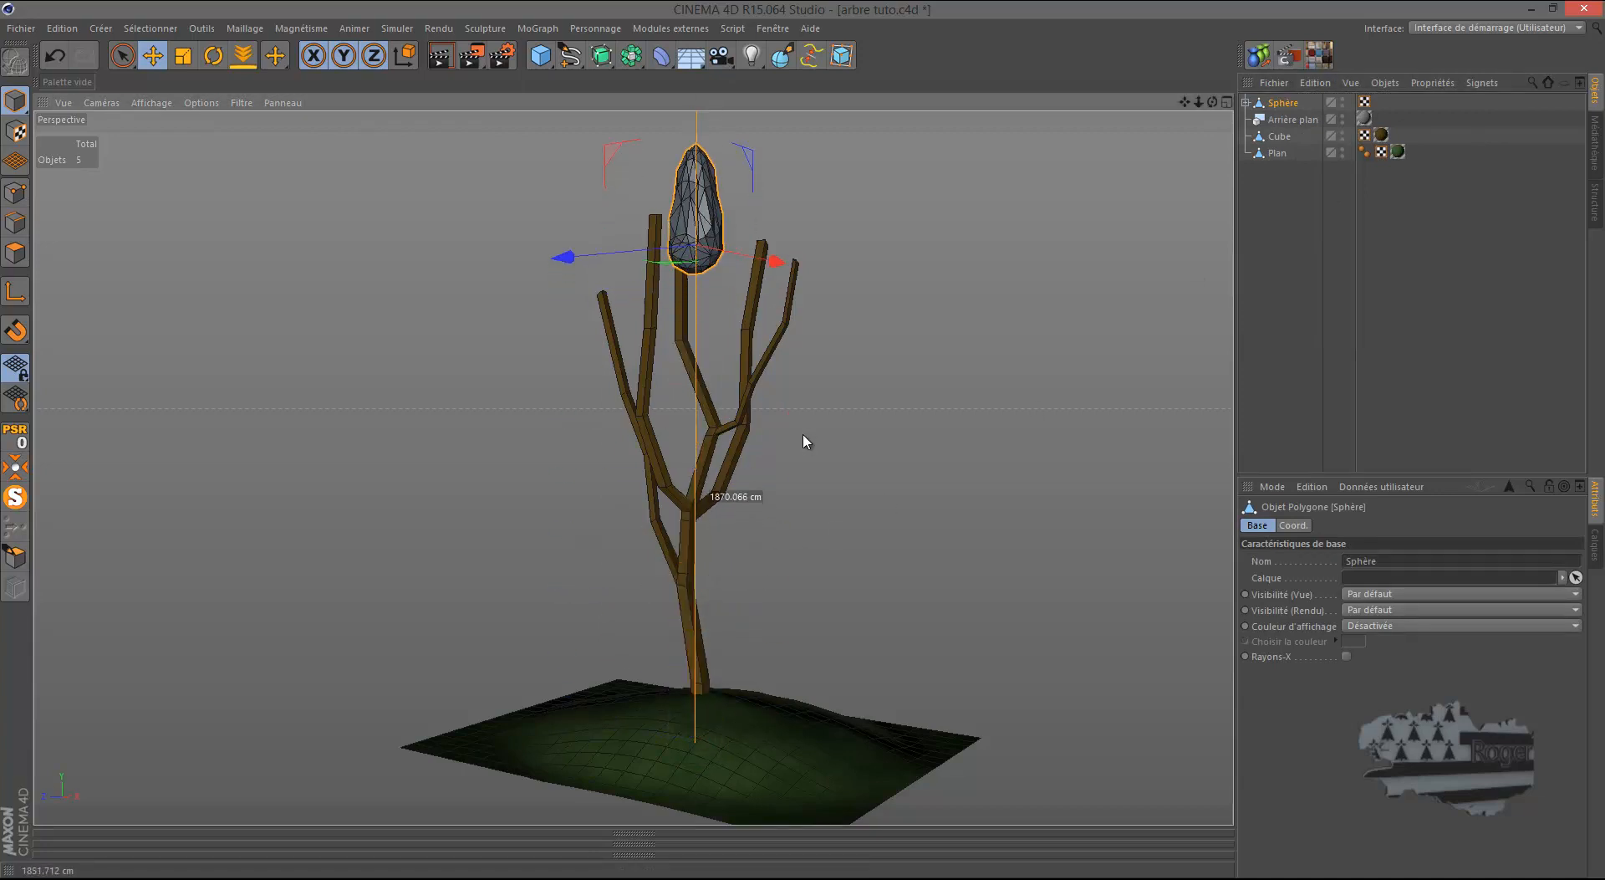
scroll(632, 795, "down", 3)
scroll(695, 191, "up", 4)
scroll(695, 195, "up", 3)
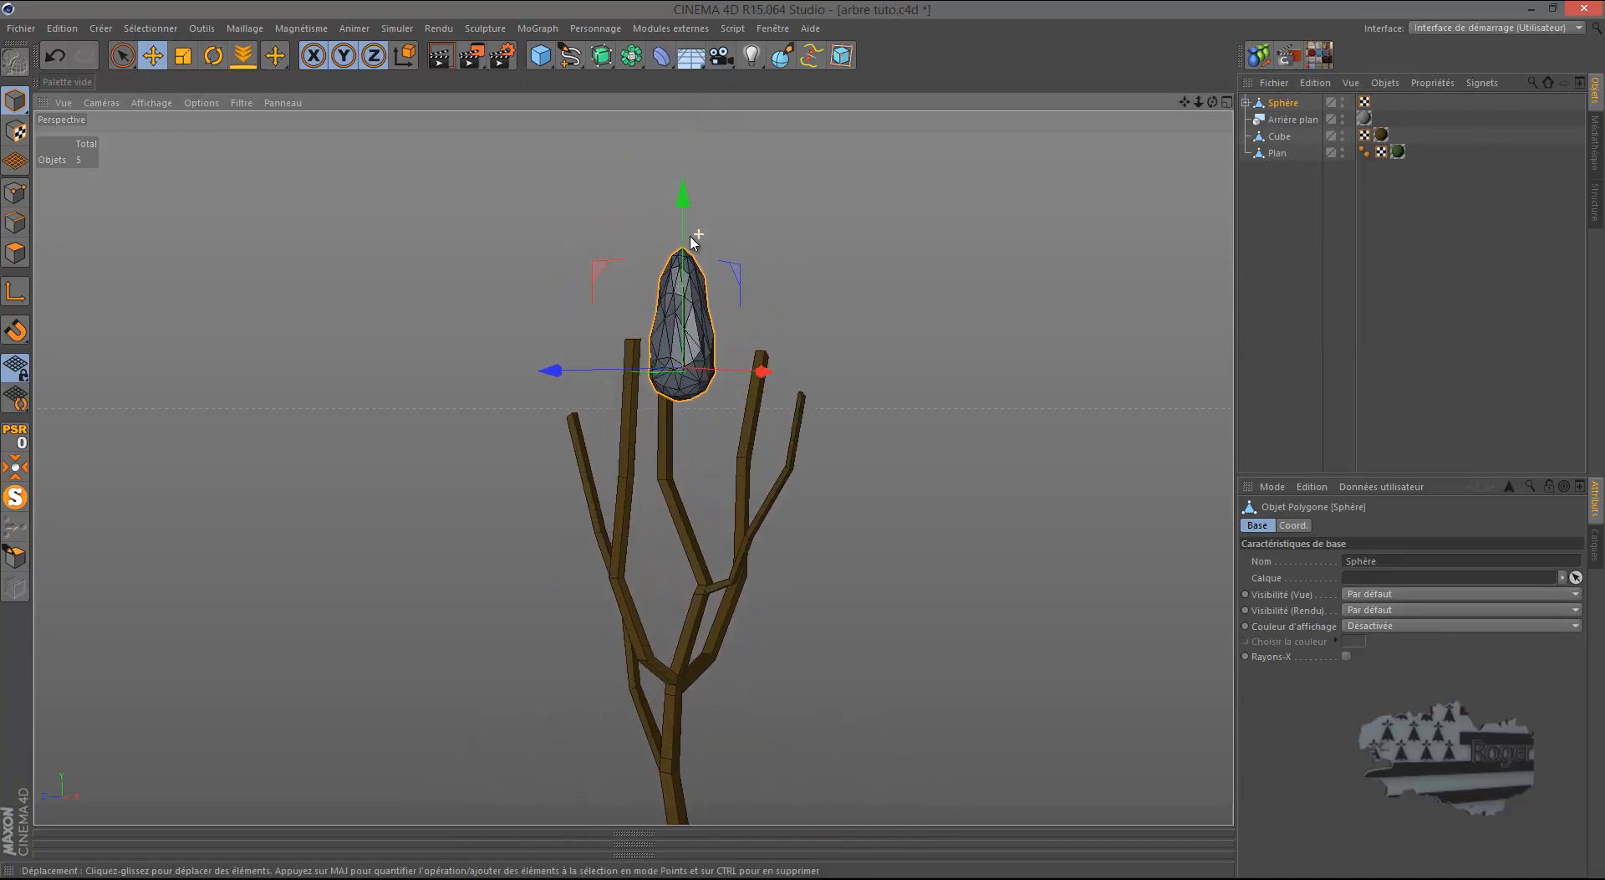
Step: Scale the sphere up uniformly to a little over twice its size above the branches
left_click(183, 56)
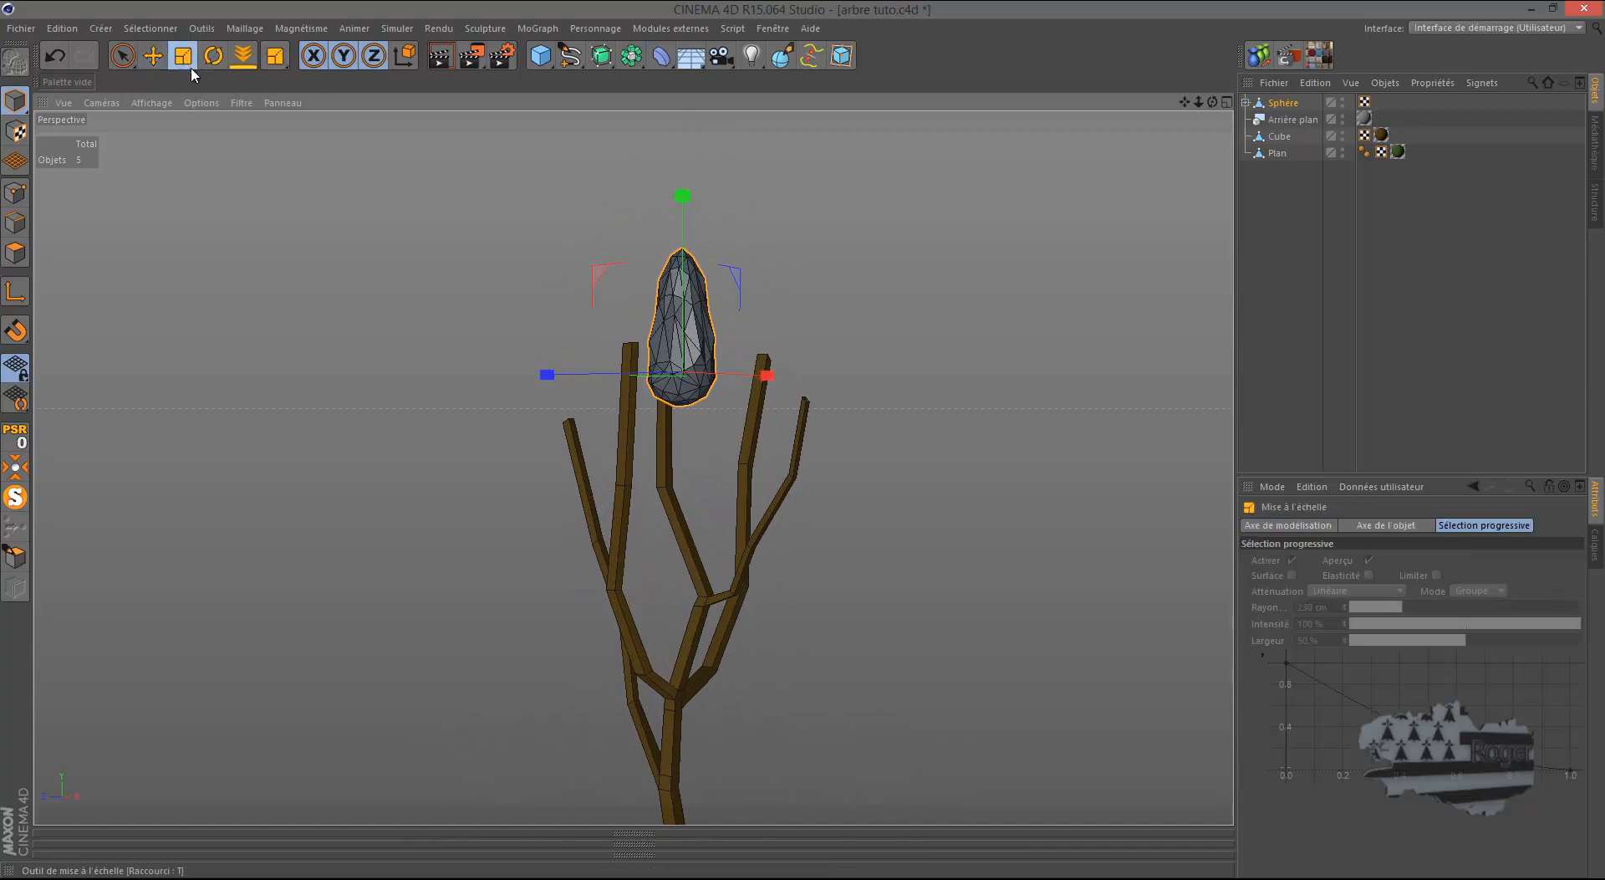
left_click_drag(398, 384, 807, 438)
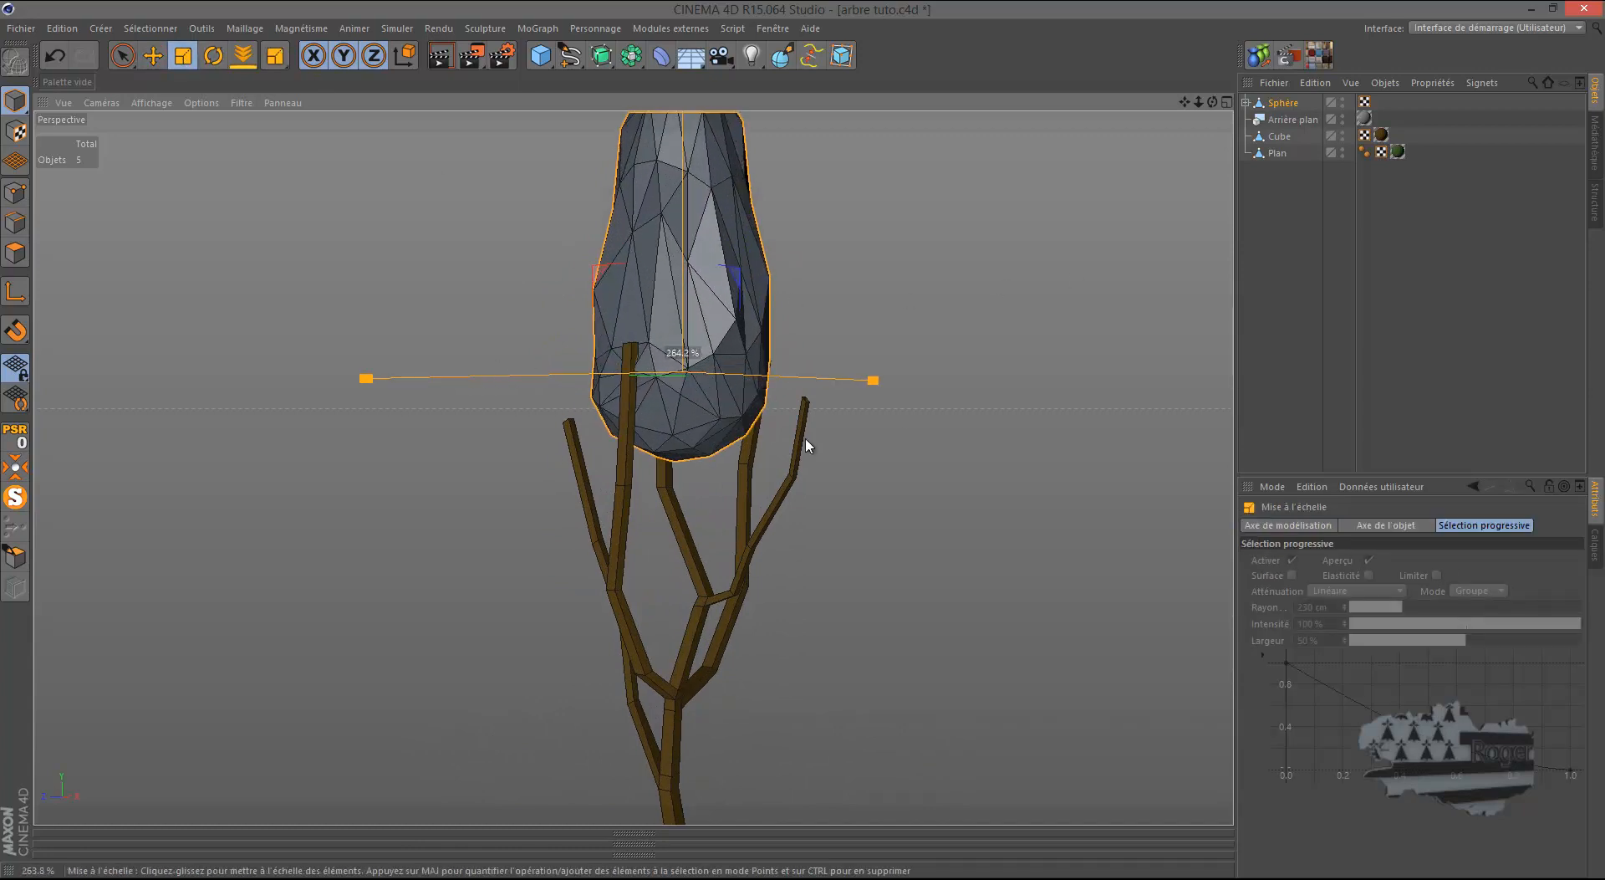
scroll(403, 588, "down", 4)
left_click_drag(878, 330, 768, 406)
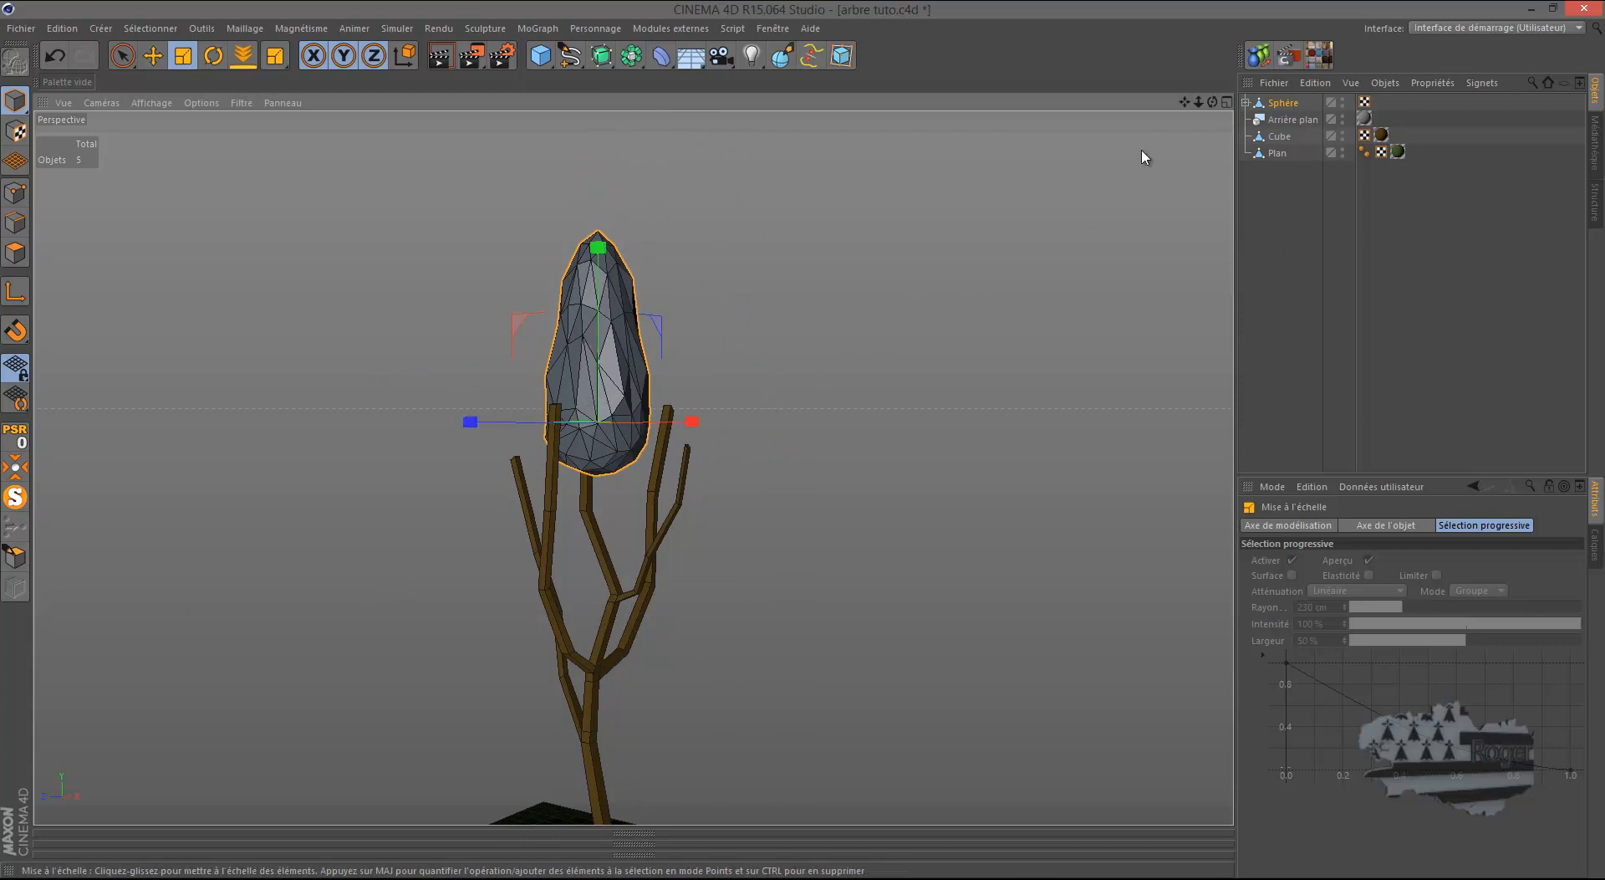
Step: Shift the sphere horizontally along X and Z until it sits centred on the tip of the middle branch
left_click_drag(1212, 102, 804, 439)
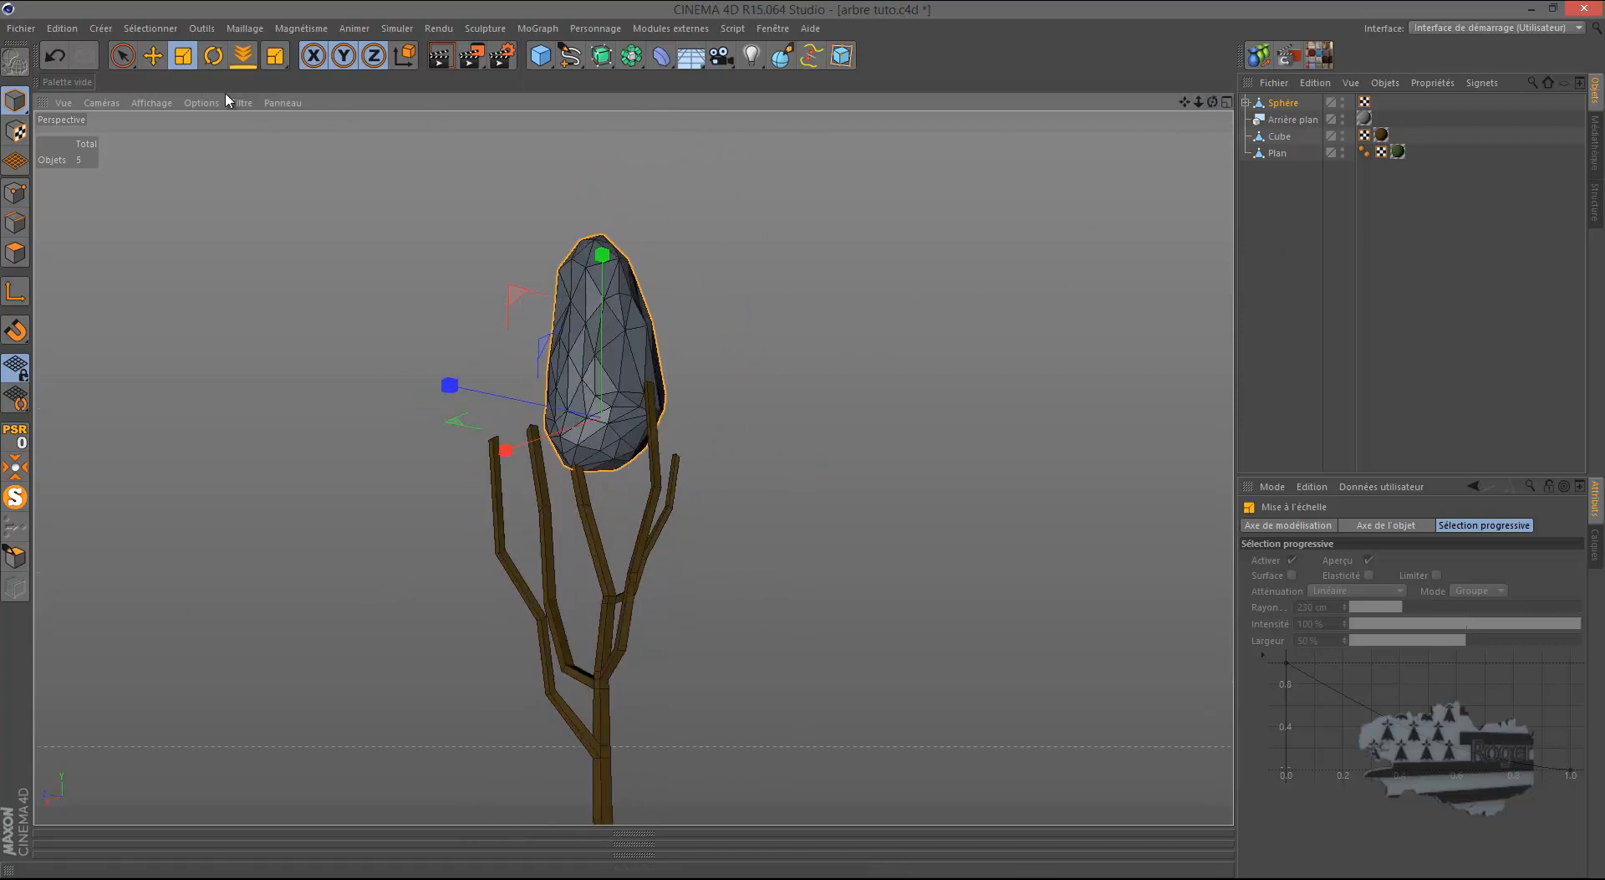
left_click(154, 55)
scroll(608, 473, "up", 5)
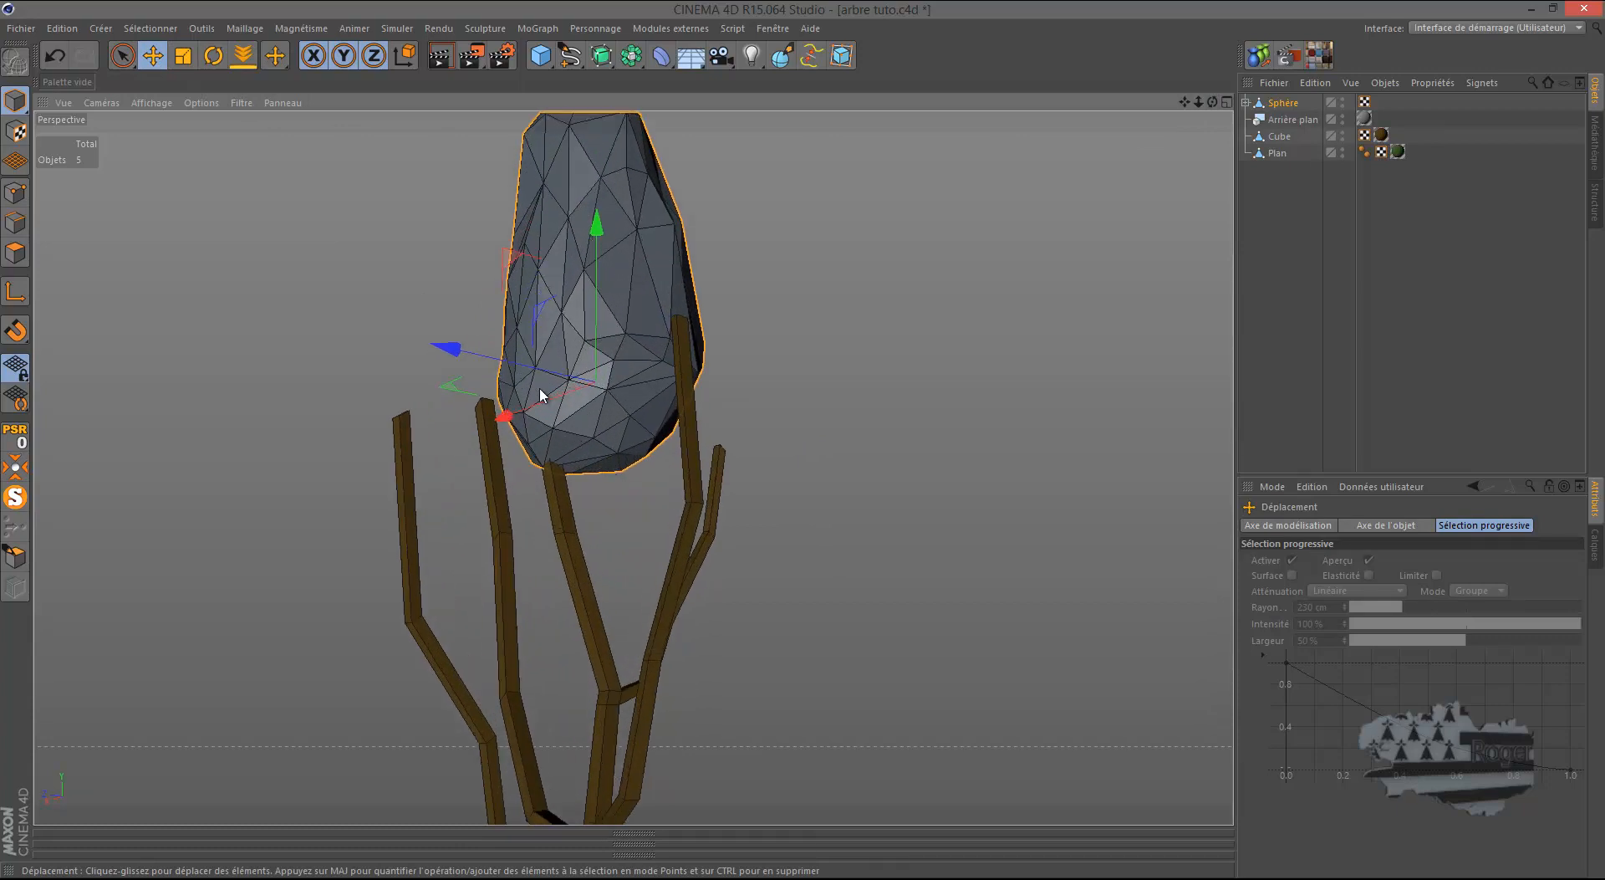
left_click_drag(448, 348, 424, 355)
left_click_drag(1209, 101, 806, 435)
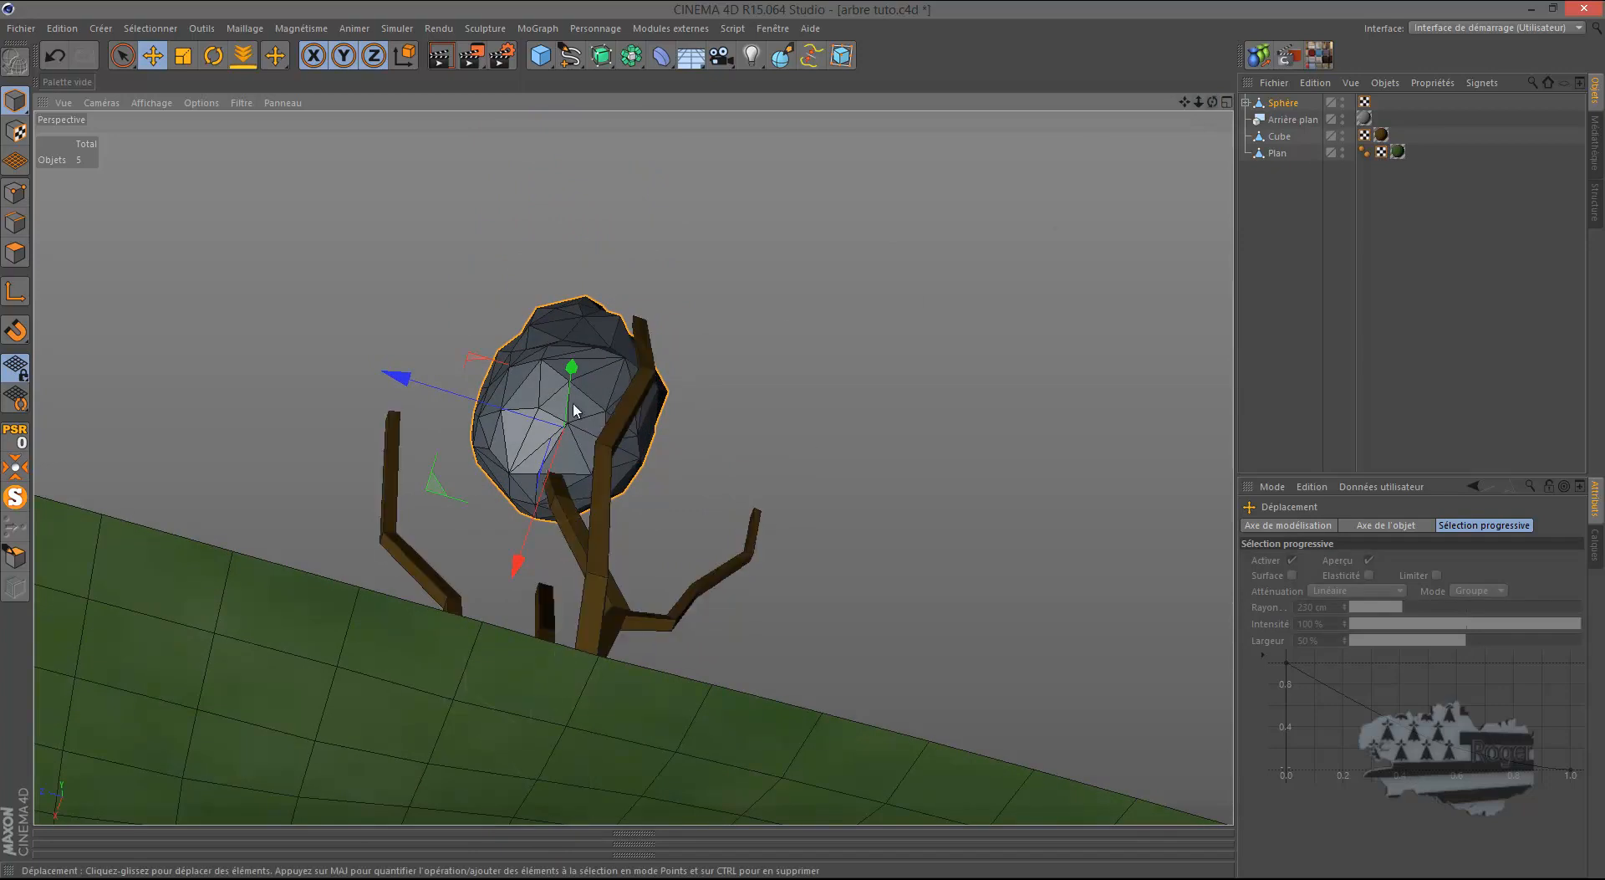
left_click_drag(542, 499, 536, 515)
left_click_drag(452, 414, 459, 416)
left_click_drag(1212, 101, 806, 445)
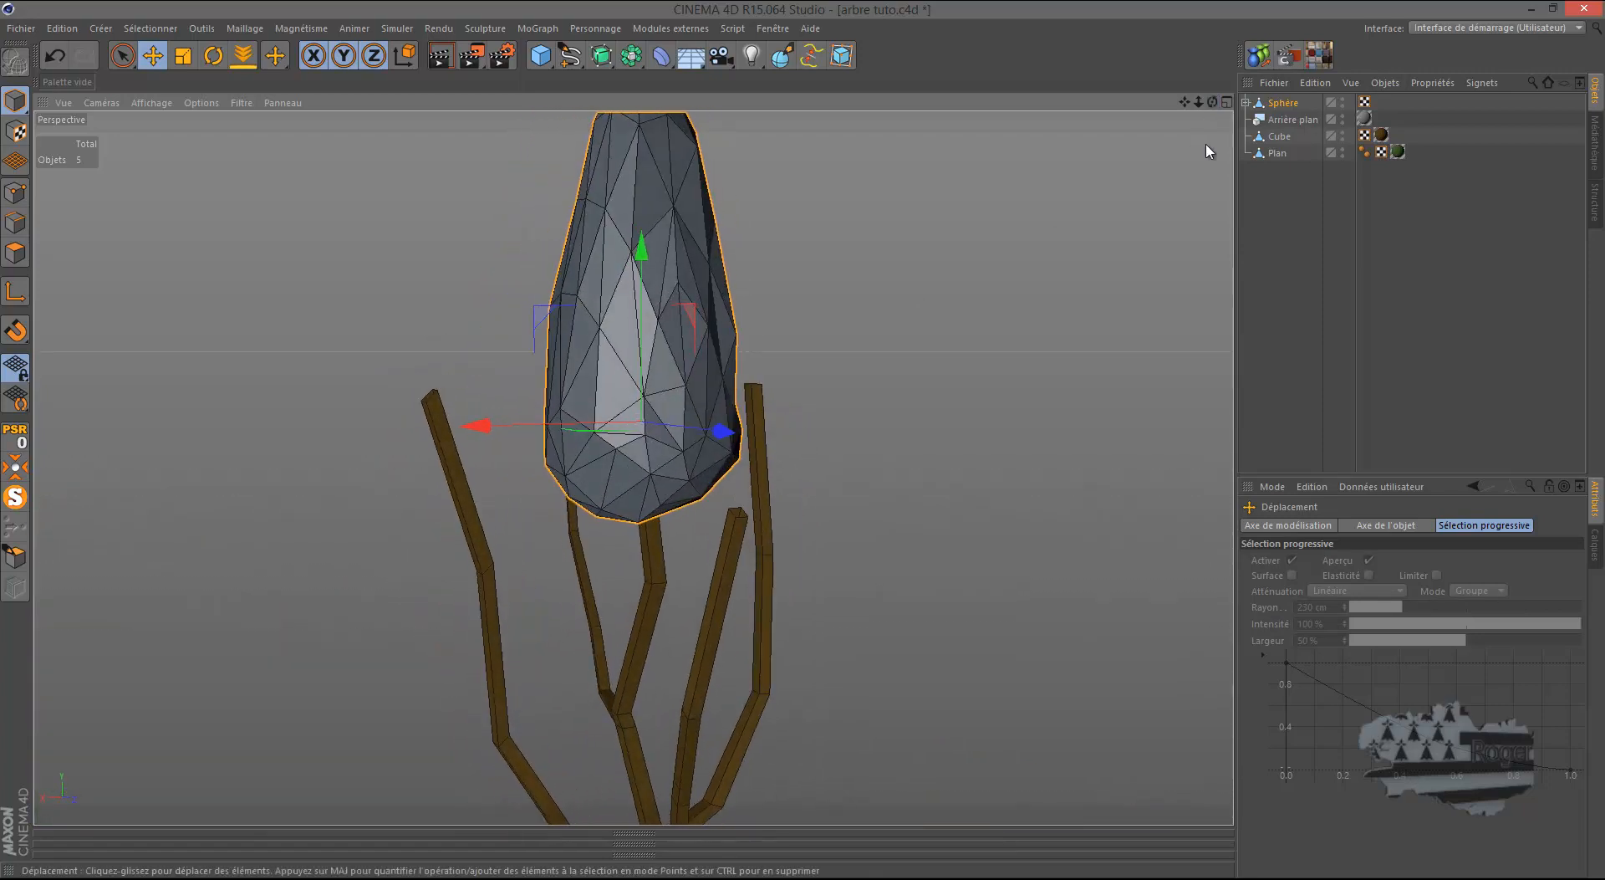
Step: Duplicate the sphere and move the copy about 330 cm along Z, plus slightly along X, onto the neighbouring branch
scroll(1007, 380, "down", 1)
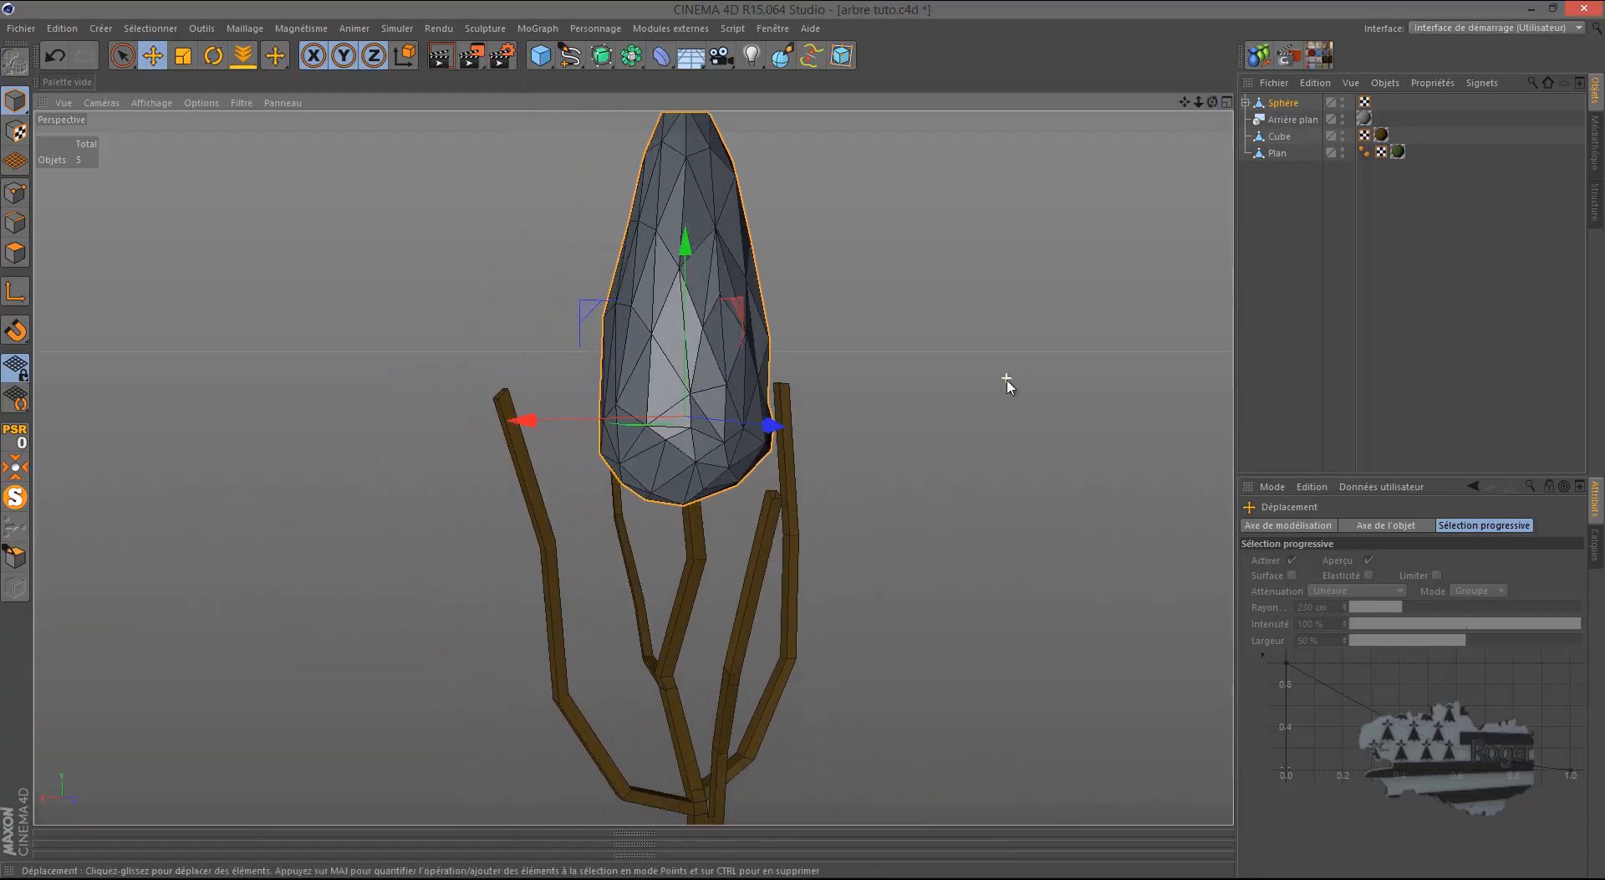
left_click(1283, 105)
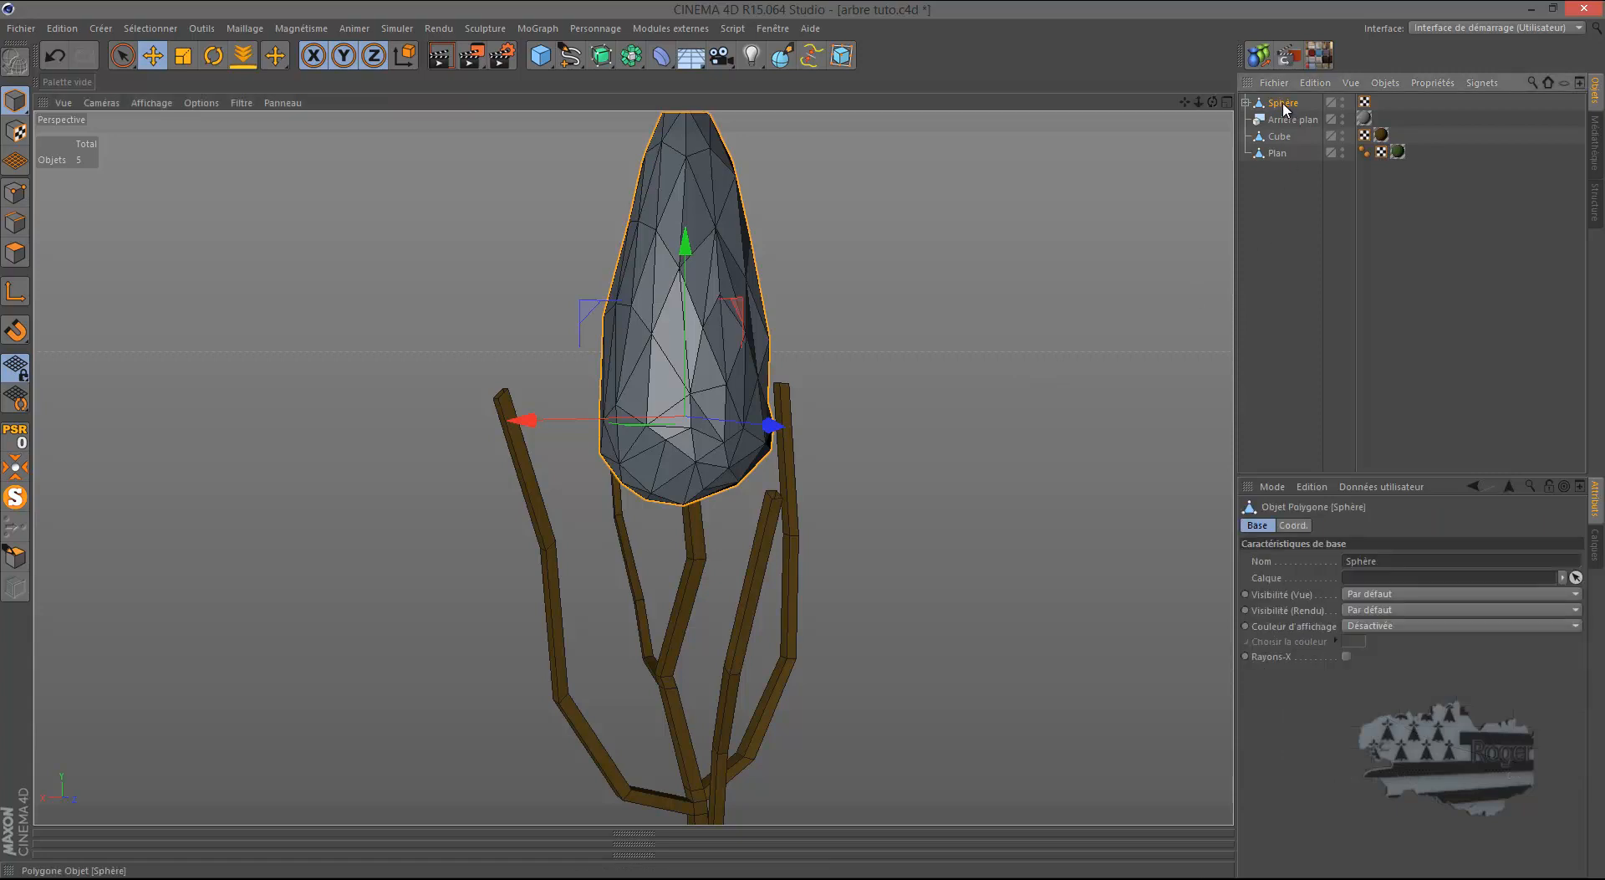
left_click_drag(1285, 112, 1285, 115, "ctrl")
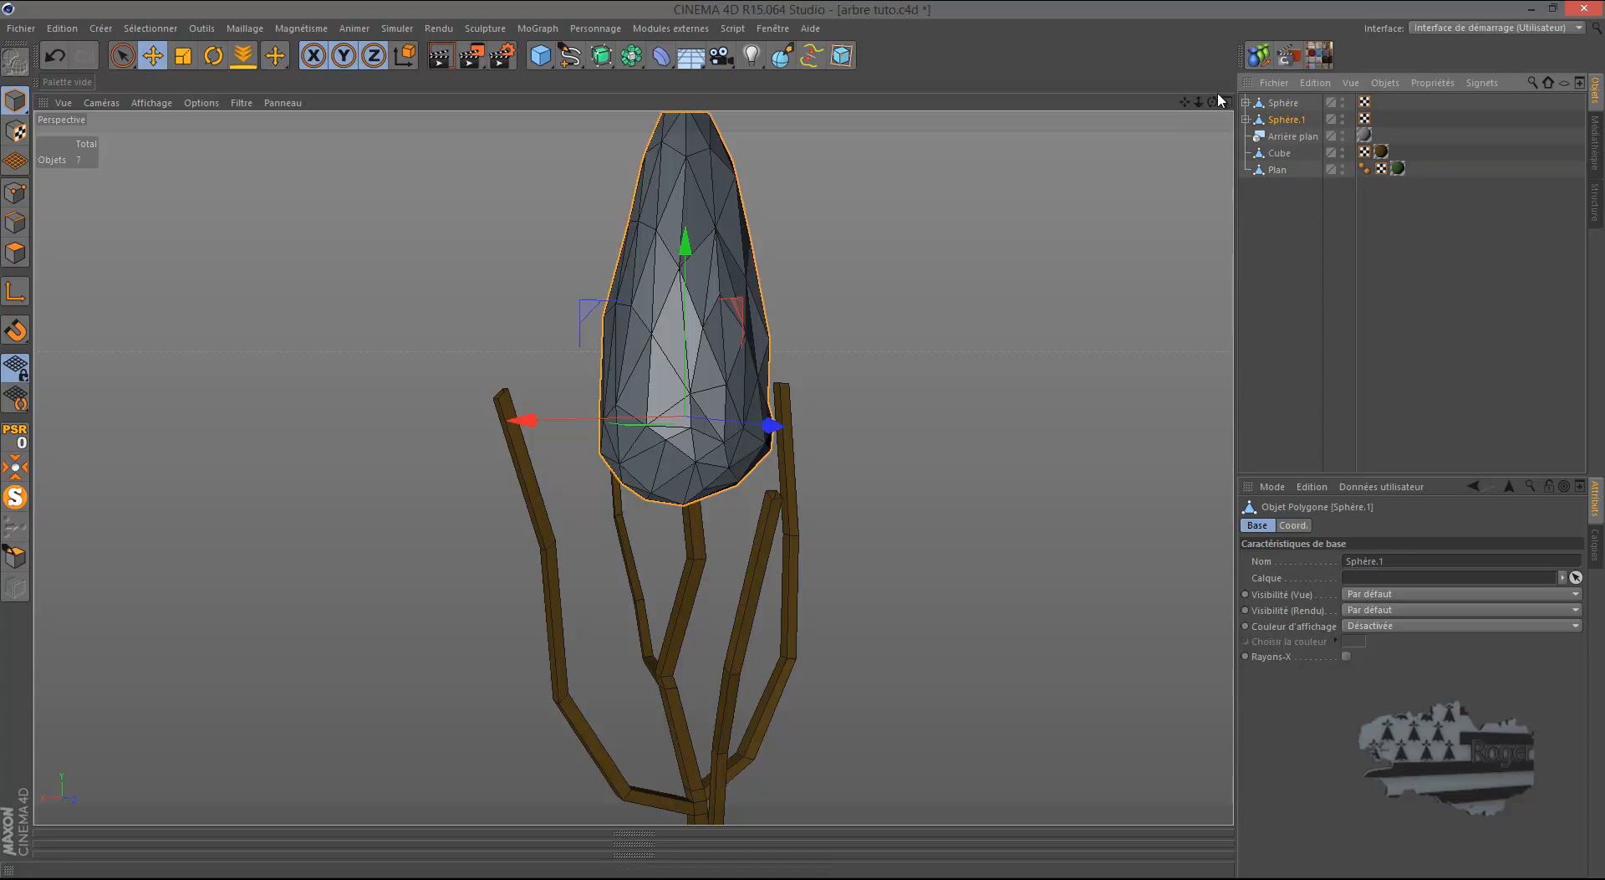
left_click_drag(1213, 104, 806, 444)
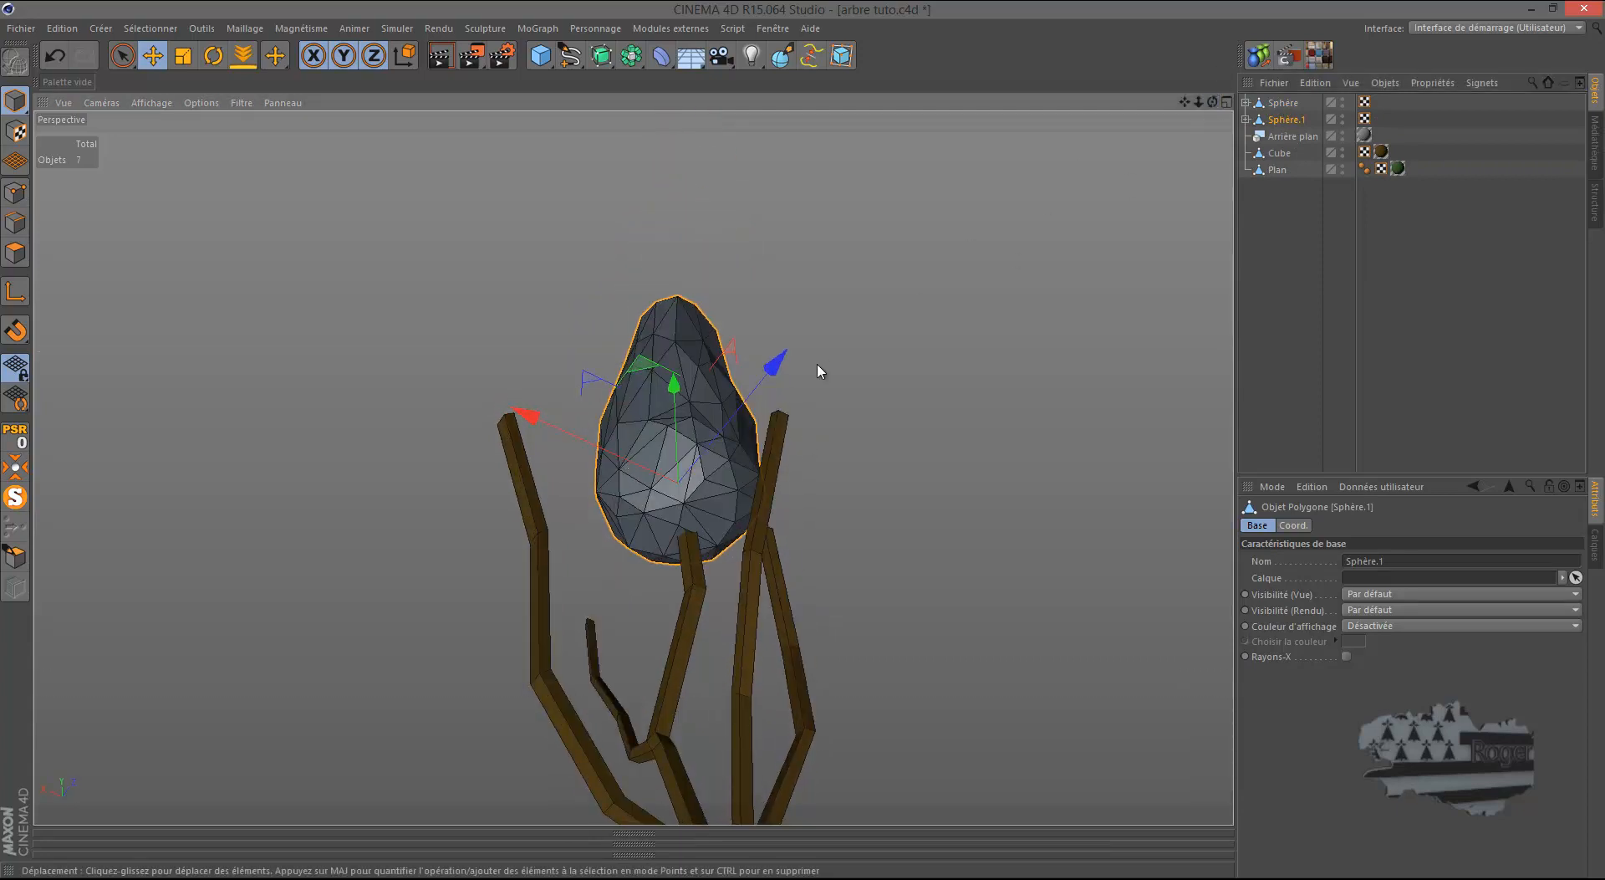
left_click_drag(780, 376, 917, 305)
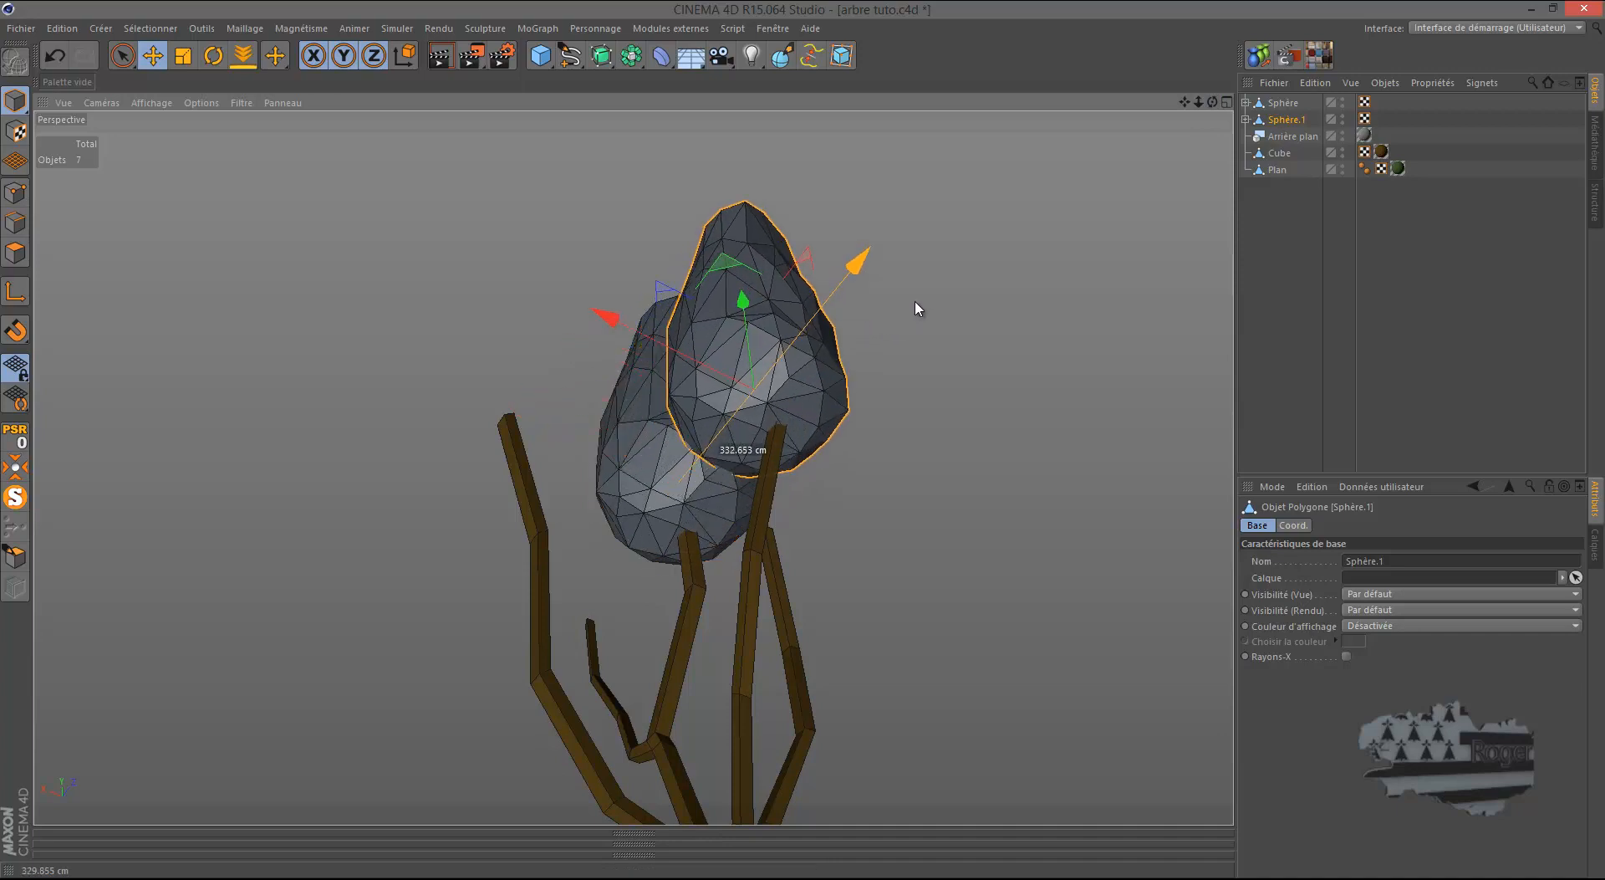
left_click_drag(698, 360, 715, 374)
Step: Rotate the copied sphere about its vertical axis so its facets differ from the original, and render the view
left_click_drag(1213, 101, 819, 442)
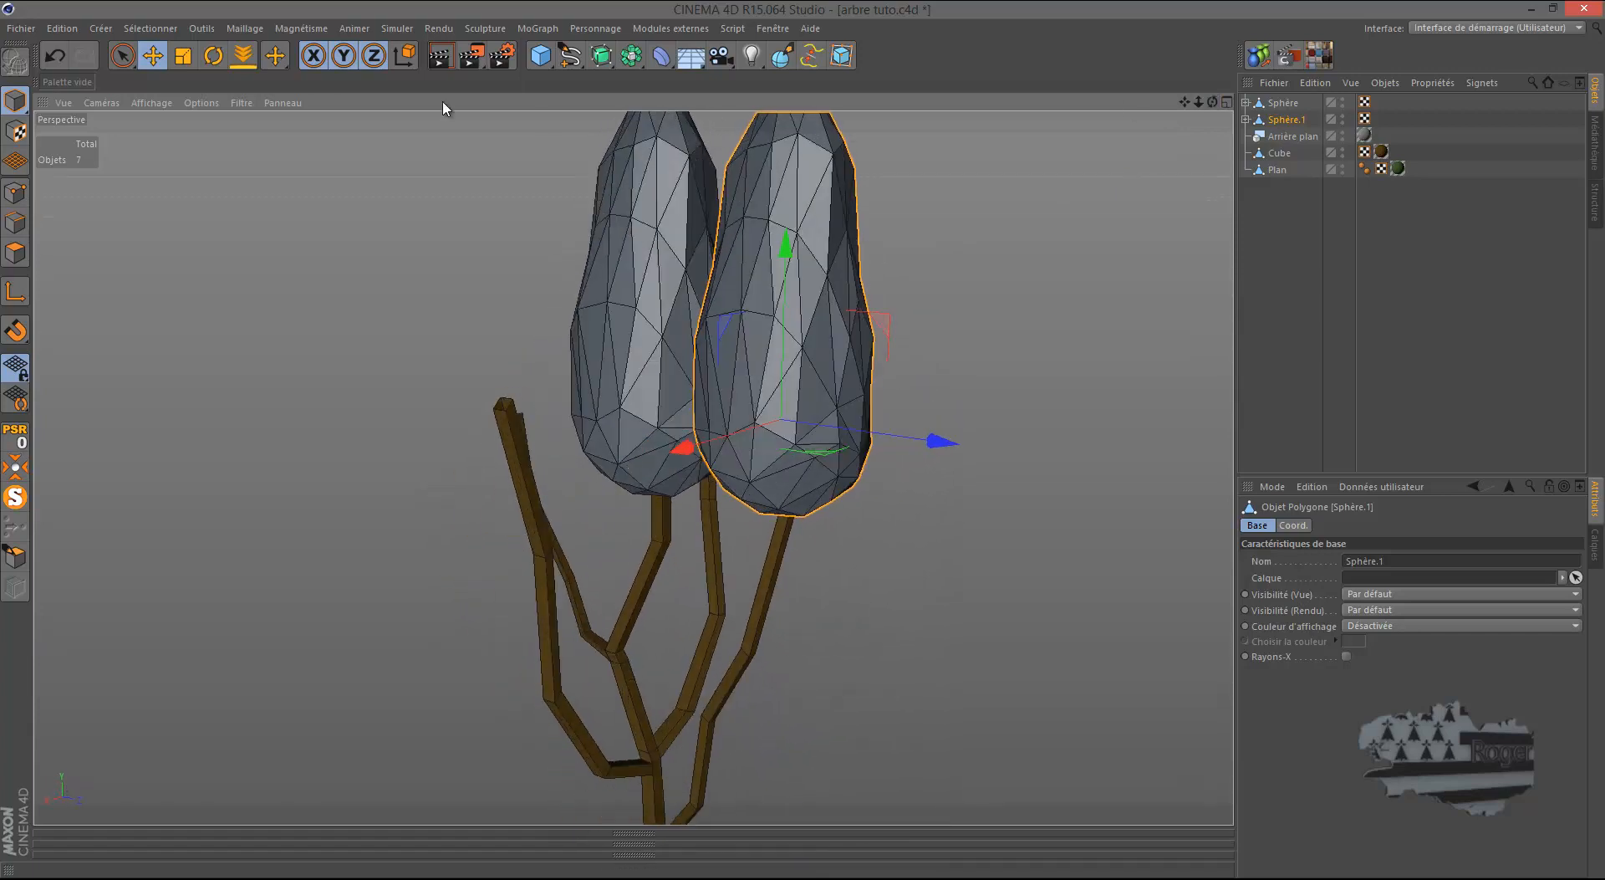
left_click(213, 57)
left_click_drag(816, 443, 660, 465)
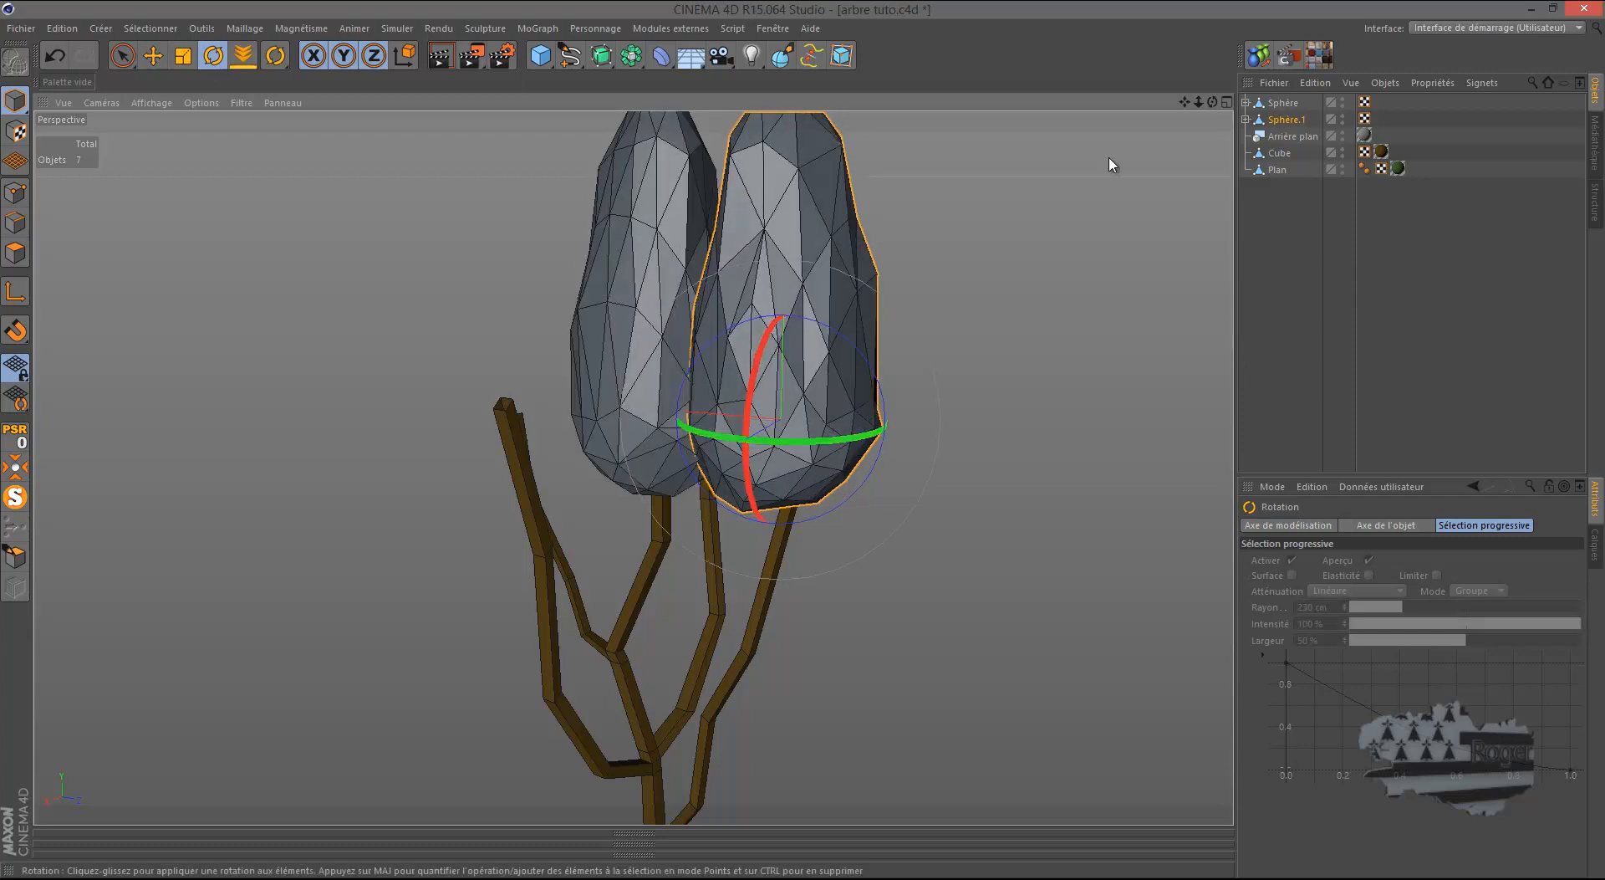
left_click(443, 56)
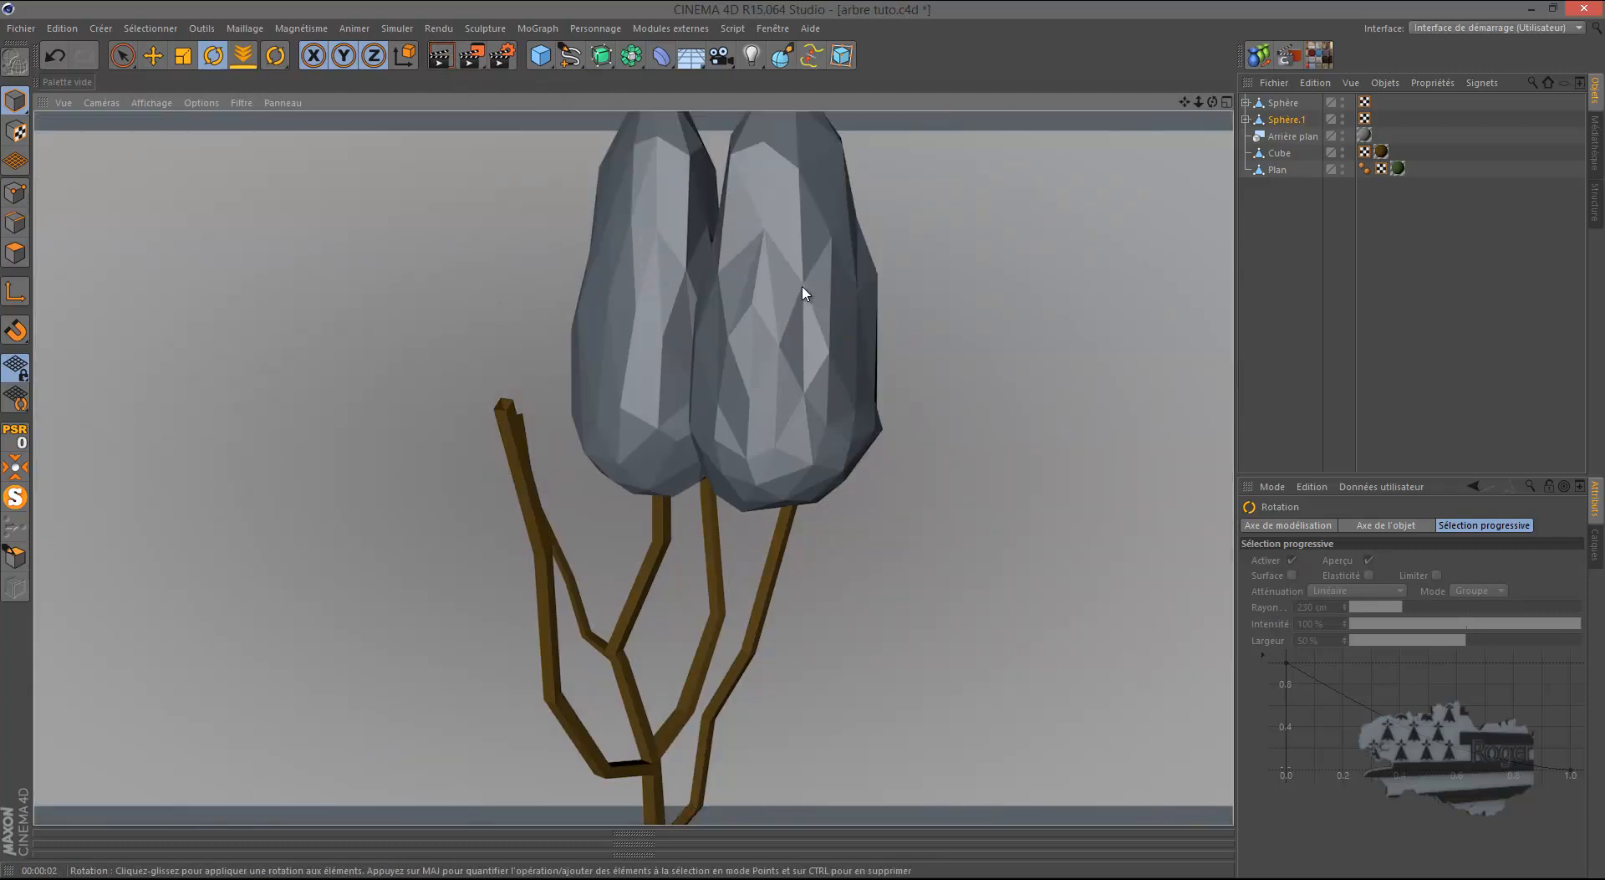
Step: Set the copy's polygon reduction intensity to 30 % and its mesh quality factor to 900, and render the view
left_click_drag(1213, 102, 1154, 126)
left_click(1282, 121)
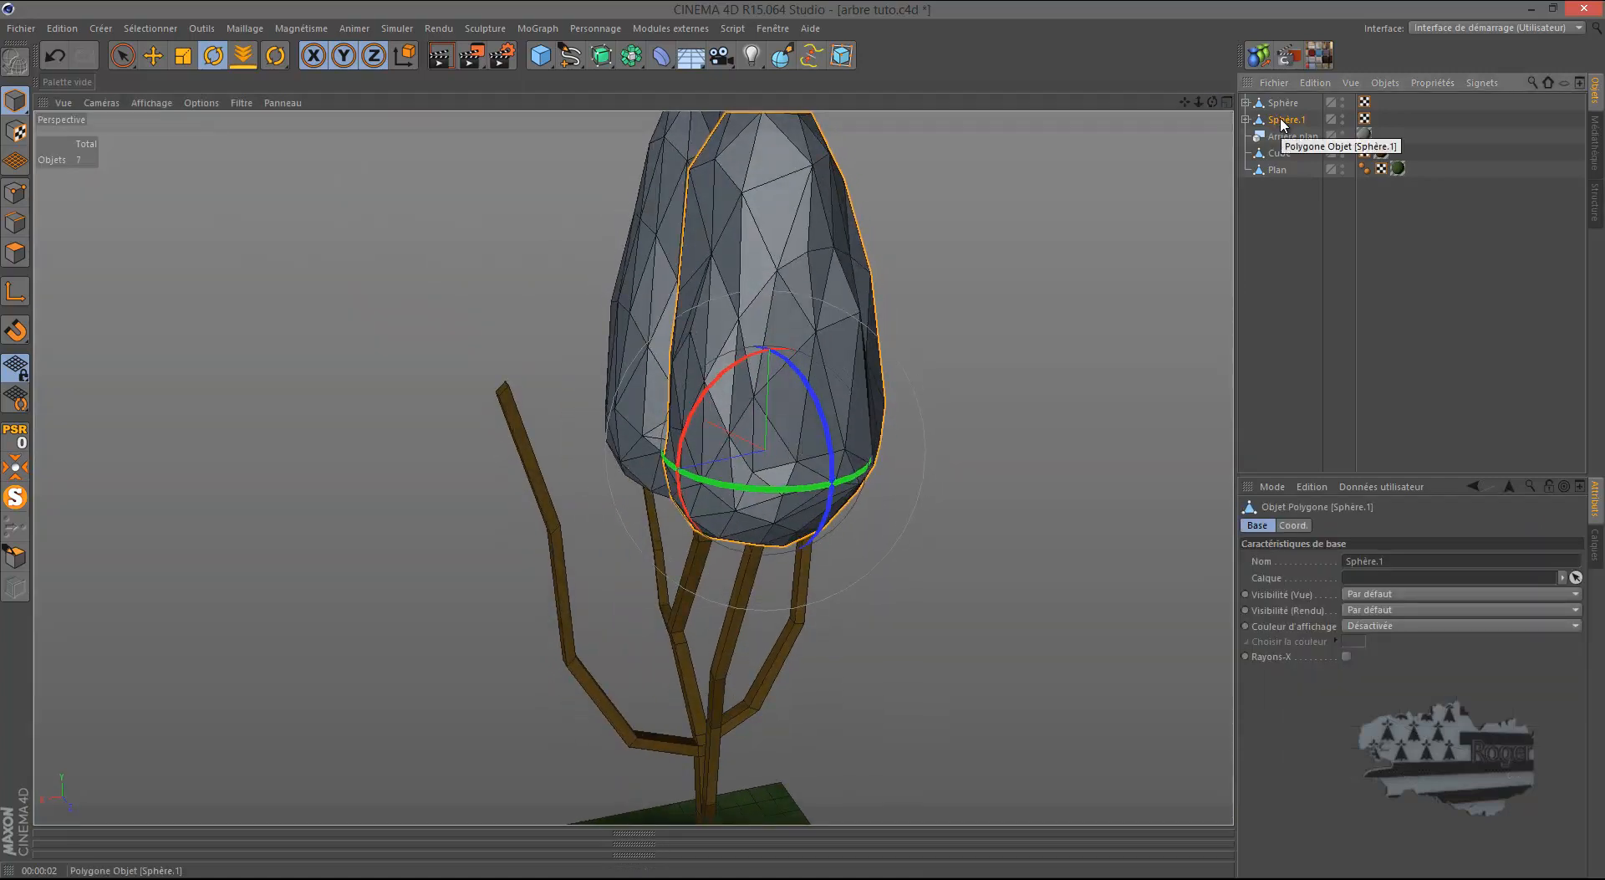
left_click(1246, 120)
left_click(1315, 140)
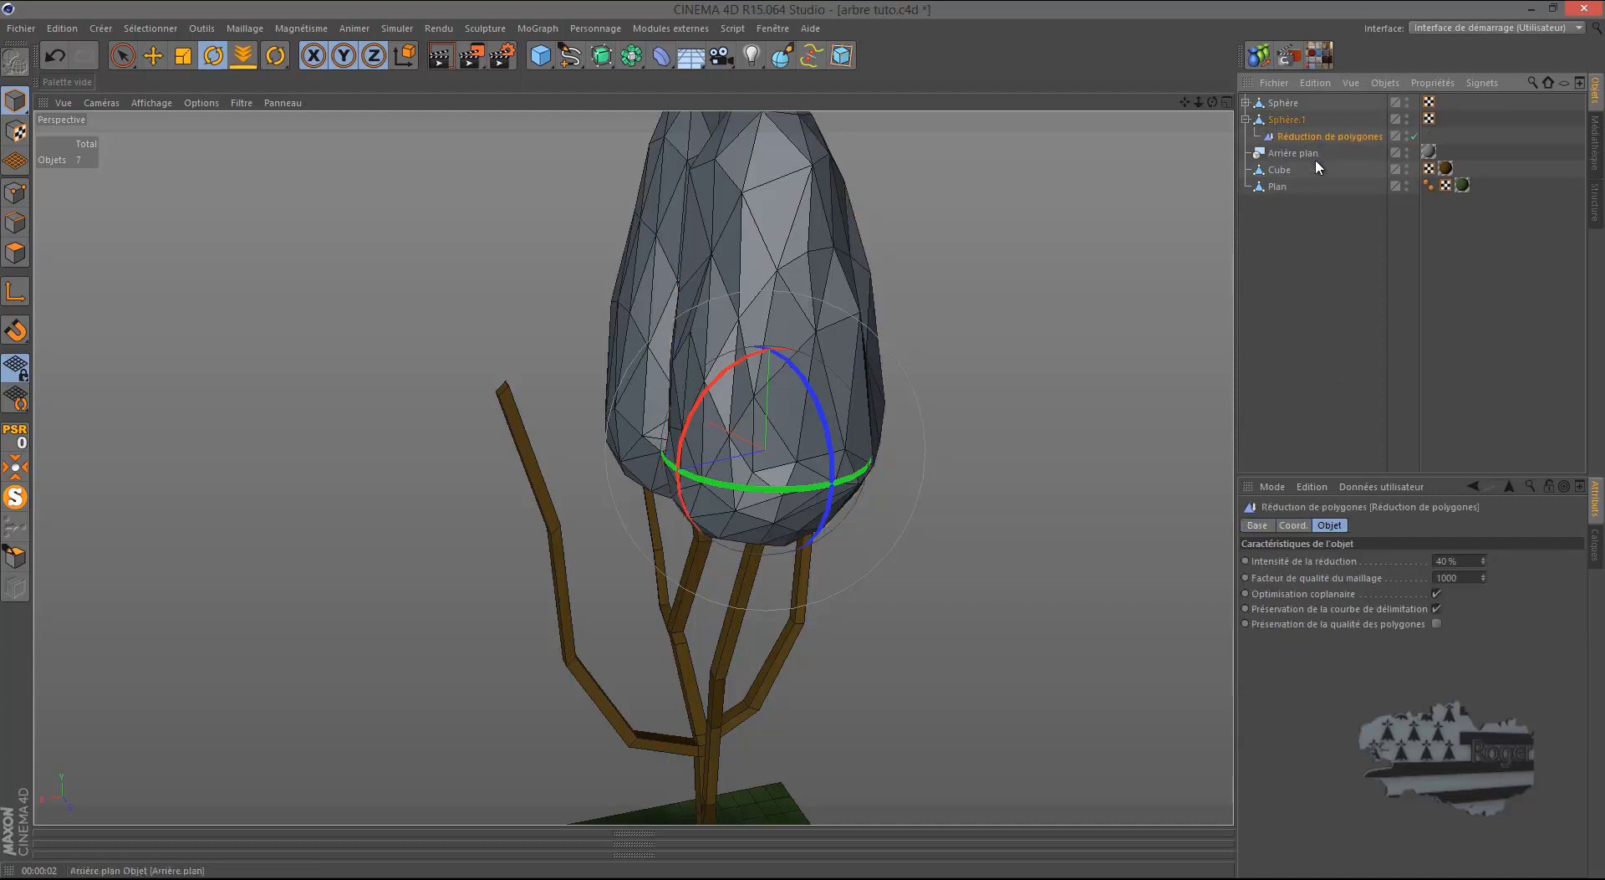
left_click(1468, 577)
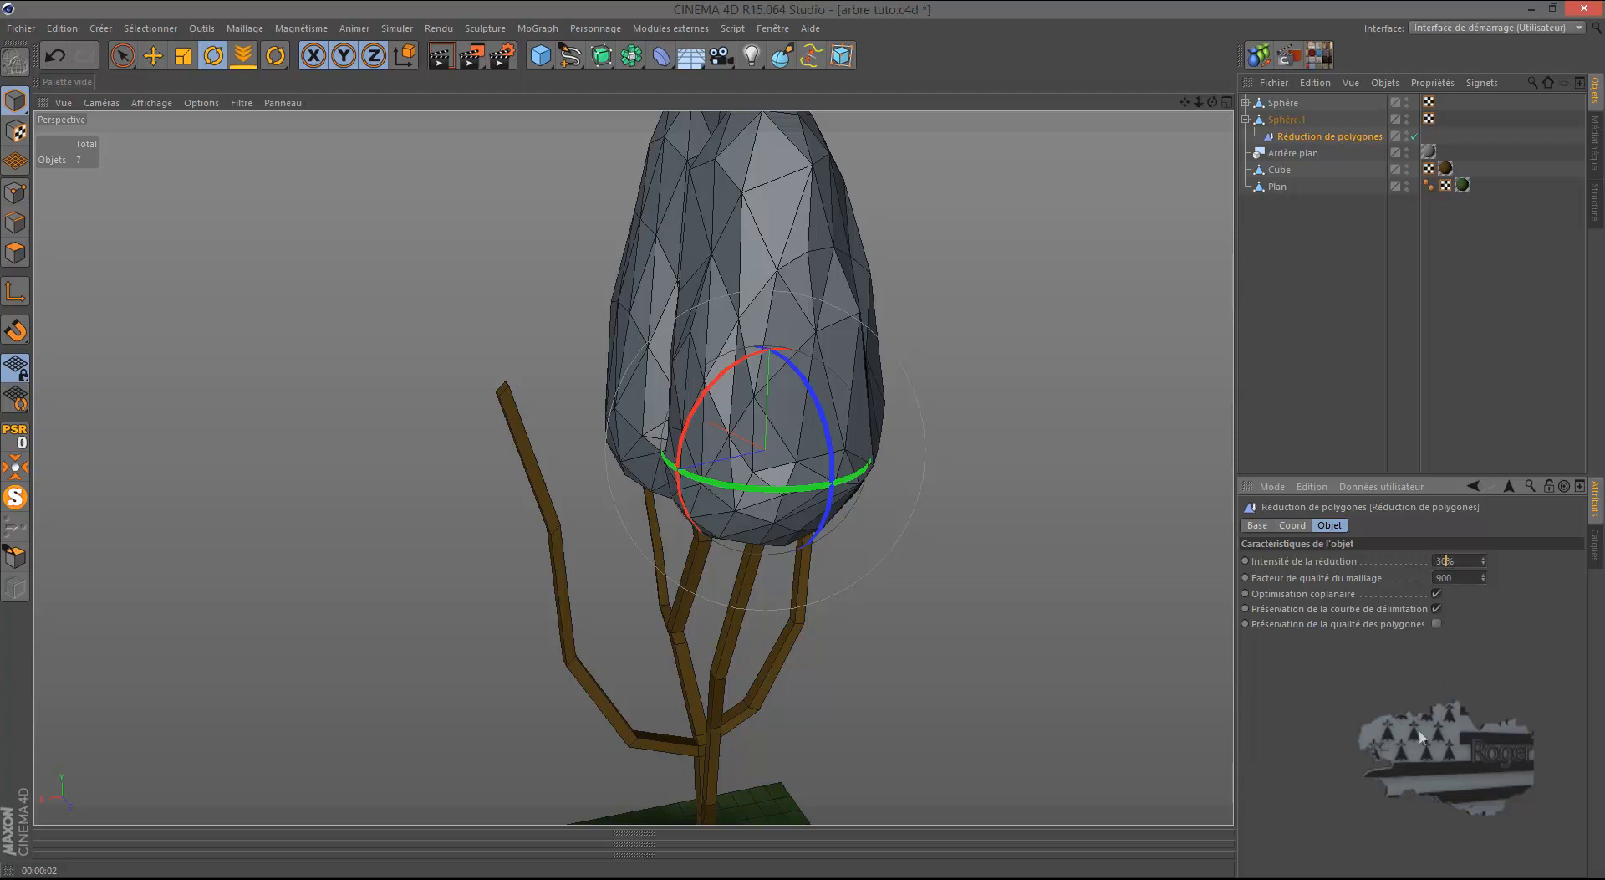
key("Return")
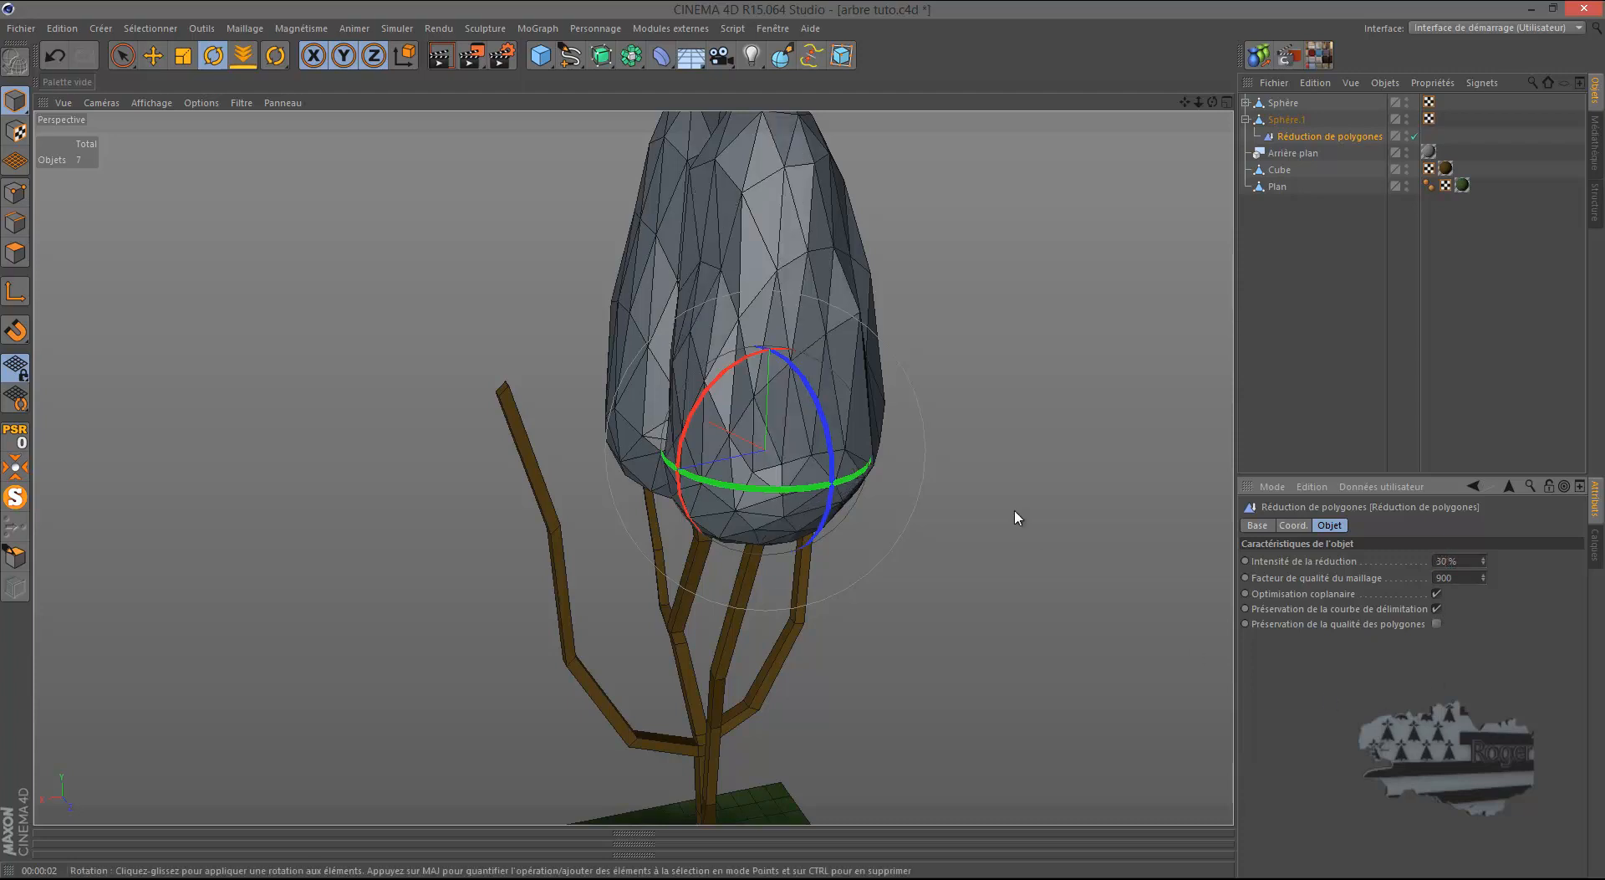
scroll(996, 501, "down", 2)
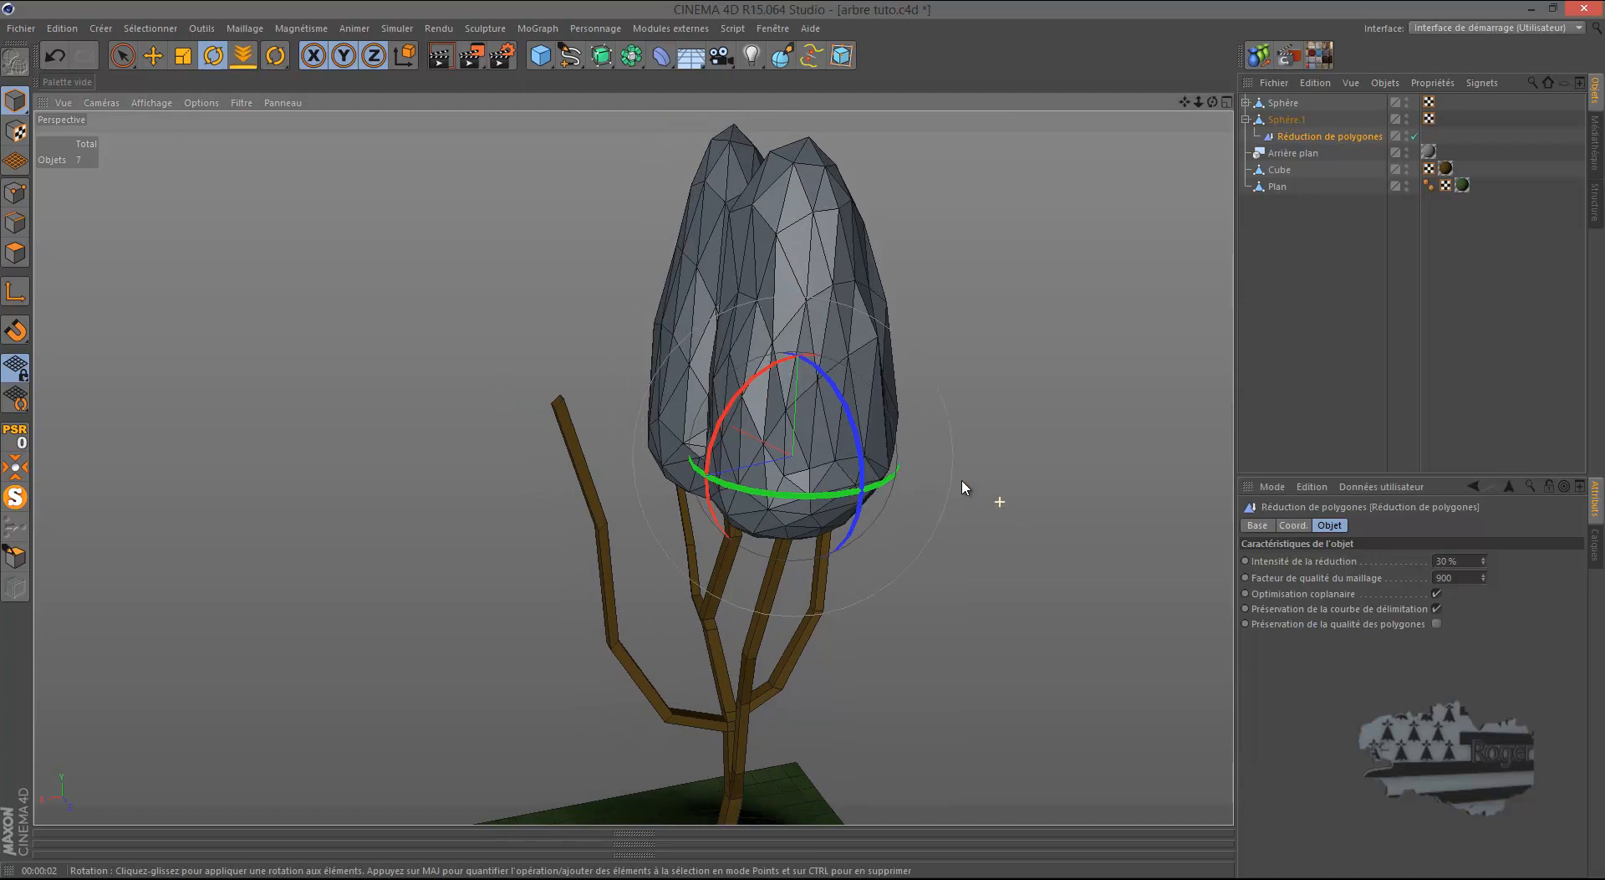
left_click(440, 57)
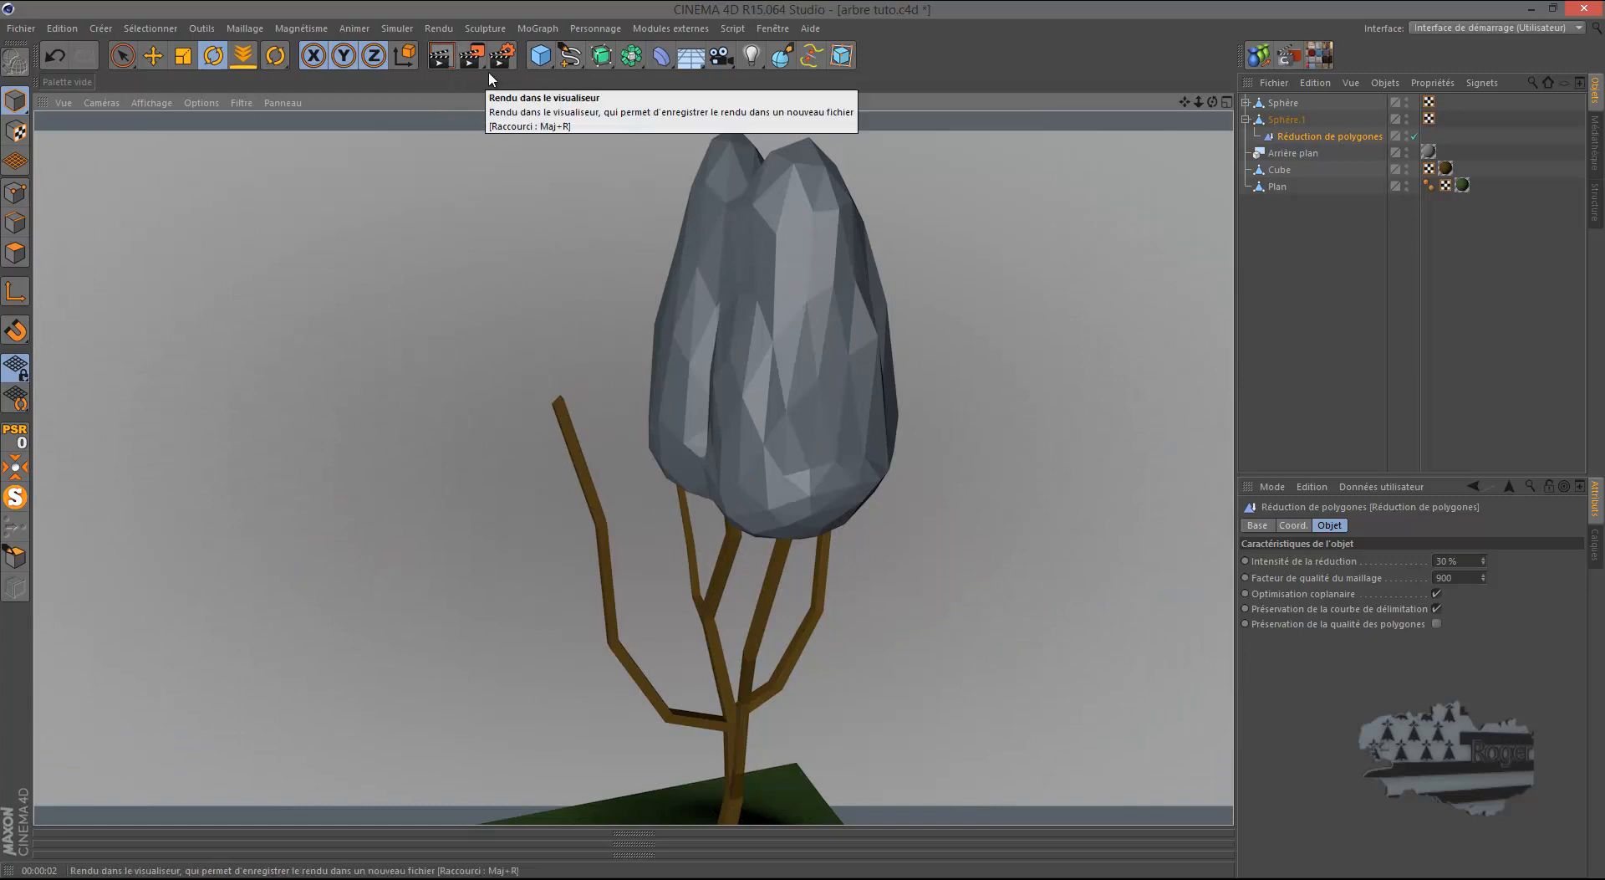
Step: Collapse the second sphere's hierarchy and duplicate the original sphere, Sphère, together with its polygon reduction
left_click_drag(1213, 101, 801, 436)
left_click(1245, 121)
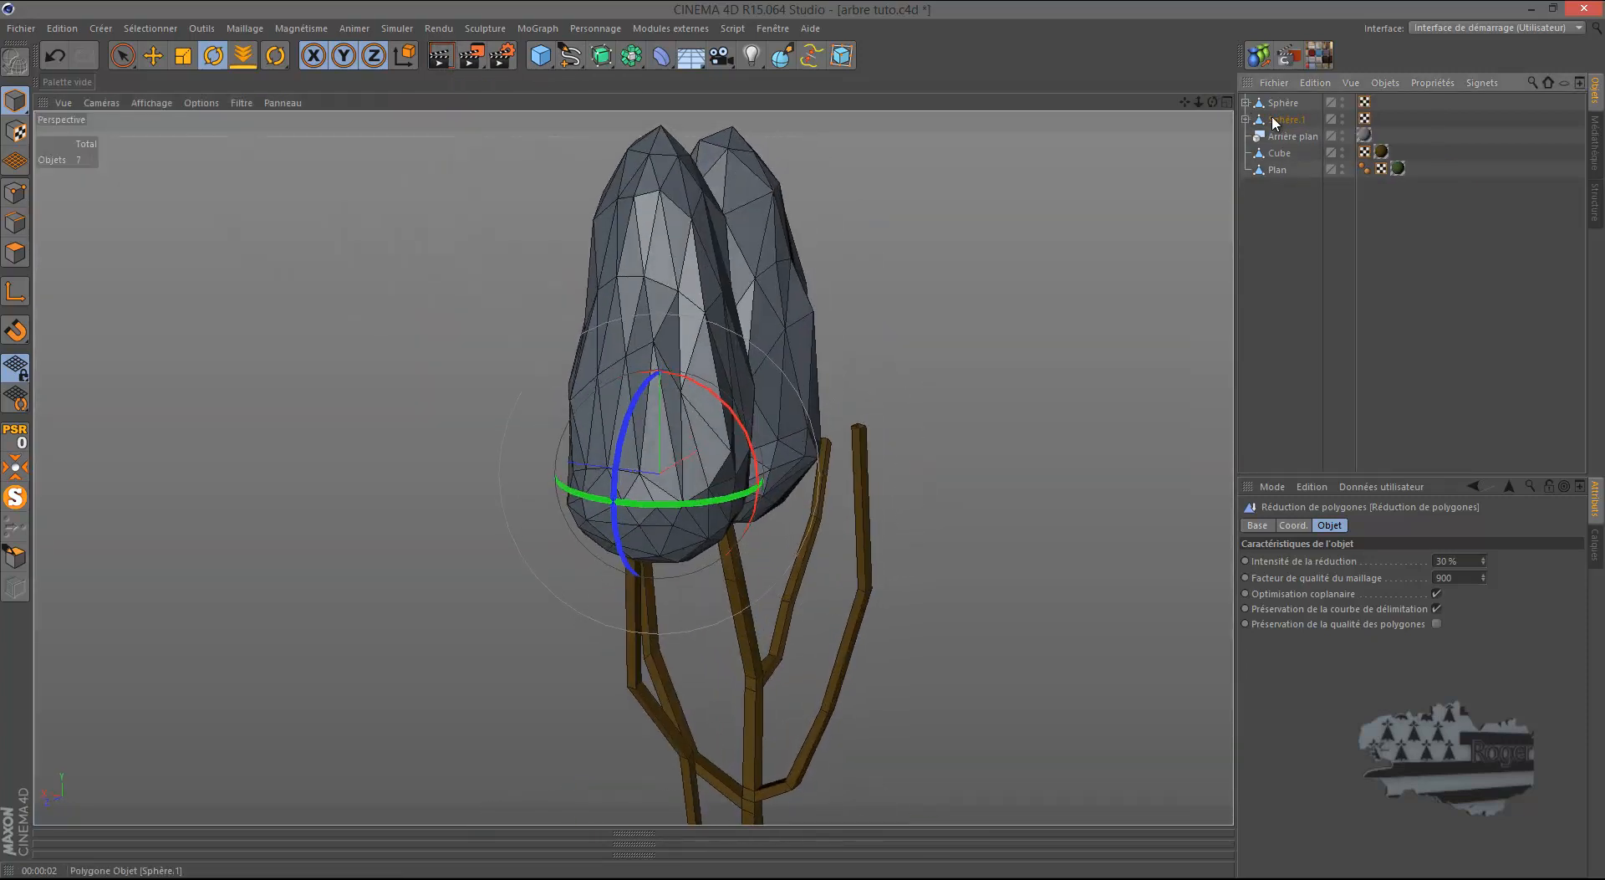
left_click(1288, 119)
left_click(1283, 103)
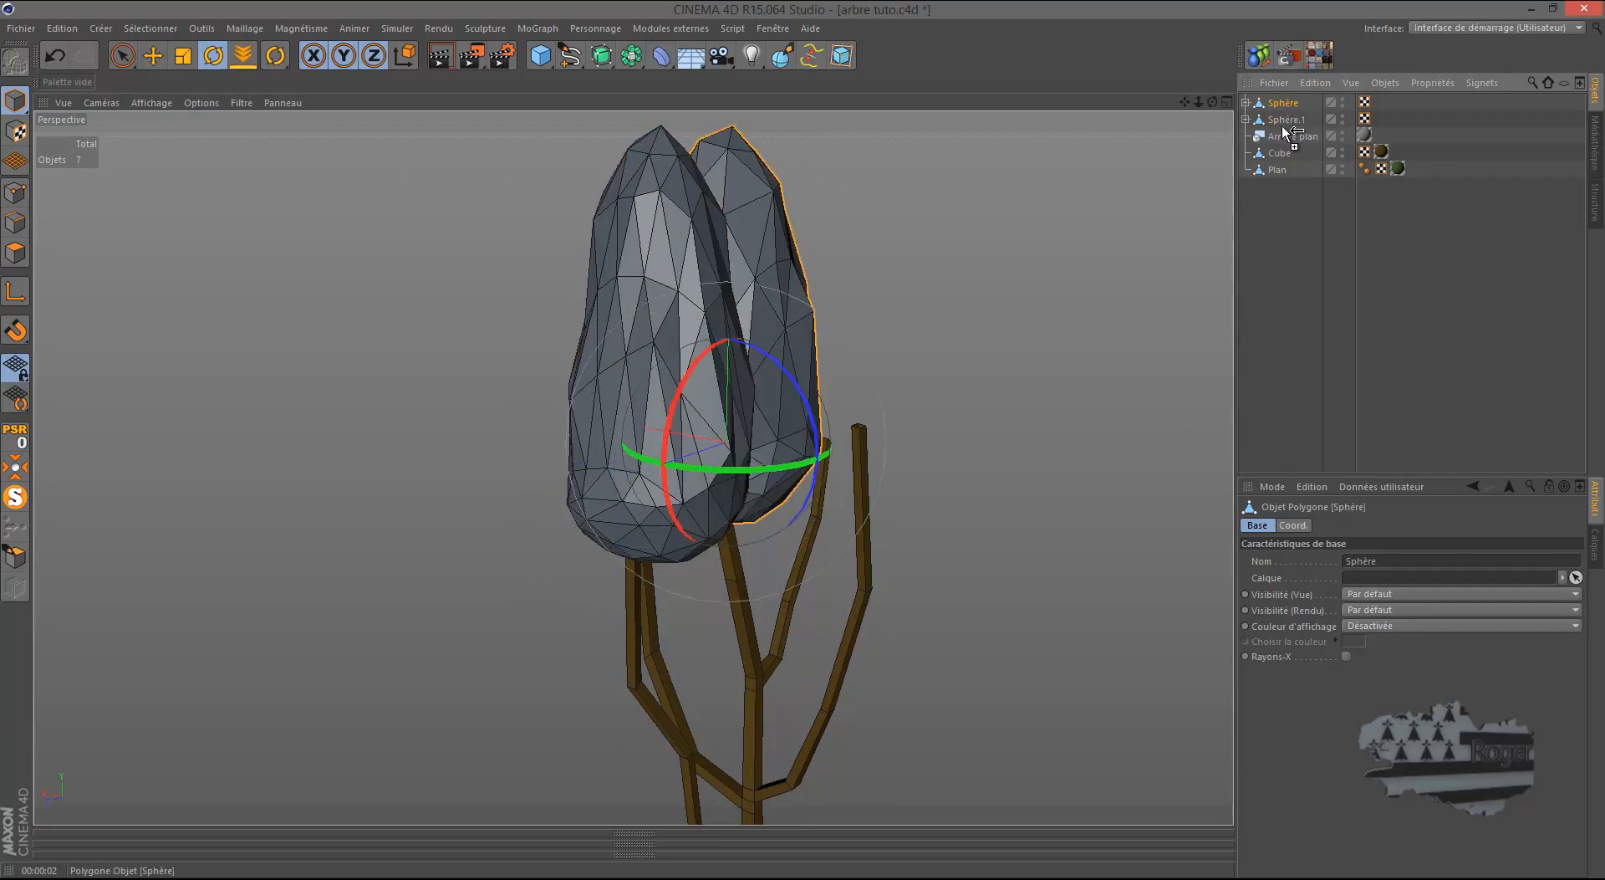
left_click_drag(1283, 127, 1284, 130, "ctrl")
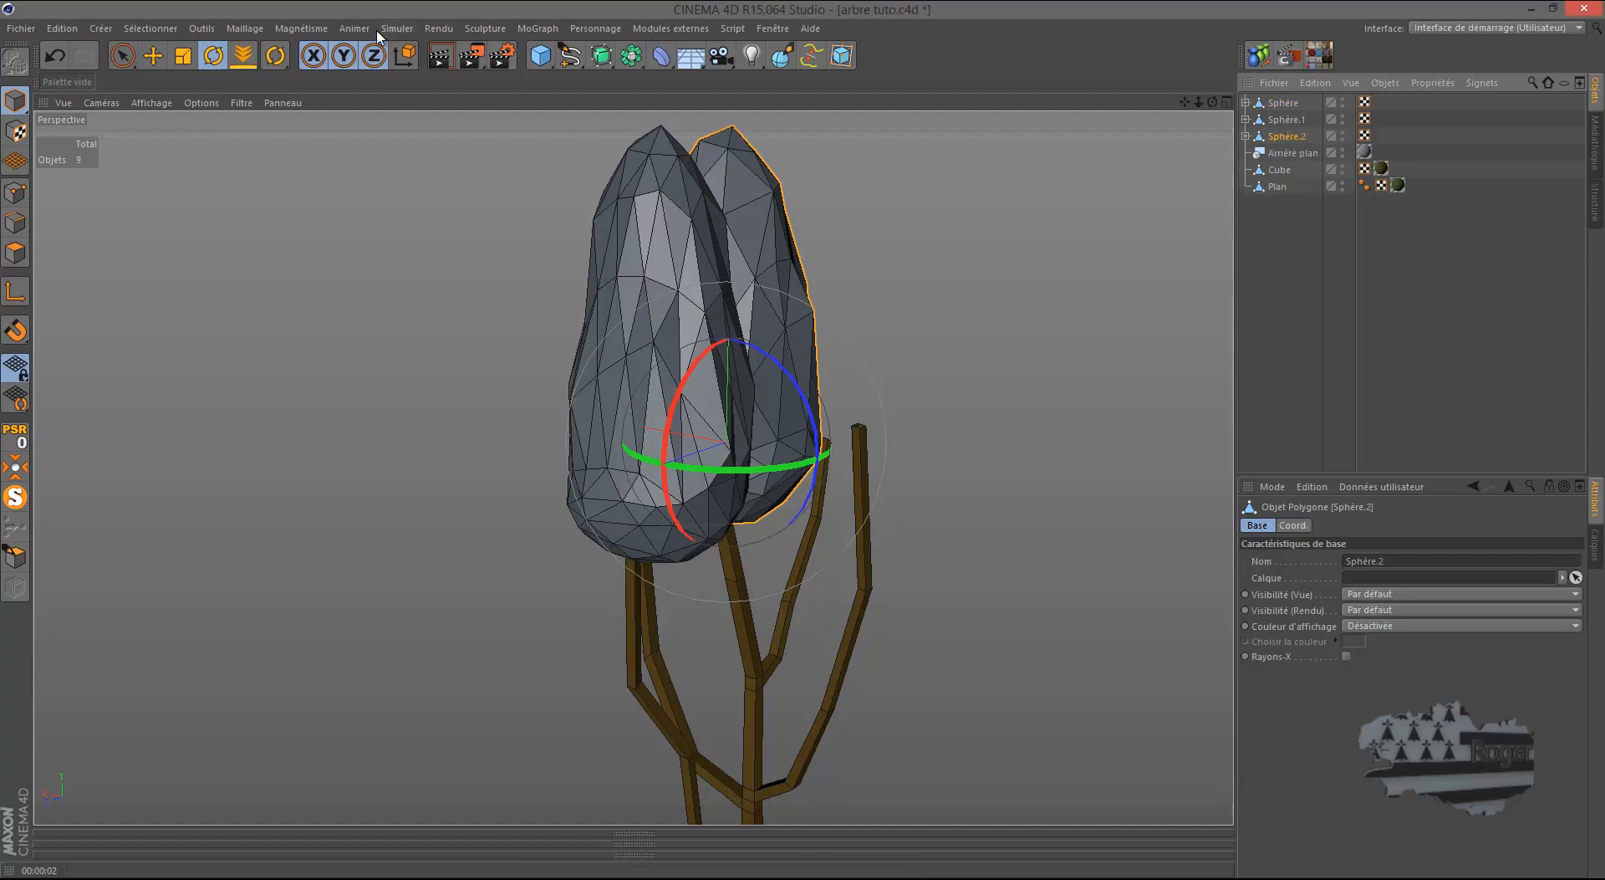
Step: Move the new copy horizontally, mainly along X, until it sits on the bare outer branch tip beside the middle one
left_click(148, 60)
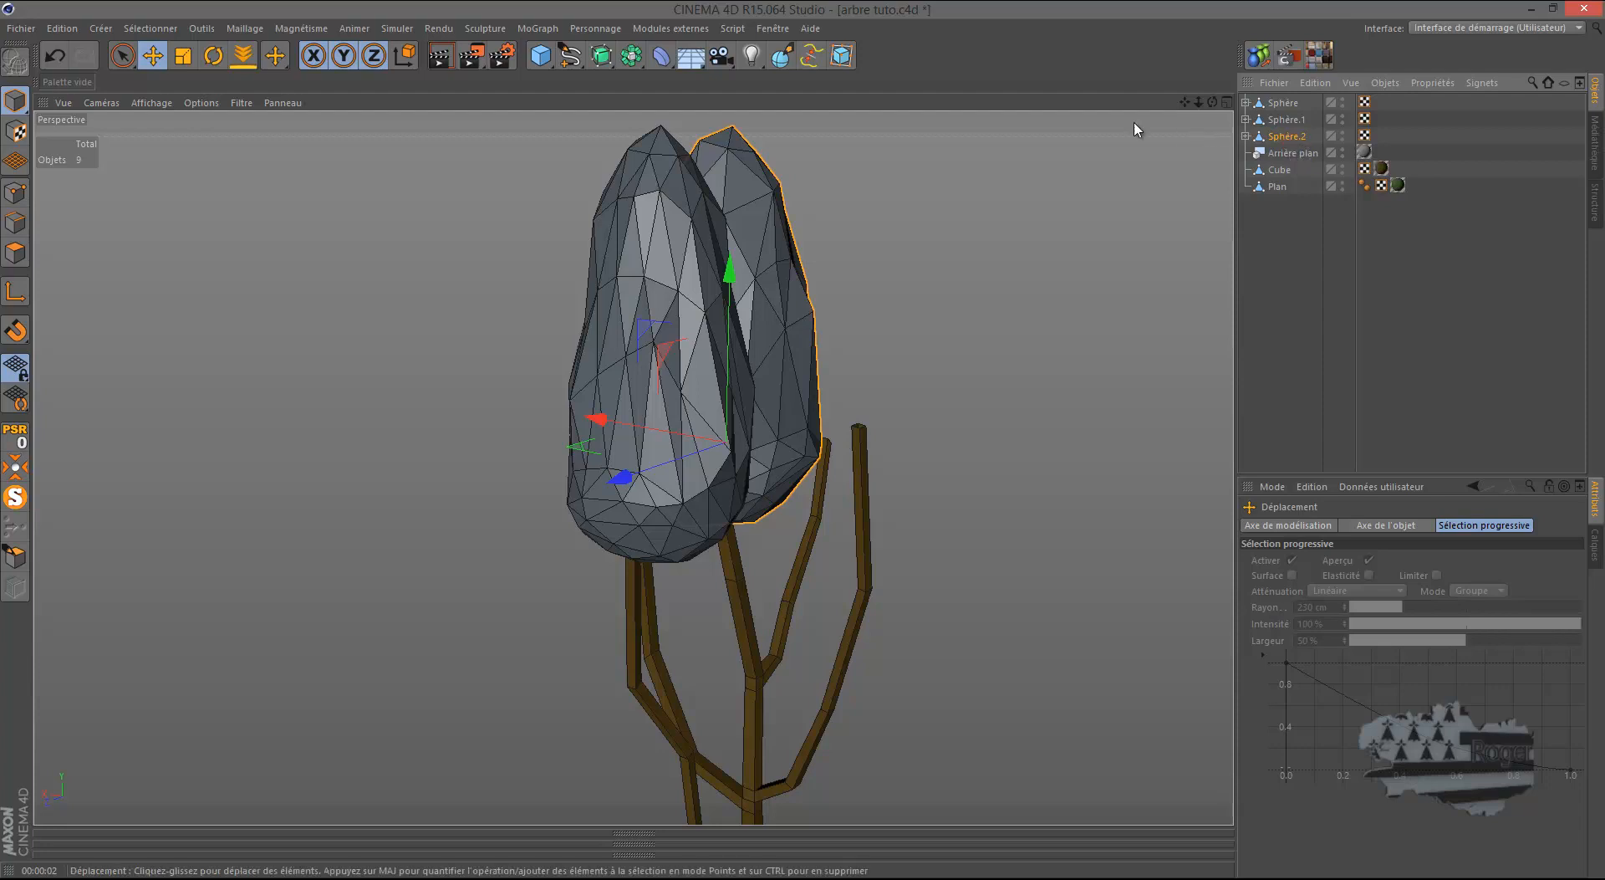
left_click_drag(1212, 101, 805, 438)
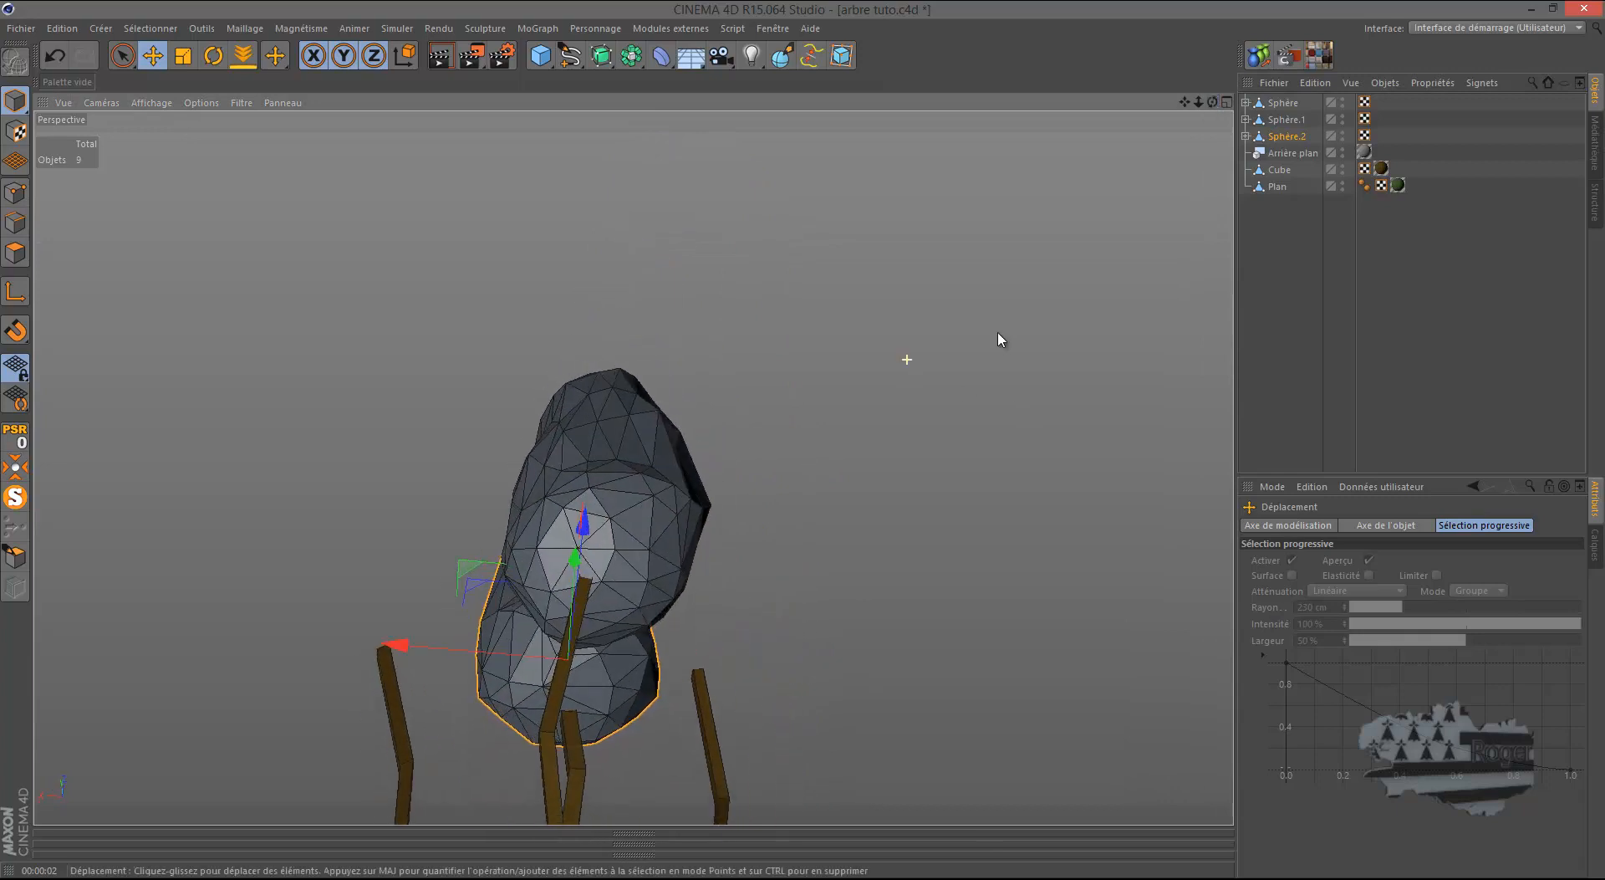
left_click_drag(469, 609, 324, 622)
left_click_drag(806, 444, 805, 444, "alt")
left_click_drag(600, 310, 570, 302)
left_click_drag(1213, 101, 806, 446)
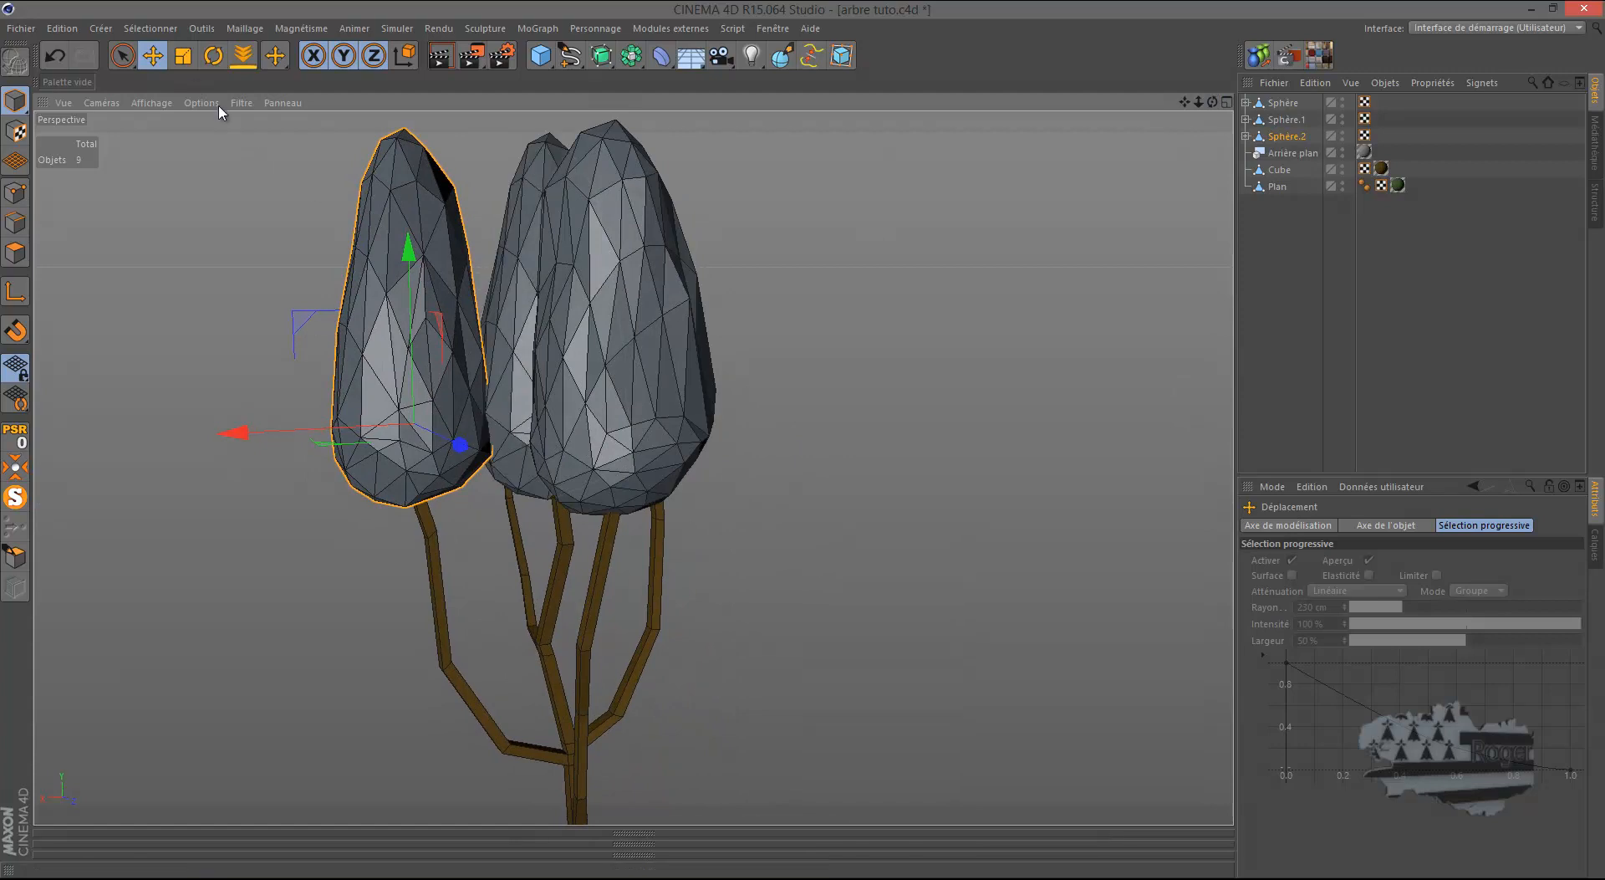
Step: Scale the sphere on the outer branch up, mainly in width with the Y axis locked, unlock Y again and rotate the sphere slightly
left_click(182, 56)
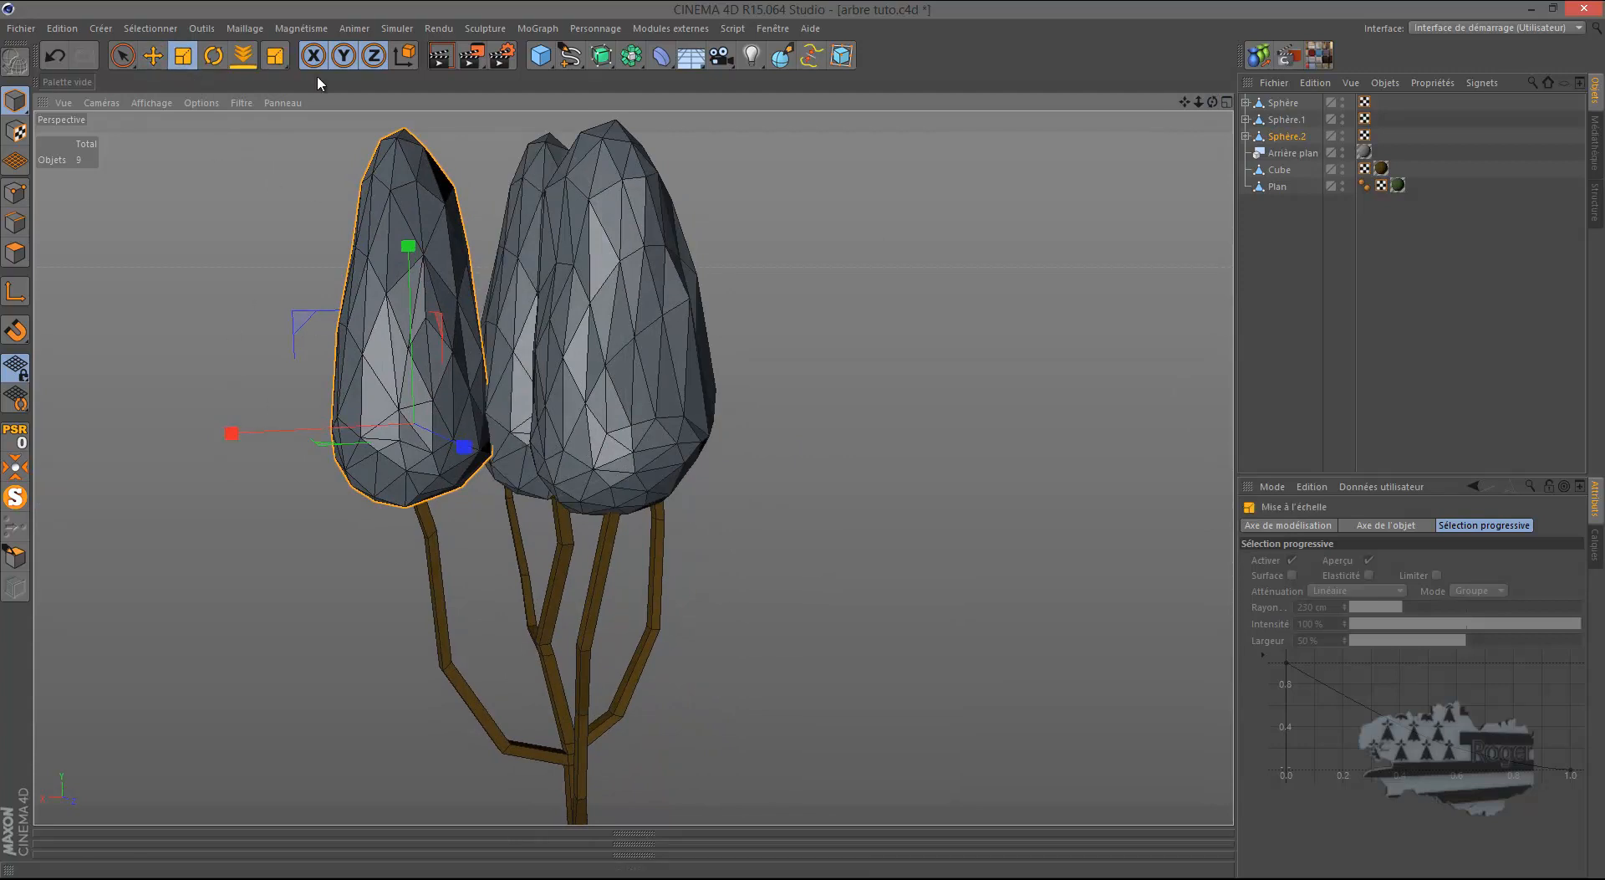
left_click_drag(236, 287, 368, 308)
left_click(343, 58)
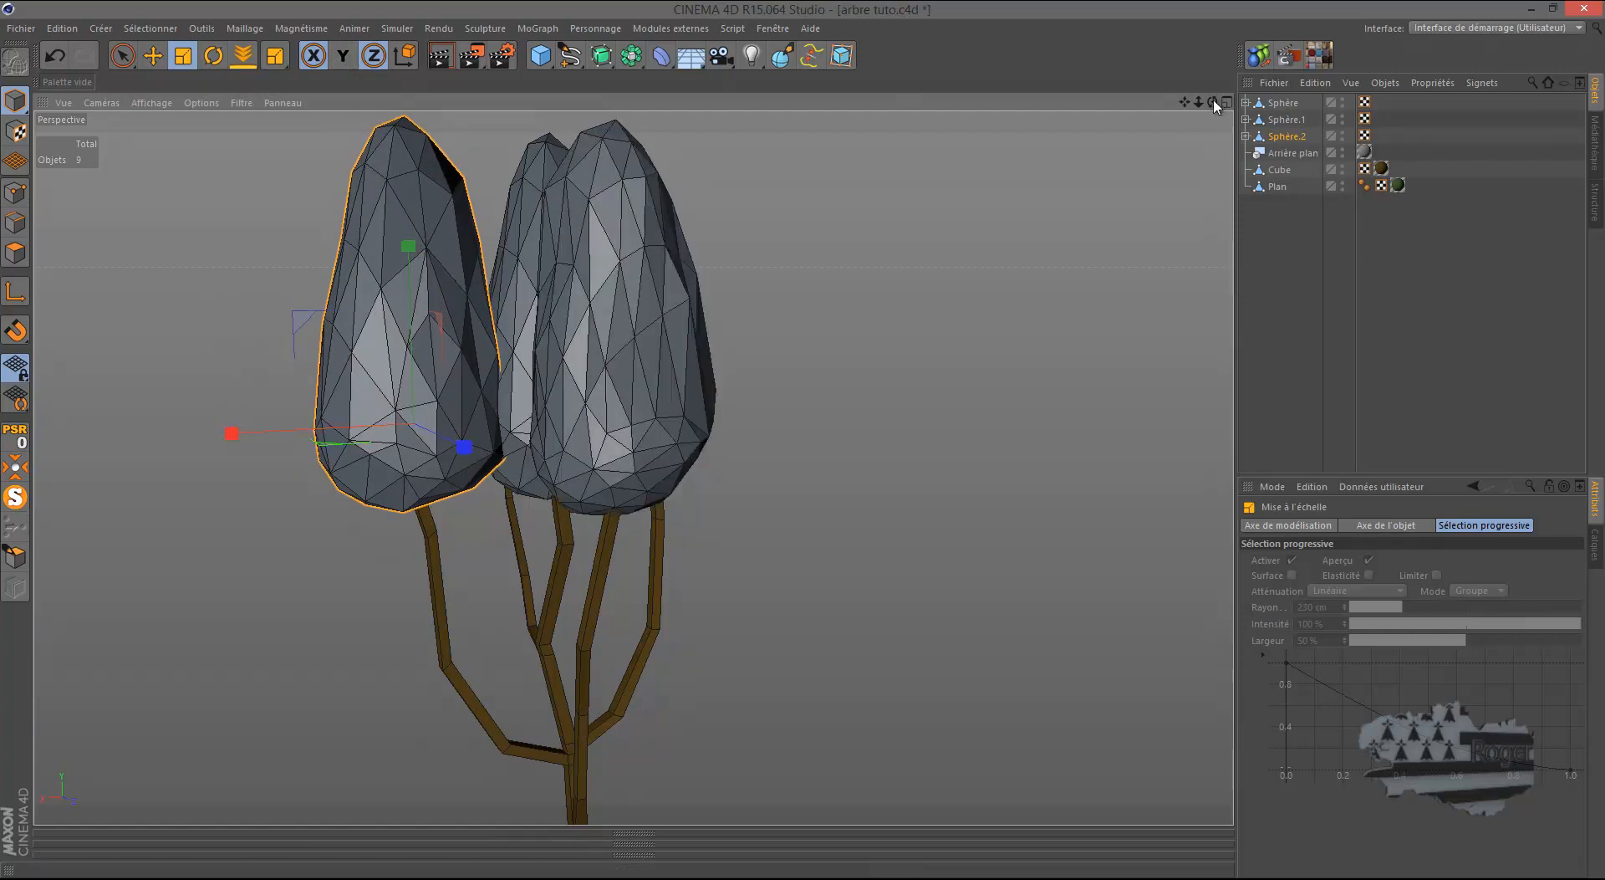
left_click(213, 55)
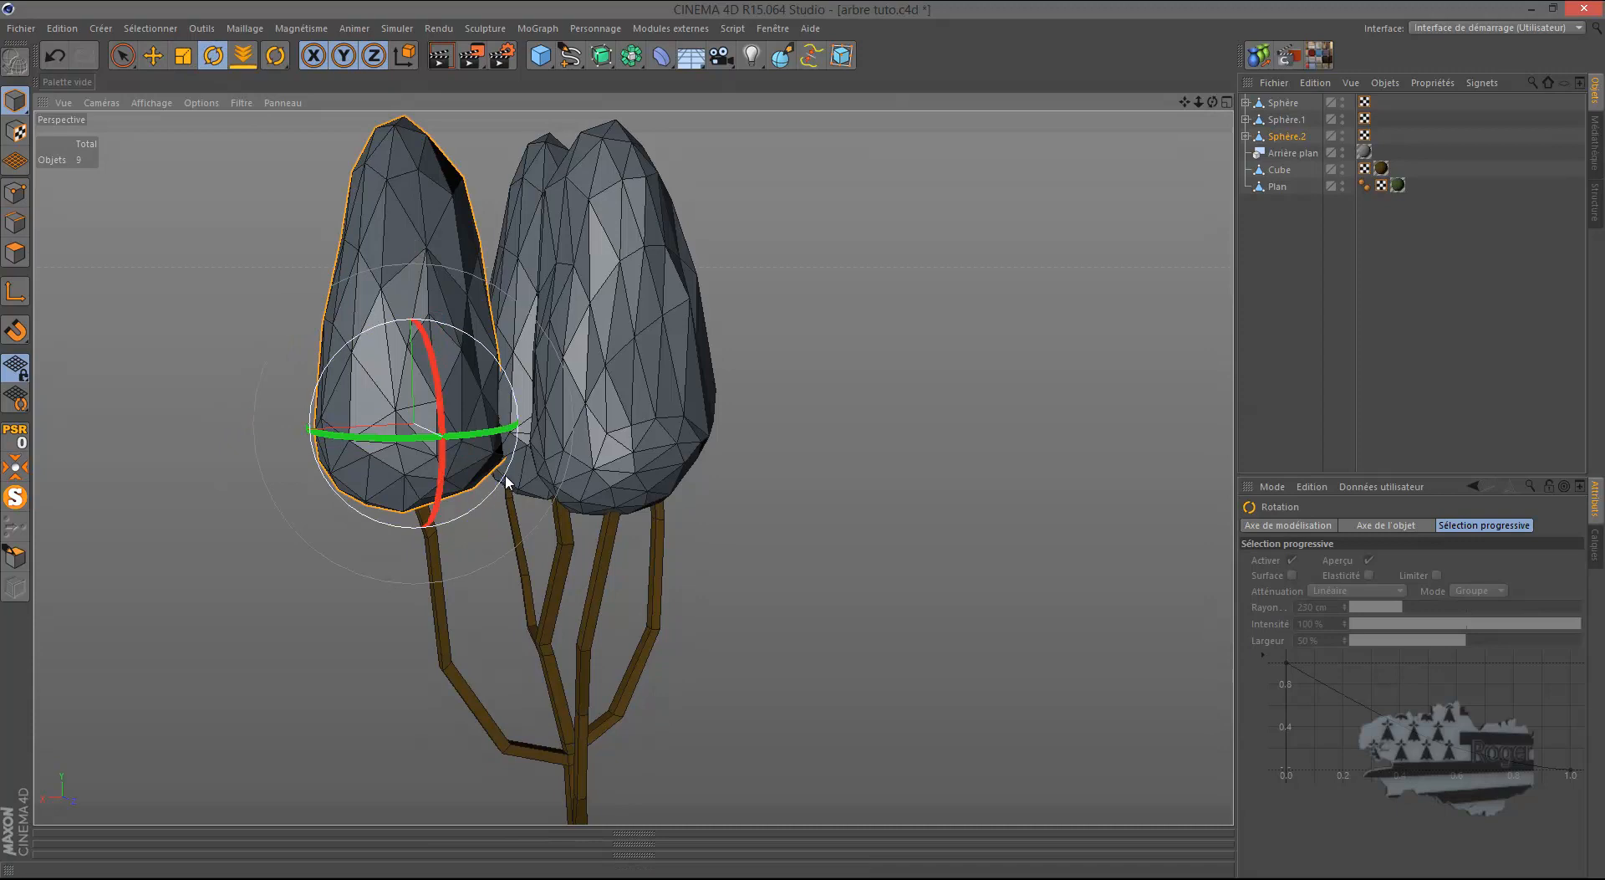
left_click_drag(496, 490, 491, 492)
left_click_drag(1213, 103, 805, 443)
left_click(1287, 134)
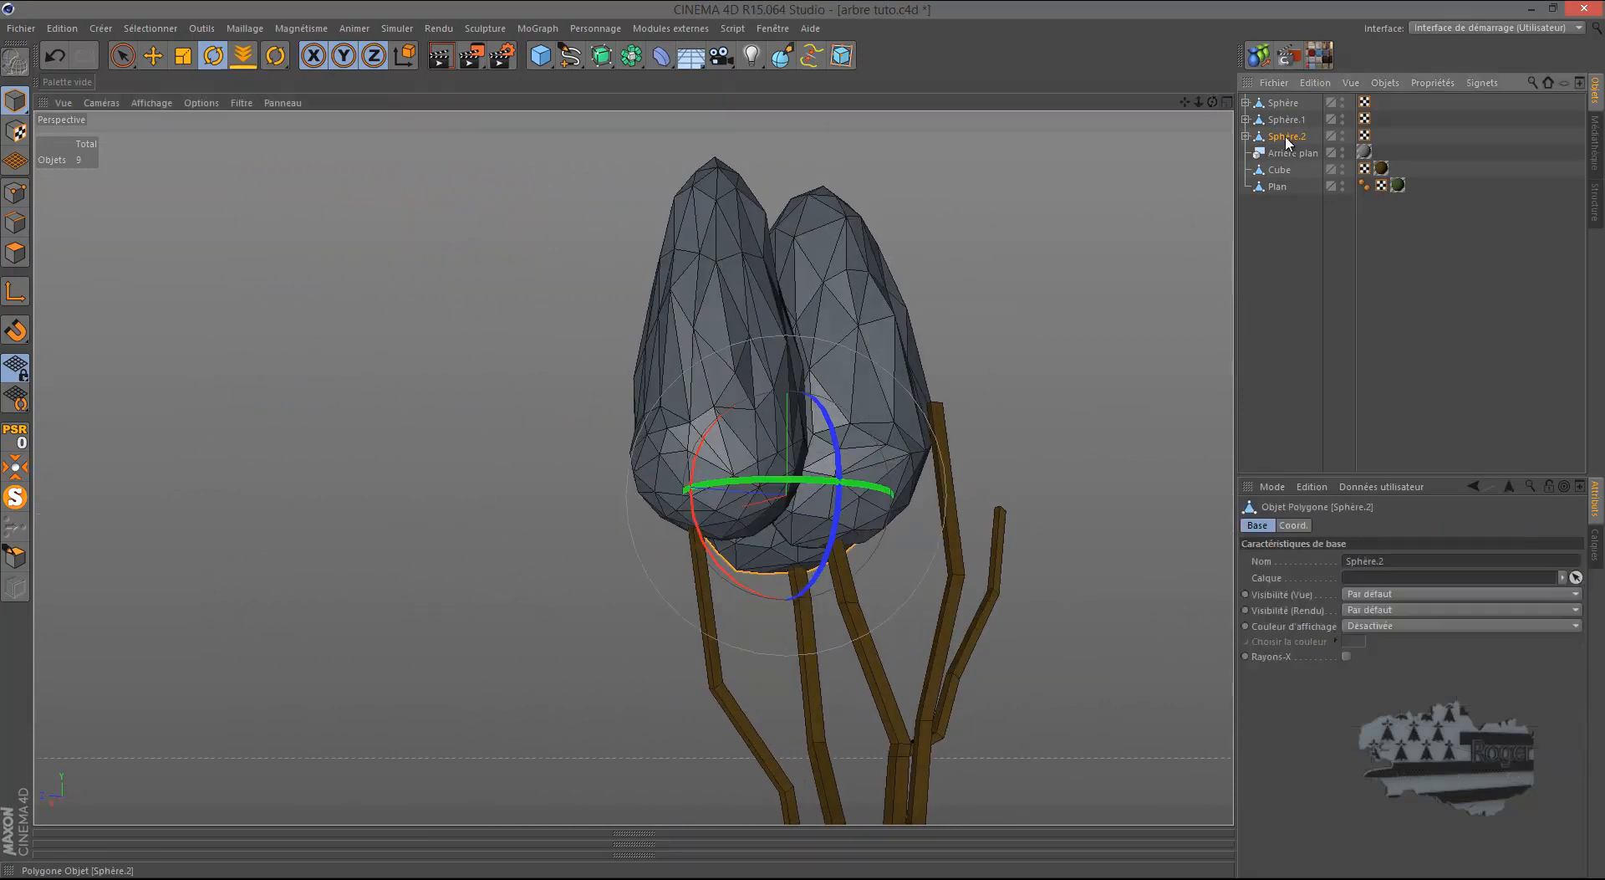
left_click_drag(1287, 138, 1285, 140, "ctrl")
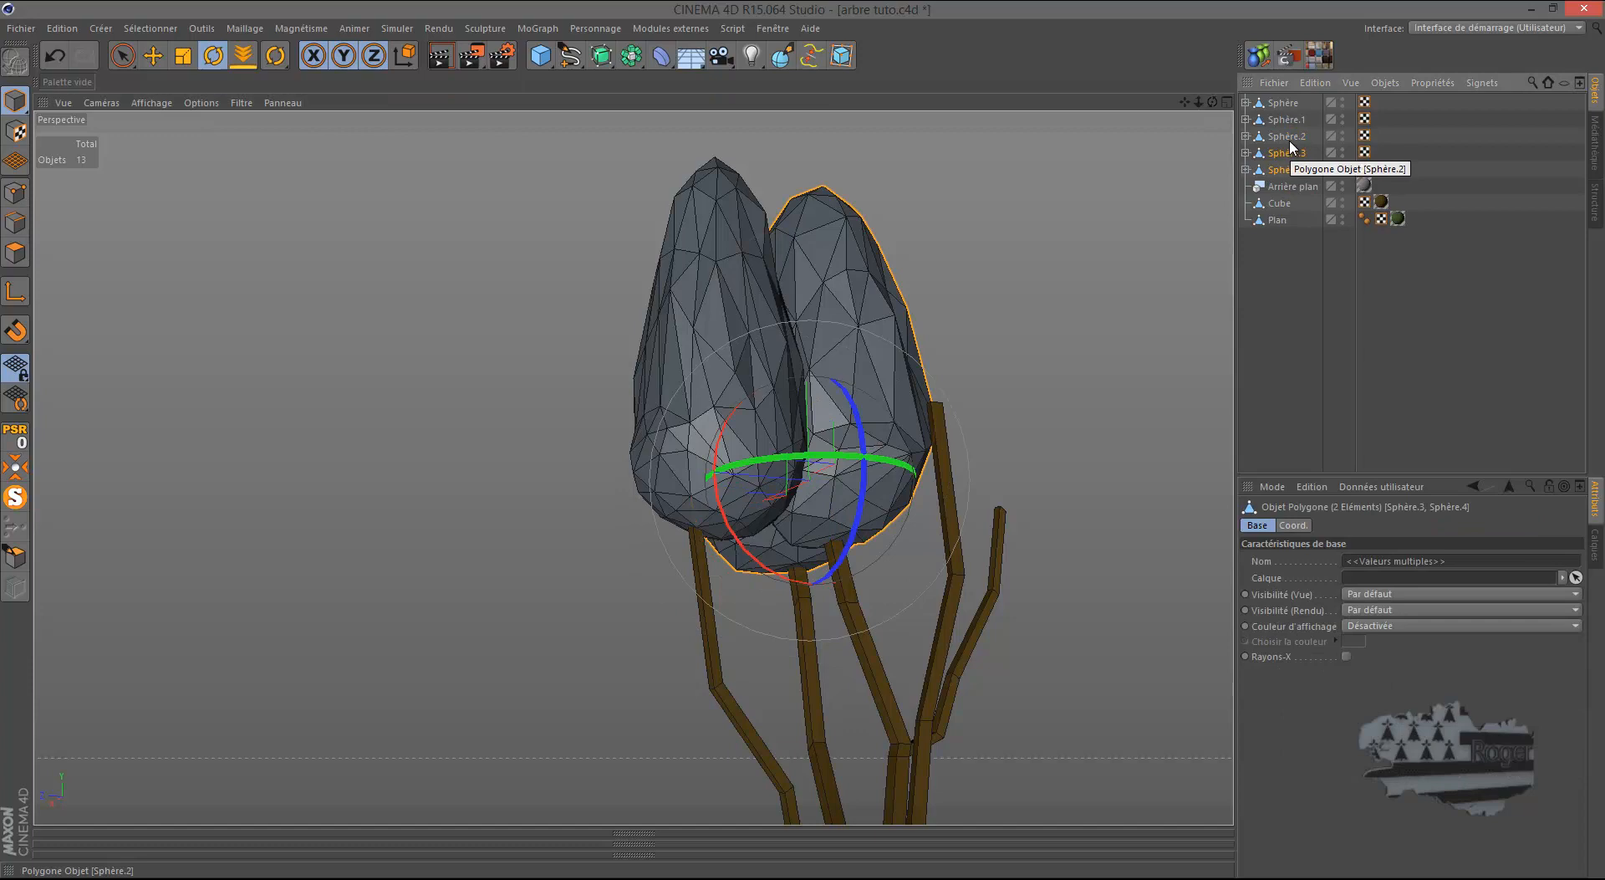
left_click(55, 55)
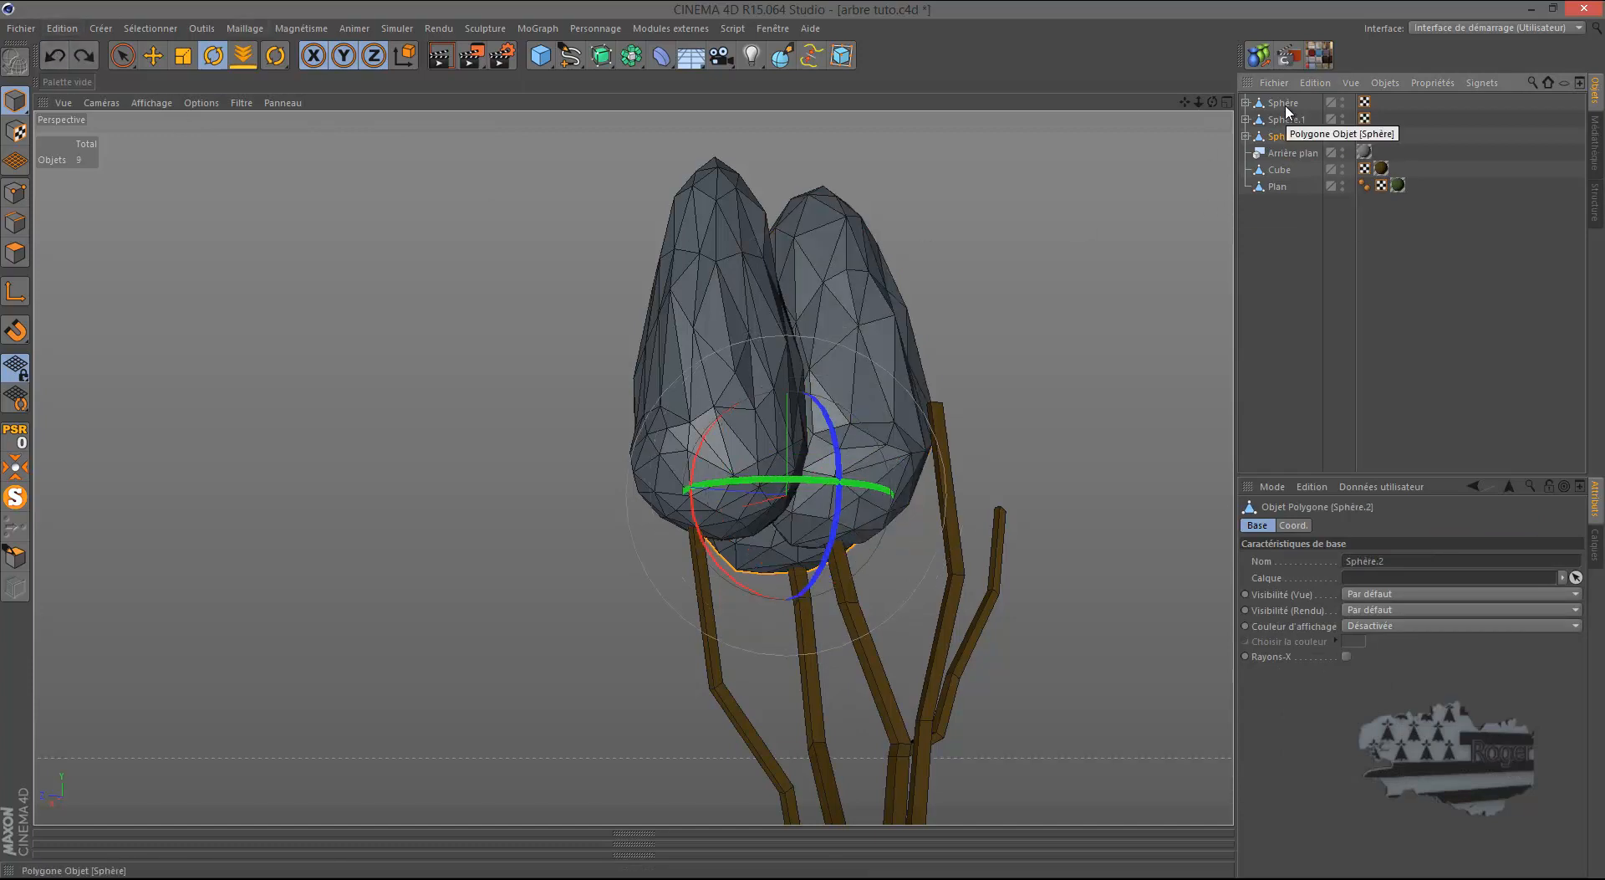
Step: Duplicate the middle-branch and outer-branch spheres, then move the outer sphere's copy along X and Z onto a bare branch and raise it about 78 cm
left_click_drag(1296, 164, 1291, 228, "ctrl")
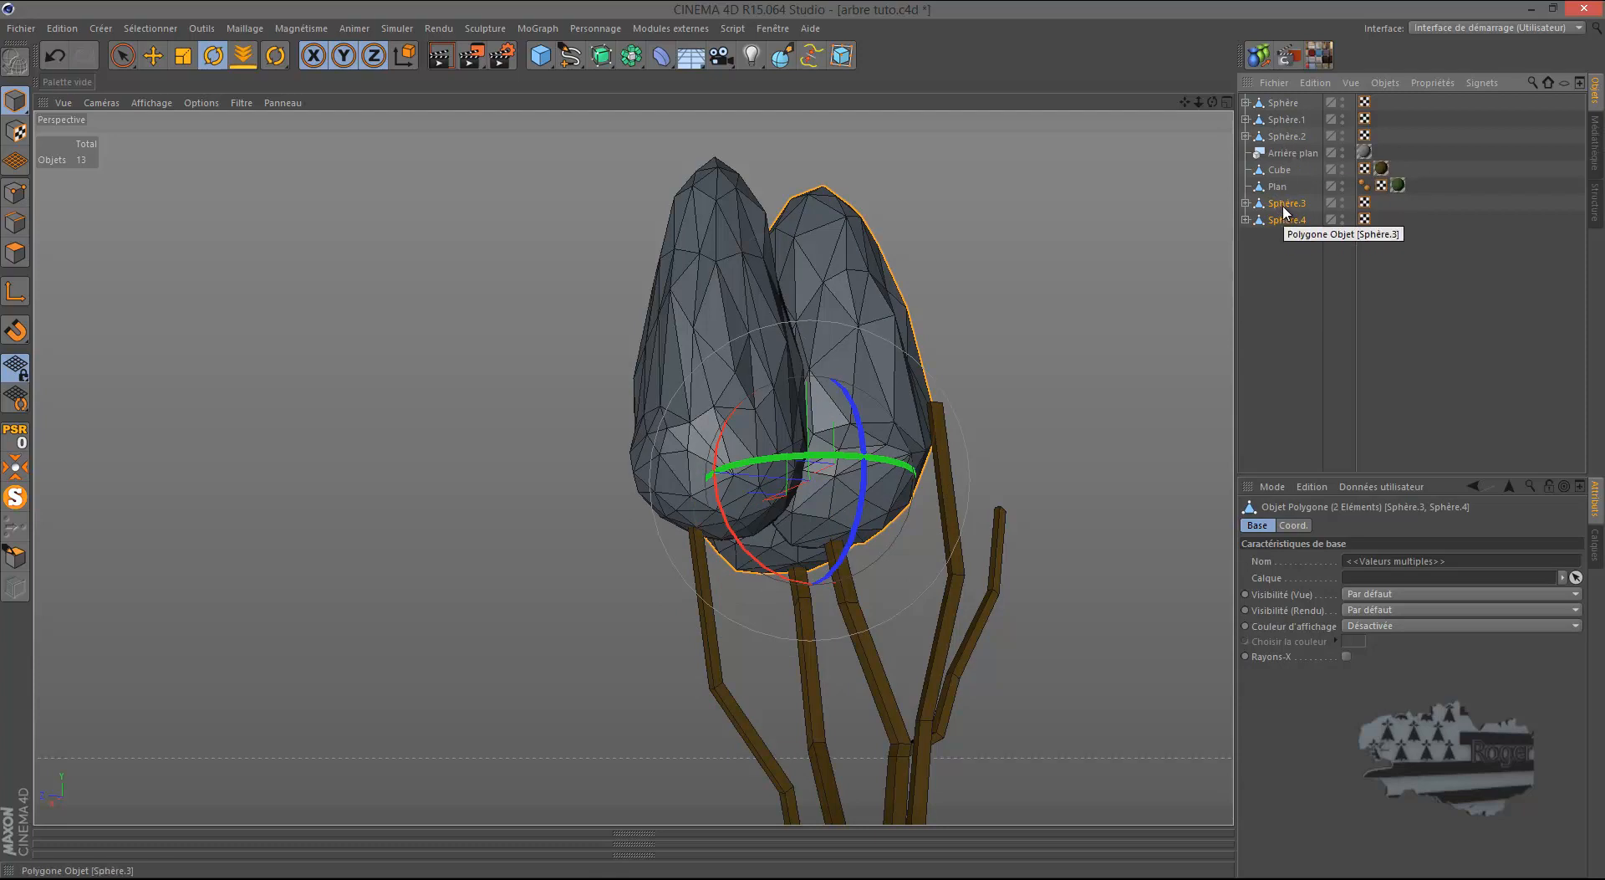
key("e")
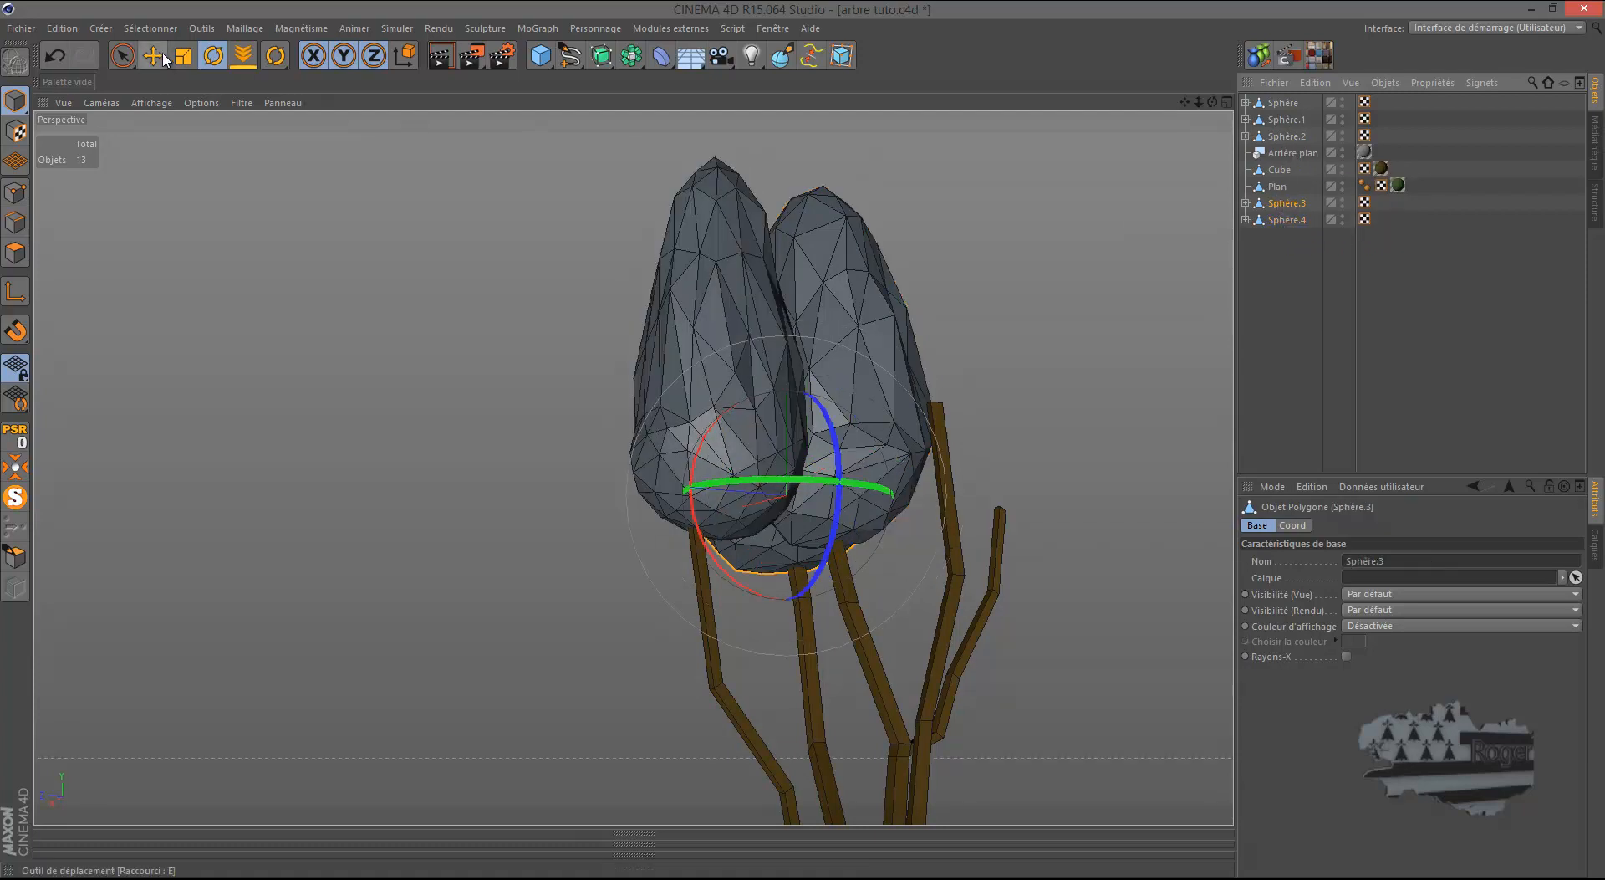
left_click_drag(1212, 103, 807, 439)
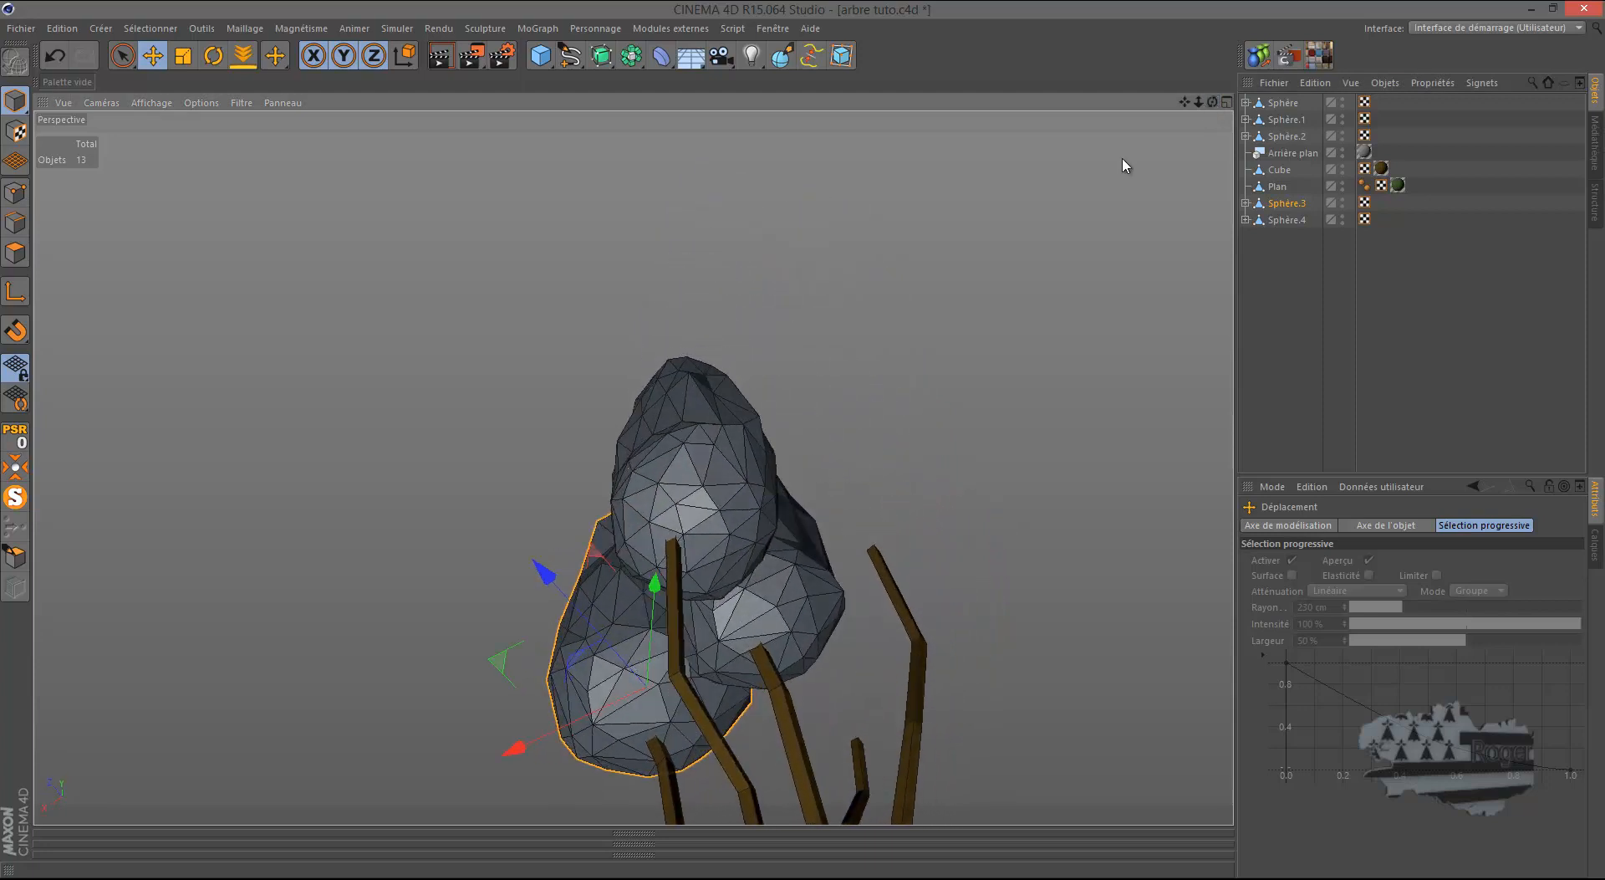
left_click_drag(540, 739, 670, 724)
left_click_drag(665, 513, 774, 601)
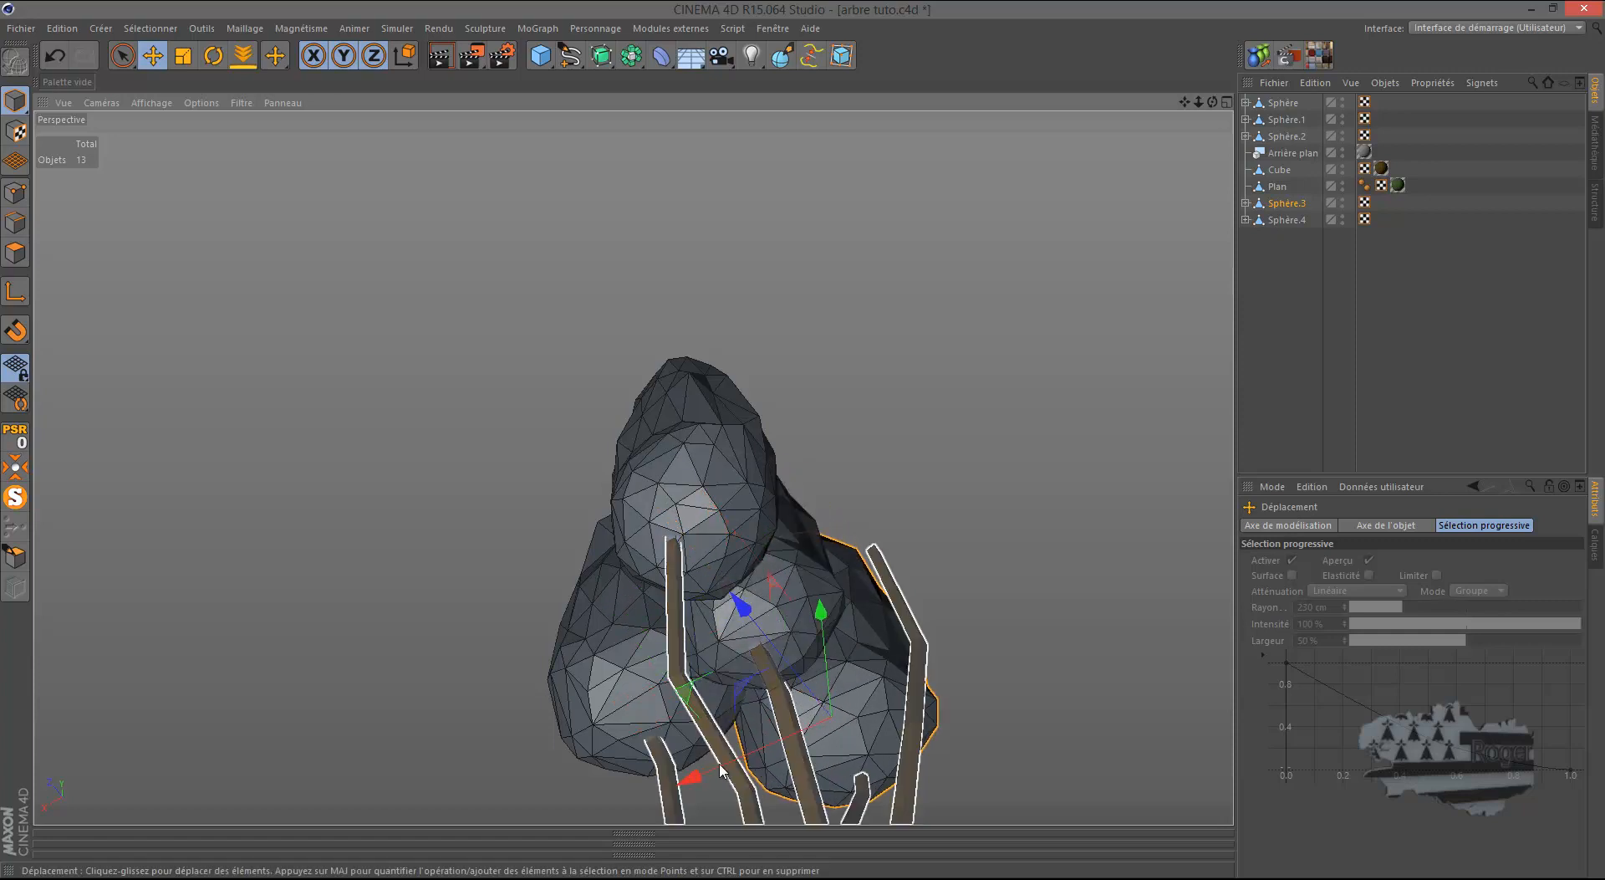
left_click_drag(691, 784, 681, 763)
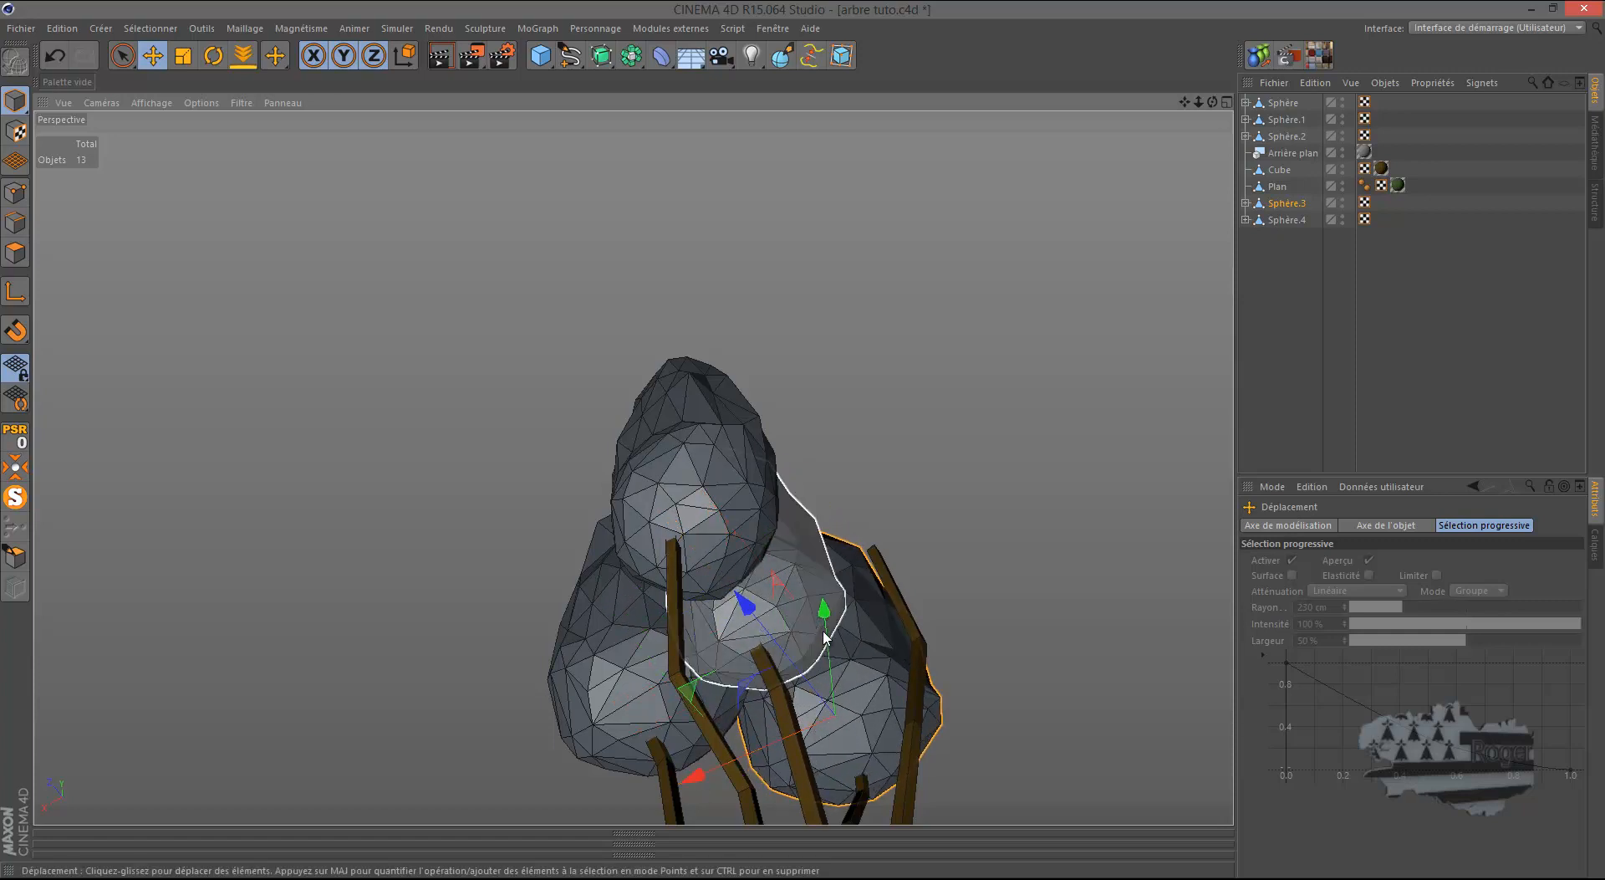
left_click_drag(824, 615, 827, 605)
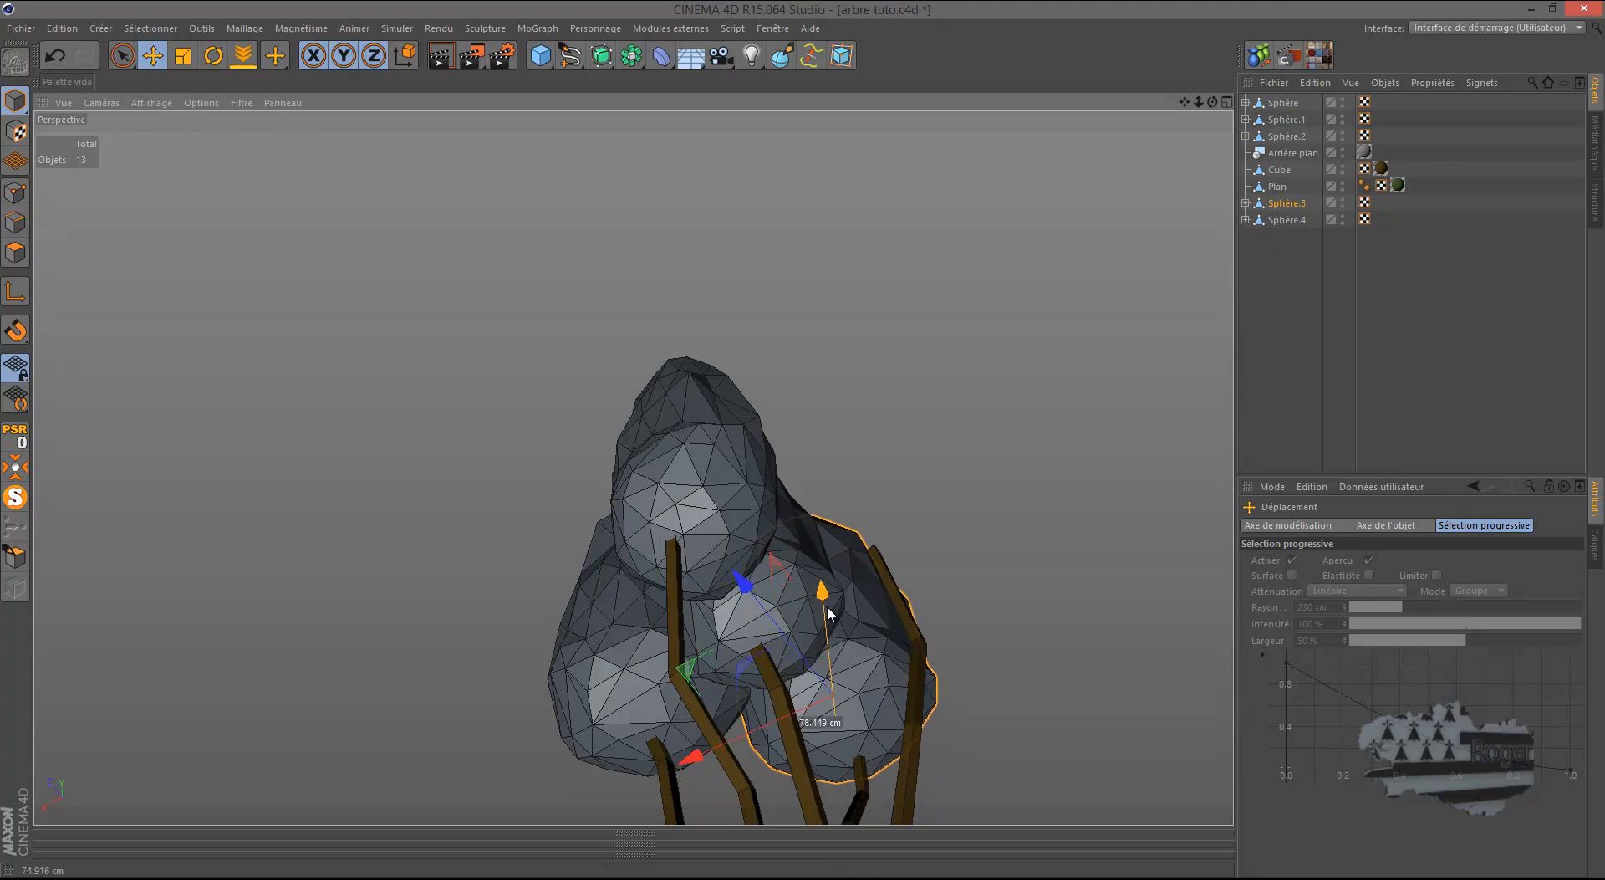
Step: Rotate the newly placed sphere about its vertical axis and tilt it slightly so its facets and orientation differ from the neighbouring ones
left_click_drag(1211, 103, 801, 439)
scroll(306, 423, "down", 1)
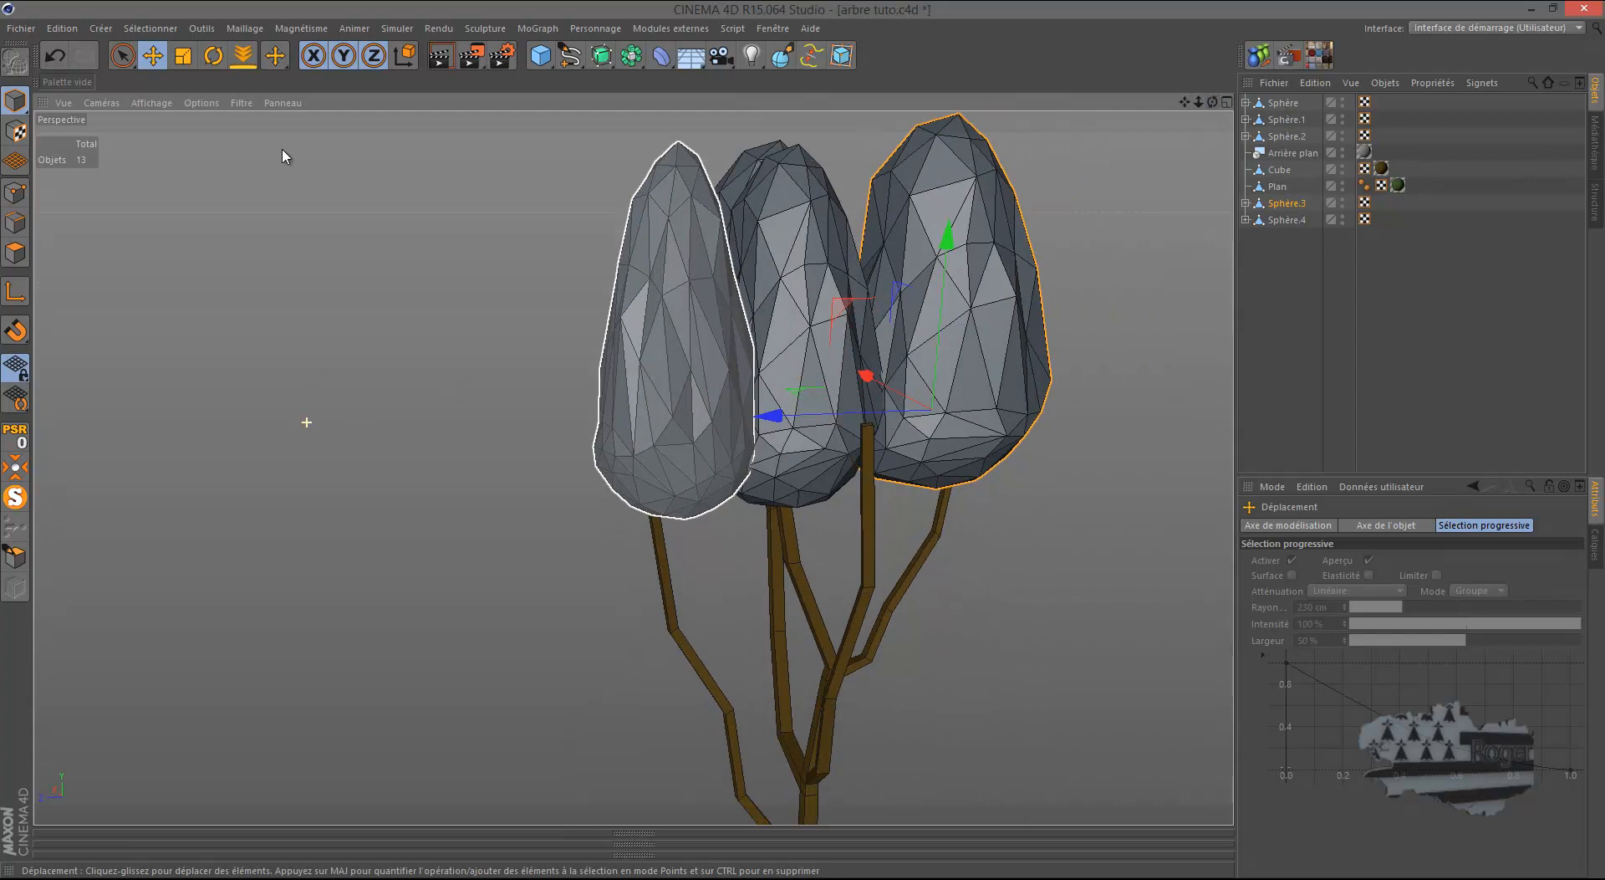
left_click(213, 56)
left_click_drag(995, 443, 876, 455)
left_click_drag(899, 369, 877, 398)
left_click_drag(798, 441, 800, 441, "alt")
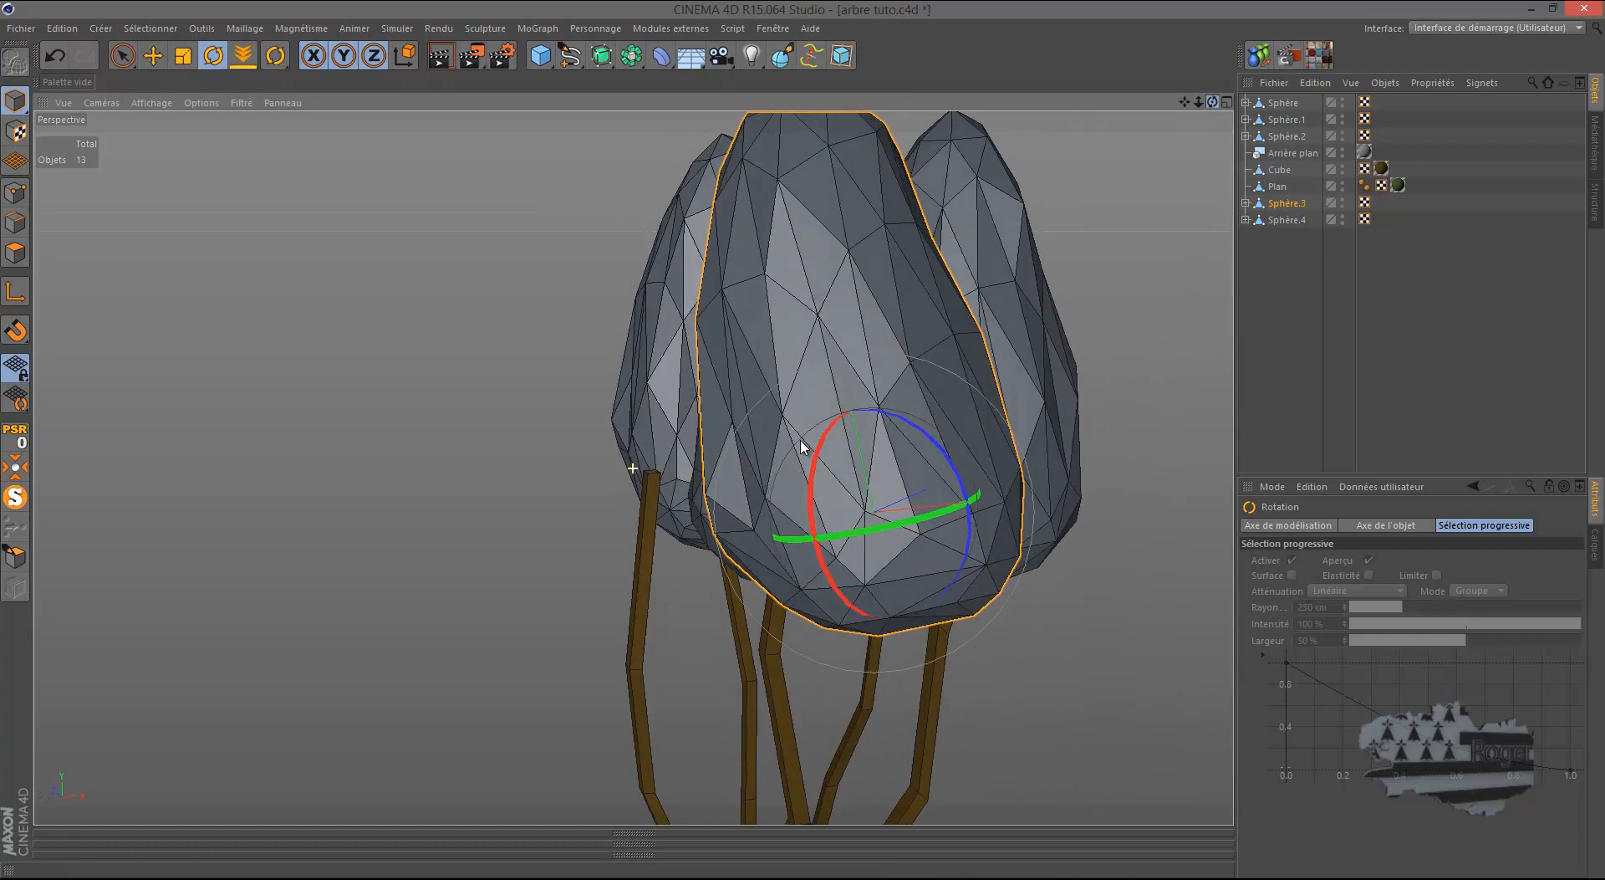
left_click_drag(951, 461, 959, 502)
left_click_drag(1212, 101, 798, 439)
left_click_drag(610, 459, 608, 465)
scroll(663, 351, "down", 4)
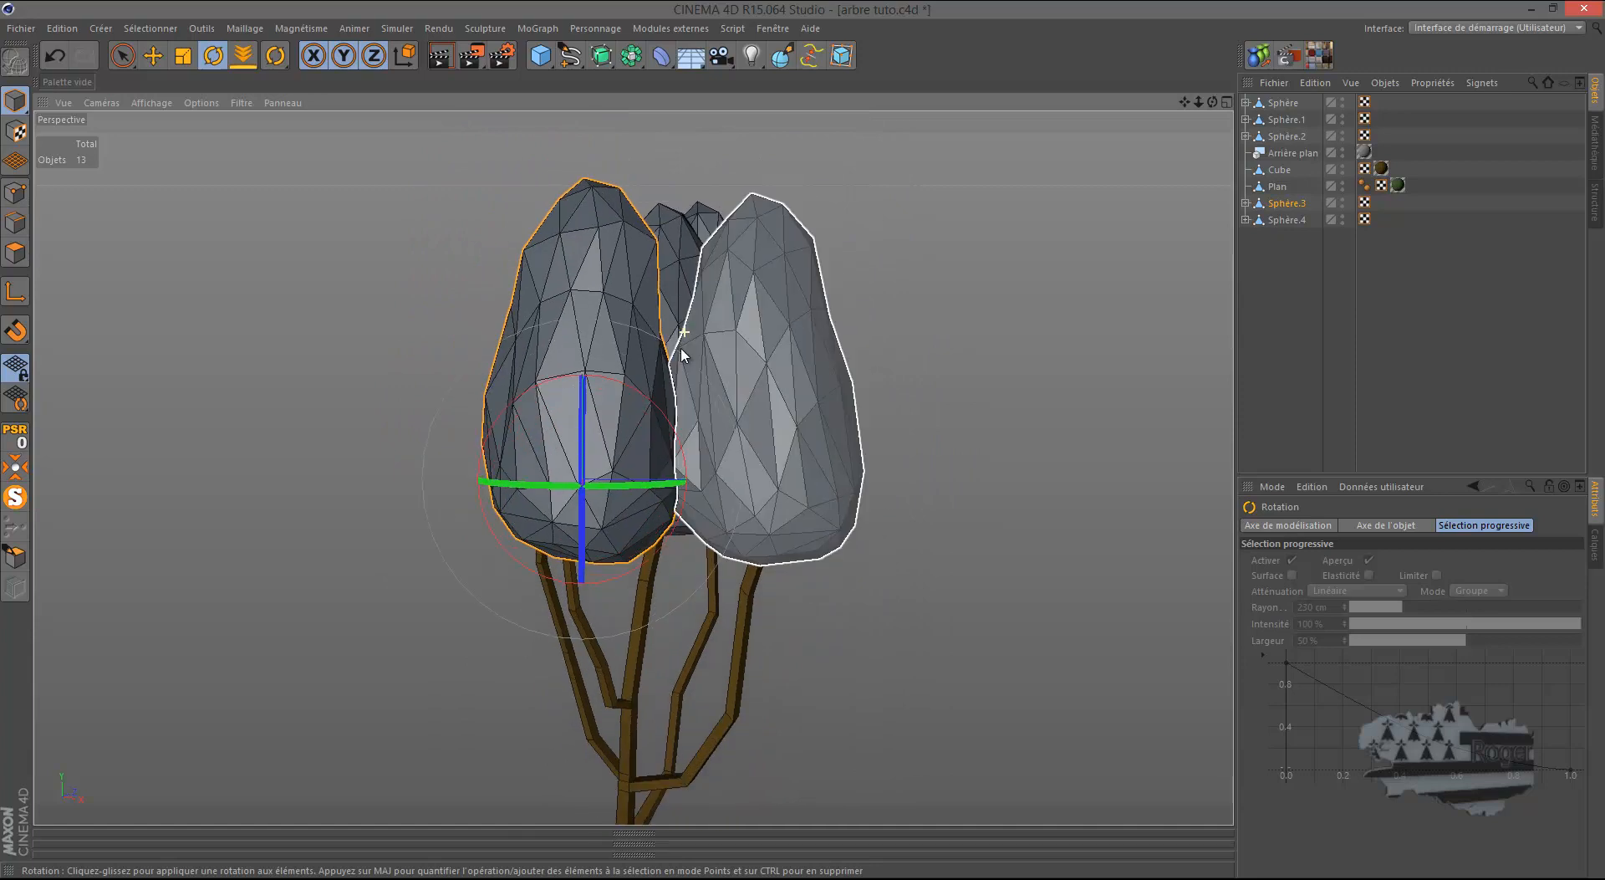
Step: Undo the width-only scaling tried on the rotated sphere, unlock the Y axis and scale the sphere down slightly on all axes
left_click(177, 56)
left_click_drag(368, 322, 349, 390)
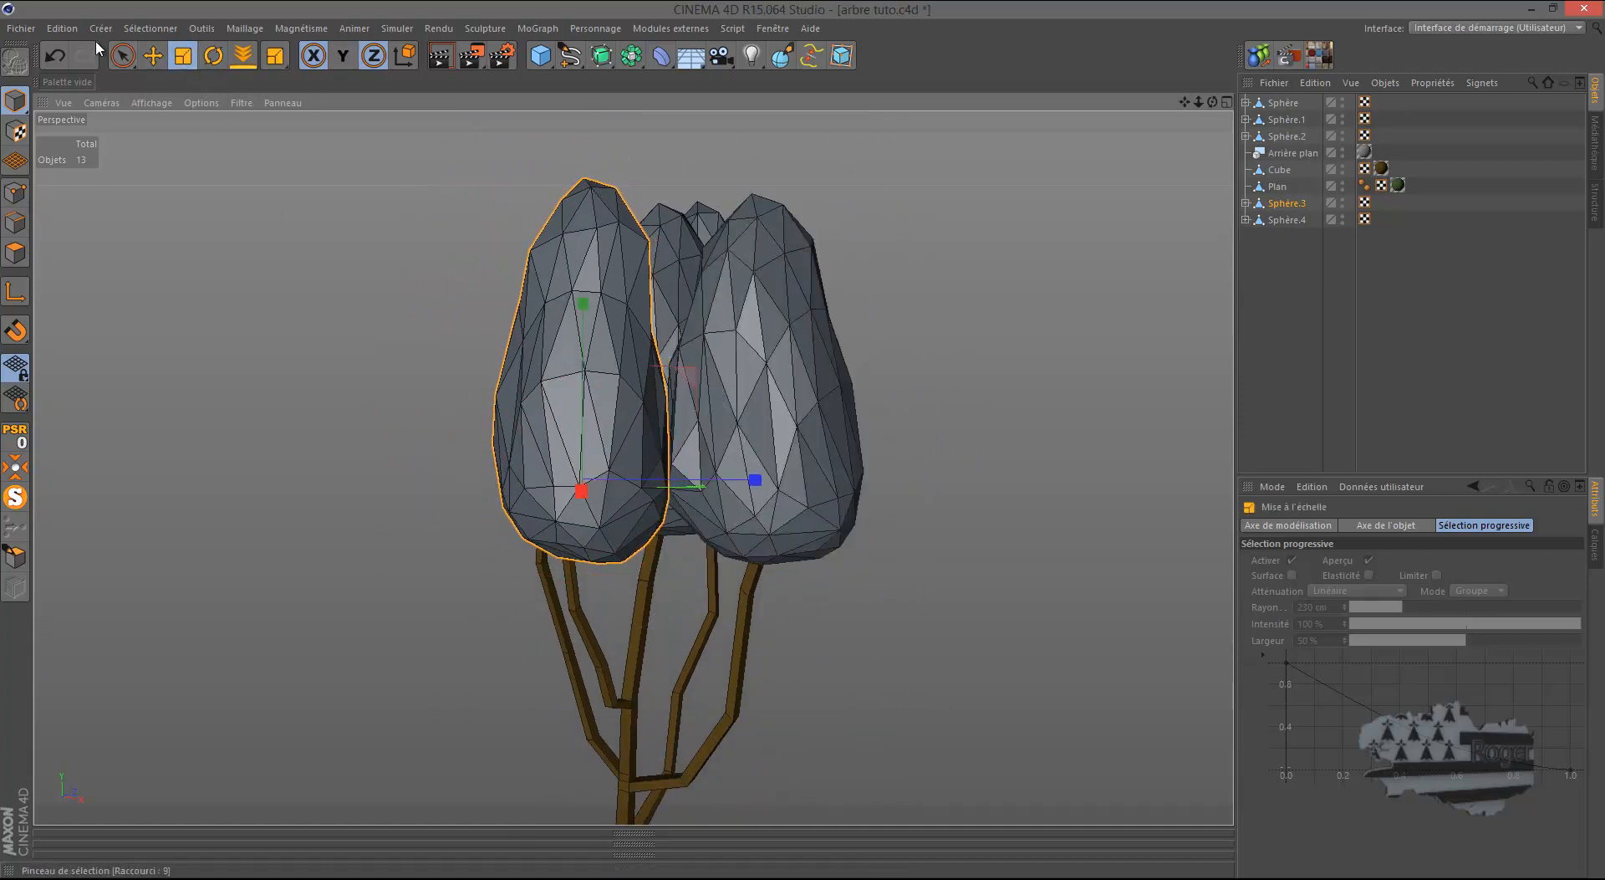
left_click(57, 56)
left_click(342, 56)
left_click_drag(367, 266, 495, 266)
Step: Scale the second sphere, Sphère.1, up slightly on all axes
left_click(664, 234)
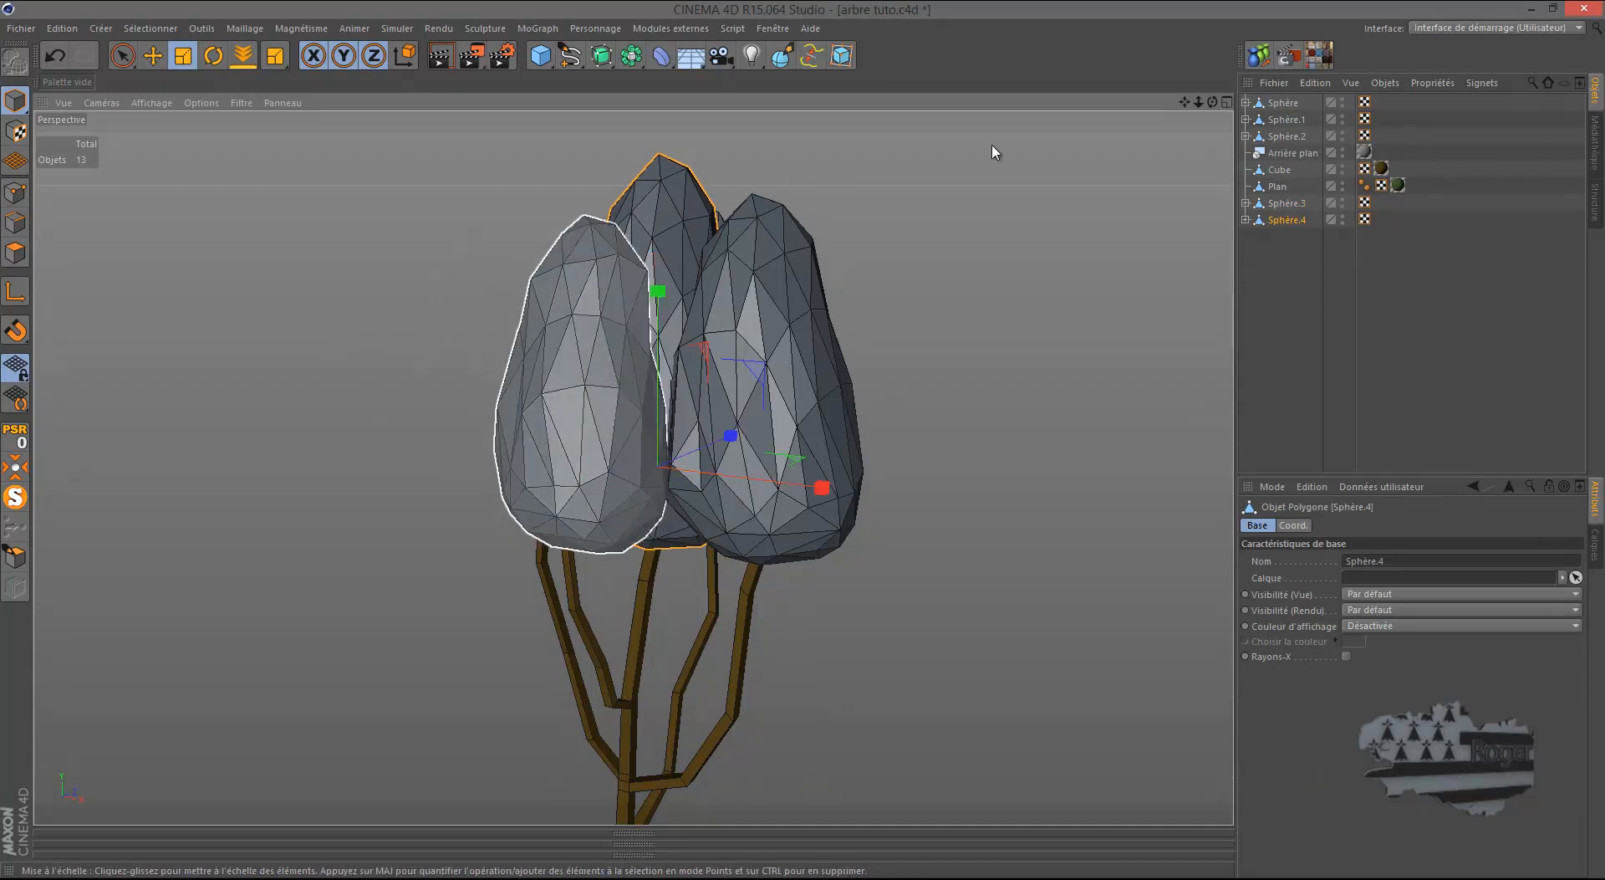
left_click_drag(1213, 102, 993, 424)
left_click(993, 425)
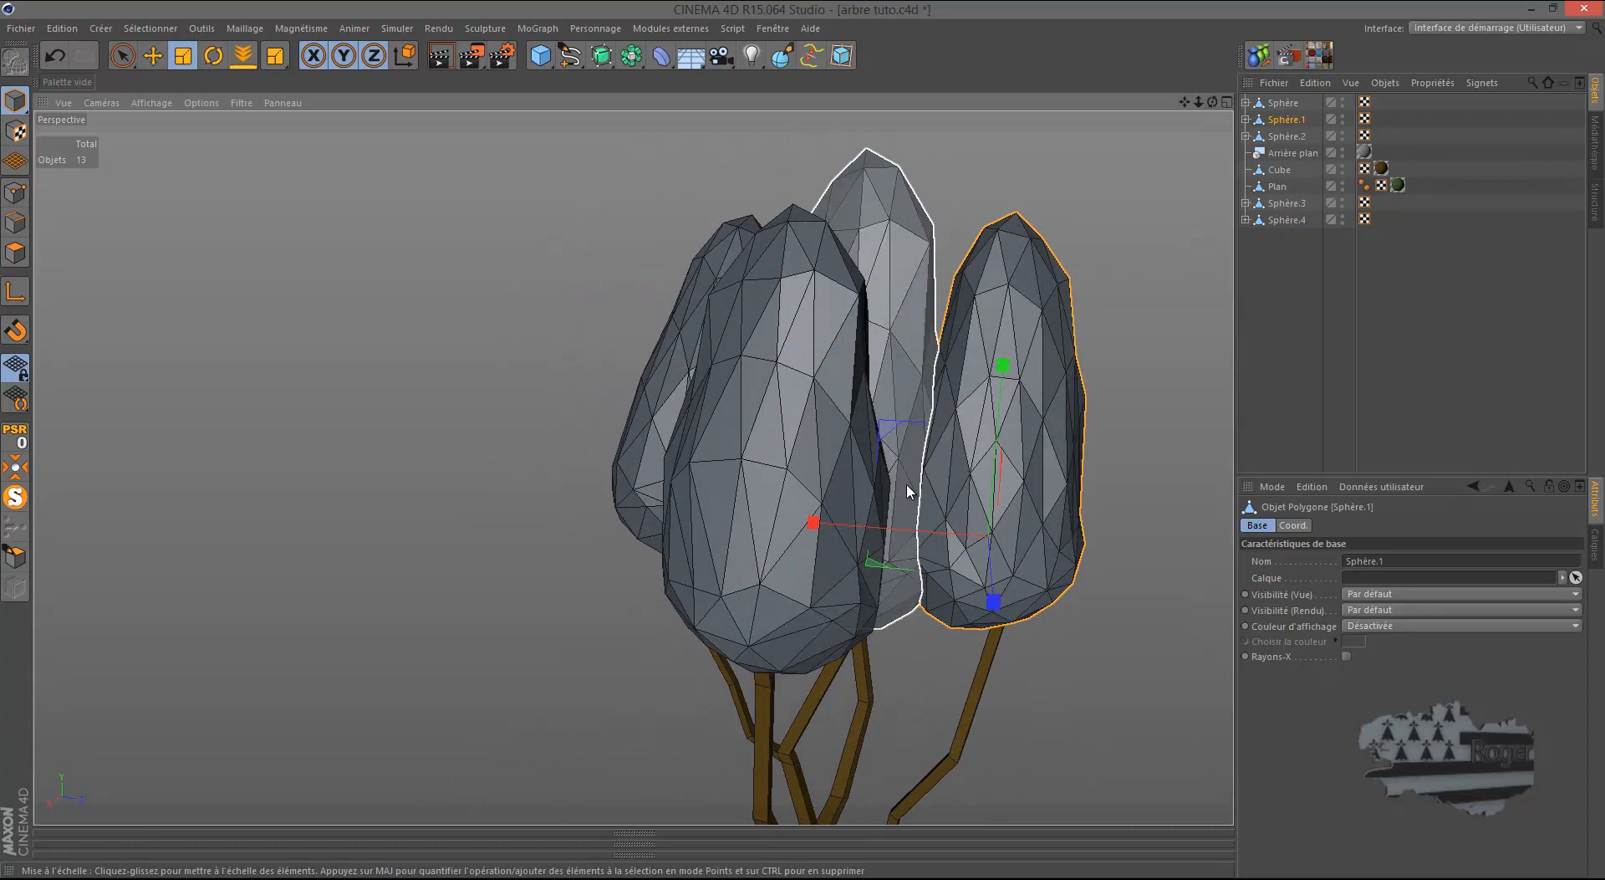
left_click_drag(376, 412, 419, 417)
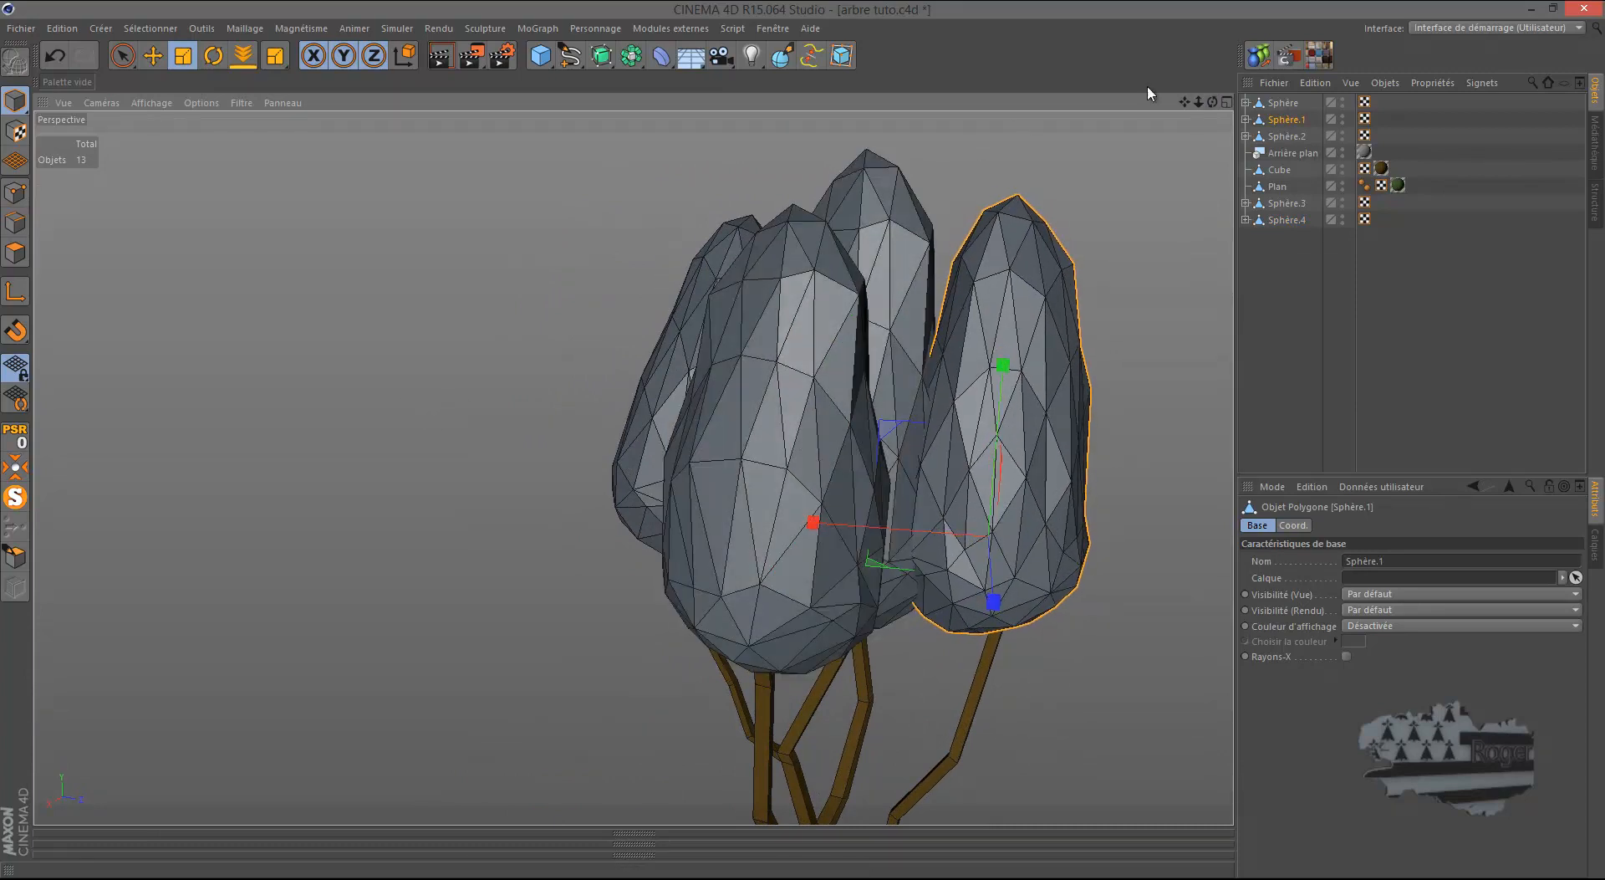
left_click_drag(1212, 102, 808, 445)
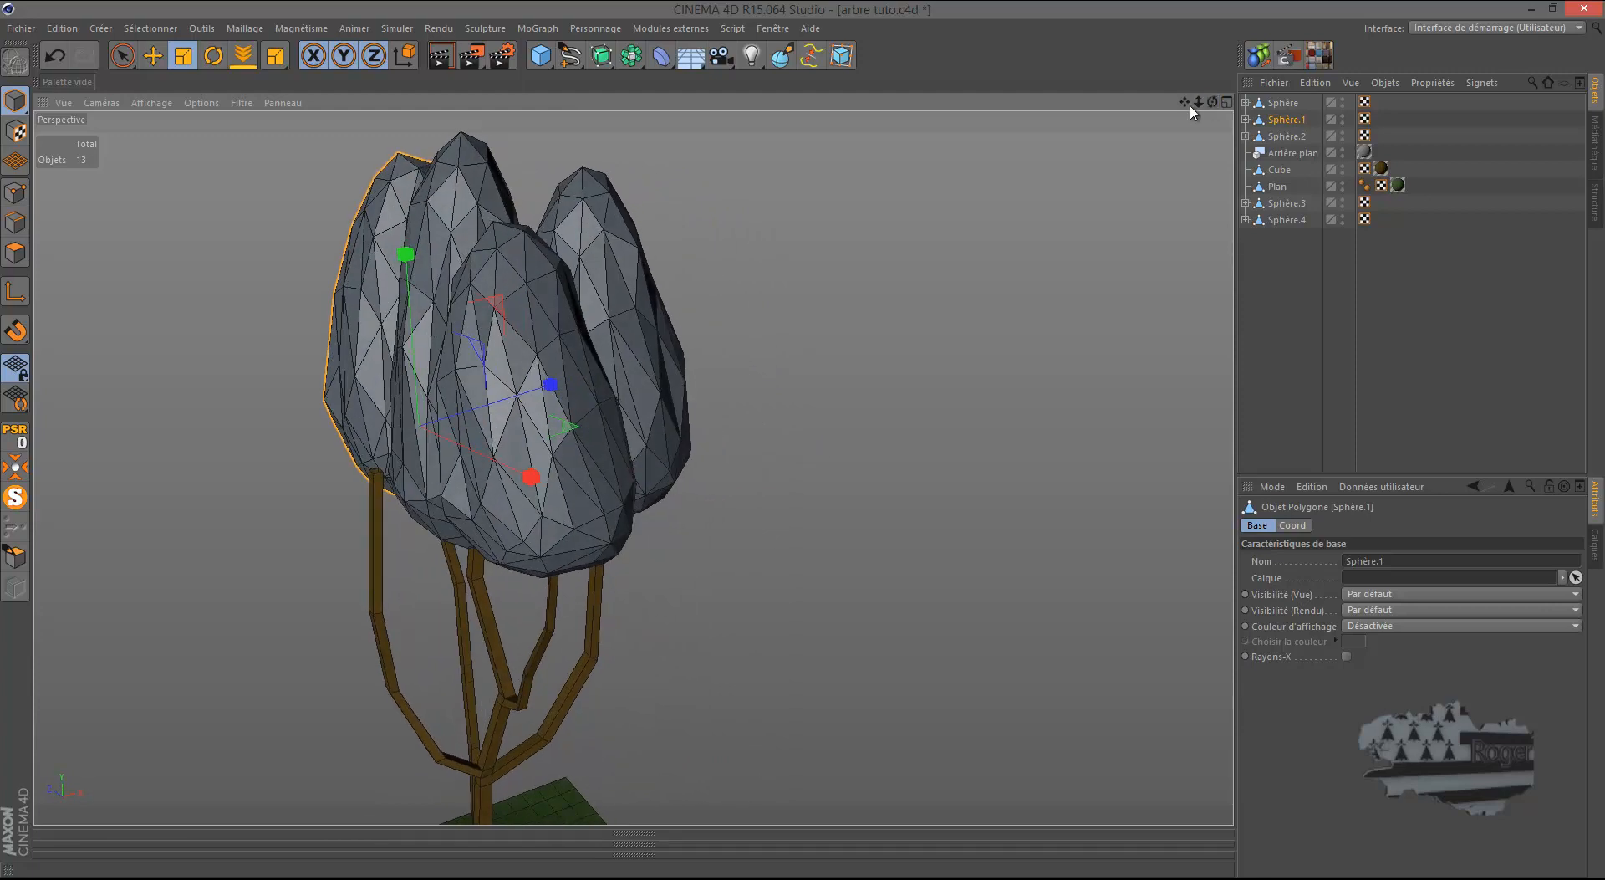
Step: Move the remaining copy, Sphère.4, from the middle branch onto the last bare branch tip
left_click(1286, 220)
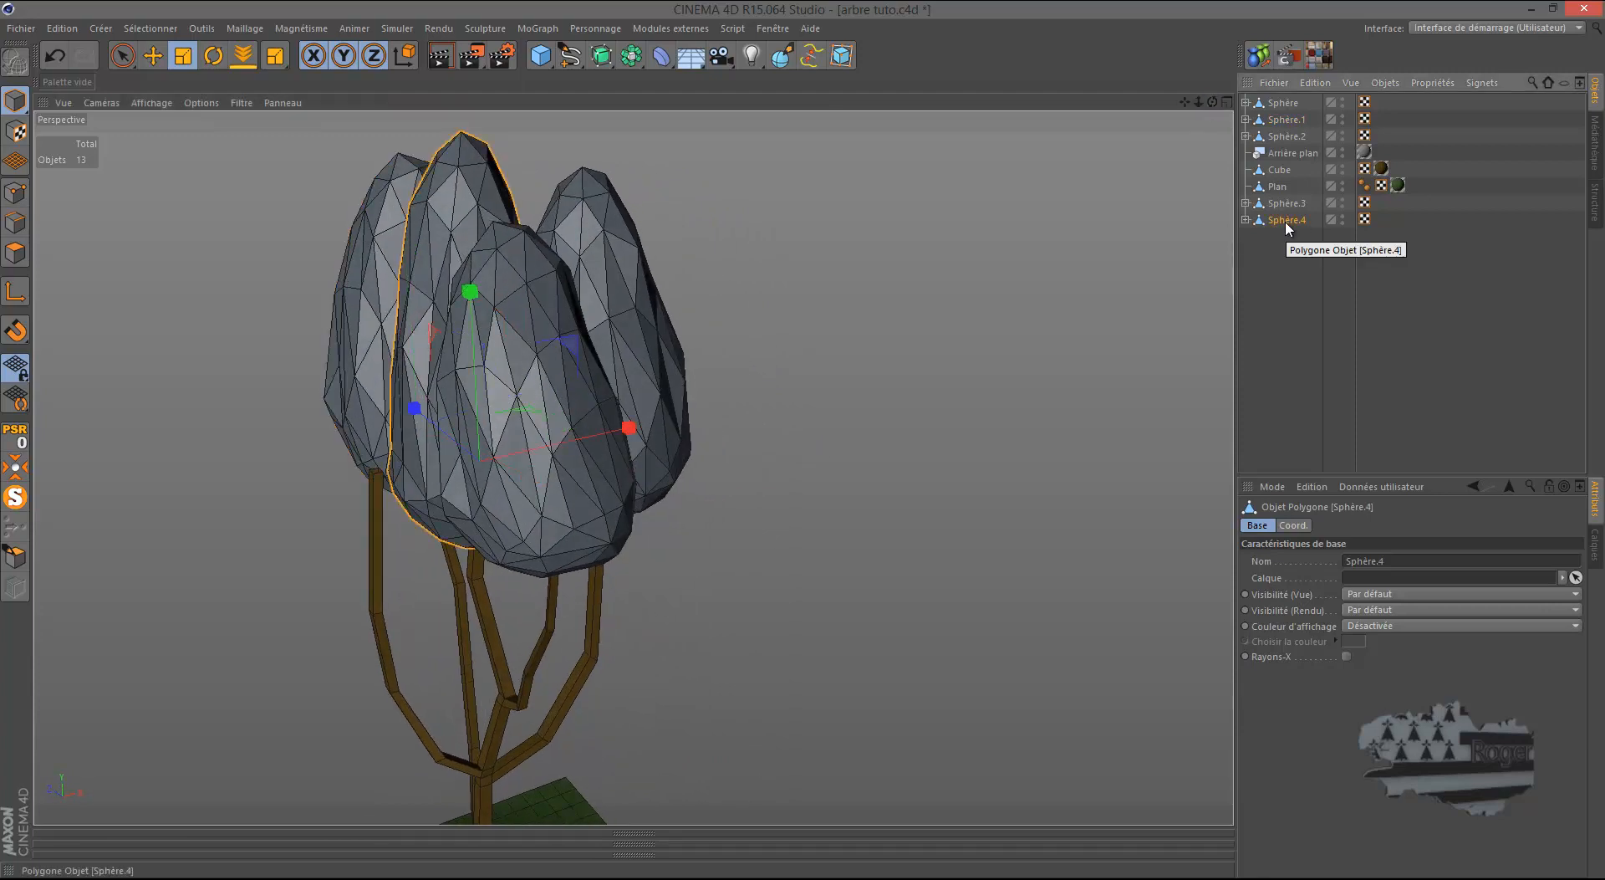
left_click(153, 55)
left_click_drag(1197, 102, 802, 445)
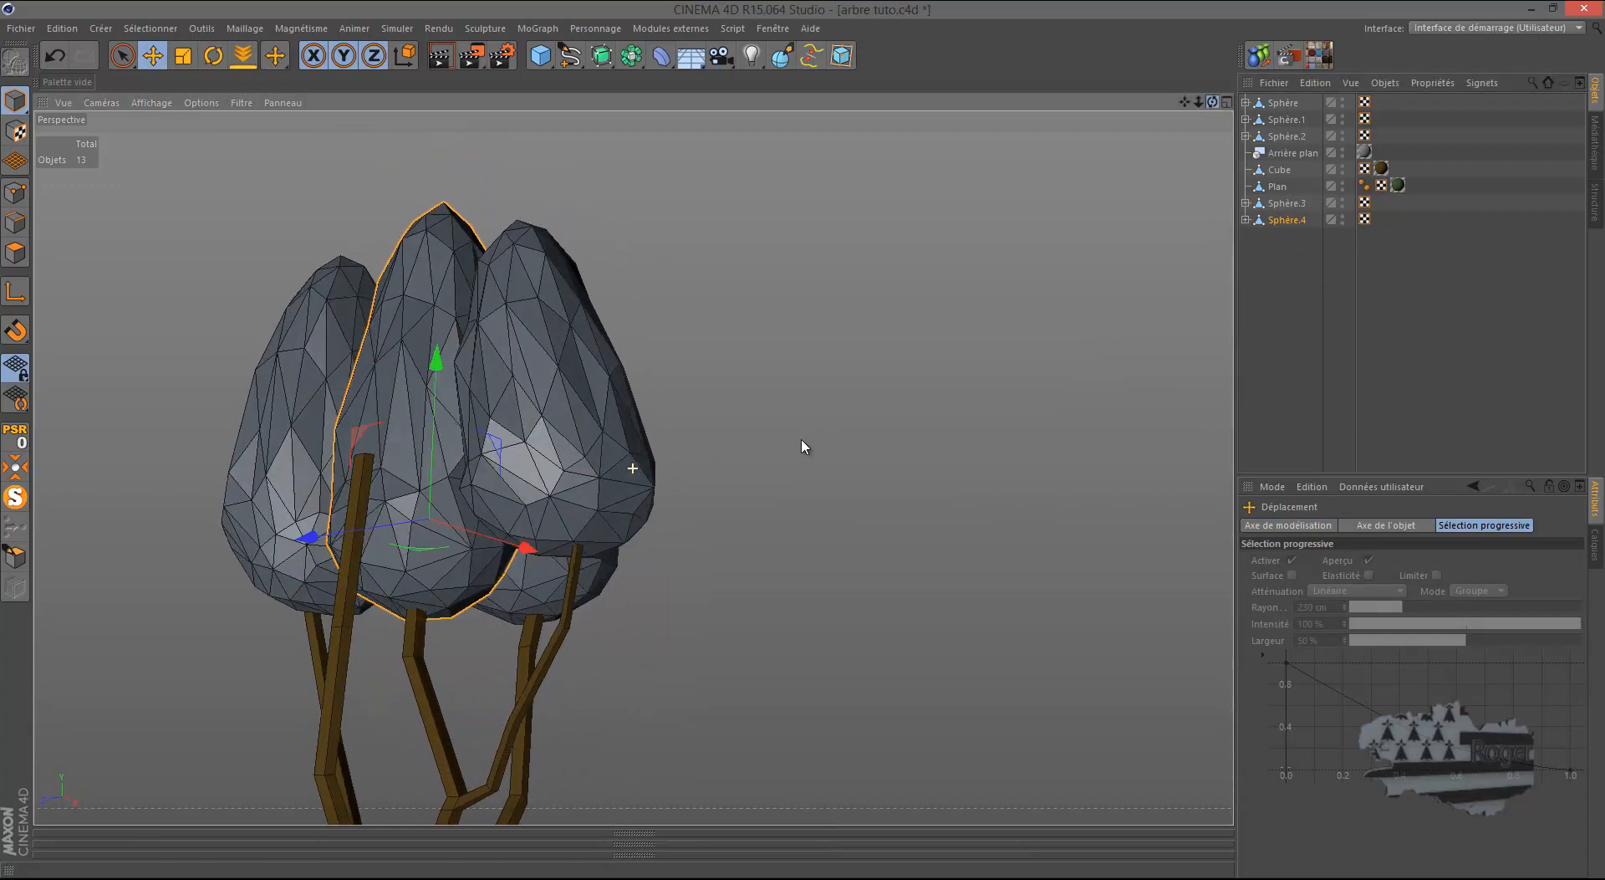
left_click_drag(529, 535, 450, 550)
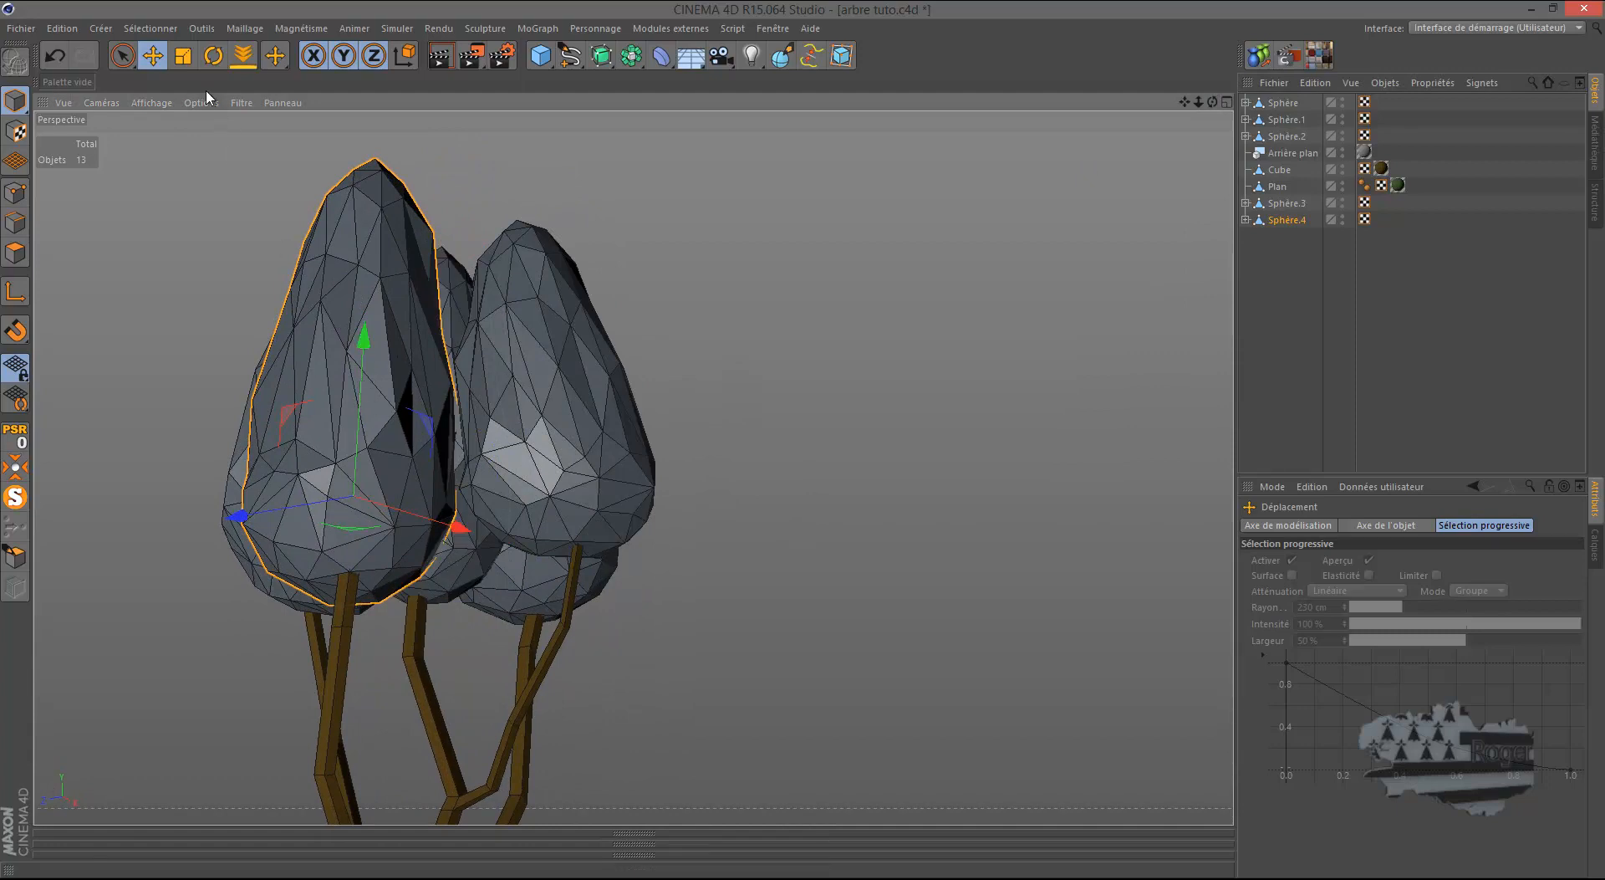
Step: Rescale Sphère.4 slightly, then rotate it about its vertical axis and tilt it so it looks different from the others
left_click(183, 56)
left_click_drag(165, 240, 170, 306)
left_click_drag(1213, 103, 760, 208)
left_click(214, 56)
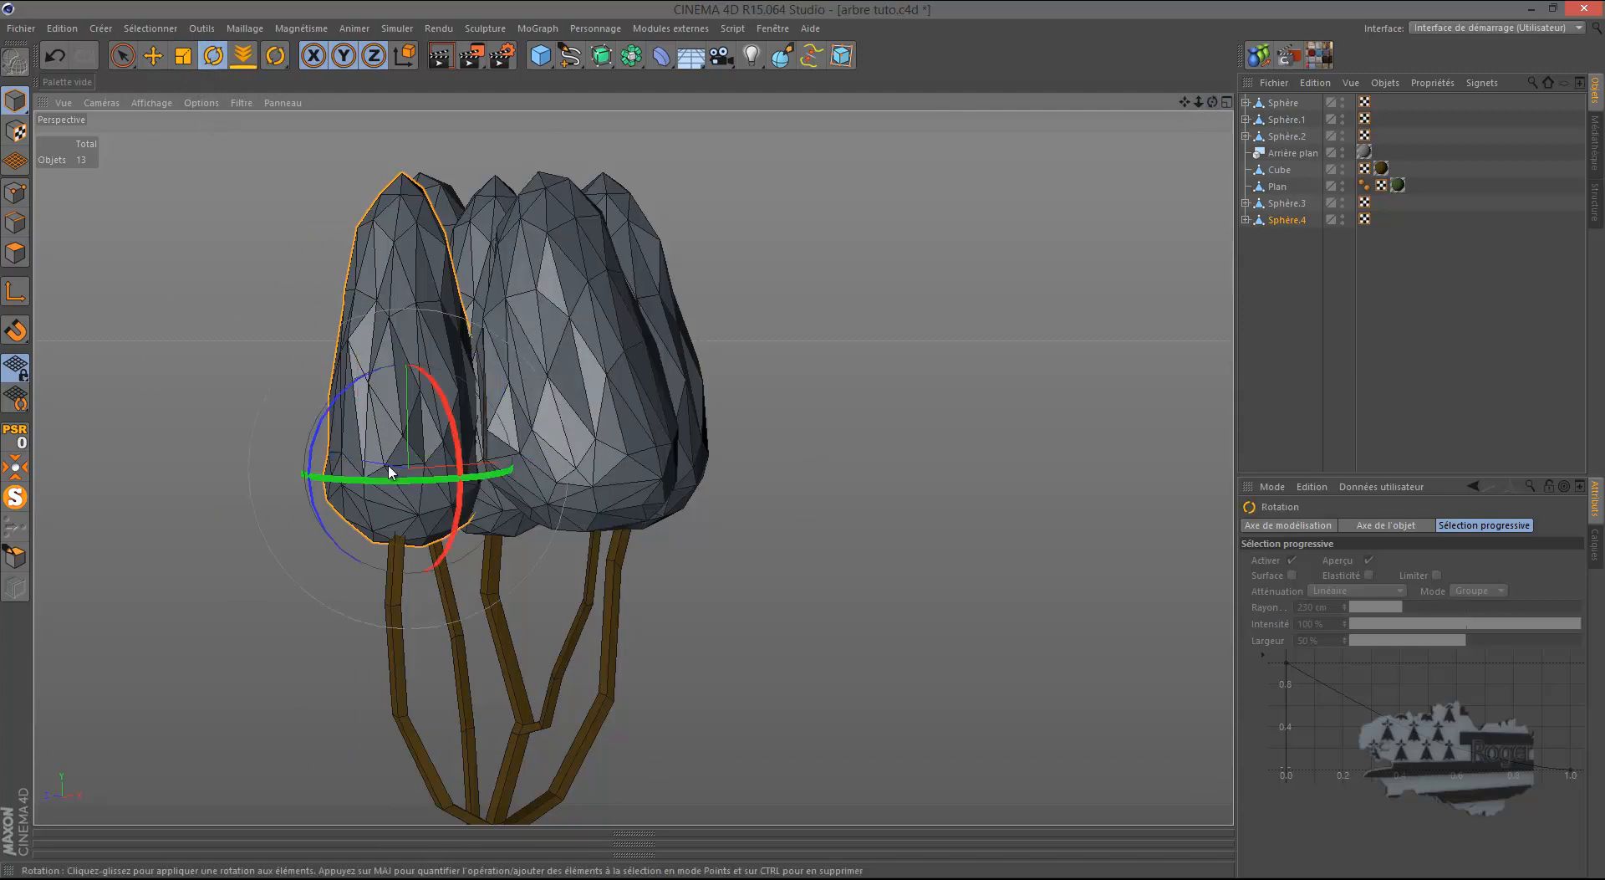
left_click_drag(386, 478, 435, 491)
left_click_drag(347, 421, 349, 410)
left_click_drag(449, 382, 342, 424)
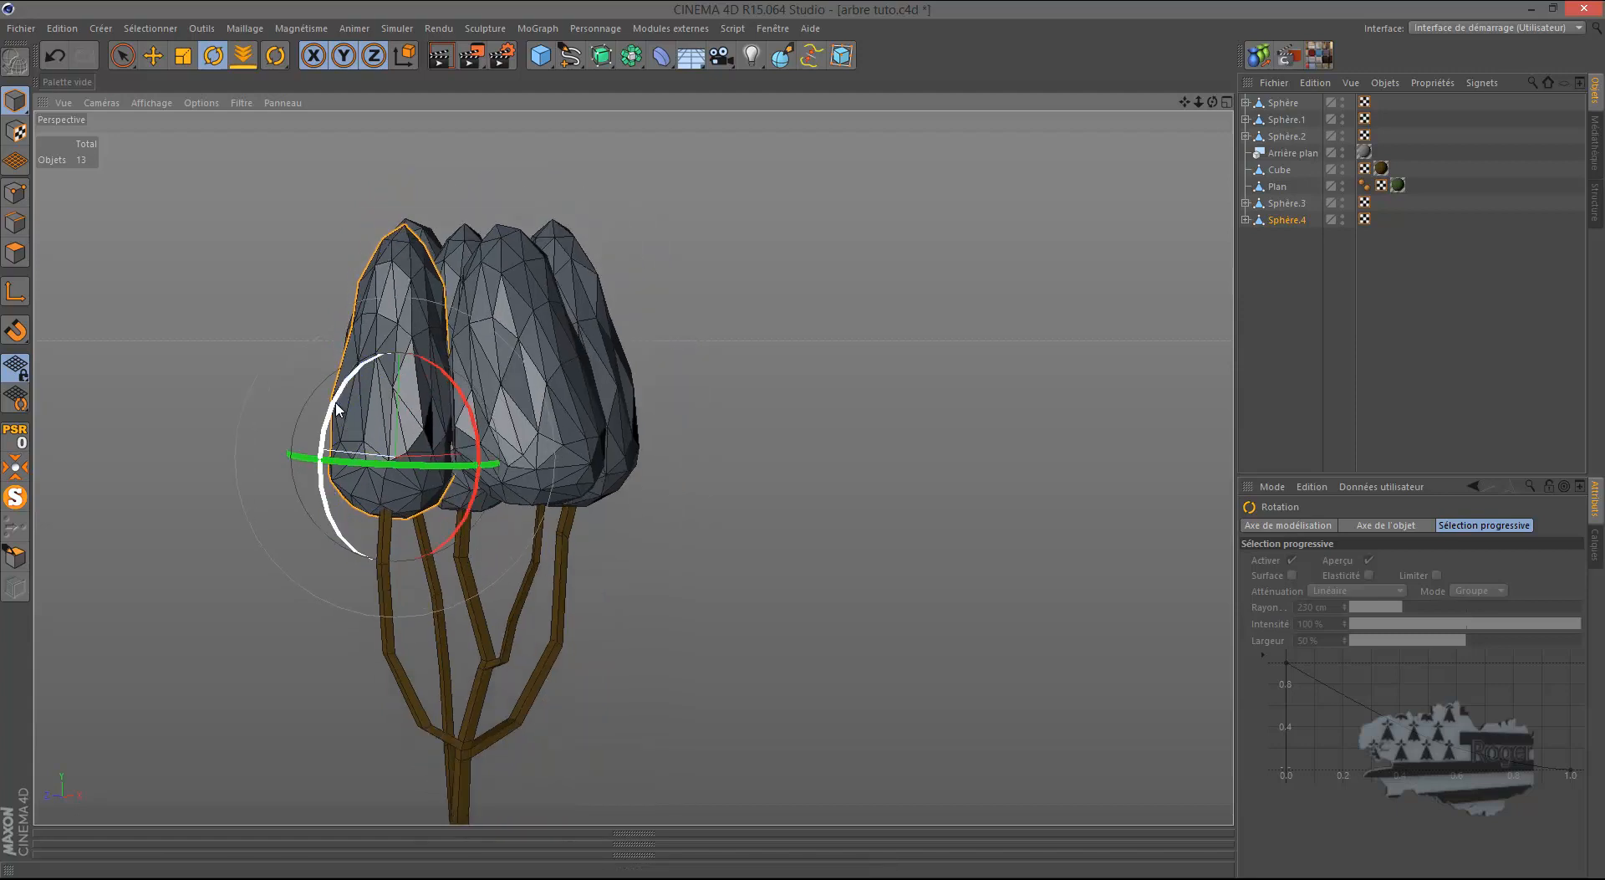
Step: Lower Sphère.4 about 80 cm on its branch and lower Sphère.3 slightly so the foliage heights vary
key("e")
left_click_drag(402, 282, 409, 321)
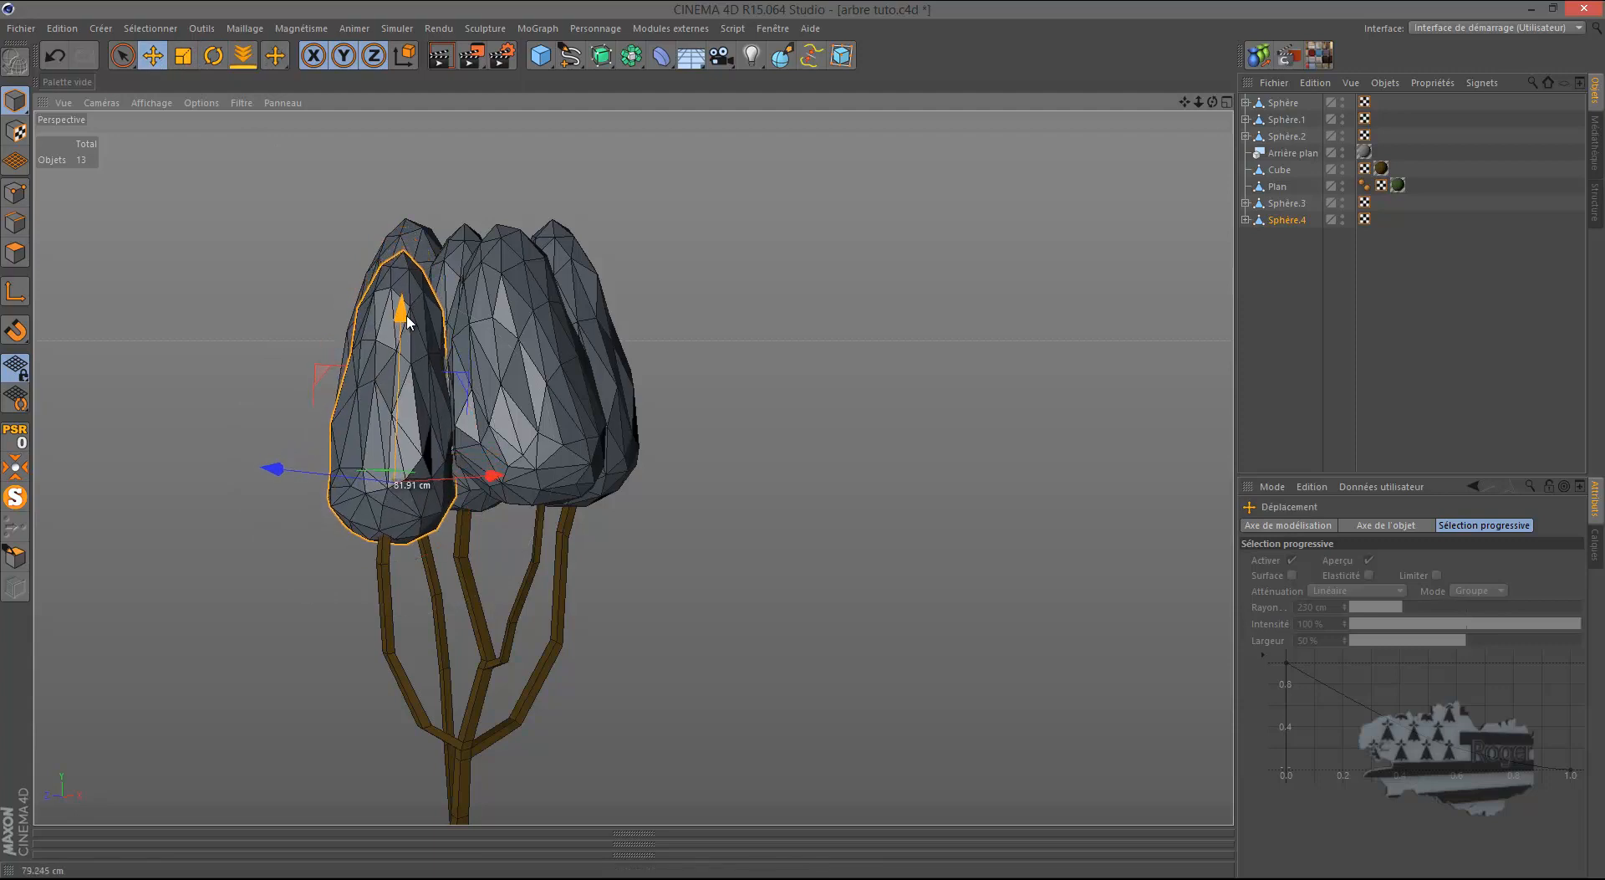
left_click(1285, 203)
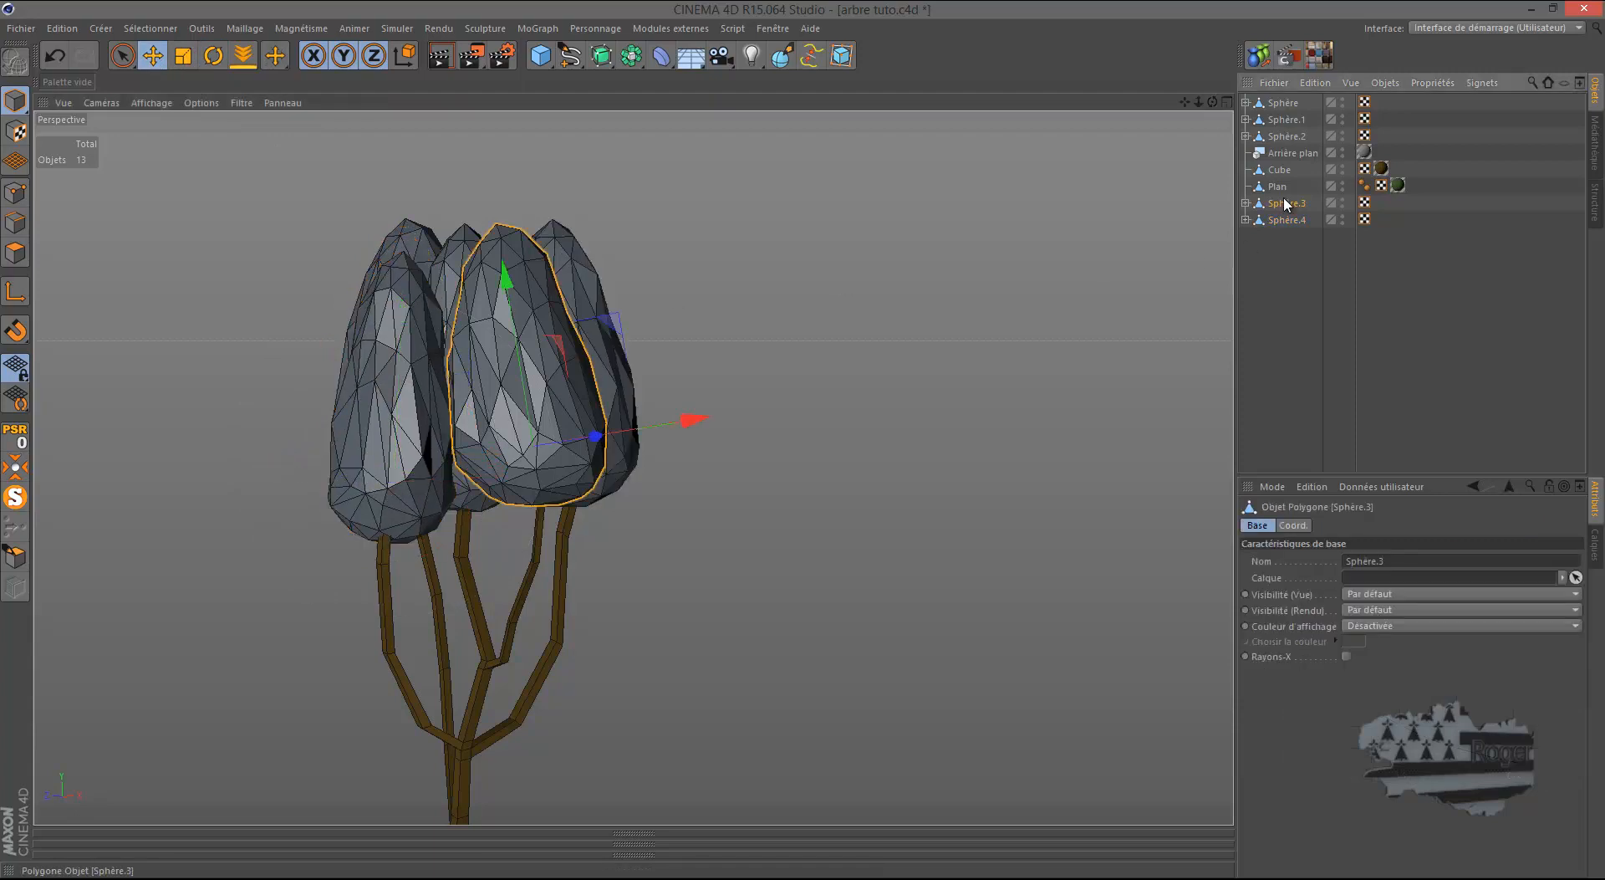
left_click_drag(507, 284, 507, 312)
left_click_drag(1213, 102, 1086, 222)
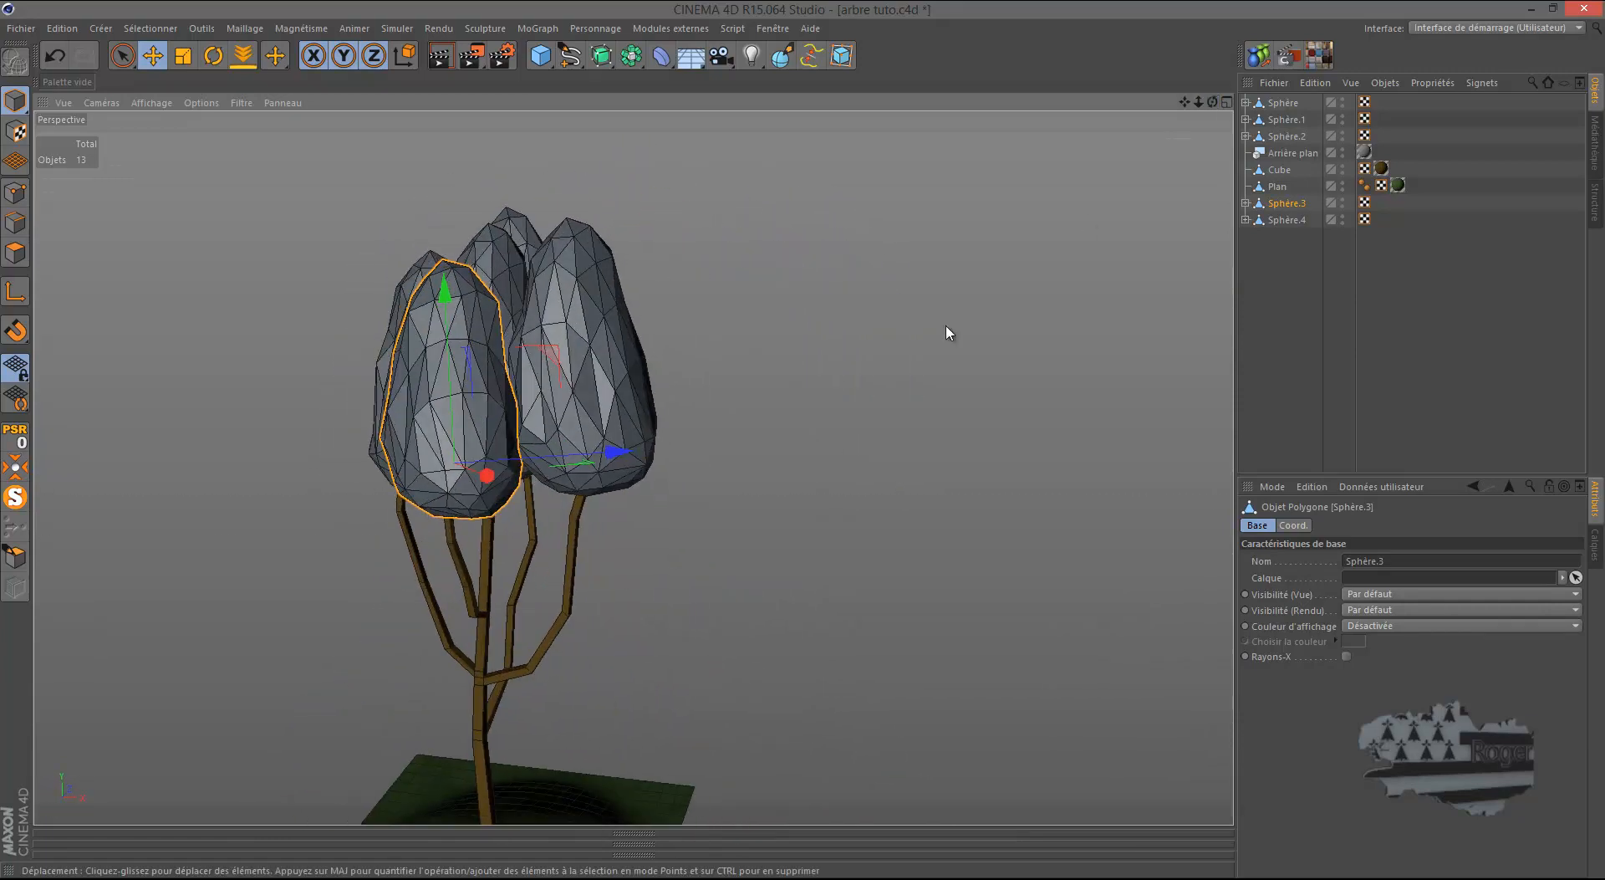
scroll(936, 348, "down", 2)
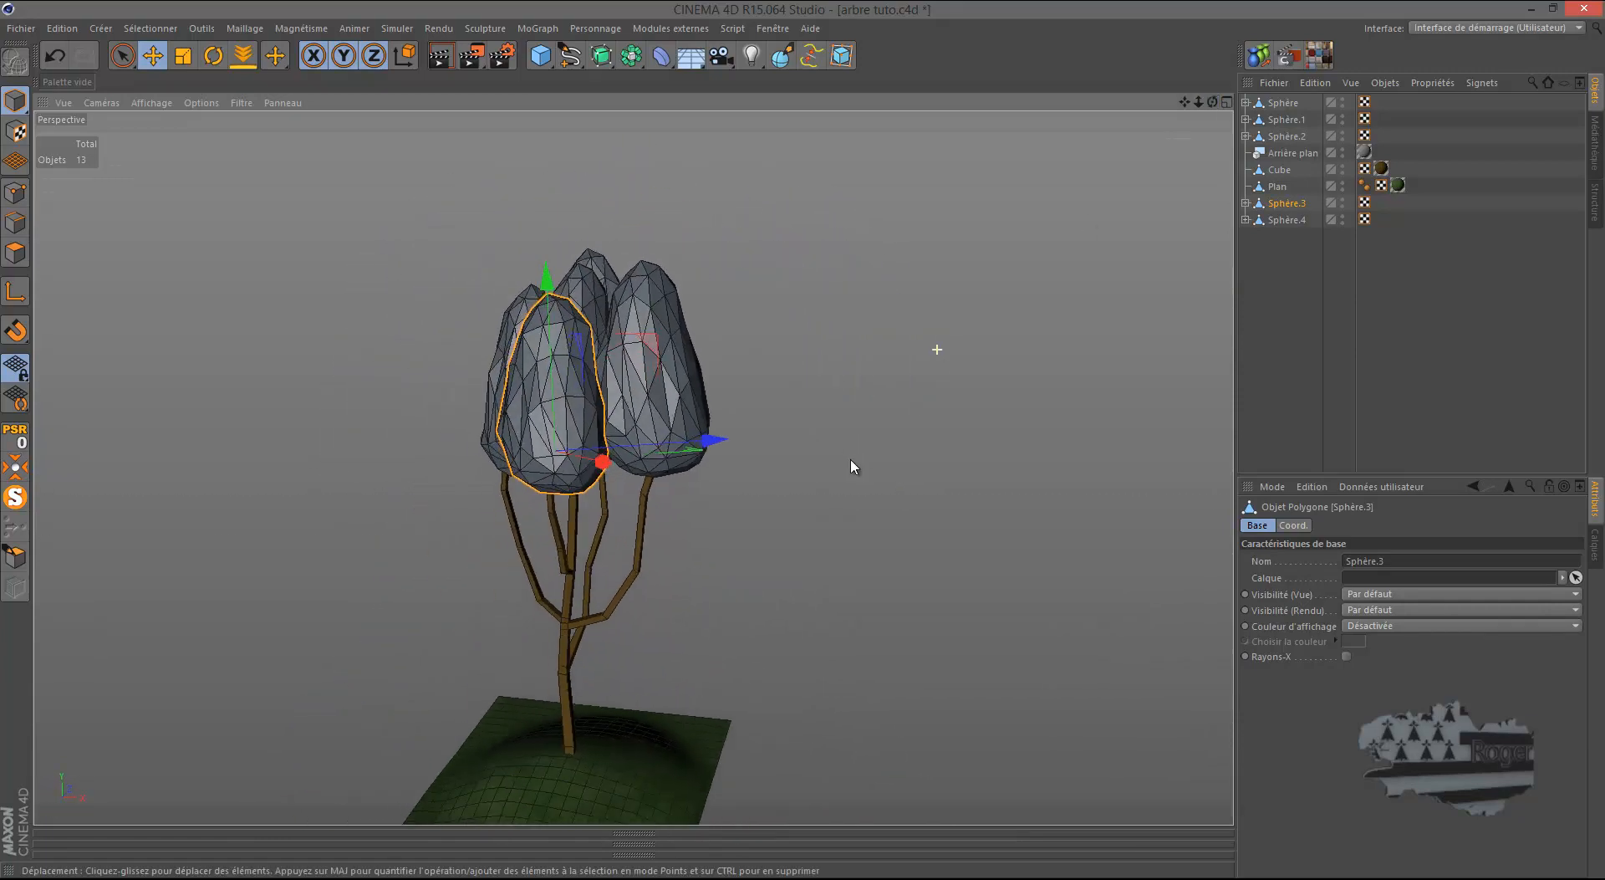
Step: Render a preview of the tree, then scale Sphère.2 down, lower it and shift it slightly inward so it sits closer to its neighbours
left_click(442, 56)
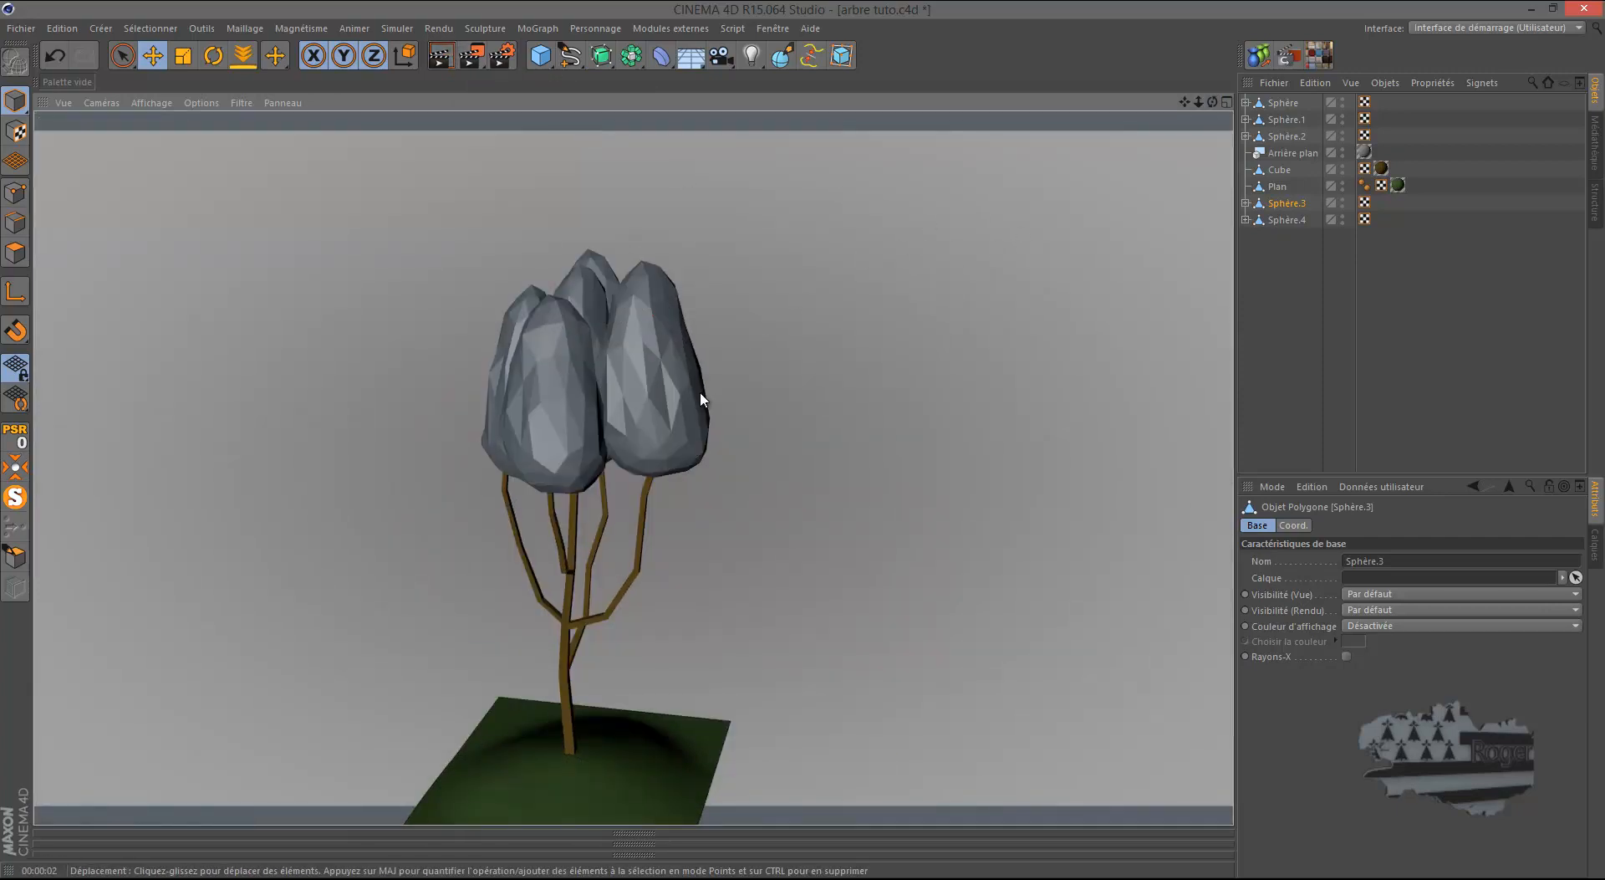
left_click(679, 412)
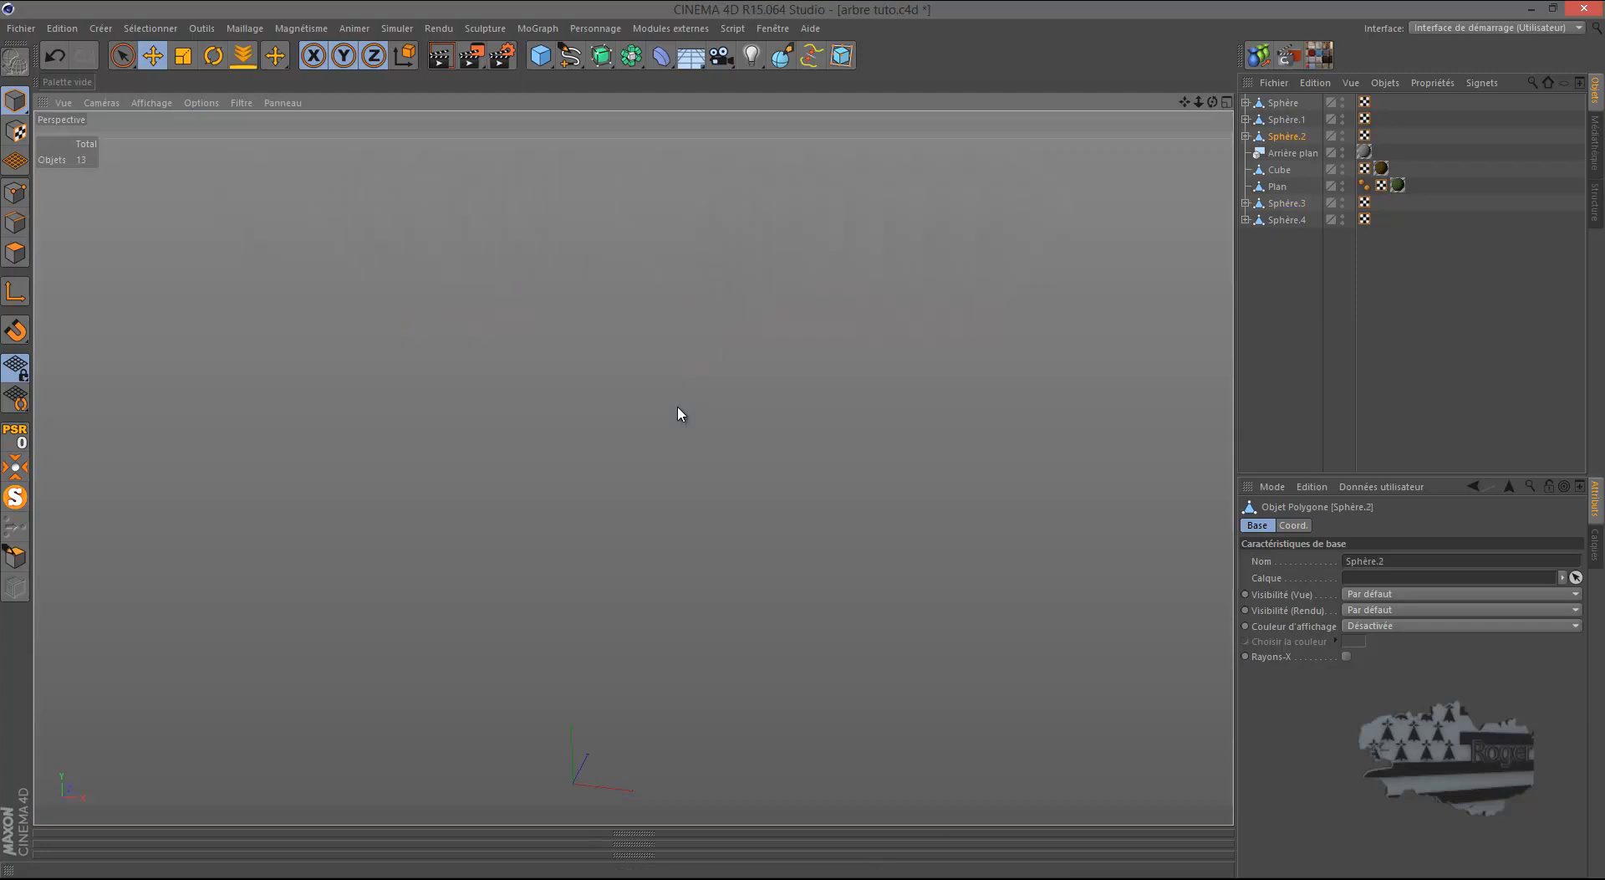
left_click(183, 57)
left_click_drag(893, 188, 851, 247)
left_click(151, 61)
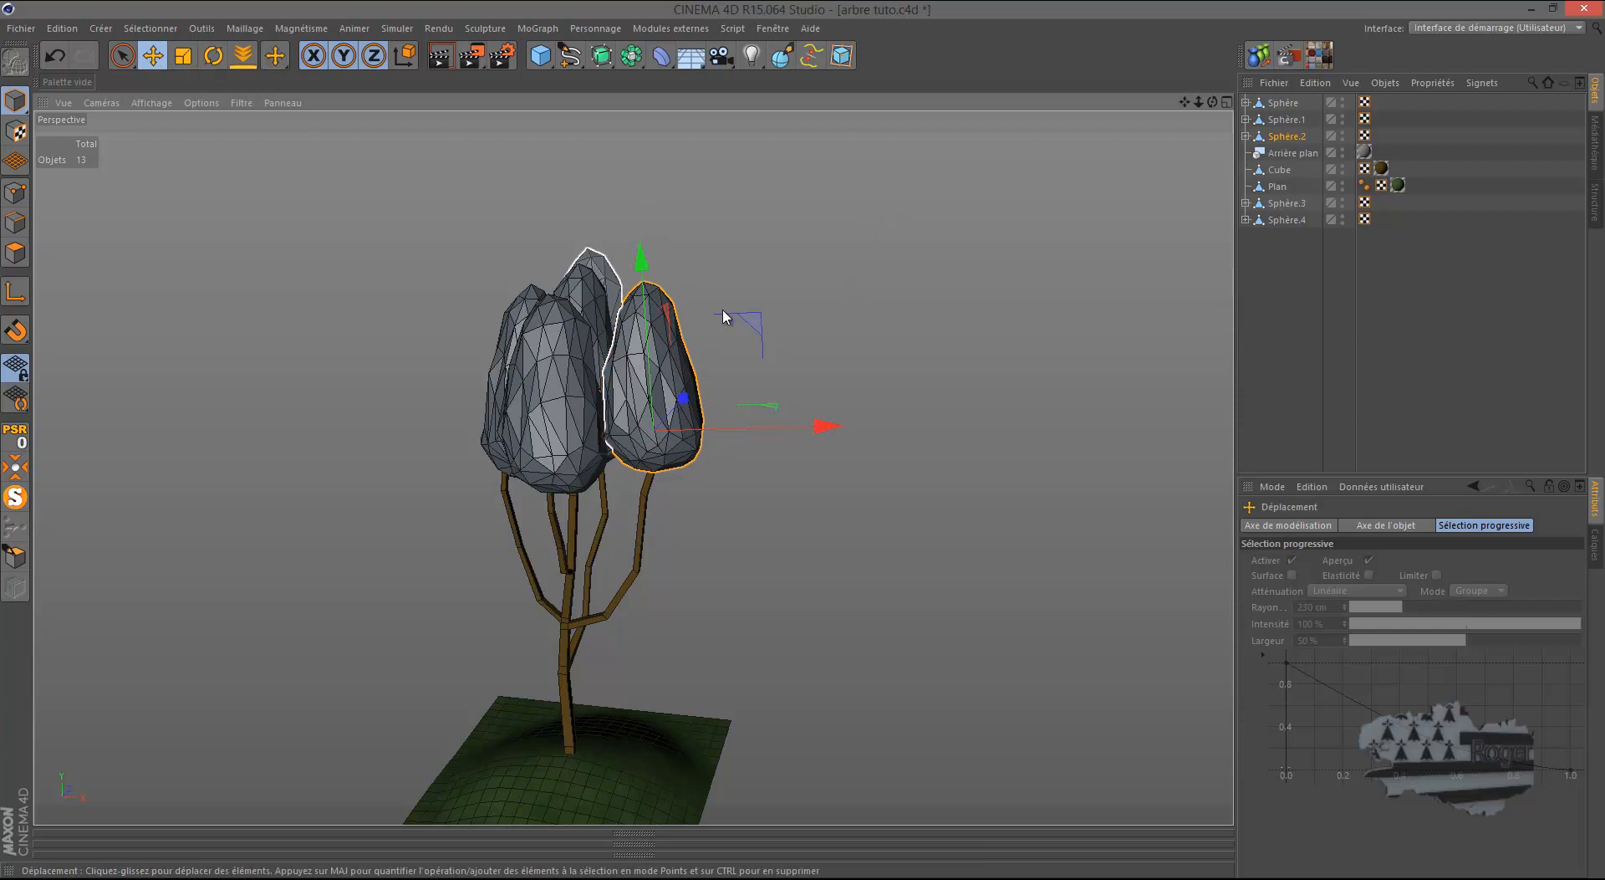
left_click_drag(641, 266, 644, 278)
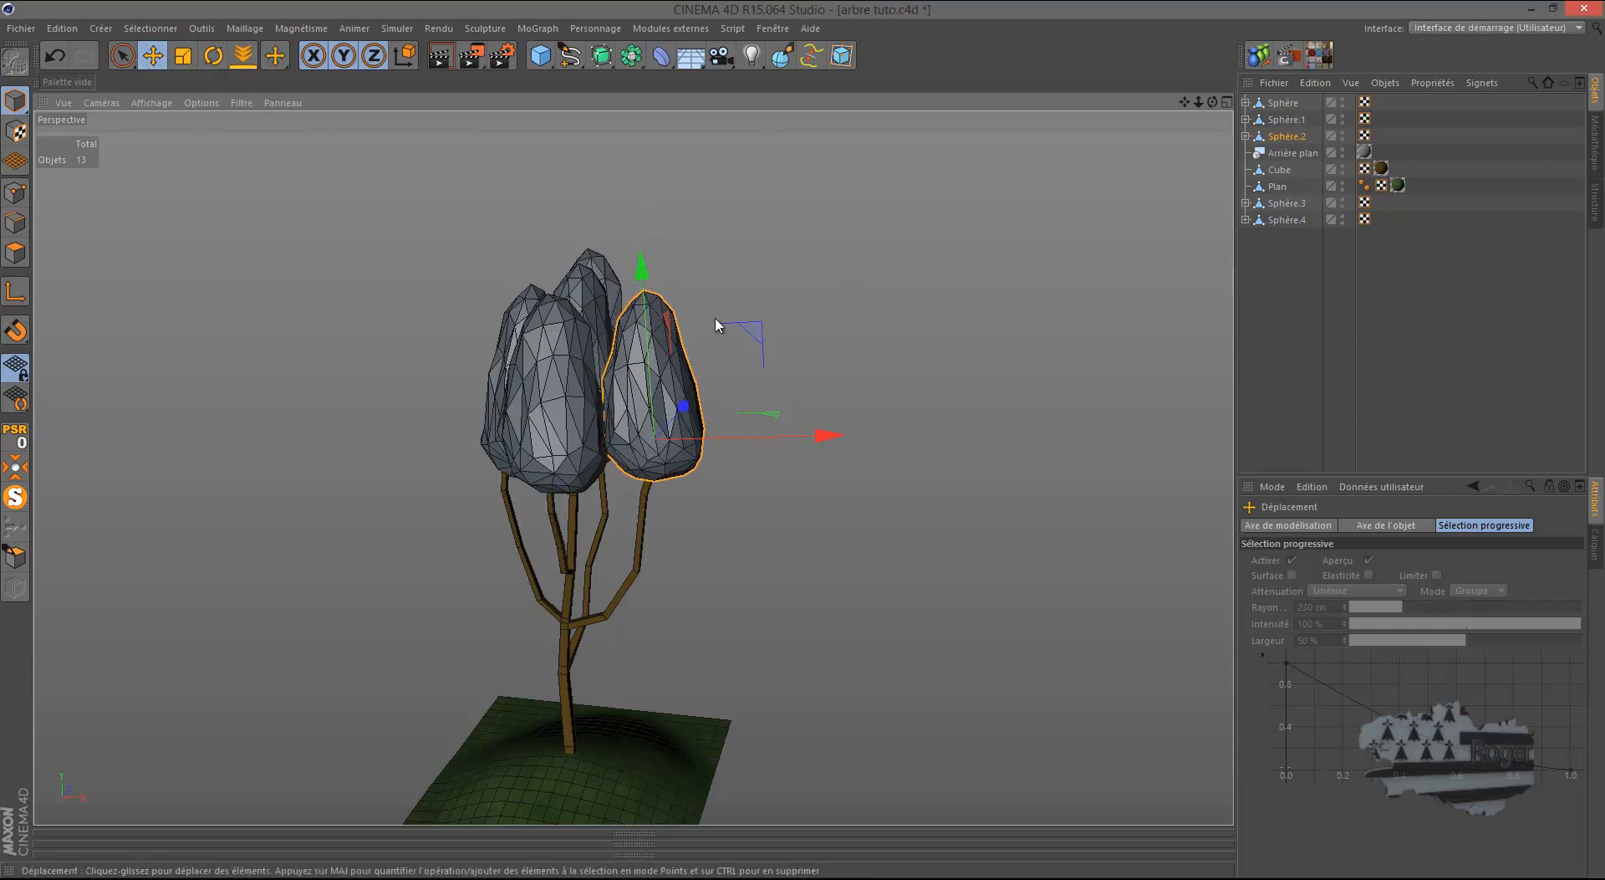
left_click_drag(822, 435, 815, 444)
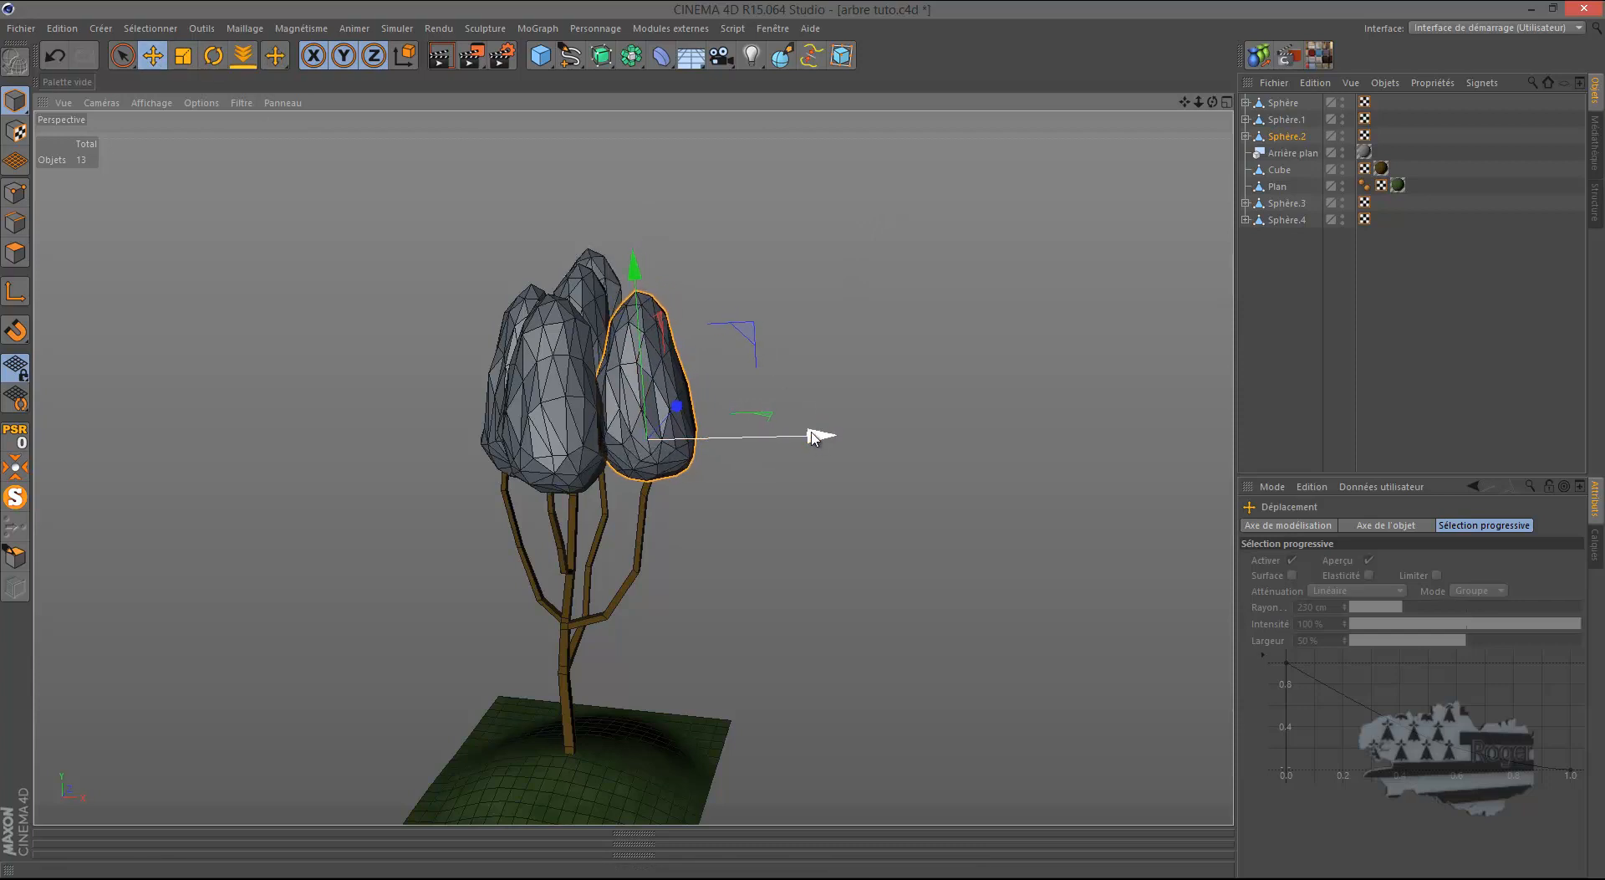
Step: Lower Sphère.3 slightly on its branch and render the view to check the foliage arrangement
left_click(553, 423)
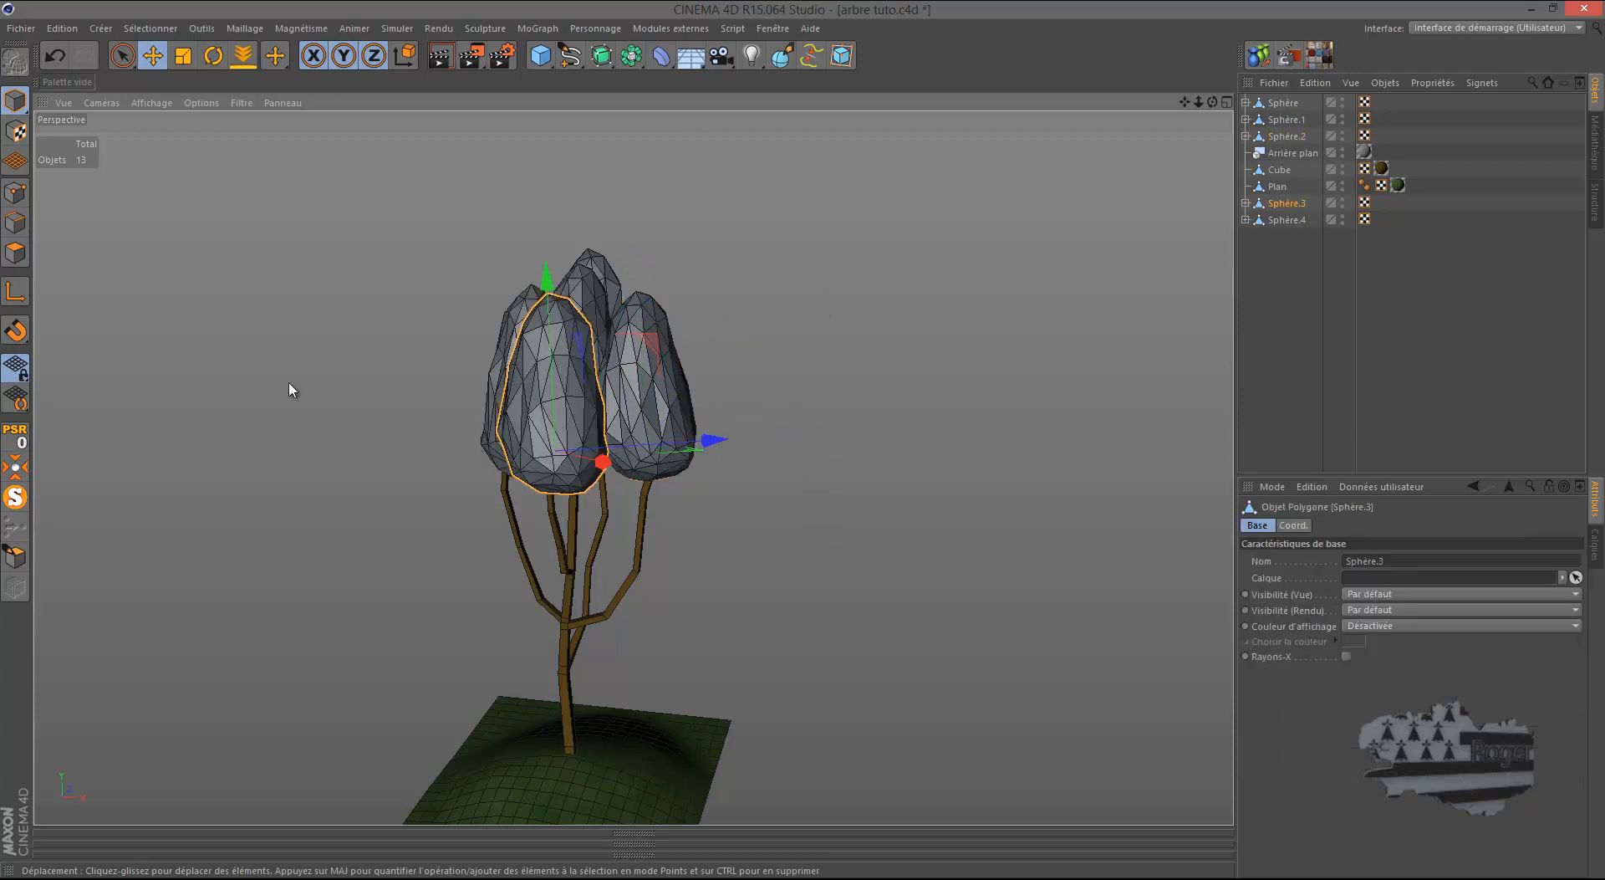
left_click_drag(547, 283, 548, 297)
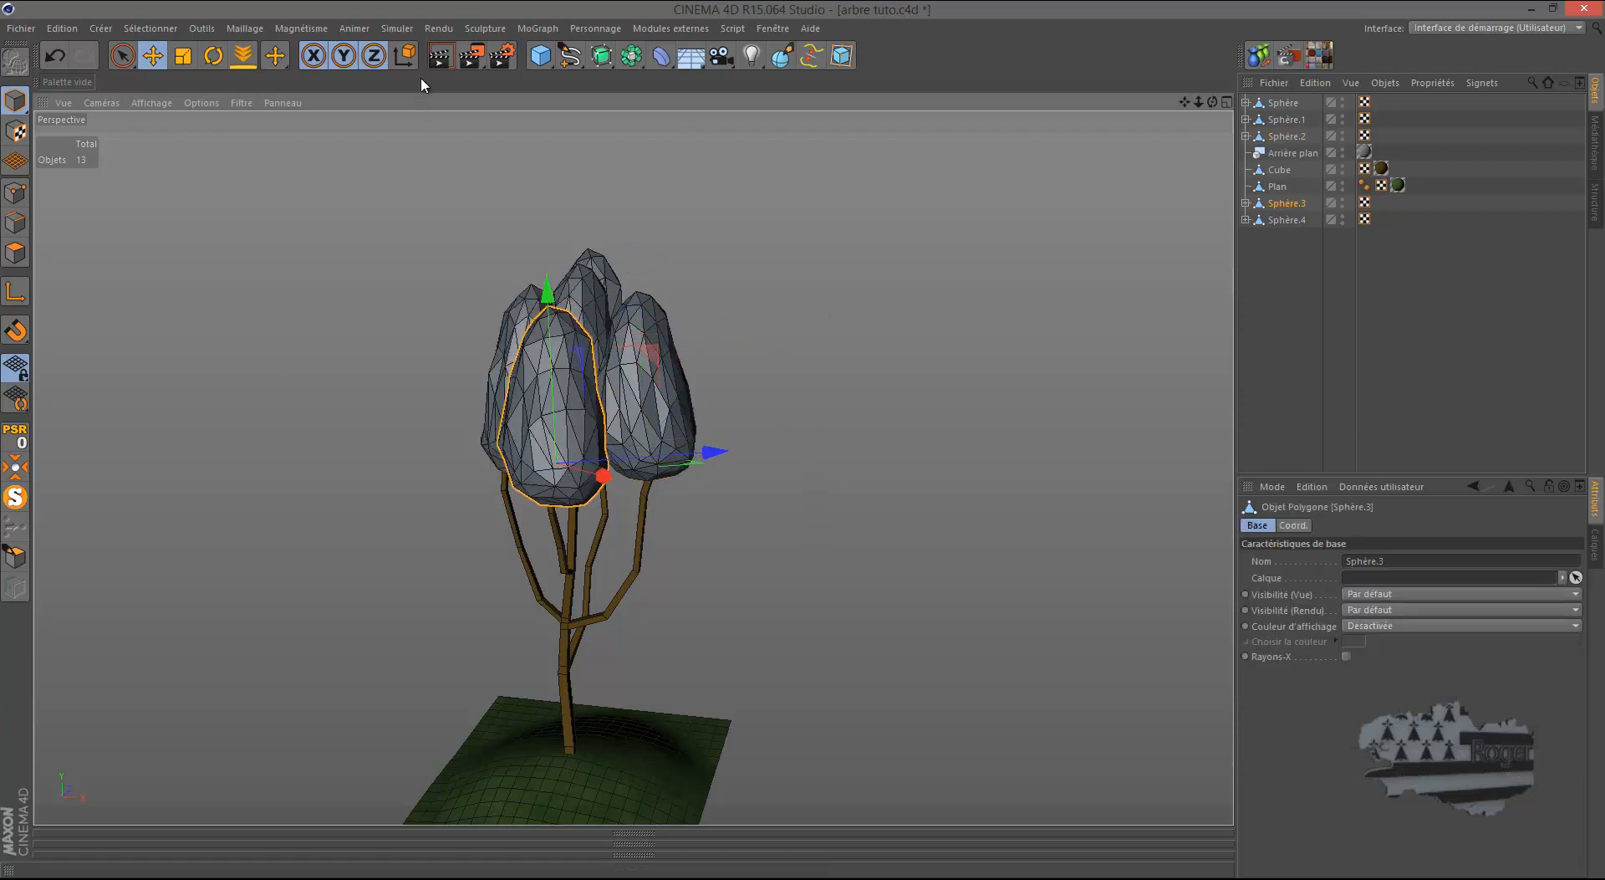
left_click(447, 64)
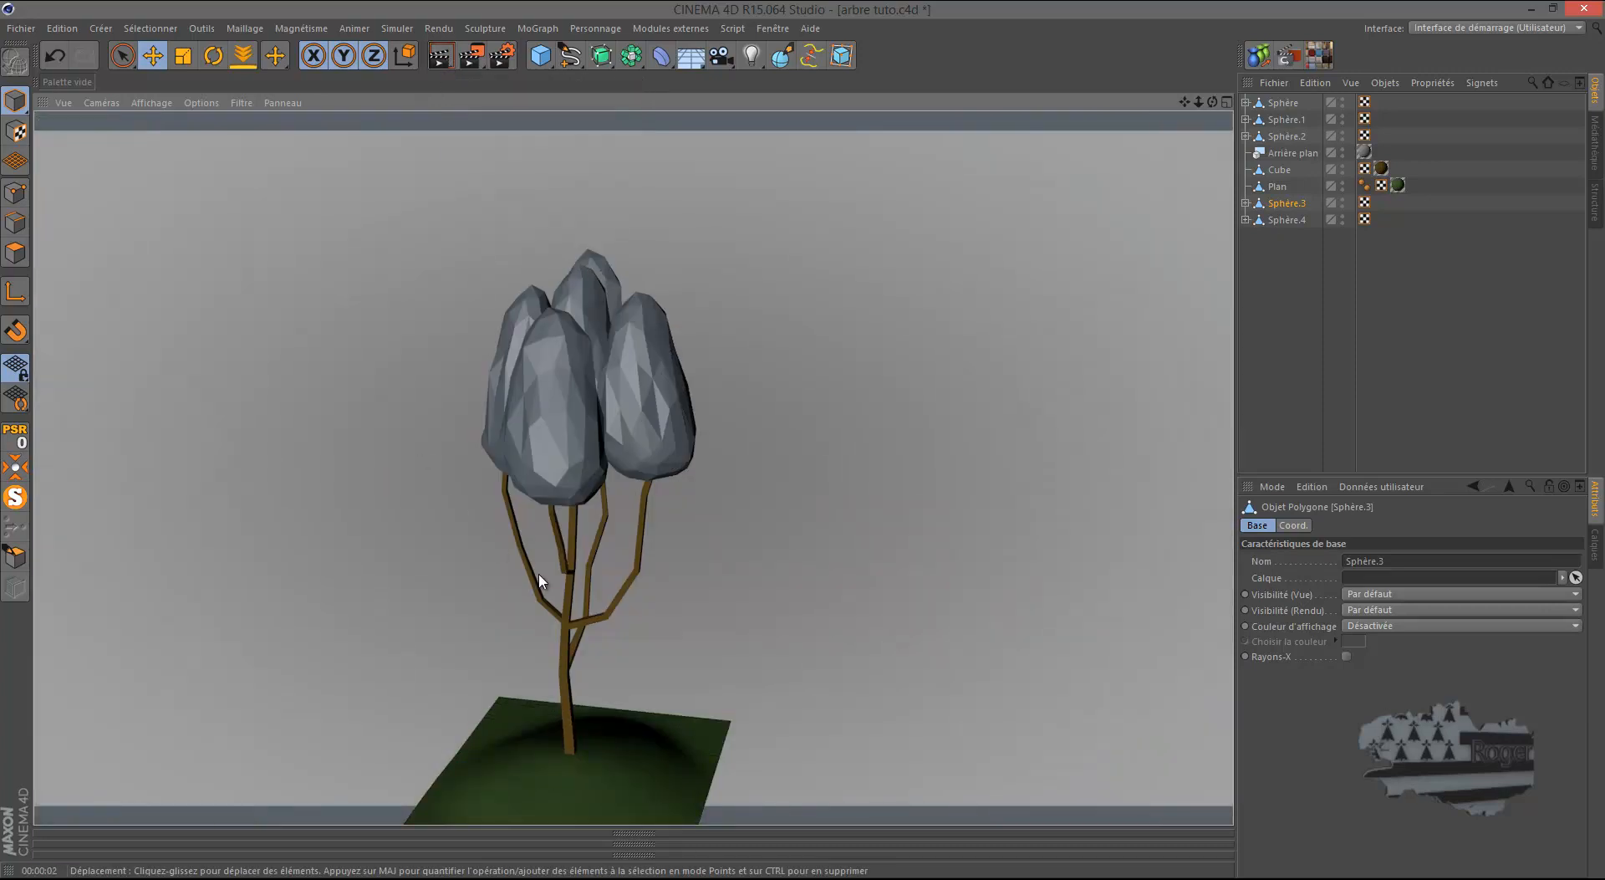
Step: Inspect the branches from another side, then reveal the hidden material and coordinate managers below the viewport
scroll(575, 577, "up", 8)
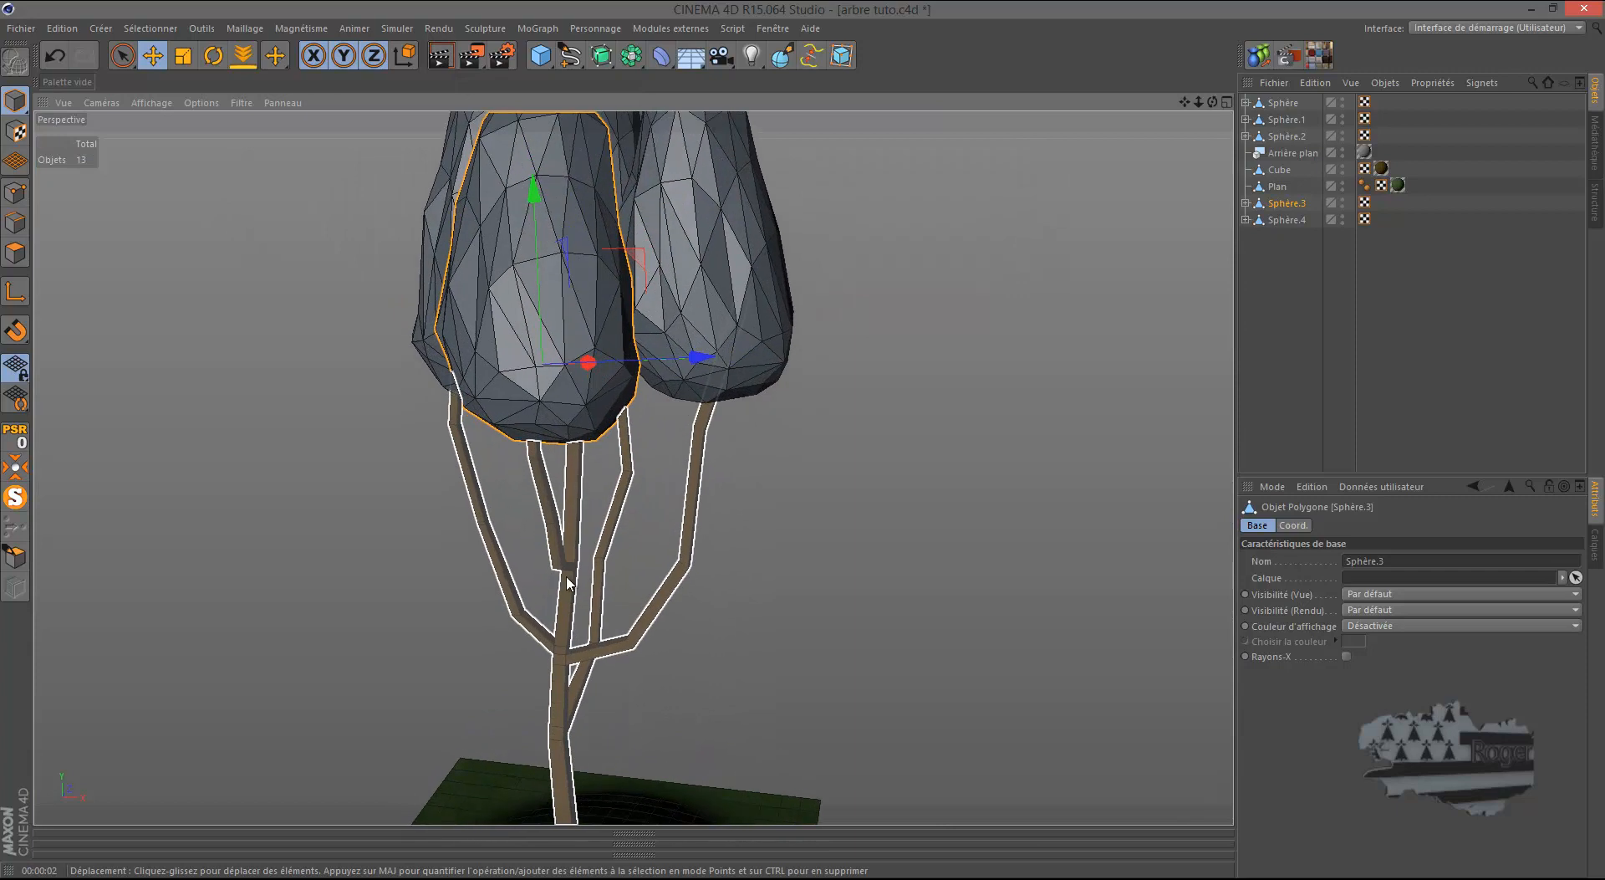
scroll(738, 530, "up", 5)
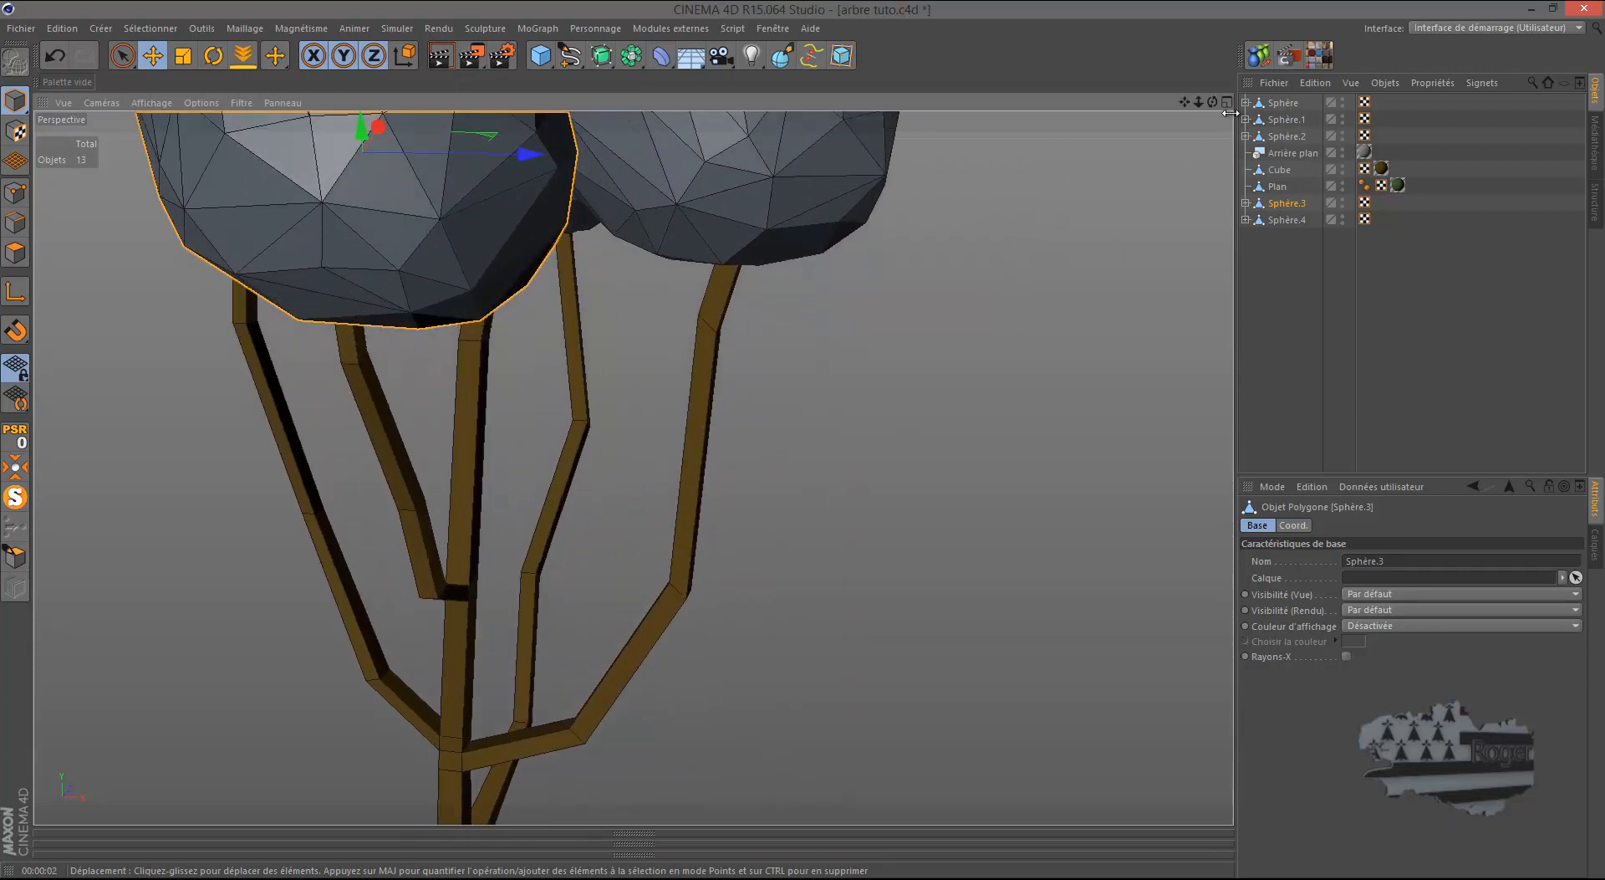
left_click_drag(1213, 102, 661, 590)
scroll(659, 586, "down", 10)
scroll(562, 585, "down", 5)
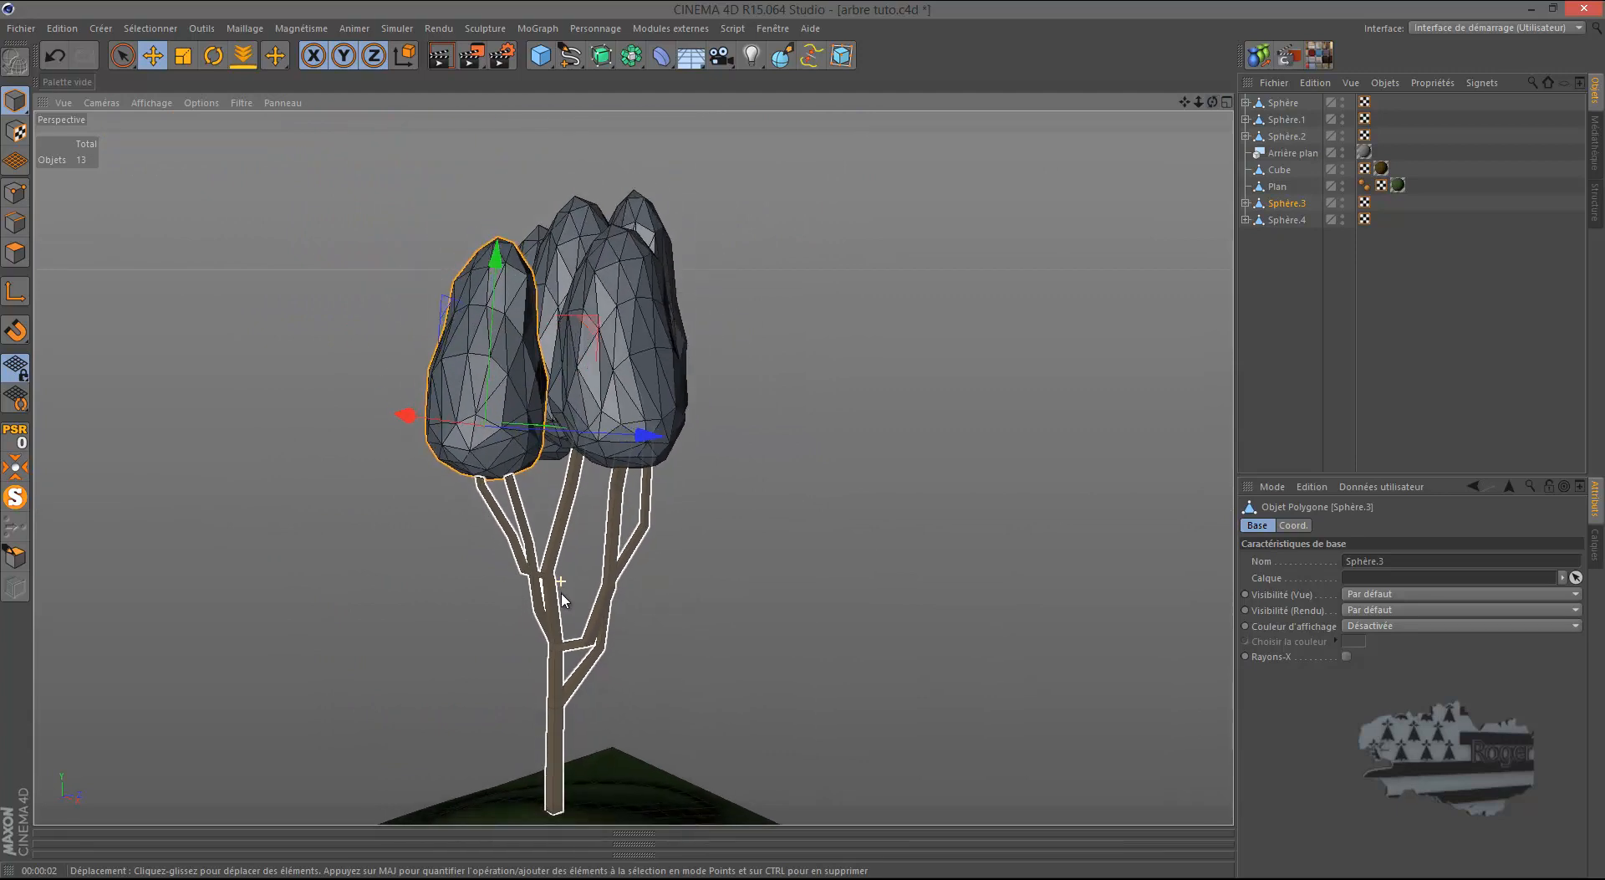
left_click(629, 854)
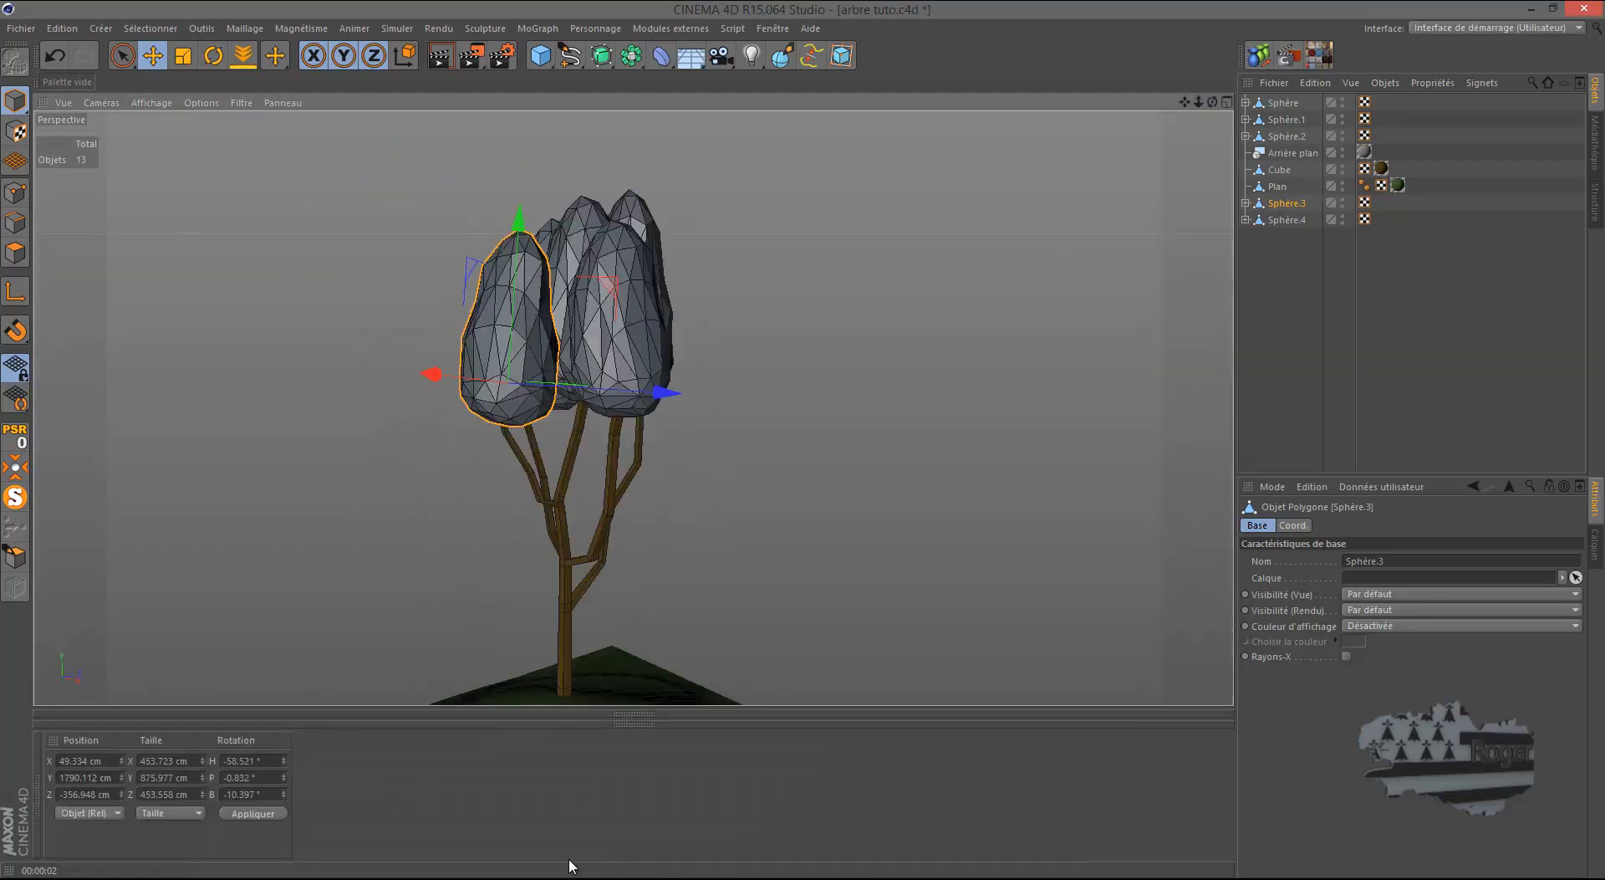
left_click(37, 807)
left_click(182, 845)
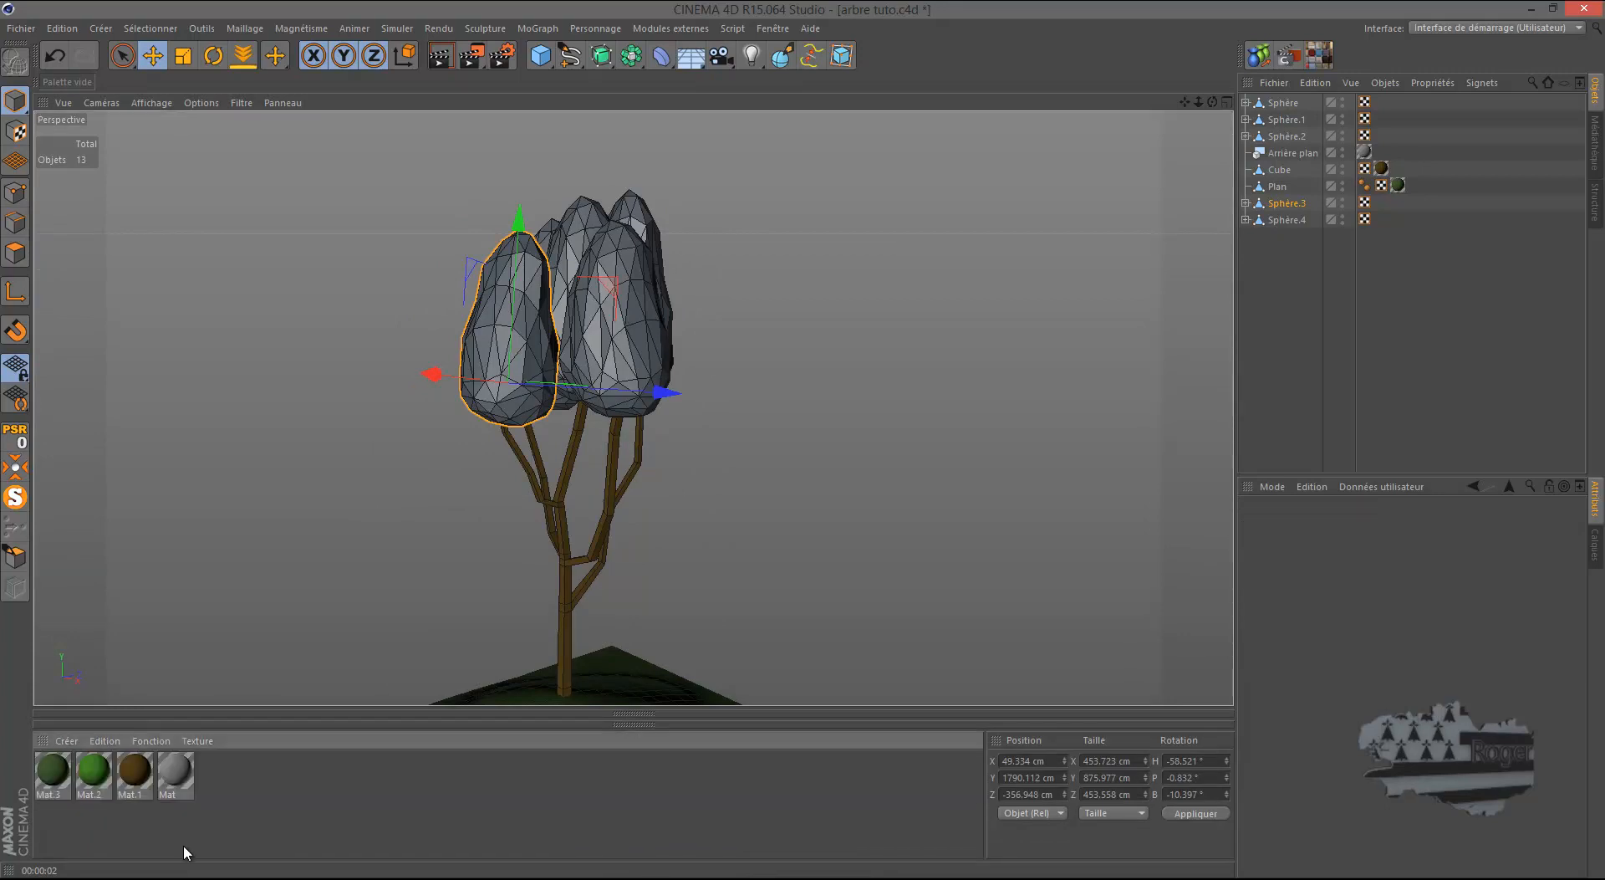
Step: Check Mat.2's colour settings, then delete the green and brown materials Mat.2, Mat.3 and Mat.1, keeping the grey one
double_click(90, 771)
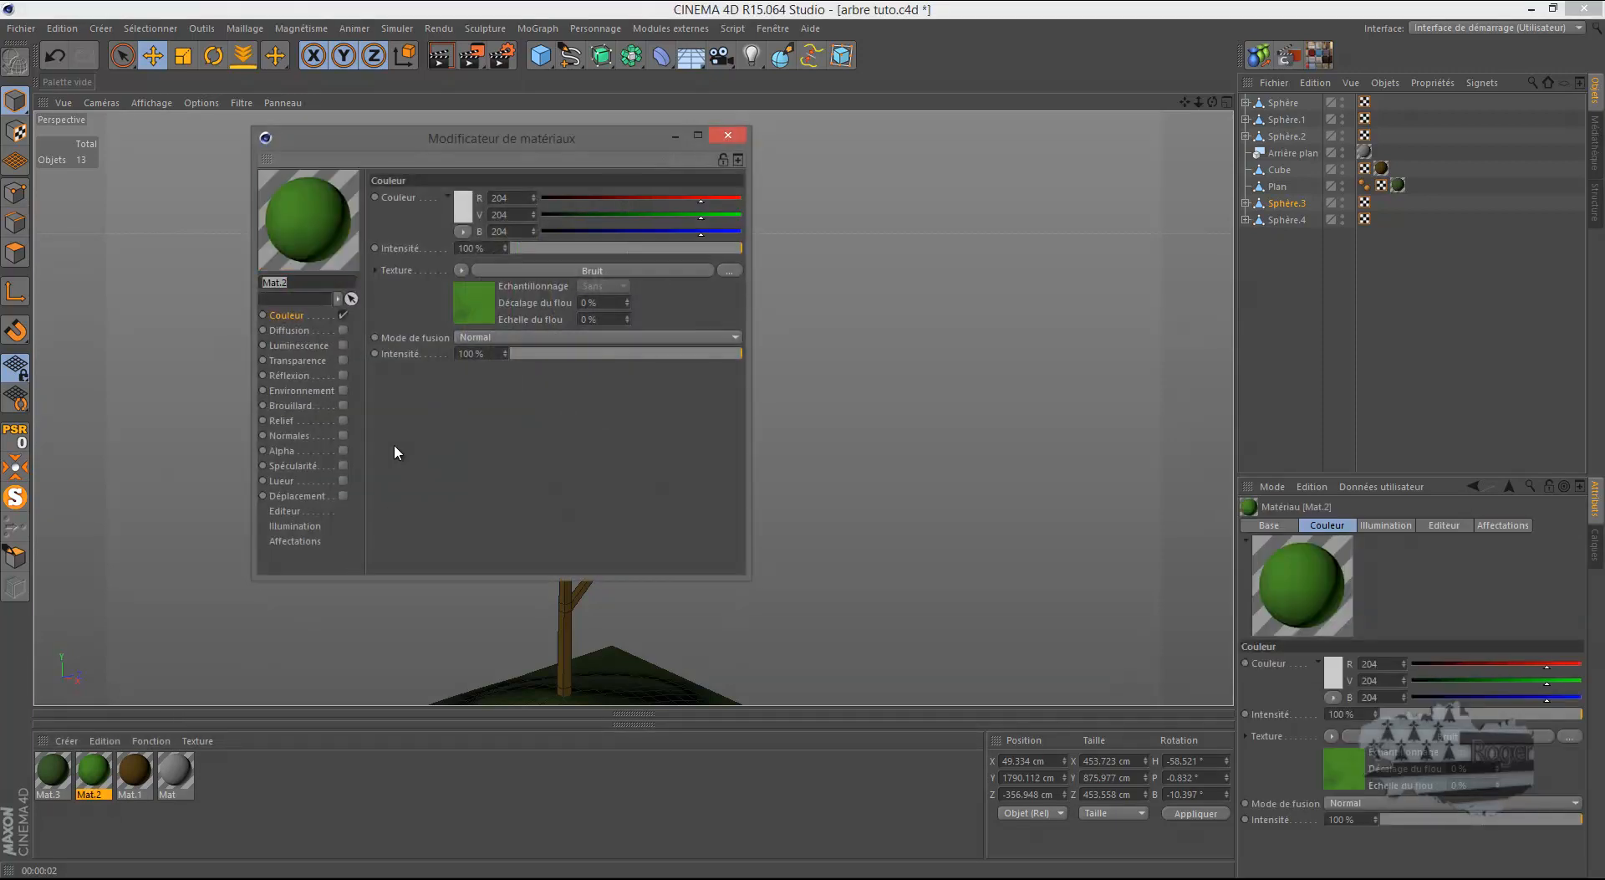
left_click(728, 138)
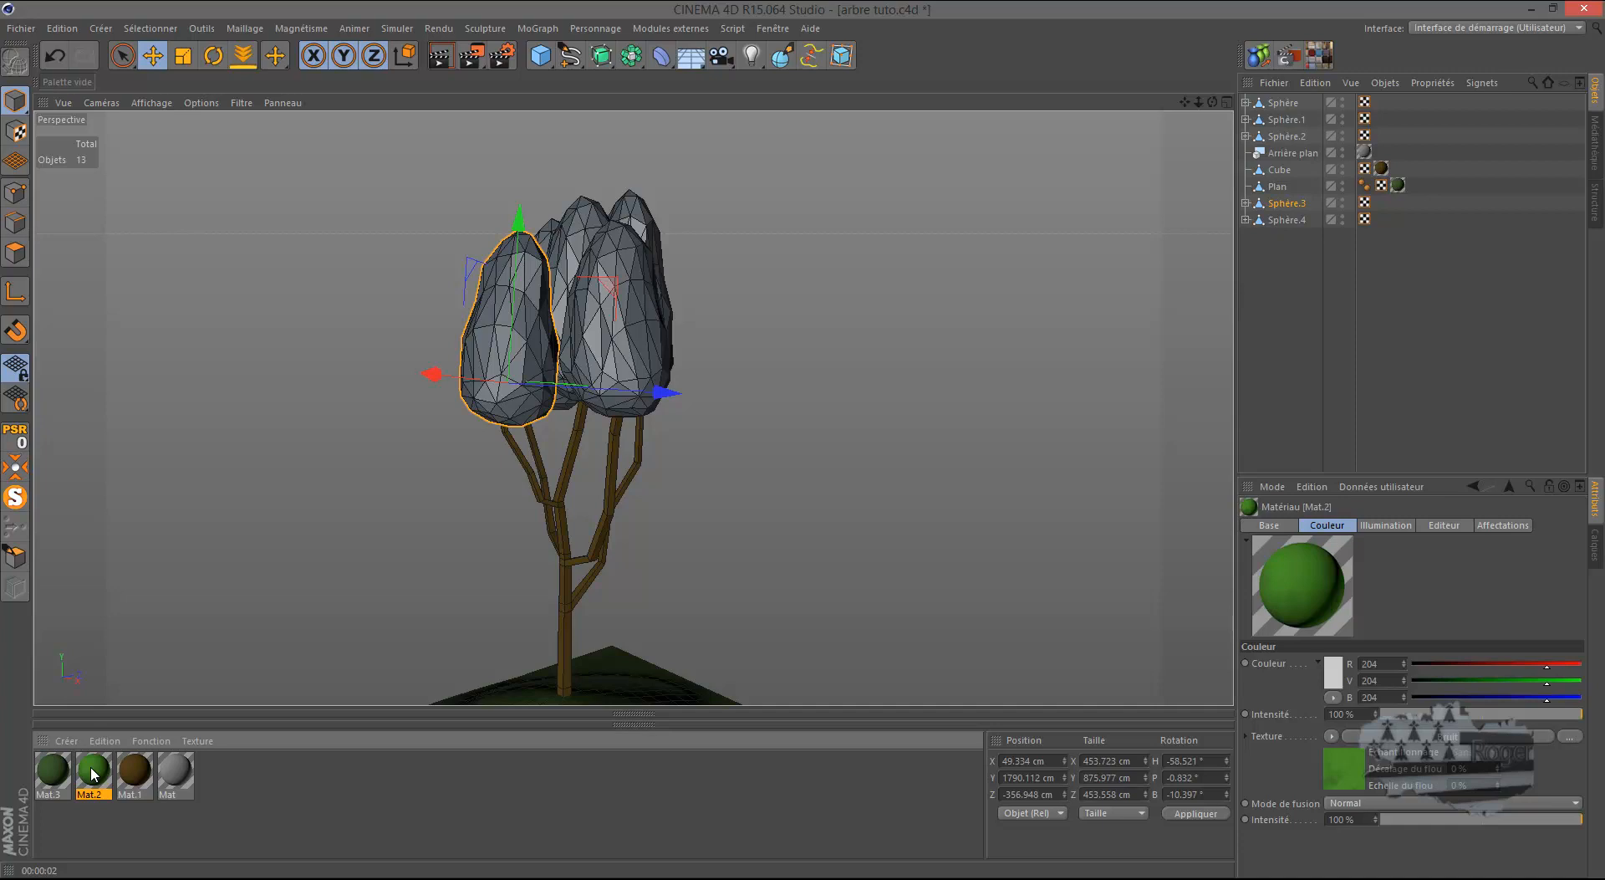
left_click(159, 784)
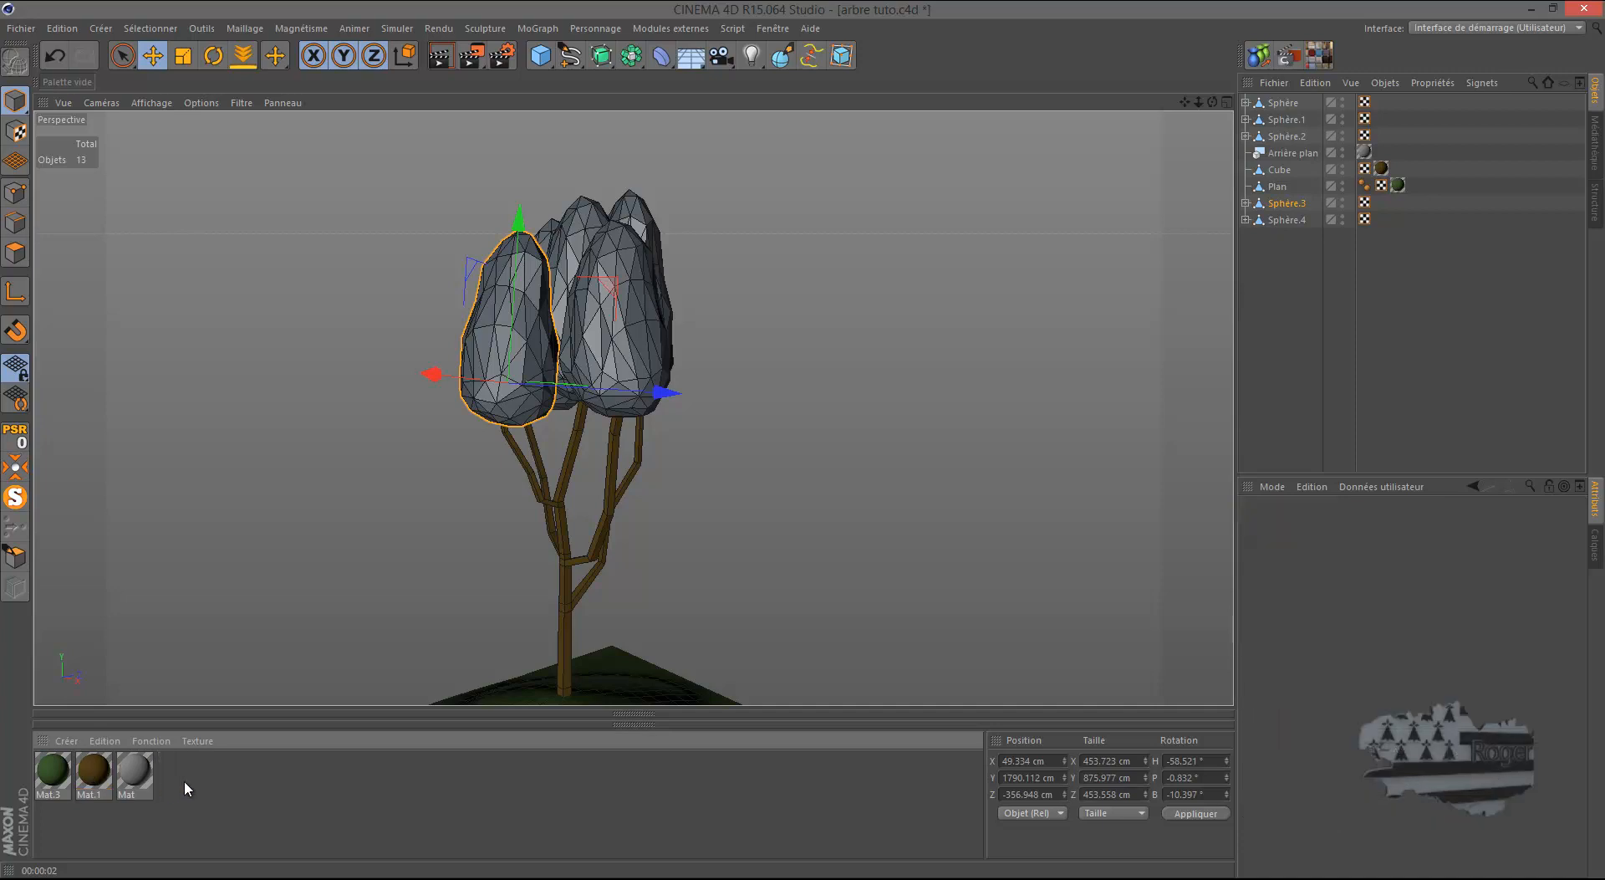
left_click(57, 790)
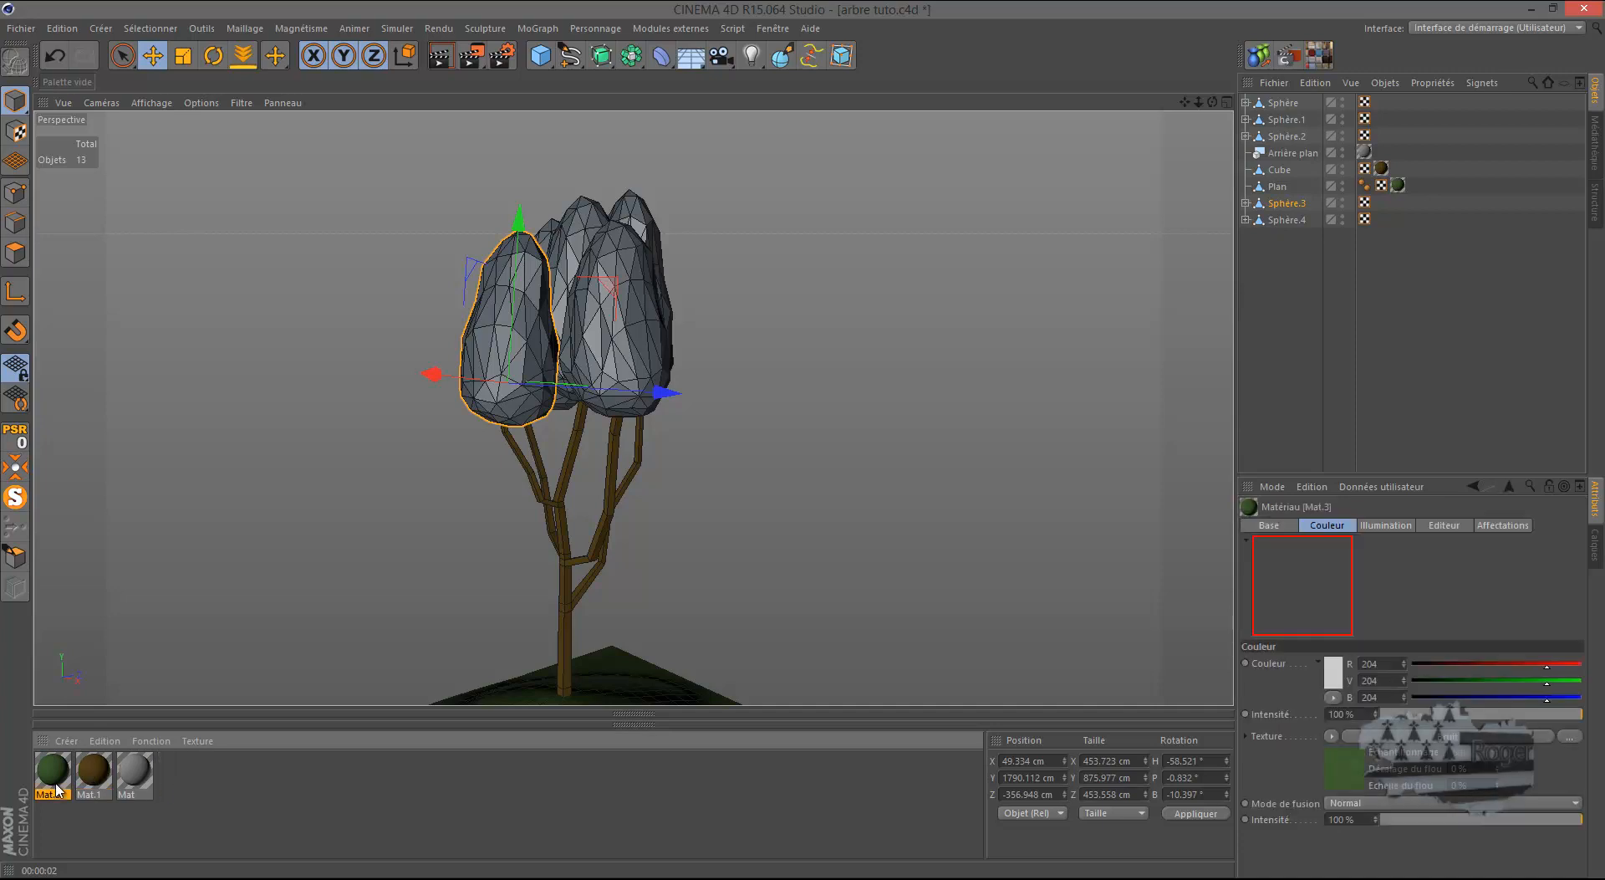
key("Delete")
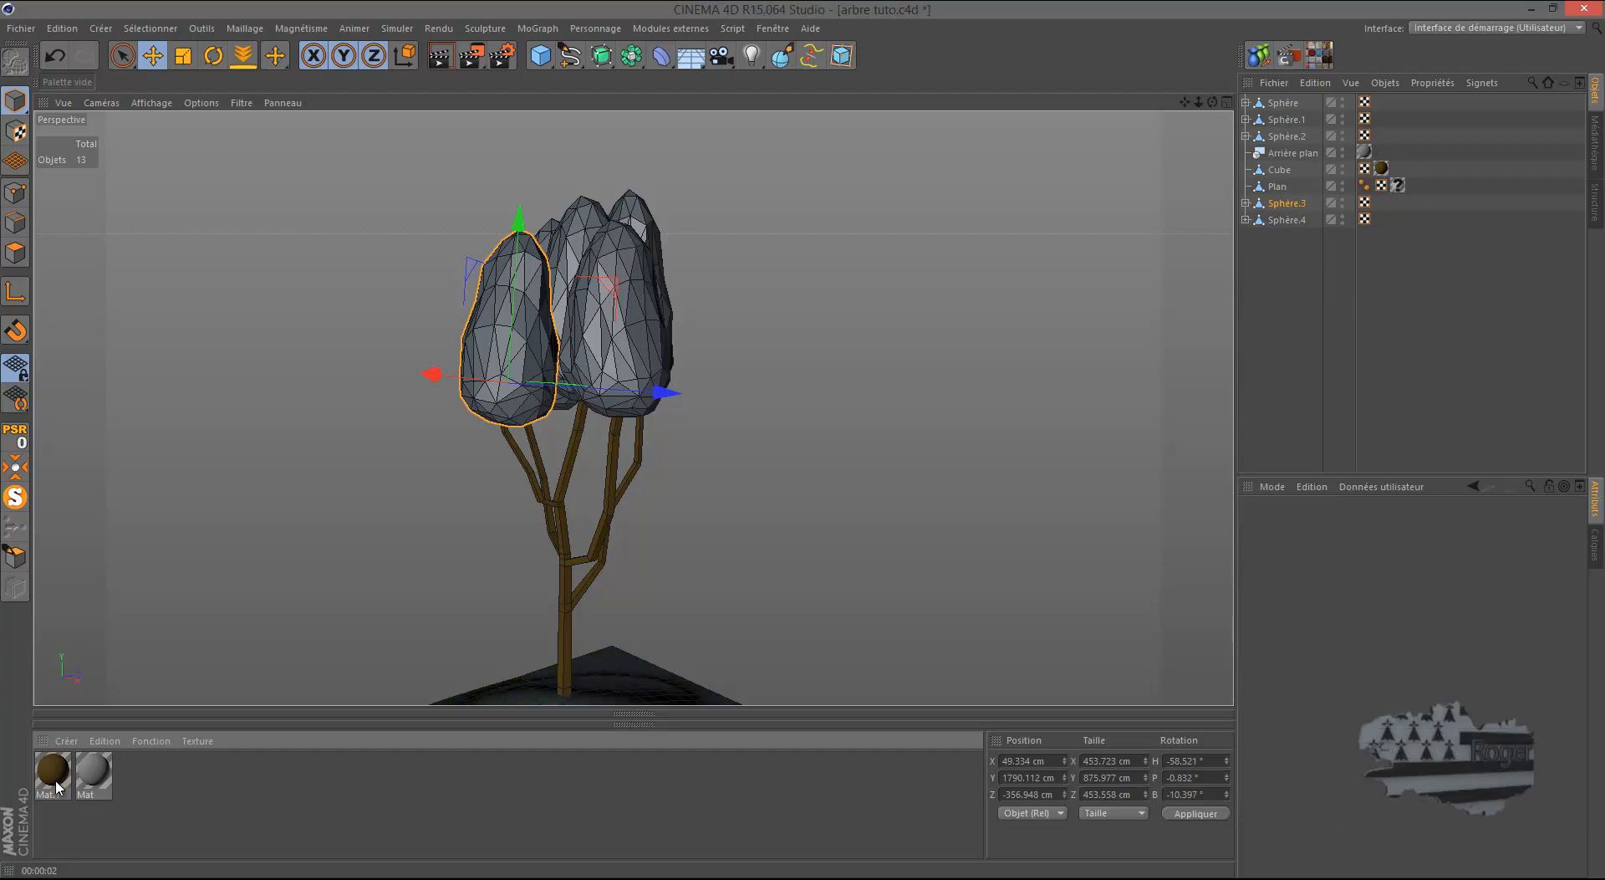
left_click(57, 790)
key("Delete")
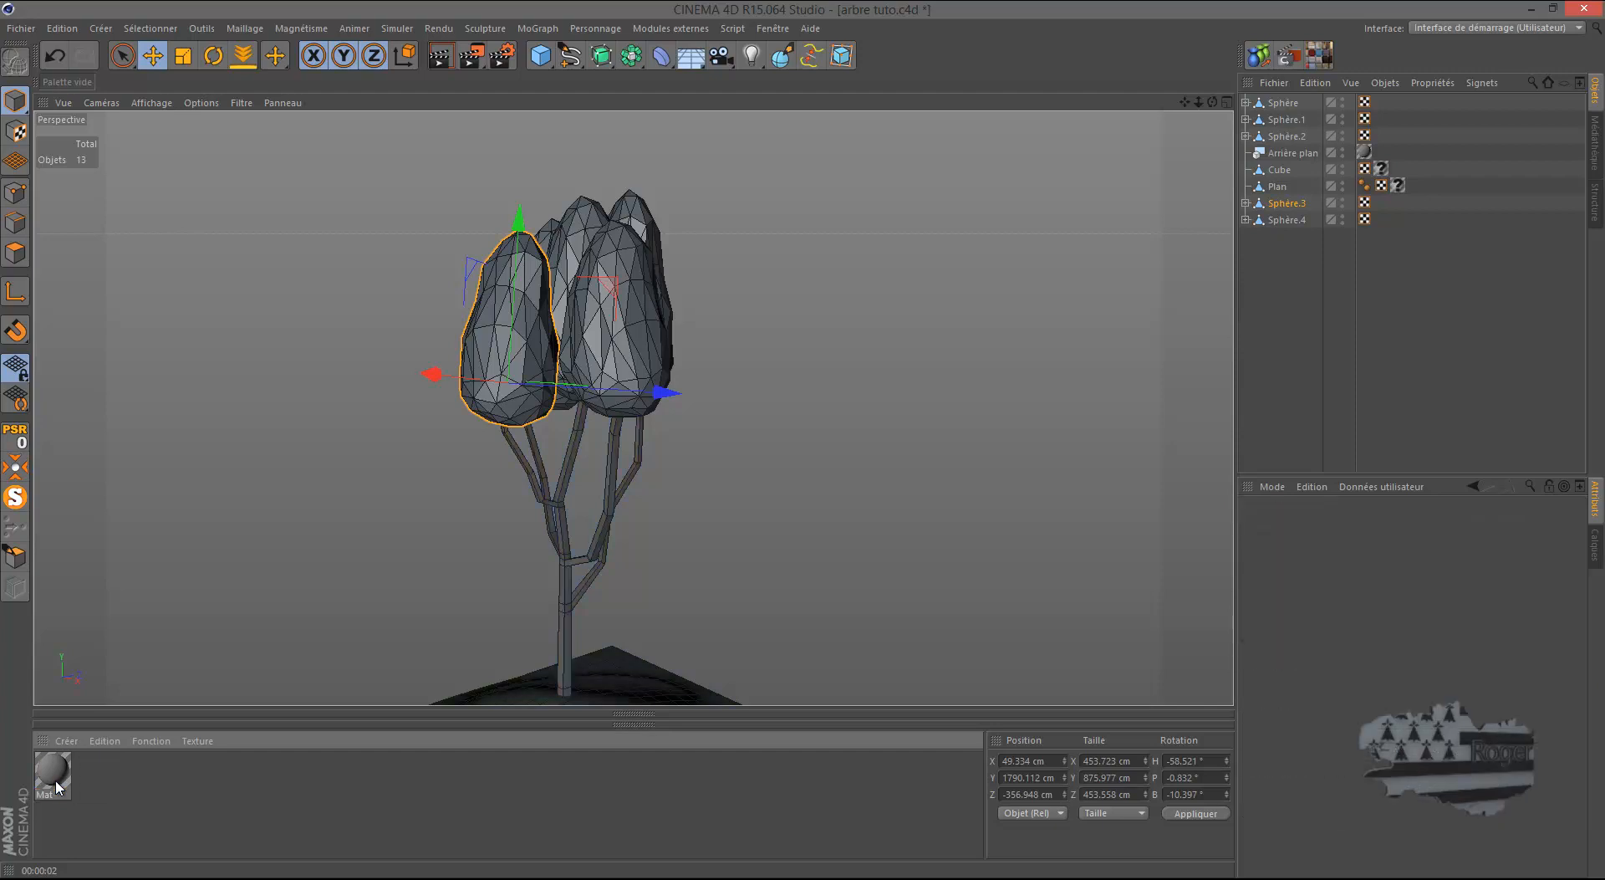
Step: Create a new material, disable its specularity and set its colour to brown, RGB 96, 69, 26
double_click(118, 780)
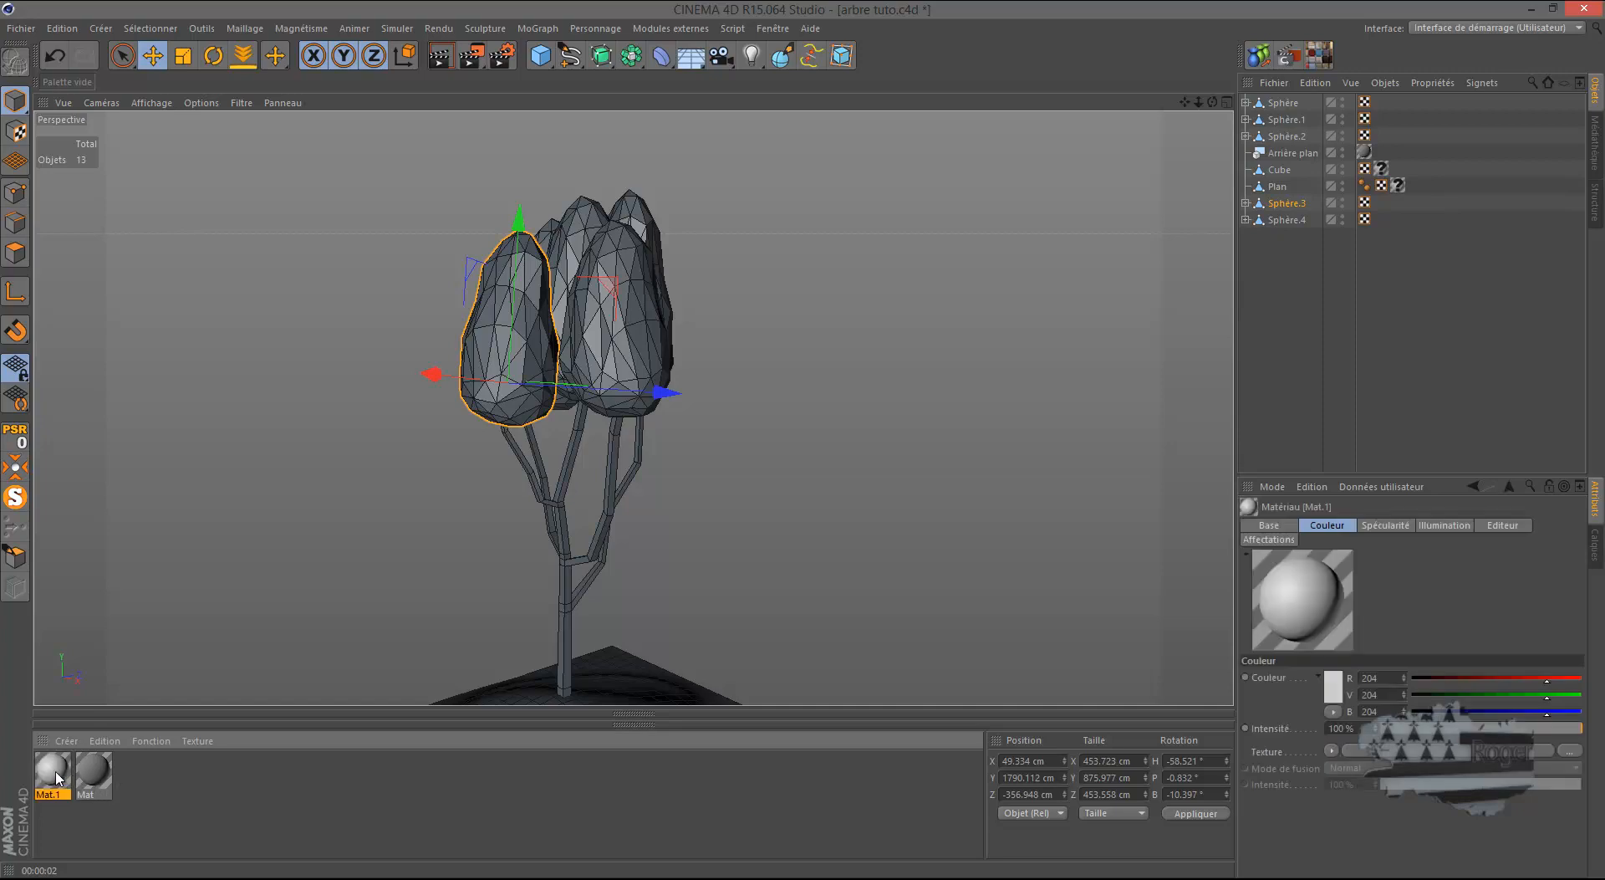
double_click(59, 776)
left_click(336, 439)
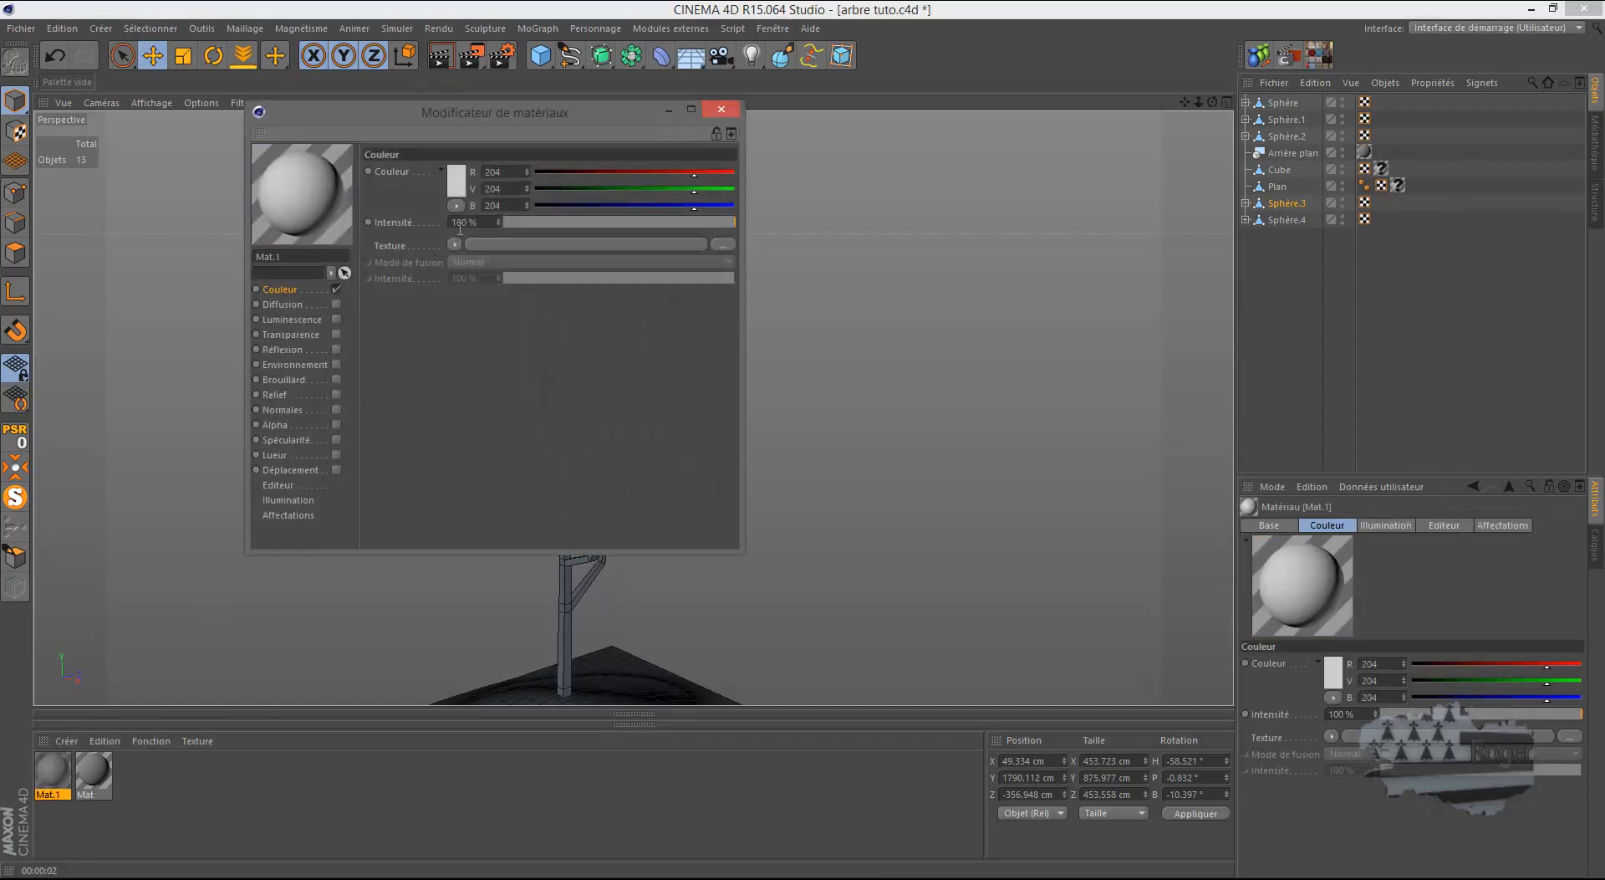
left_click(458, 179)
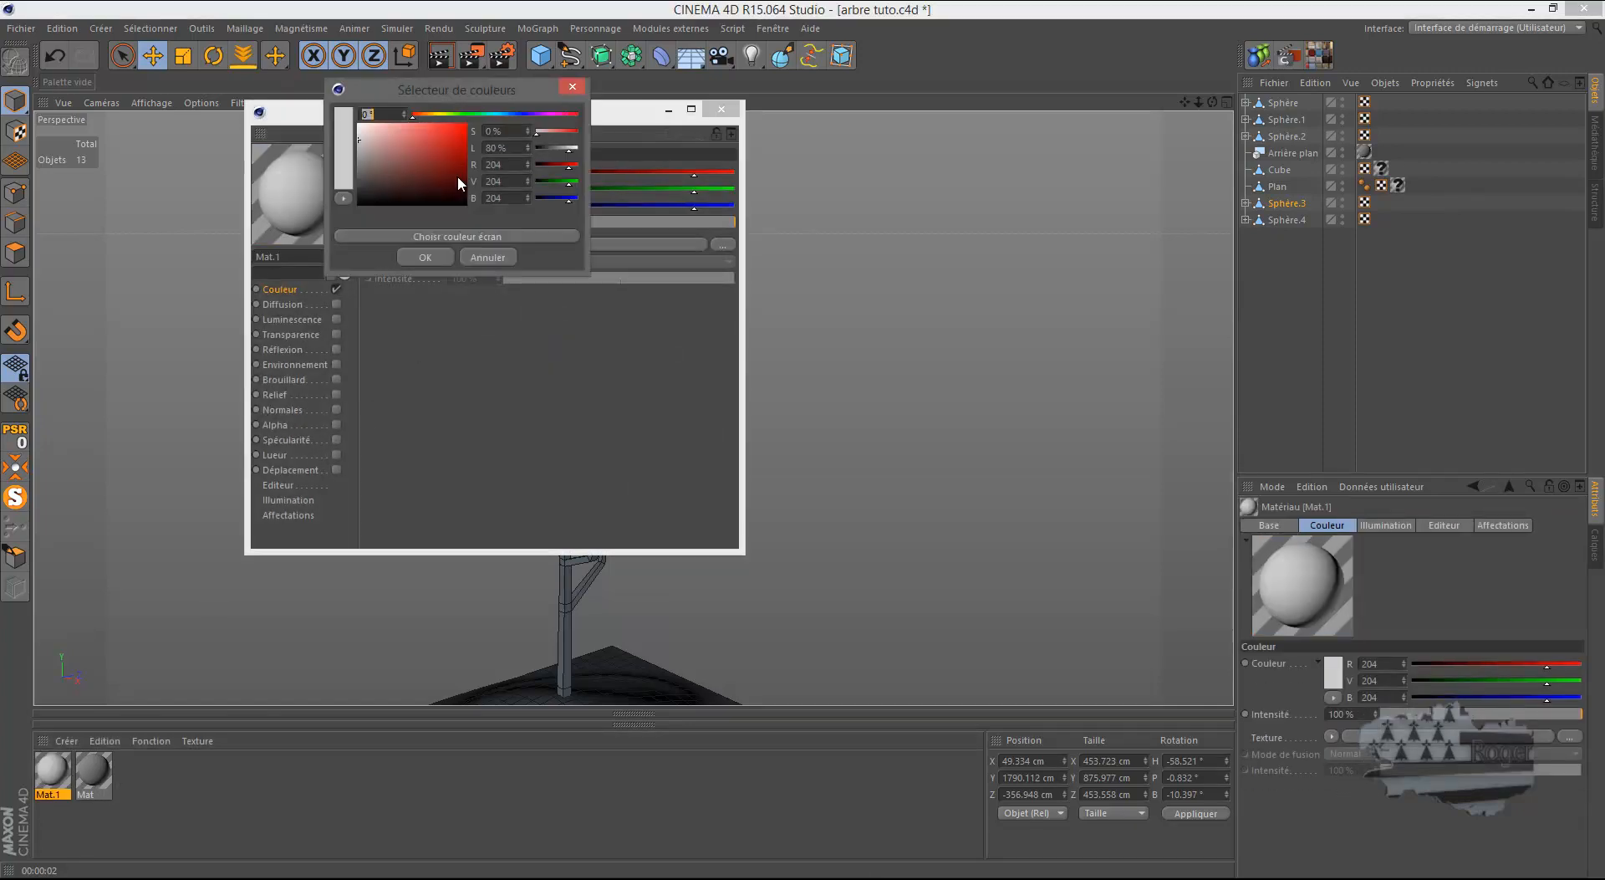
left_click(429, 115)
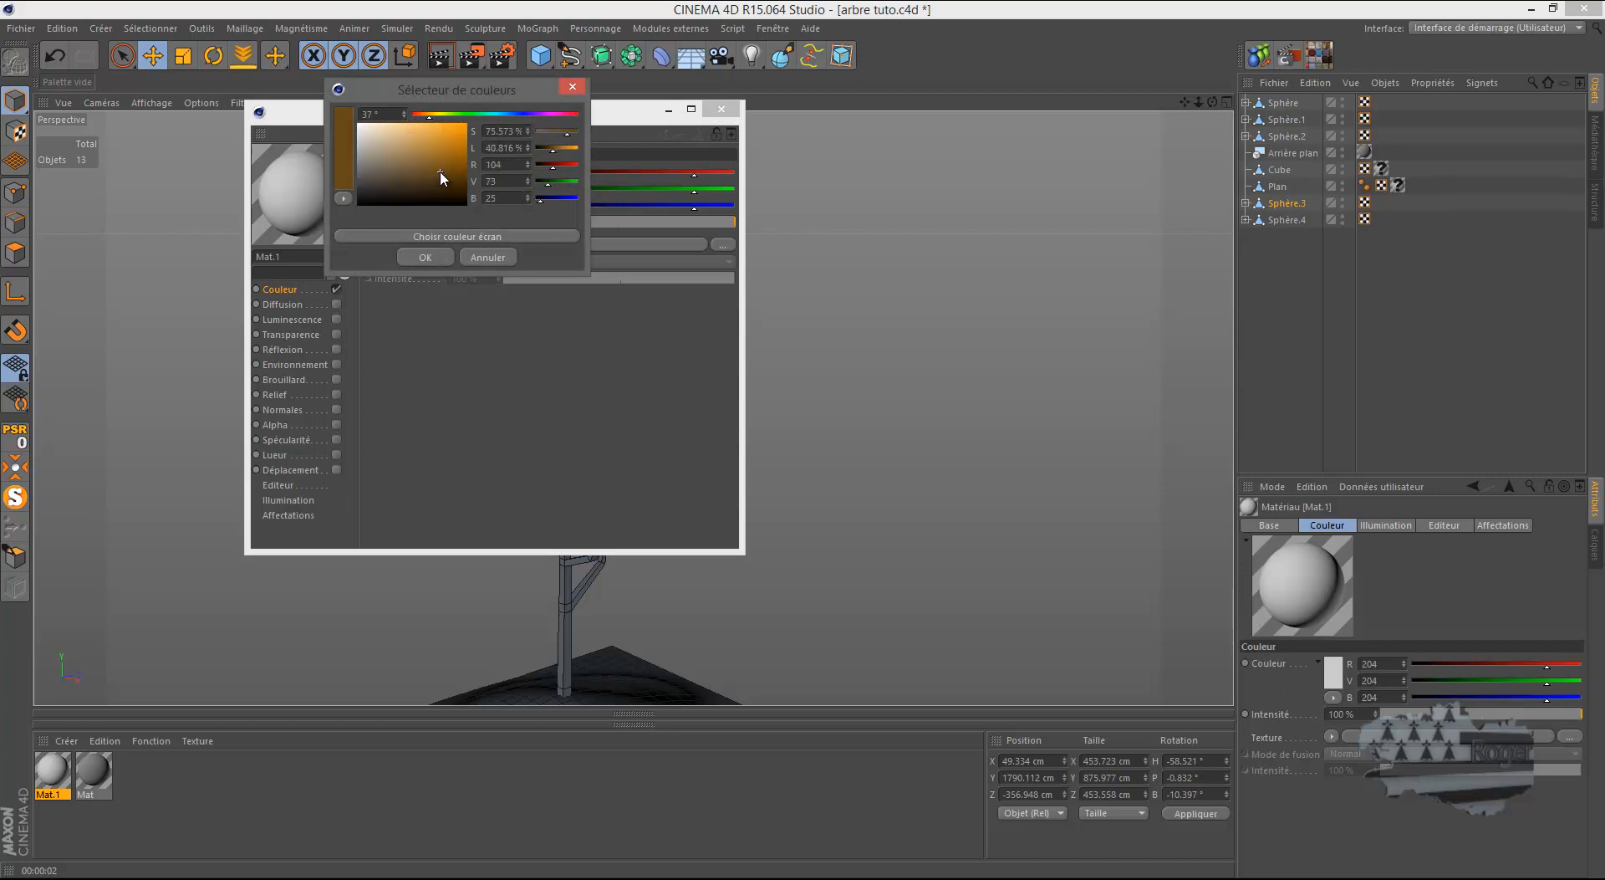
left_click(441, 256)
Step: Add a Bruit texture to the new material's colour channel and set its Couleur 1 to brown, about RGB 98, 61, 32
left_click_drag(465, 120, 621, 227)
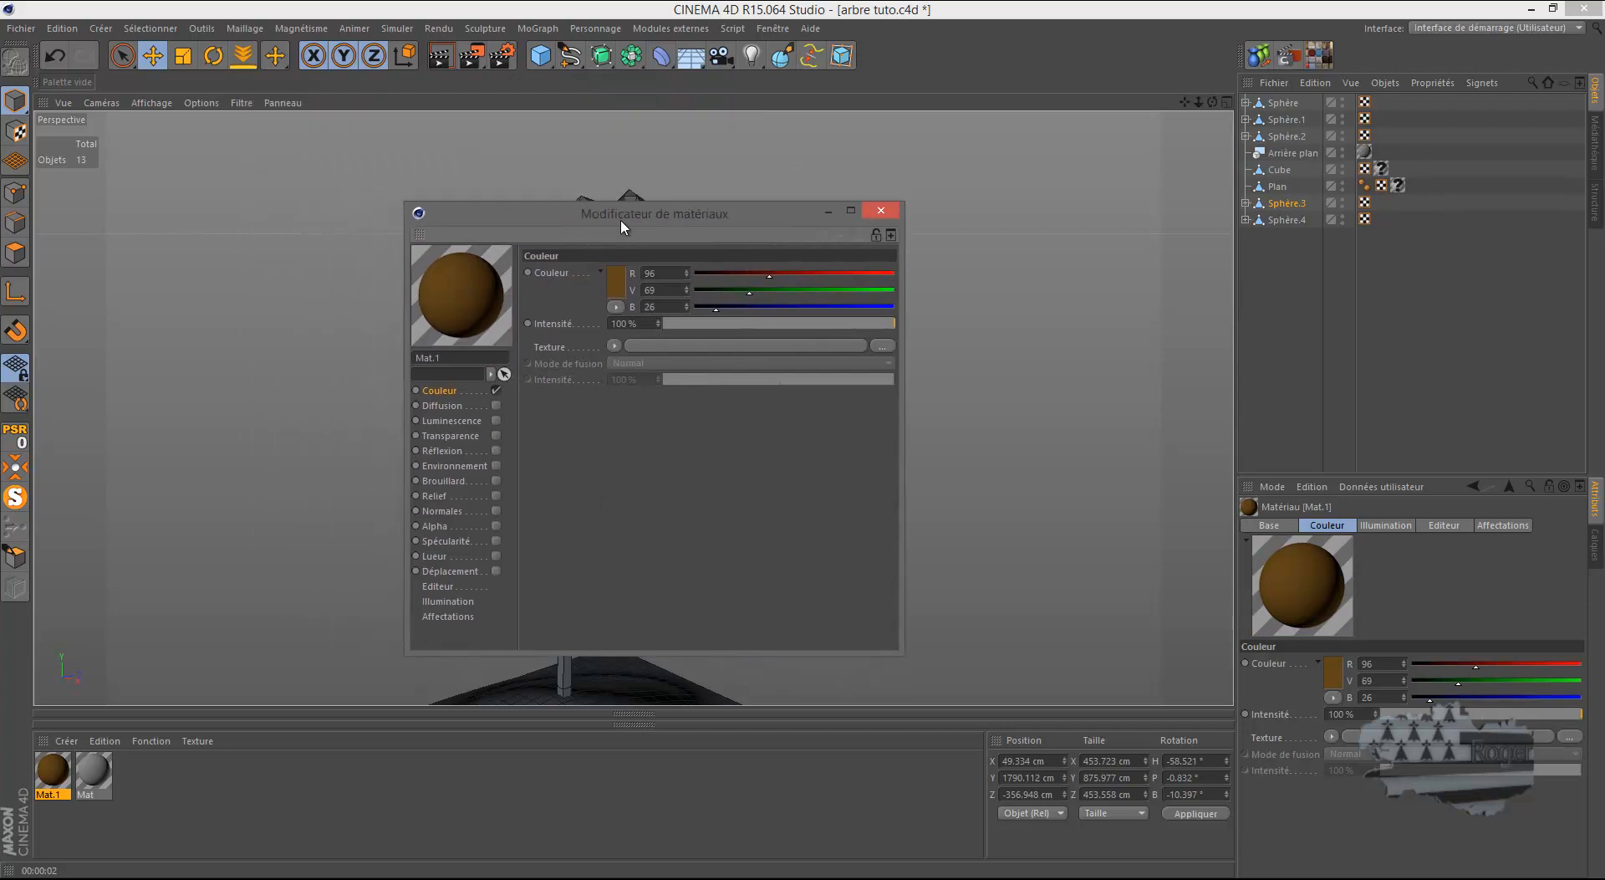
left_click(614, 346)
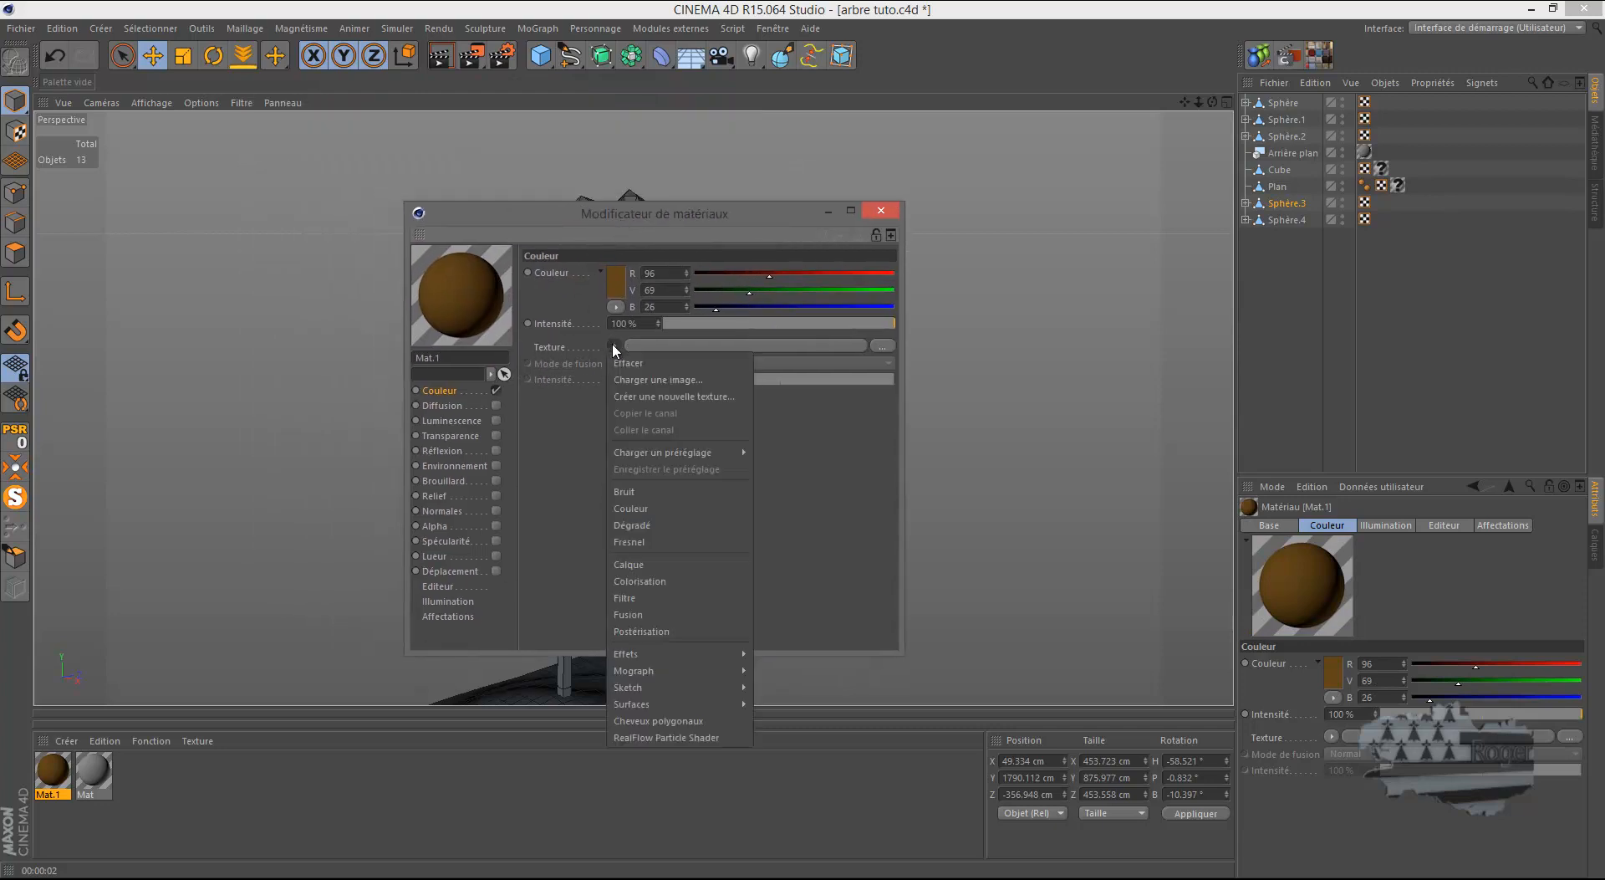
left_click(644, 495)
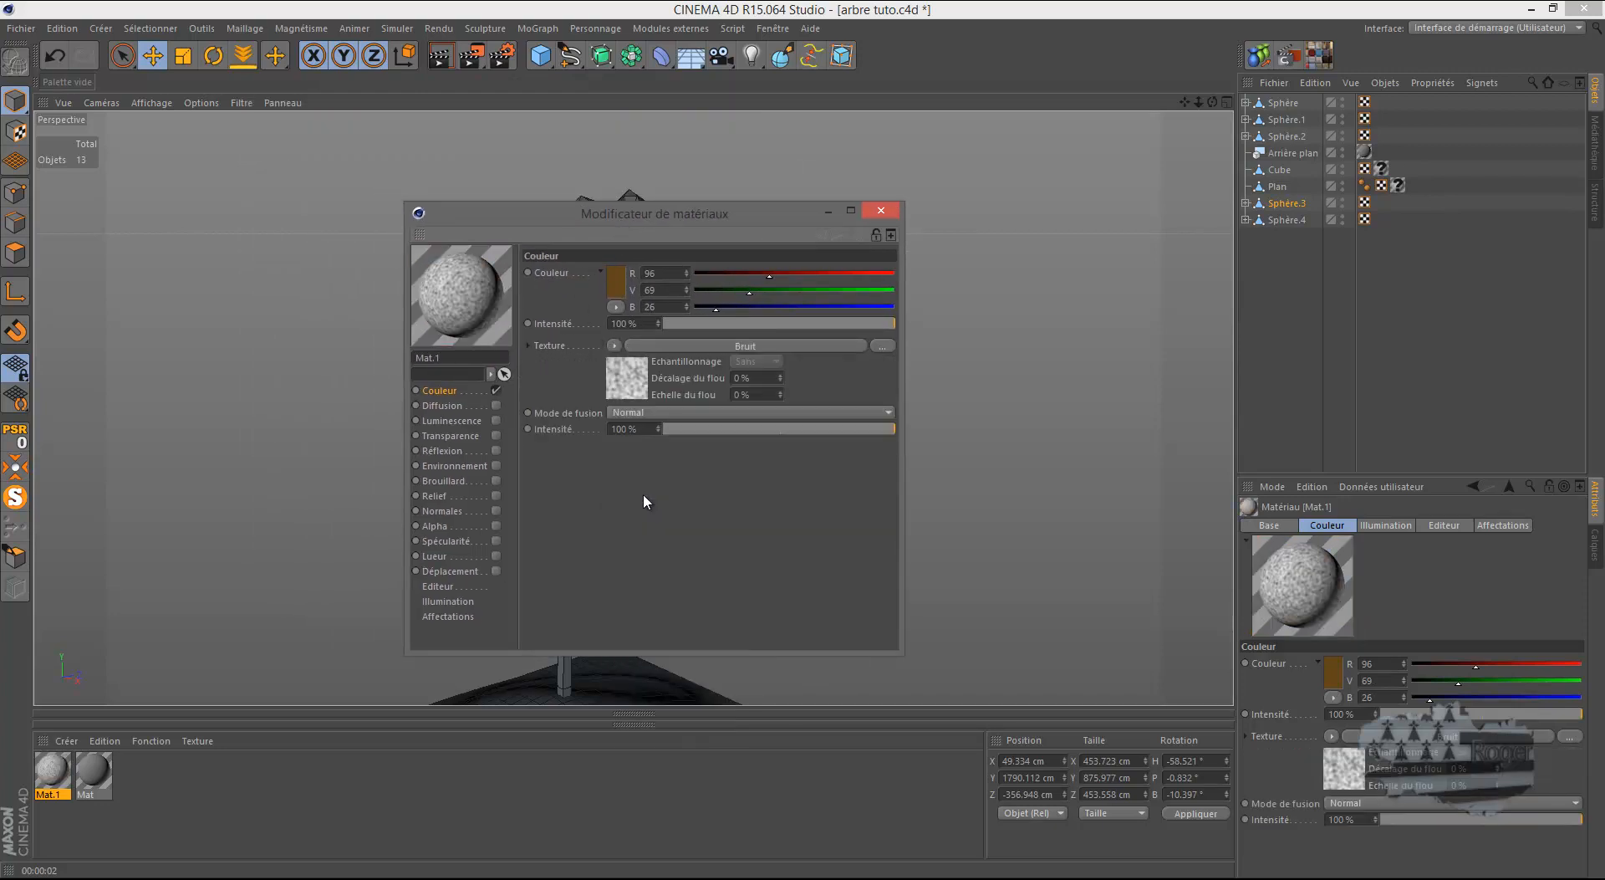
left_click(629, 377)
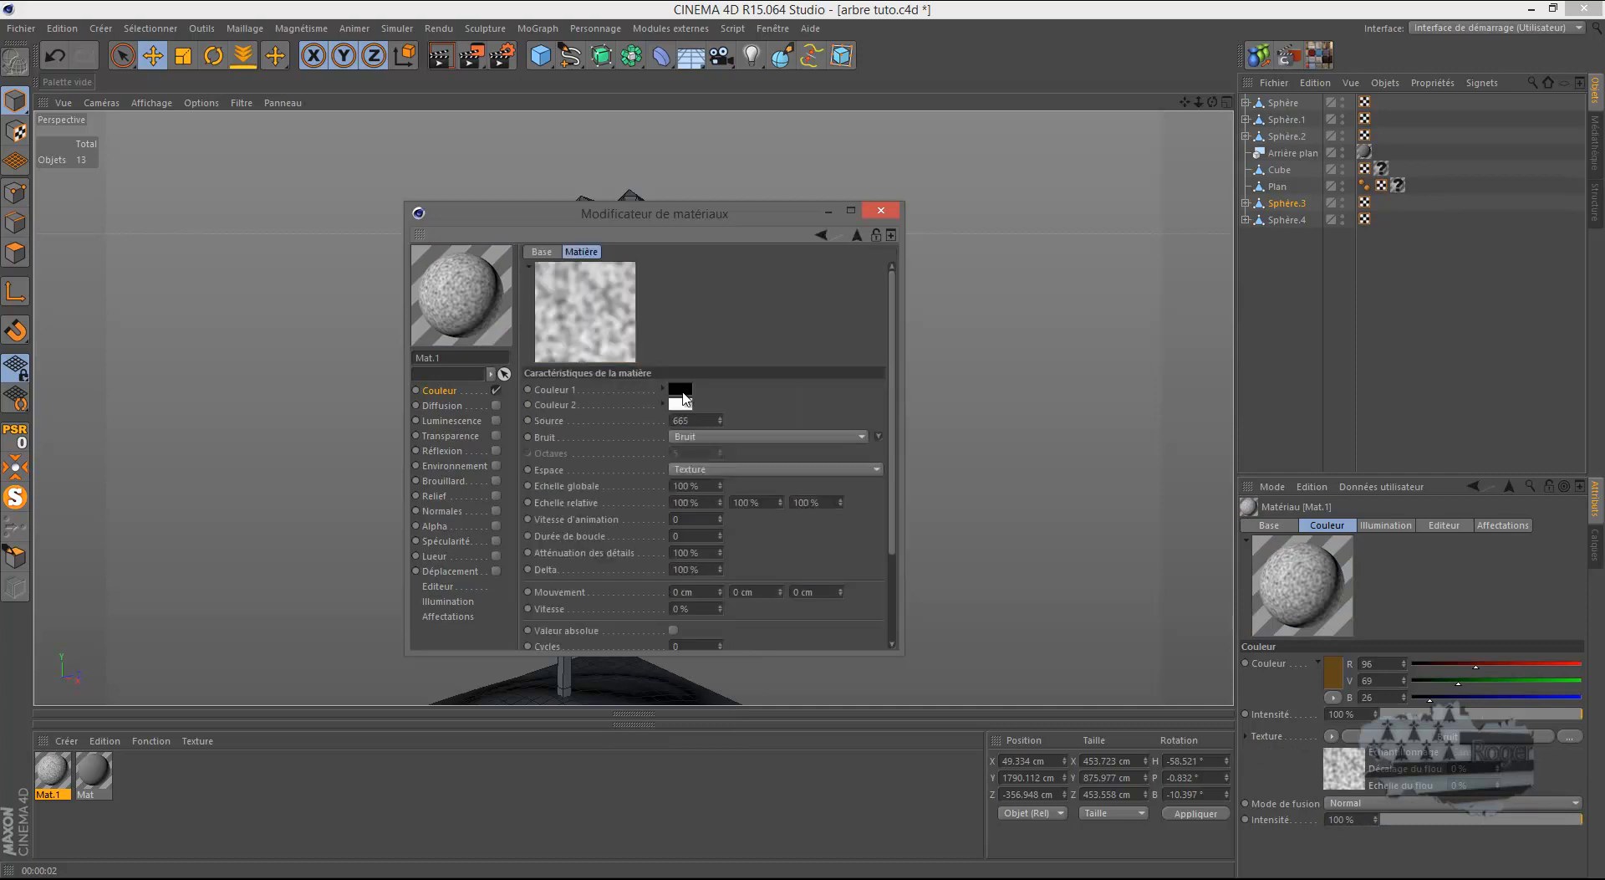
left_click(683, 391)
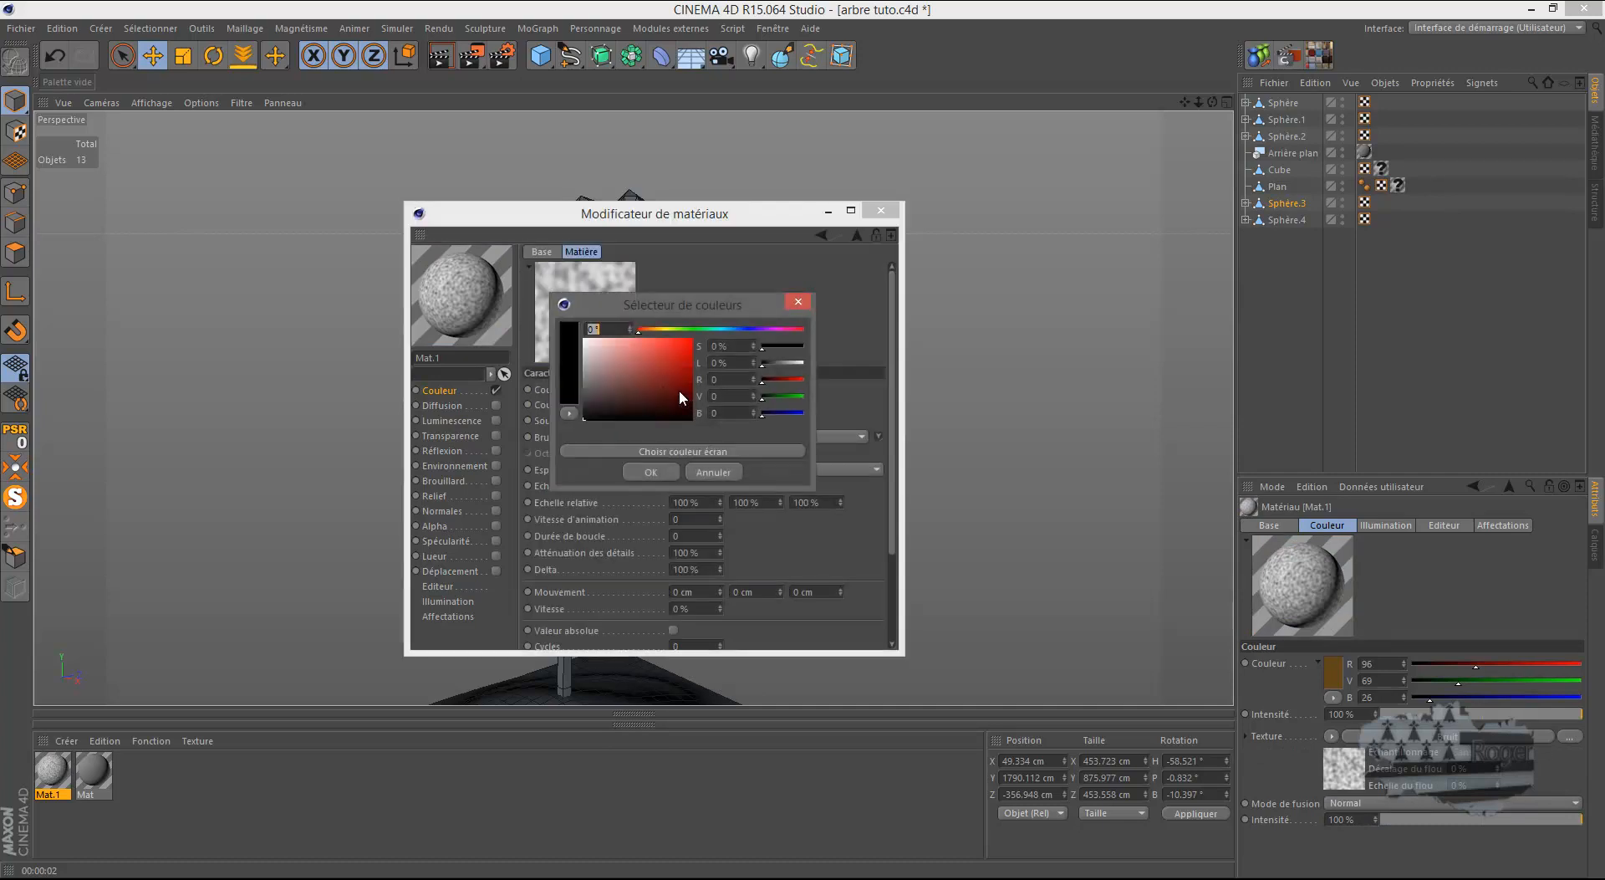
left_click(653, 329)
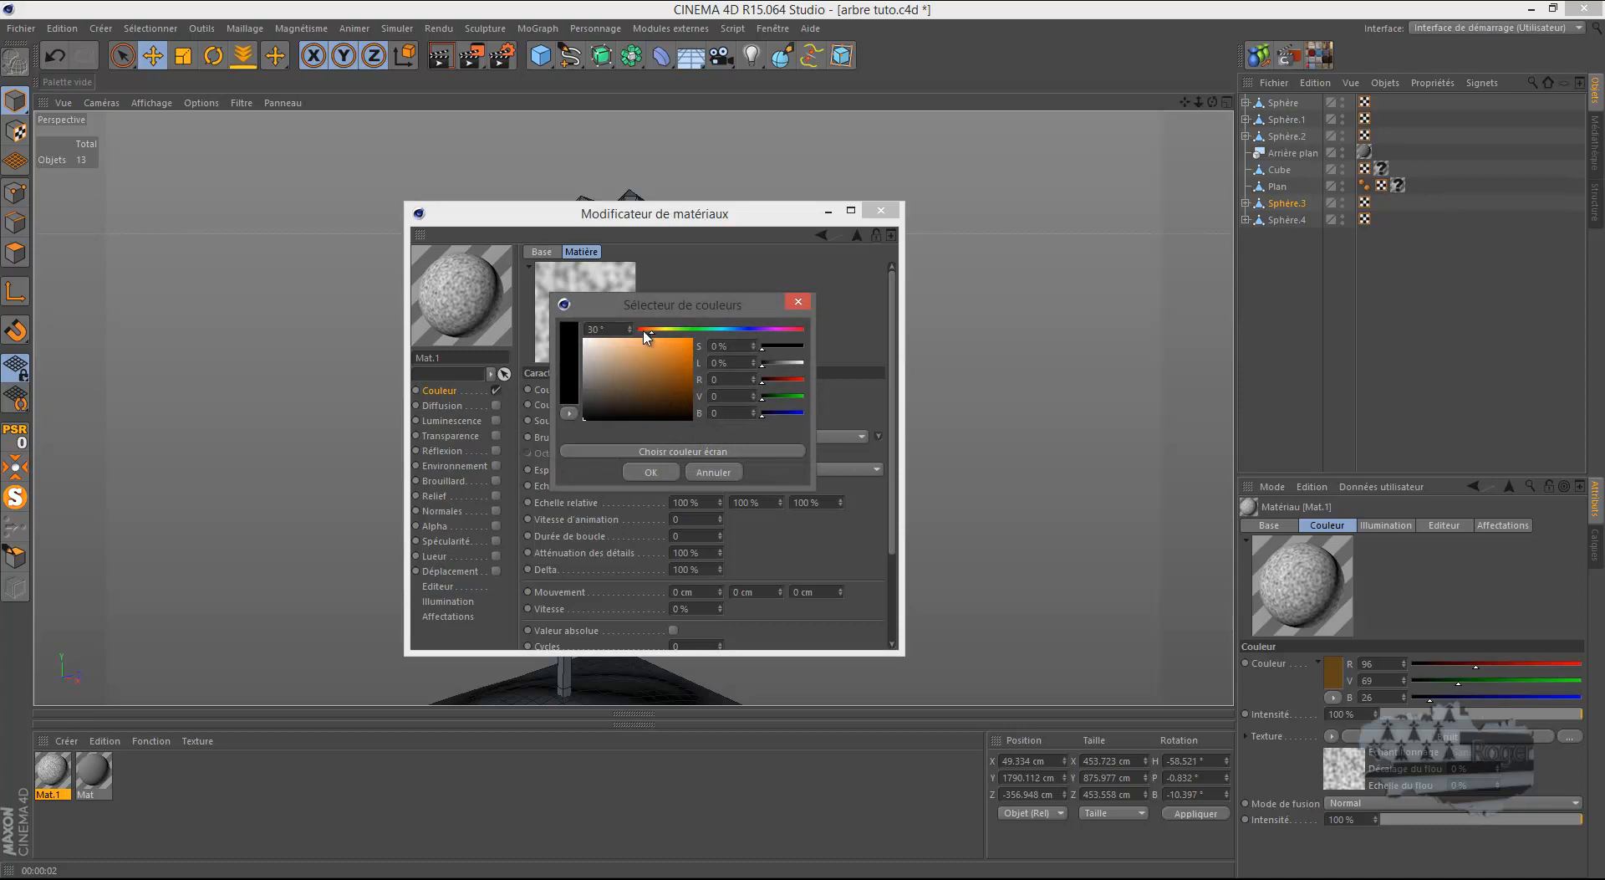
left_click(661, 391)
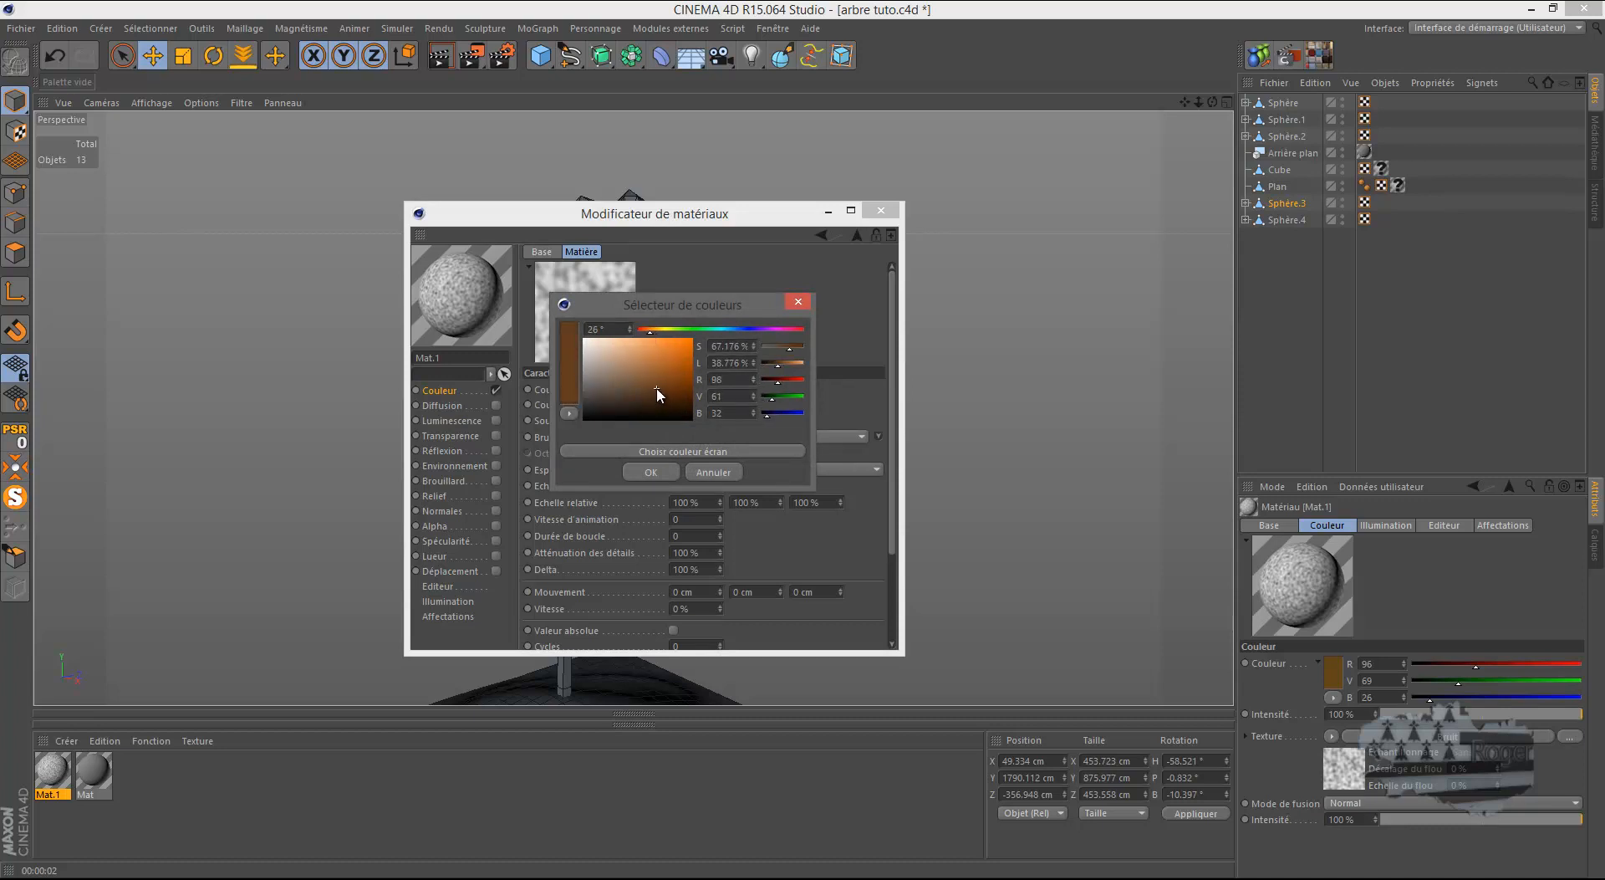
left_click(663, 472)
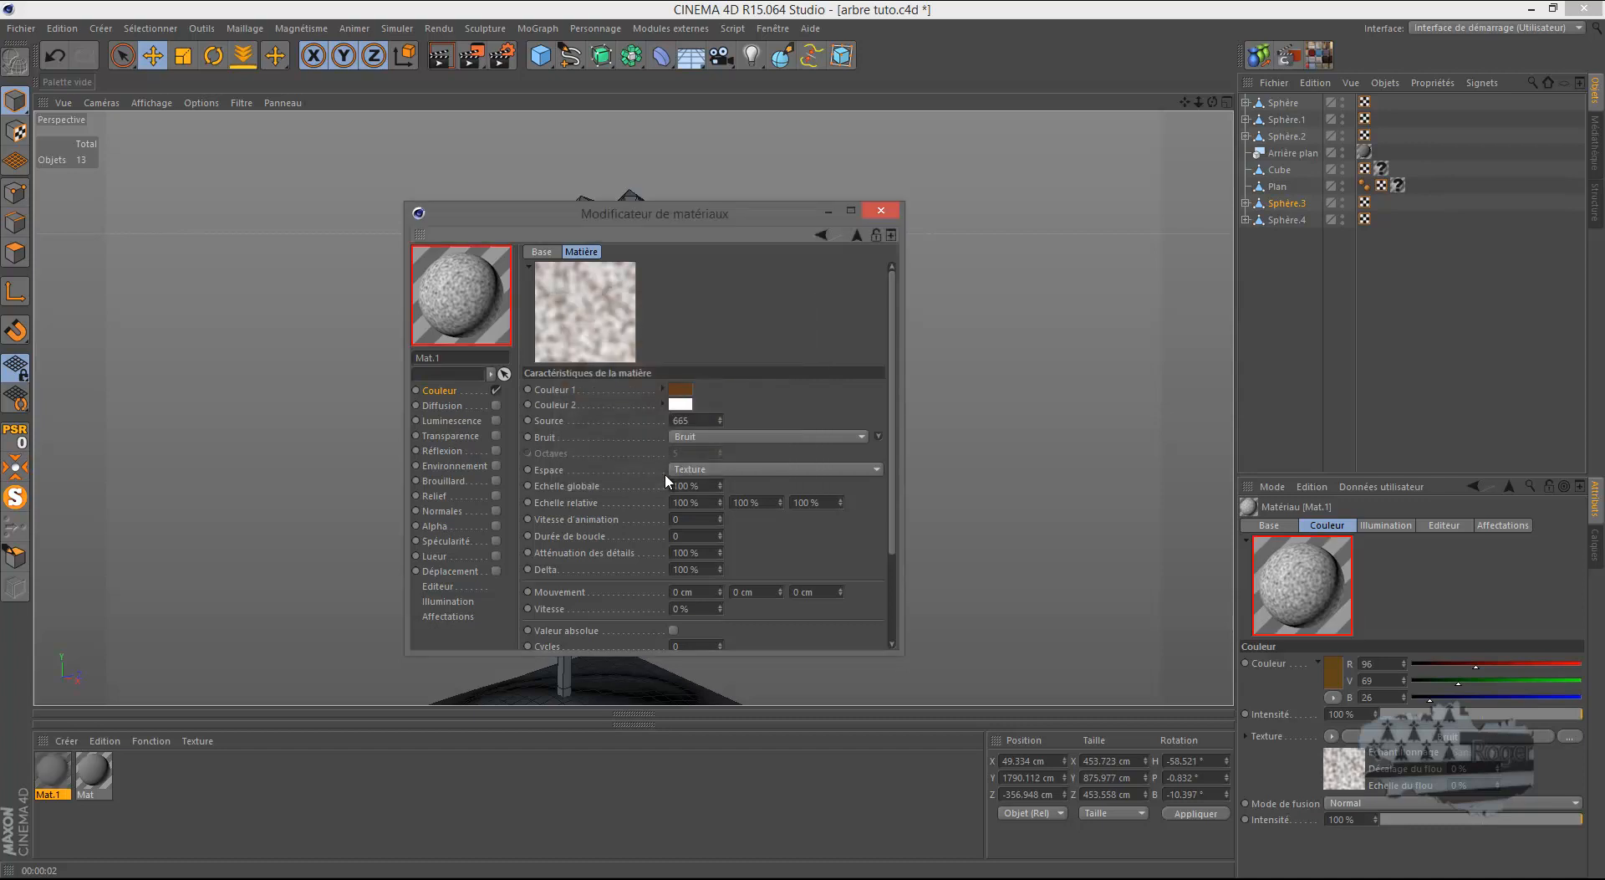
Step: Set the brown material's noise Couleur 2 to a darker brown, about RGB 67, 50, 33, and close the material editor
left_click(680, 406)
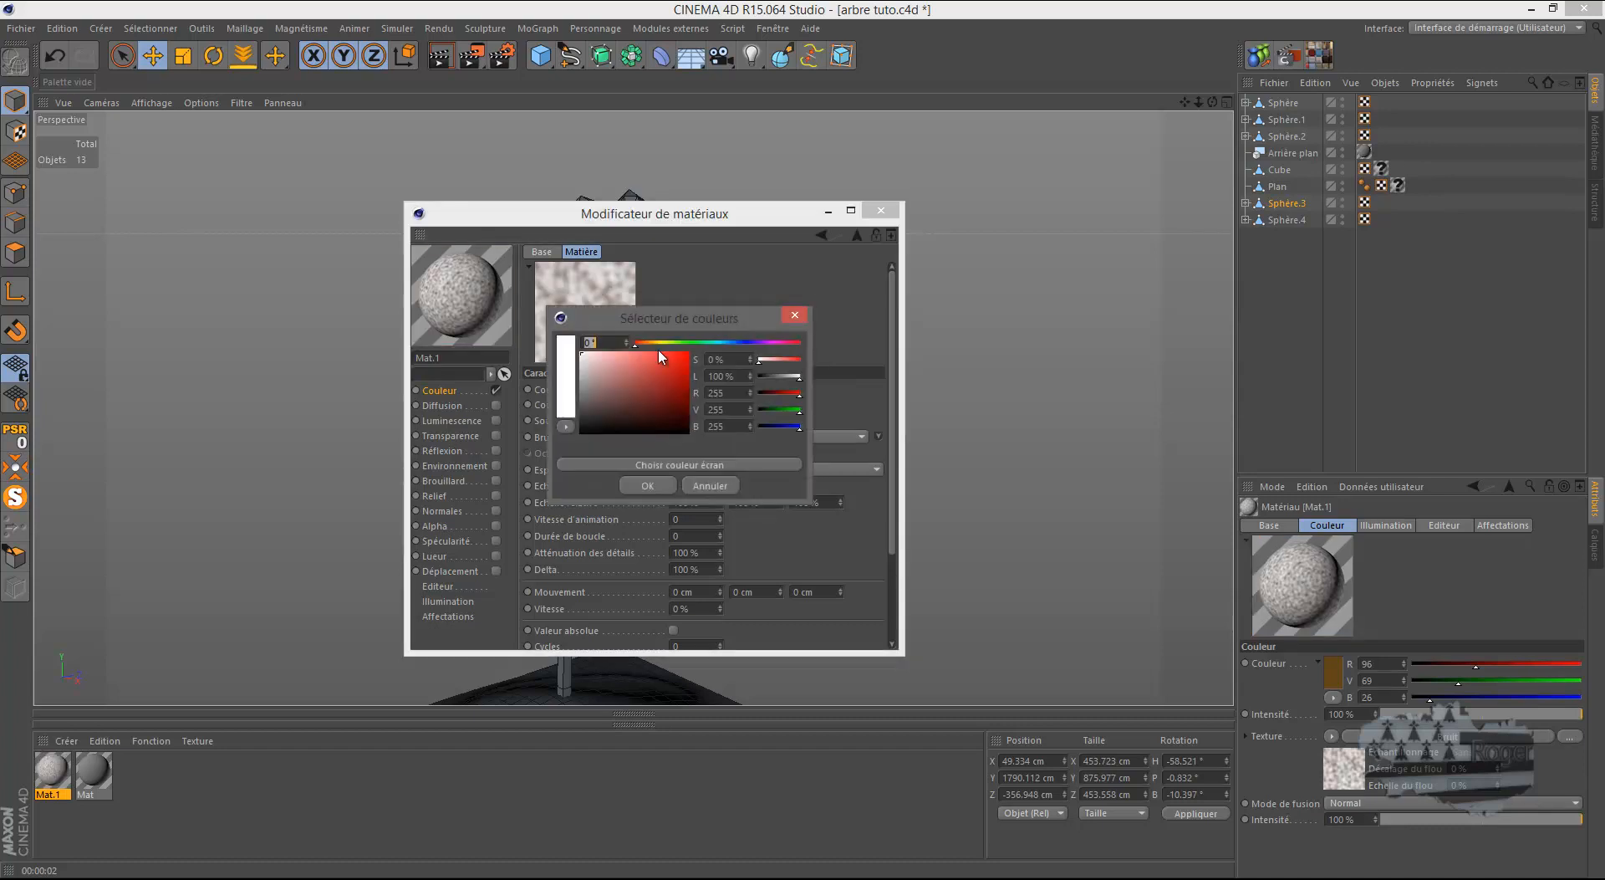
left_click(649, 344)
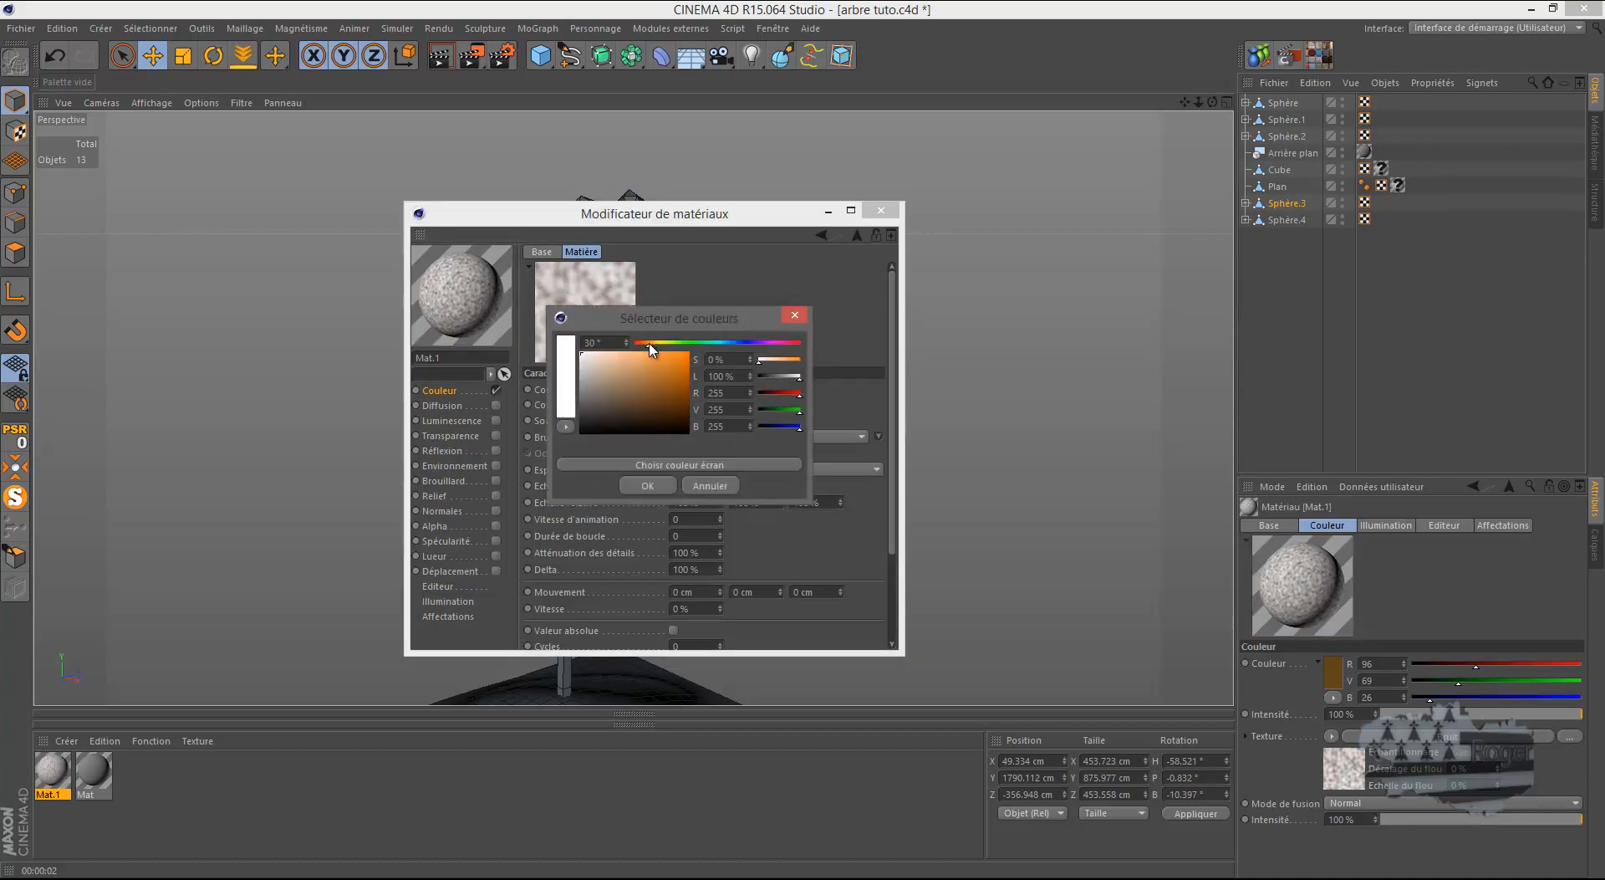
left_click_drag(668, 321, 751, 182)
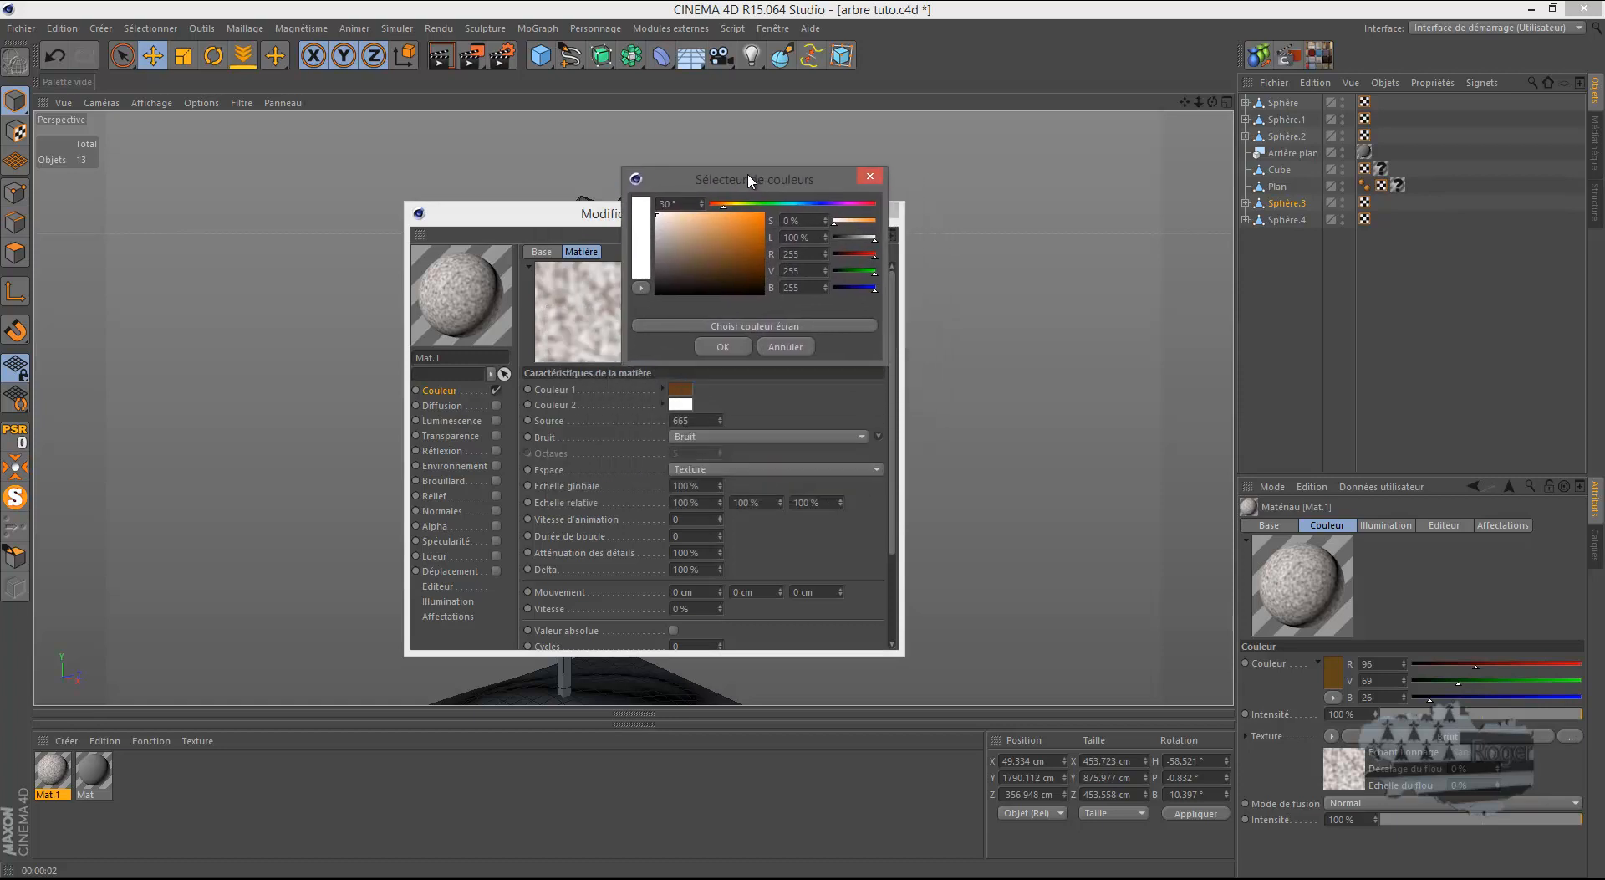
left_click(718, 267)
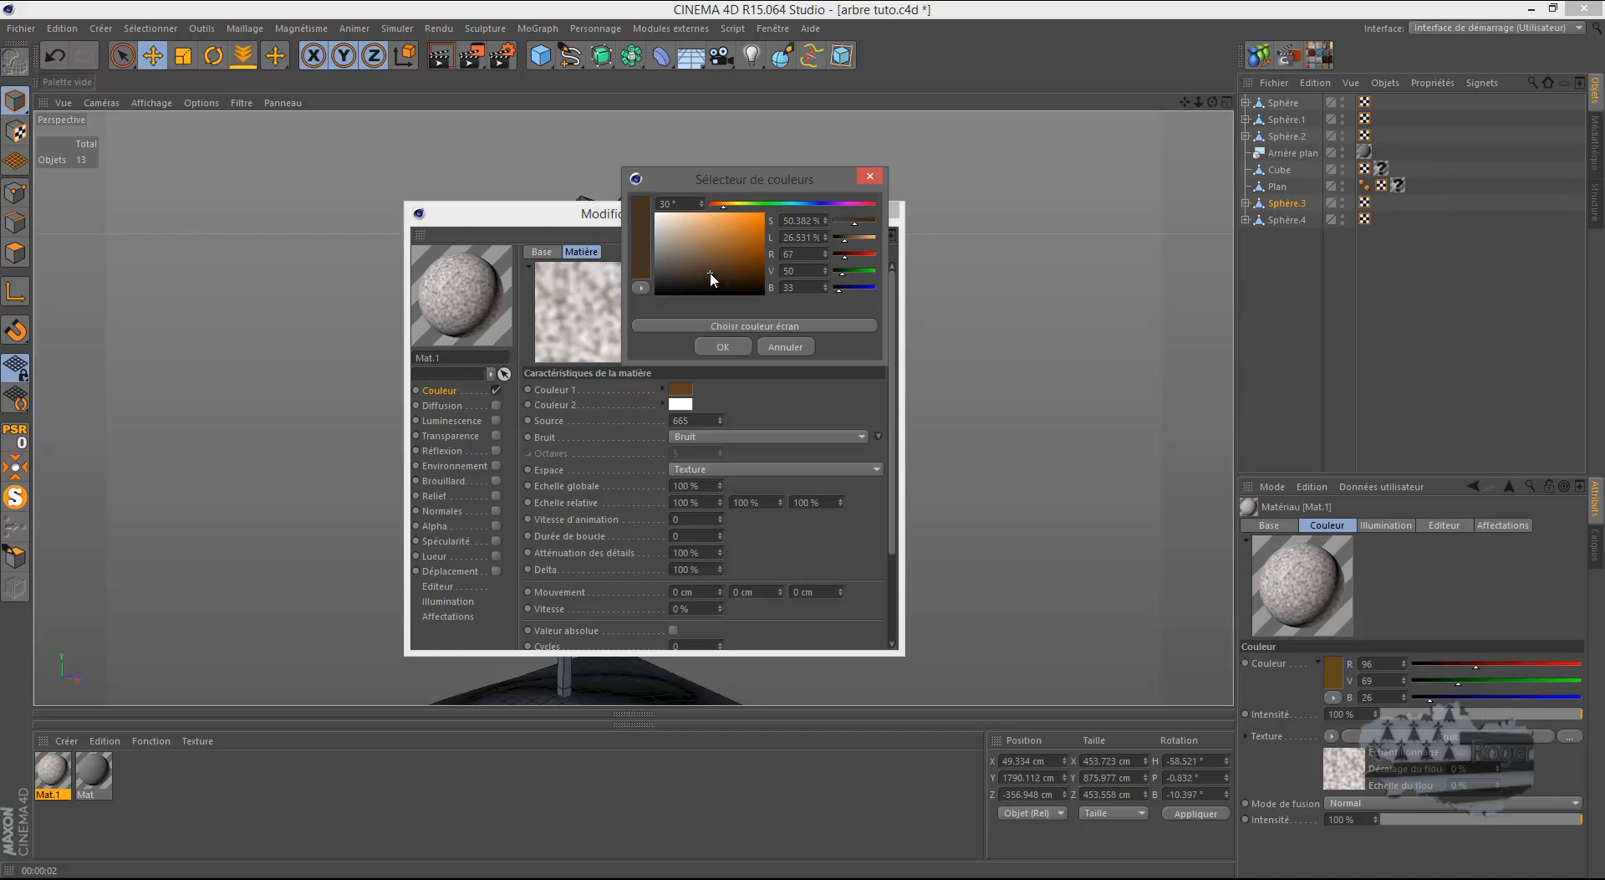
left_click(722, 346)
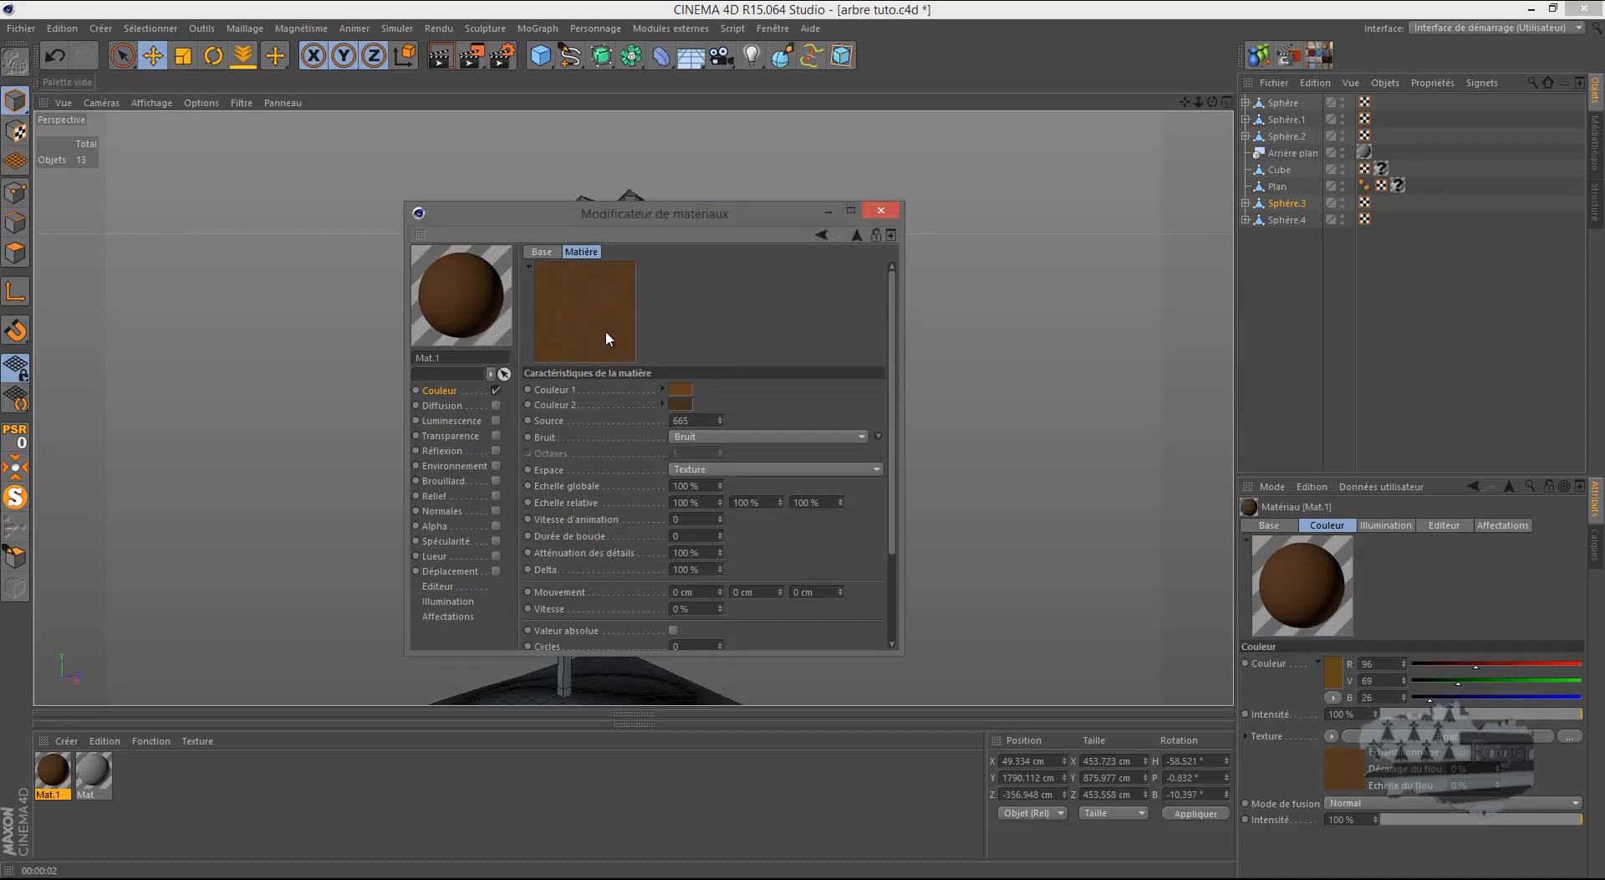
left_click(881, 211)
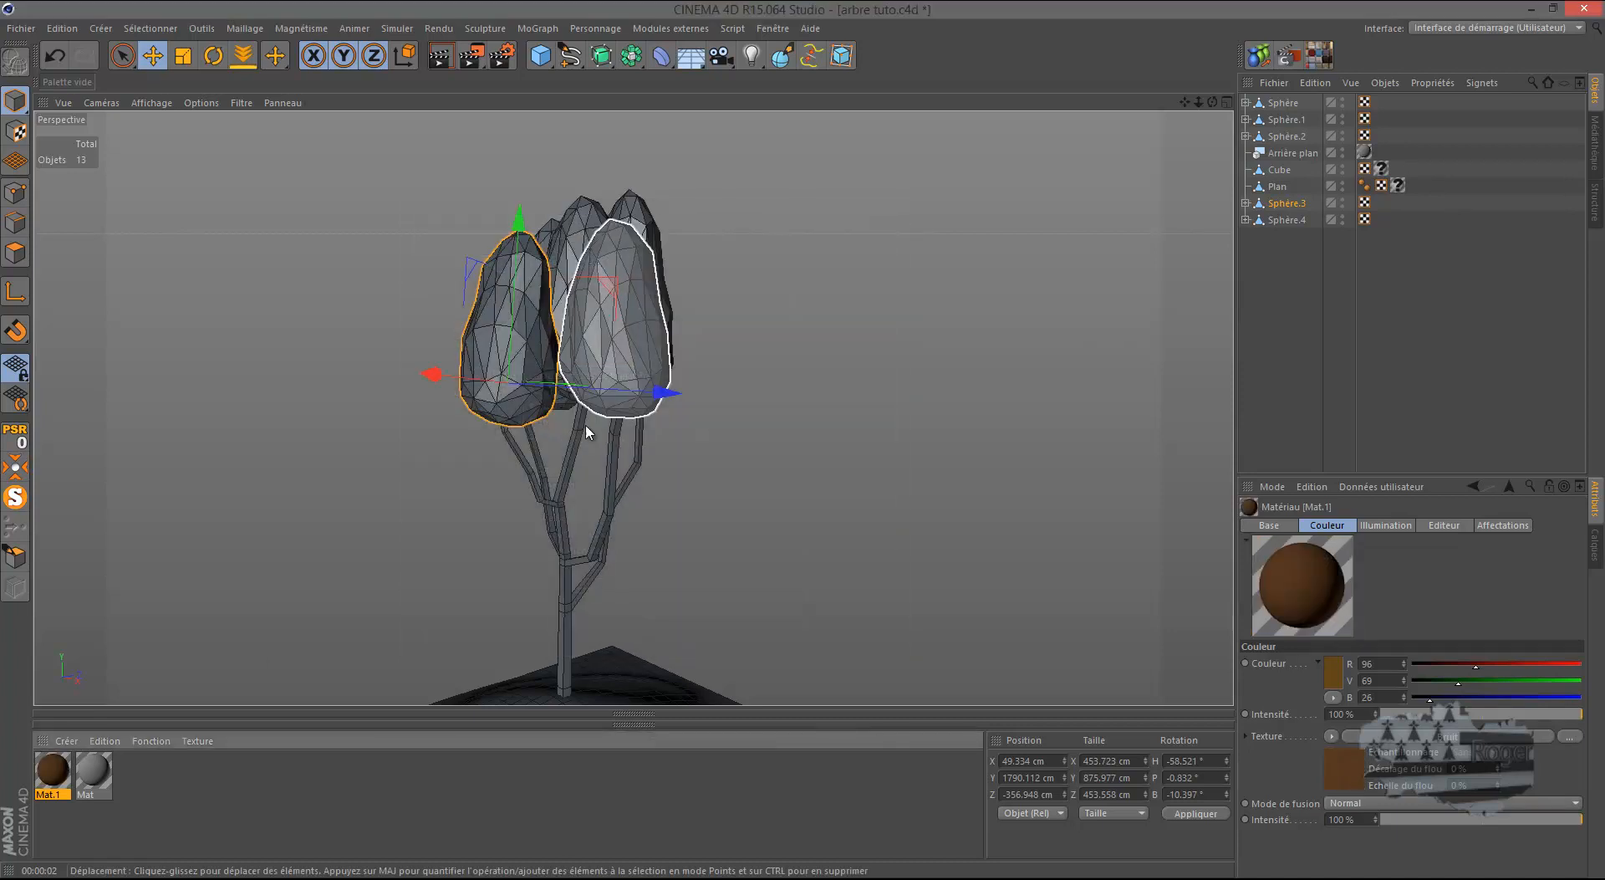
Step: Apply the brown material to the trunk and branches and preview-render them up close
left_click_drag(52, 769, 569, 580)
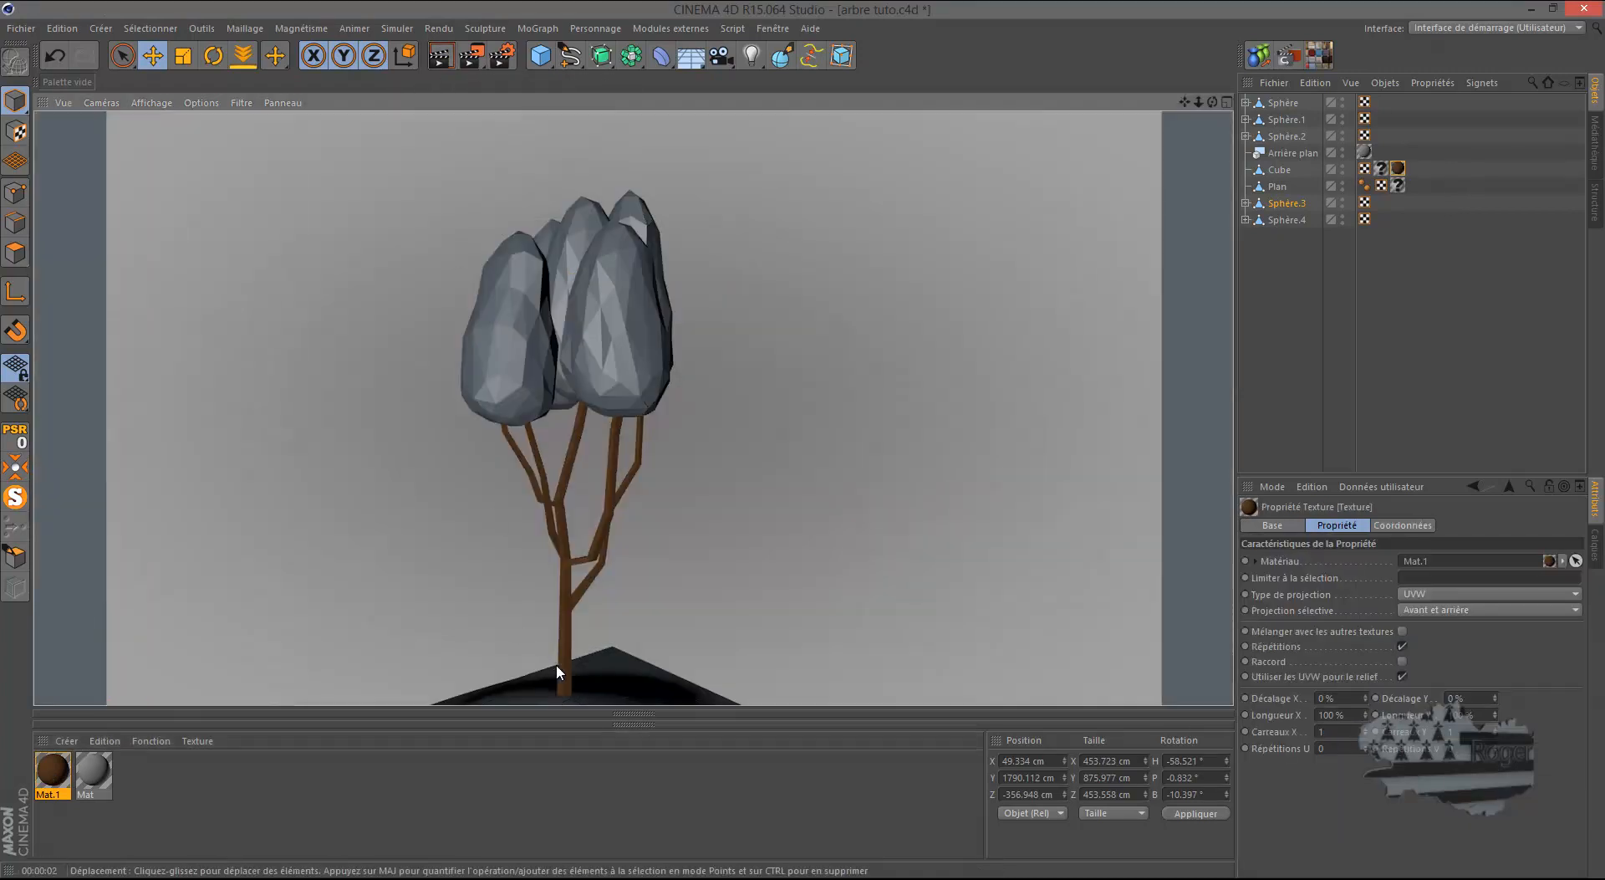
scroll(558, 671, "up", 4)
left_click(440, 67)
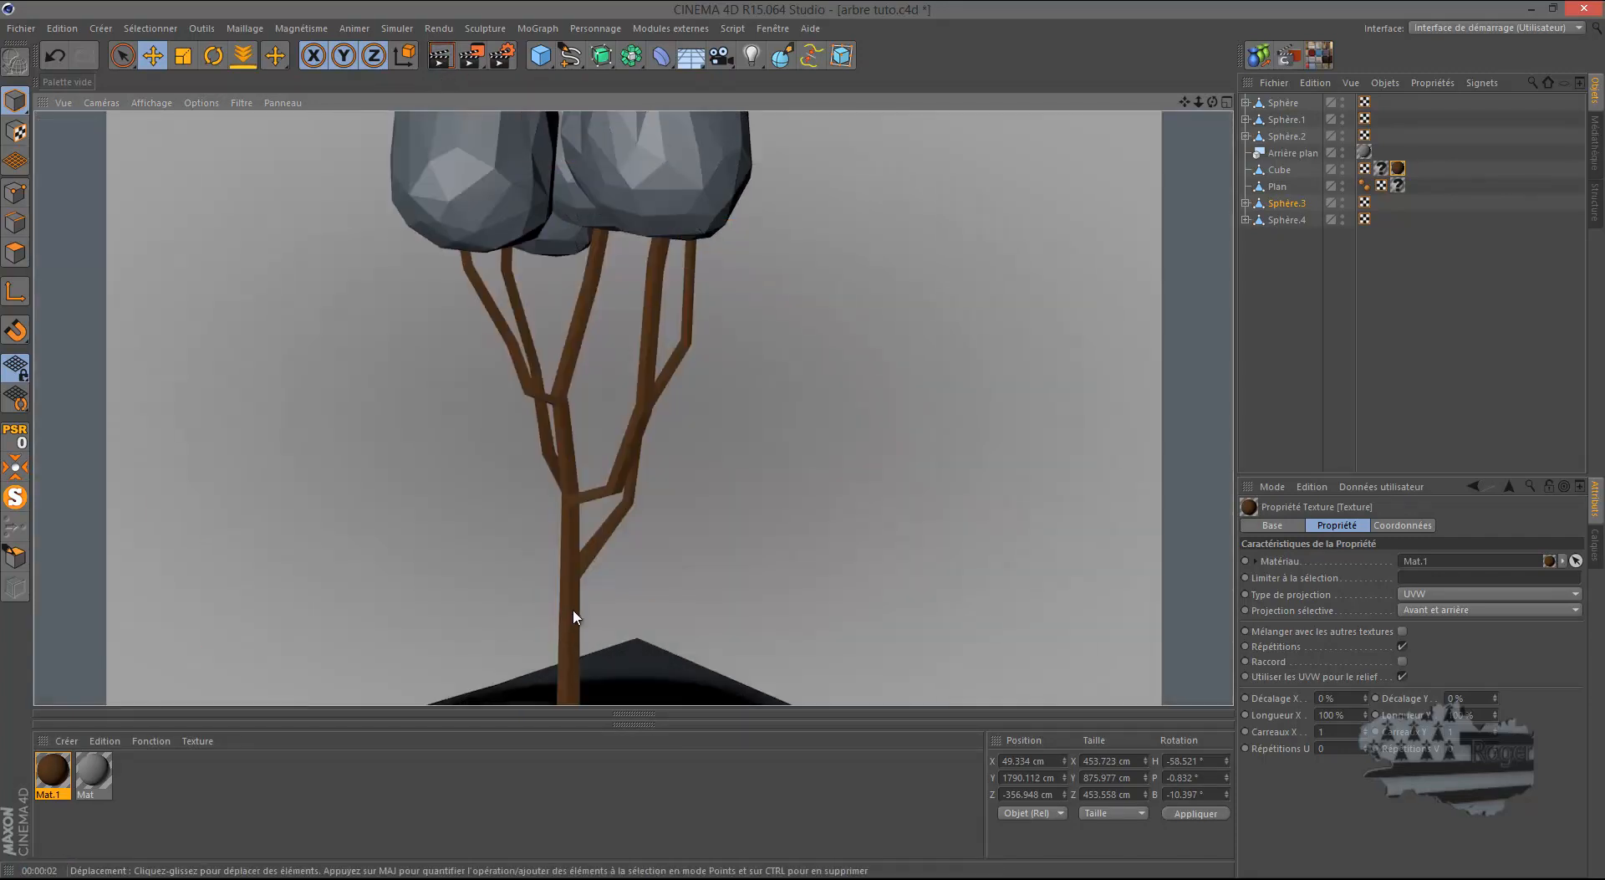
scroll(573, 614, "up", 5)
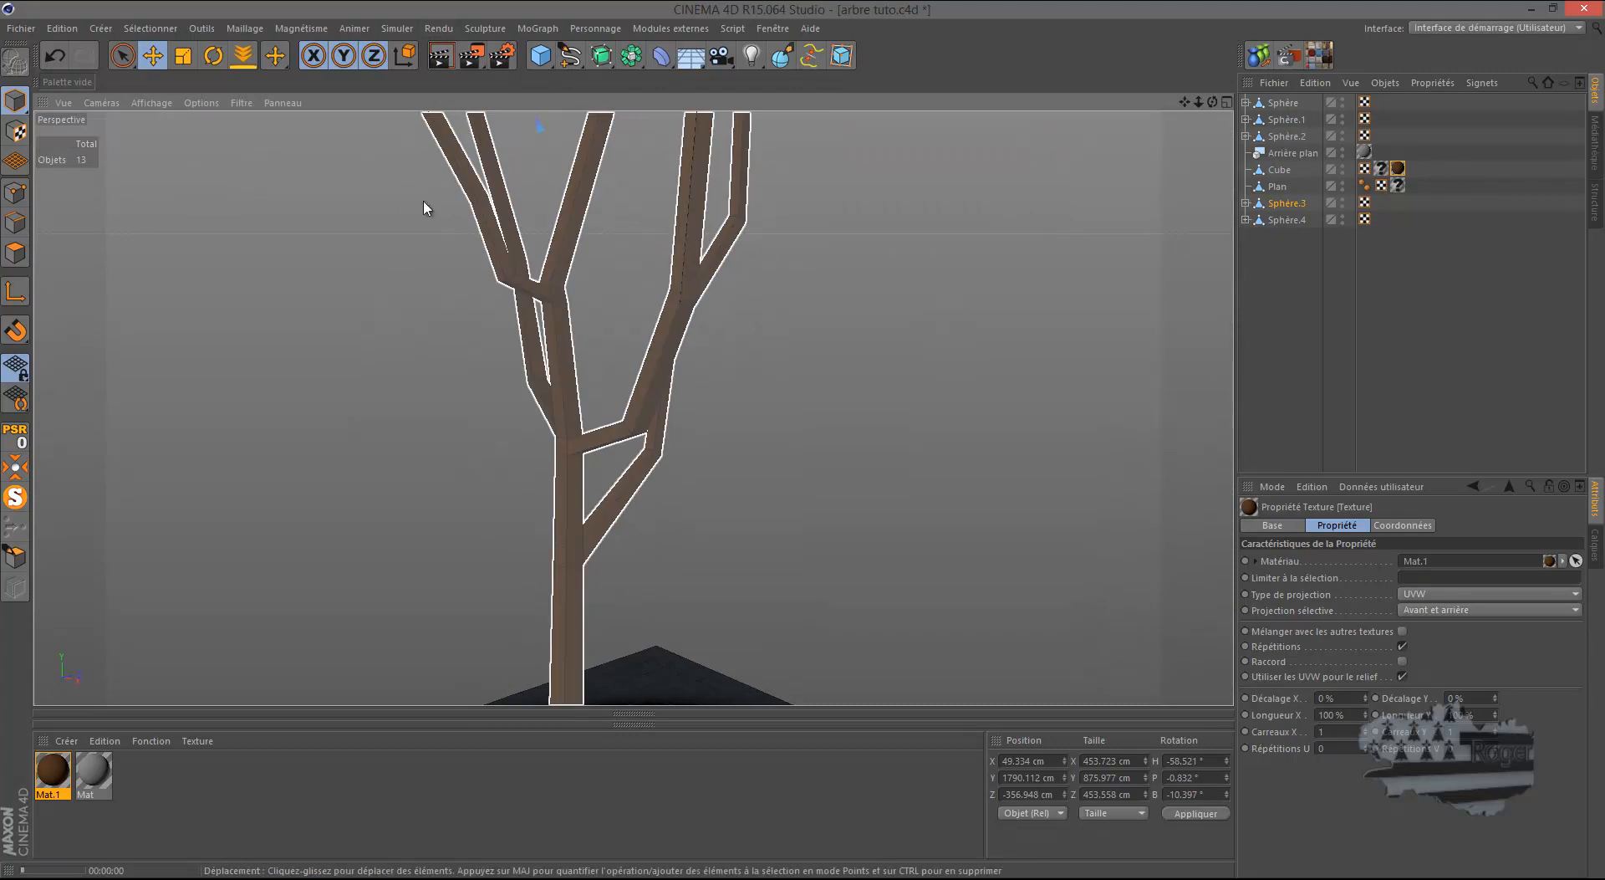
key("ctrl+r")
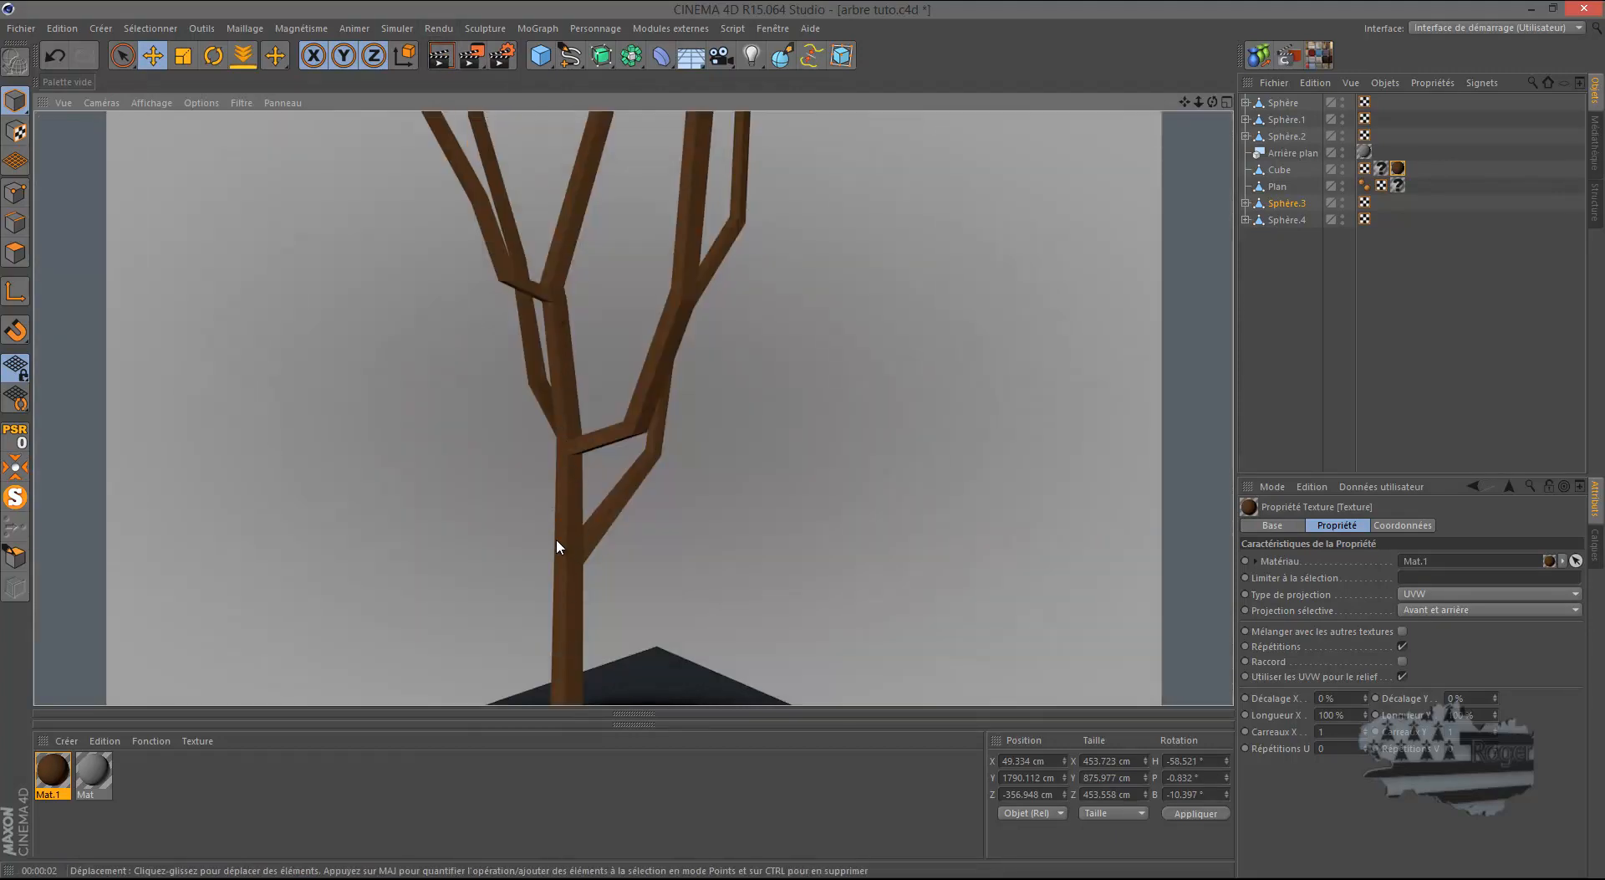
scroll(562, 500, "down", 5)
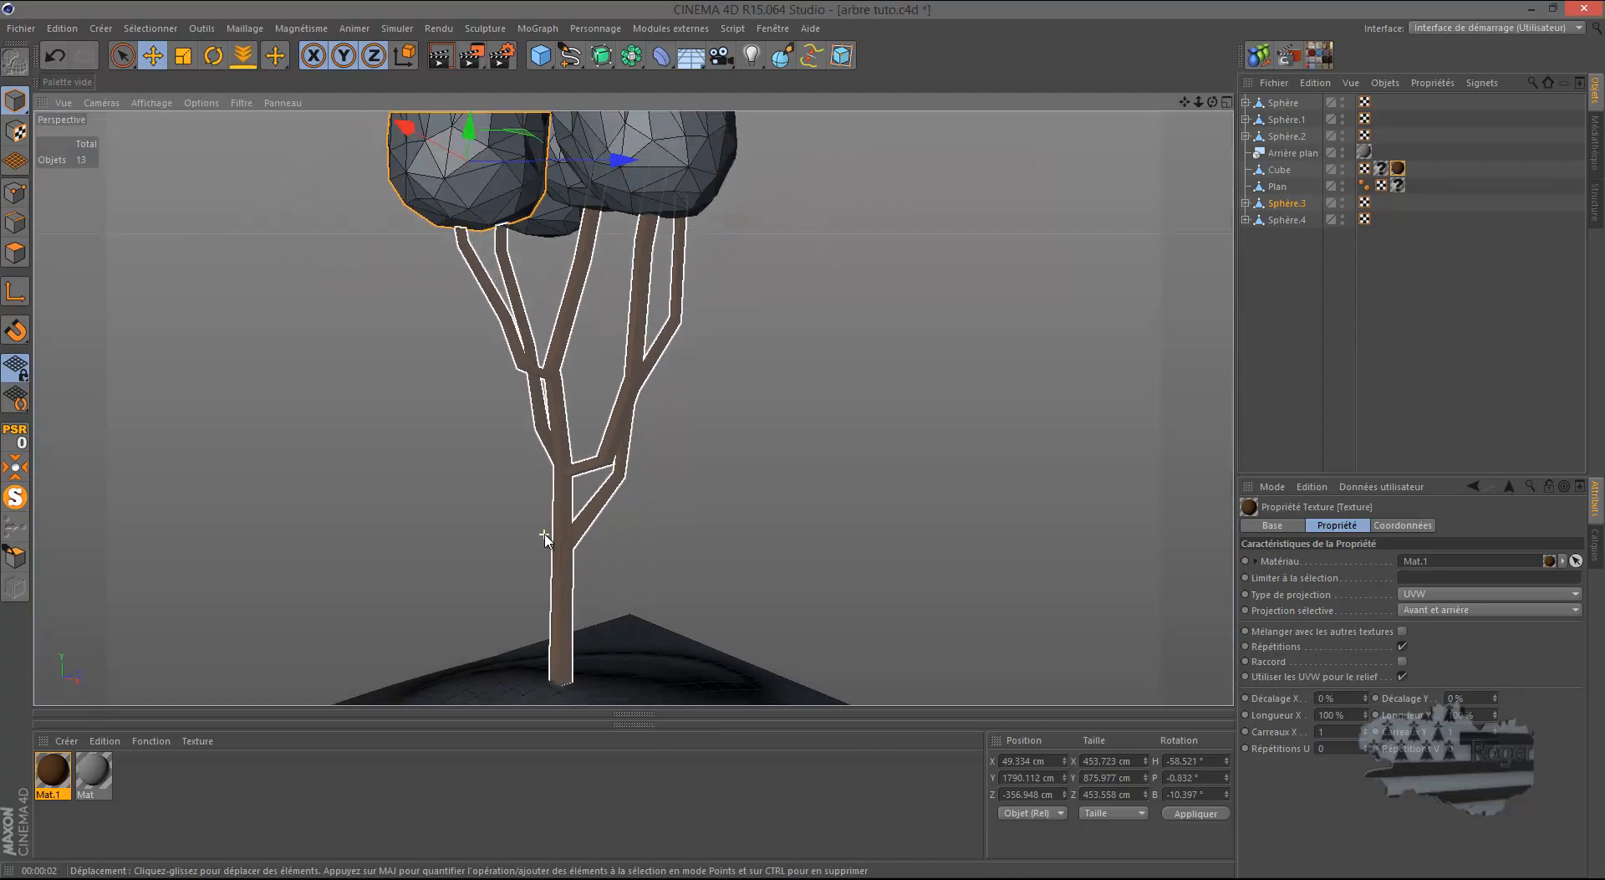
scroll(544, 536, "down", 4)
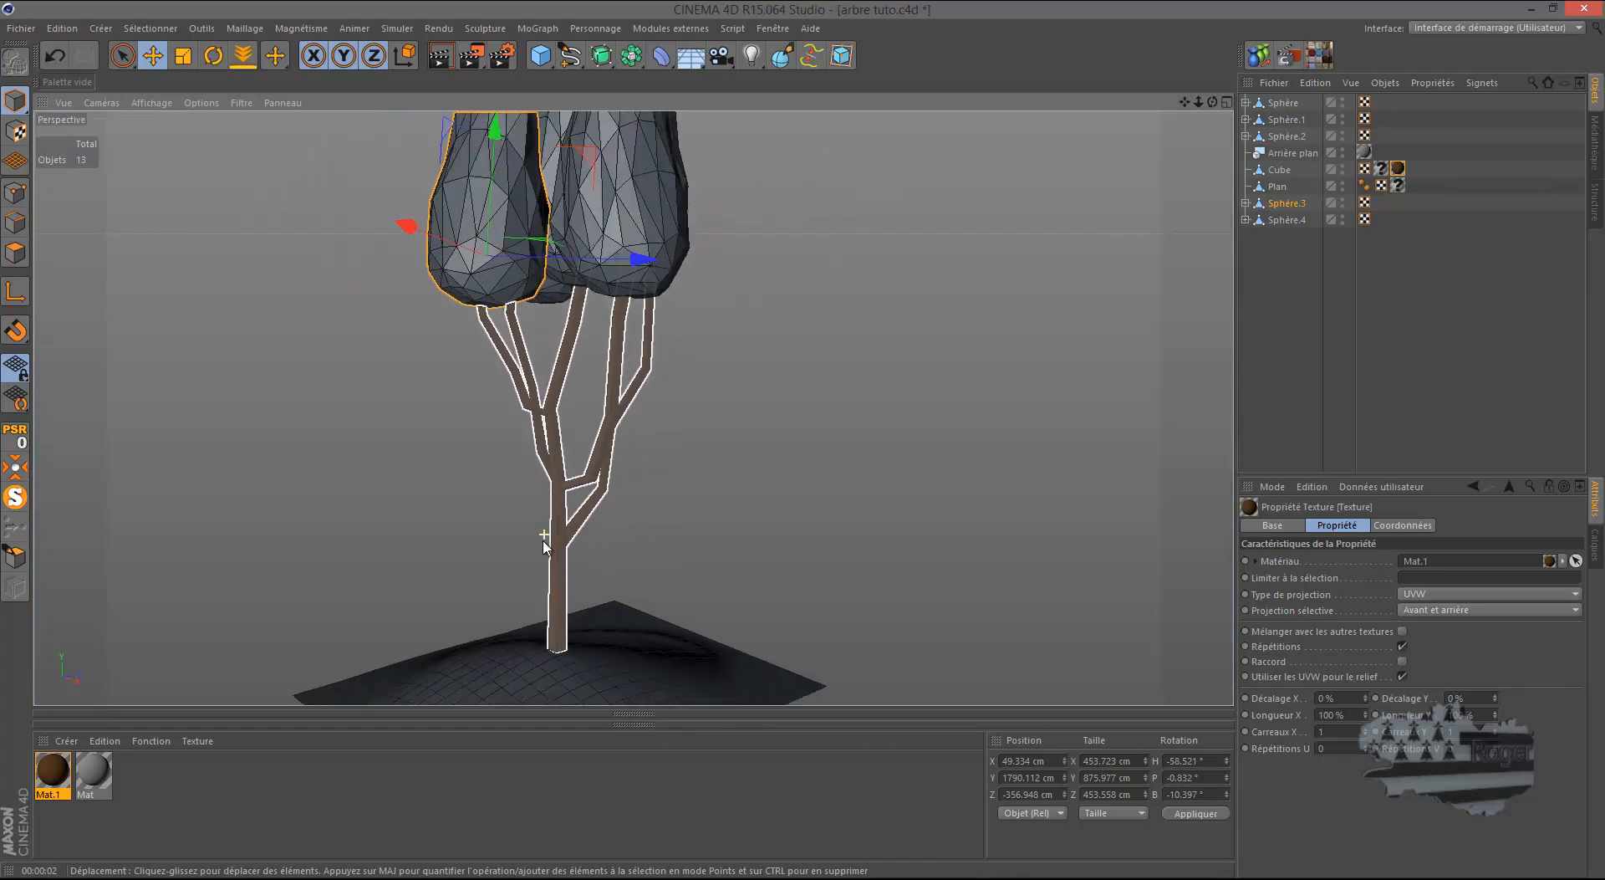
Step: Create another new material for the foliage and disable its specularity
double_click(128, 789)
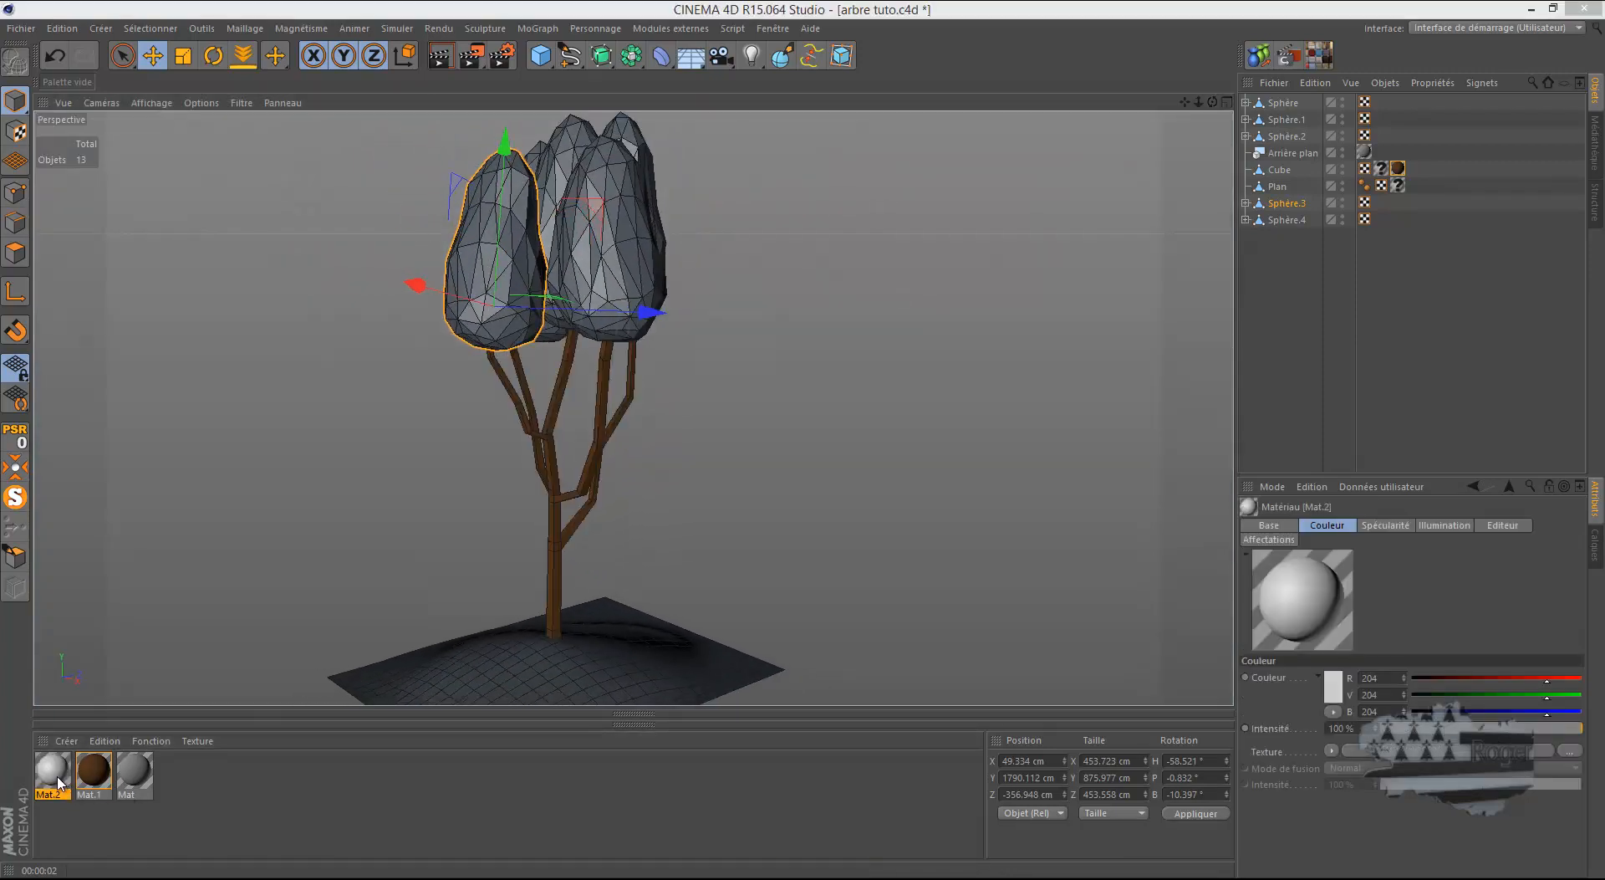
double_click(58, 782)
left_click(332, 443)
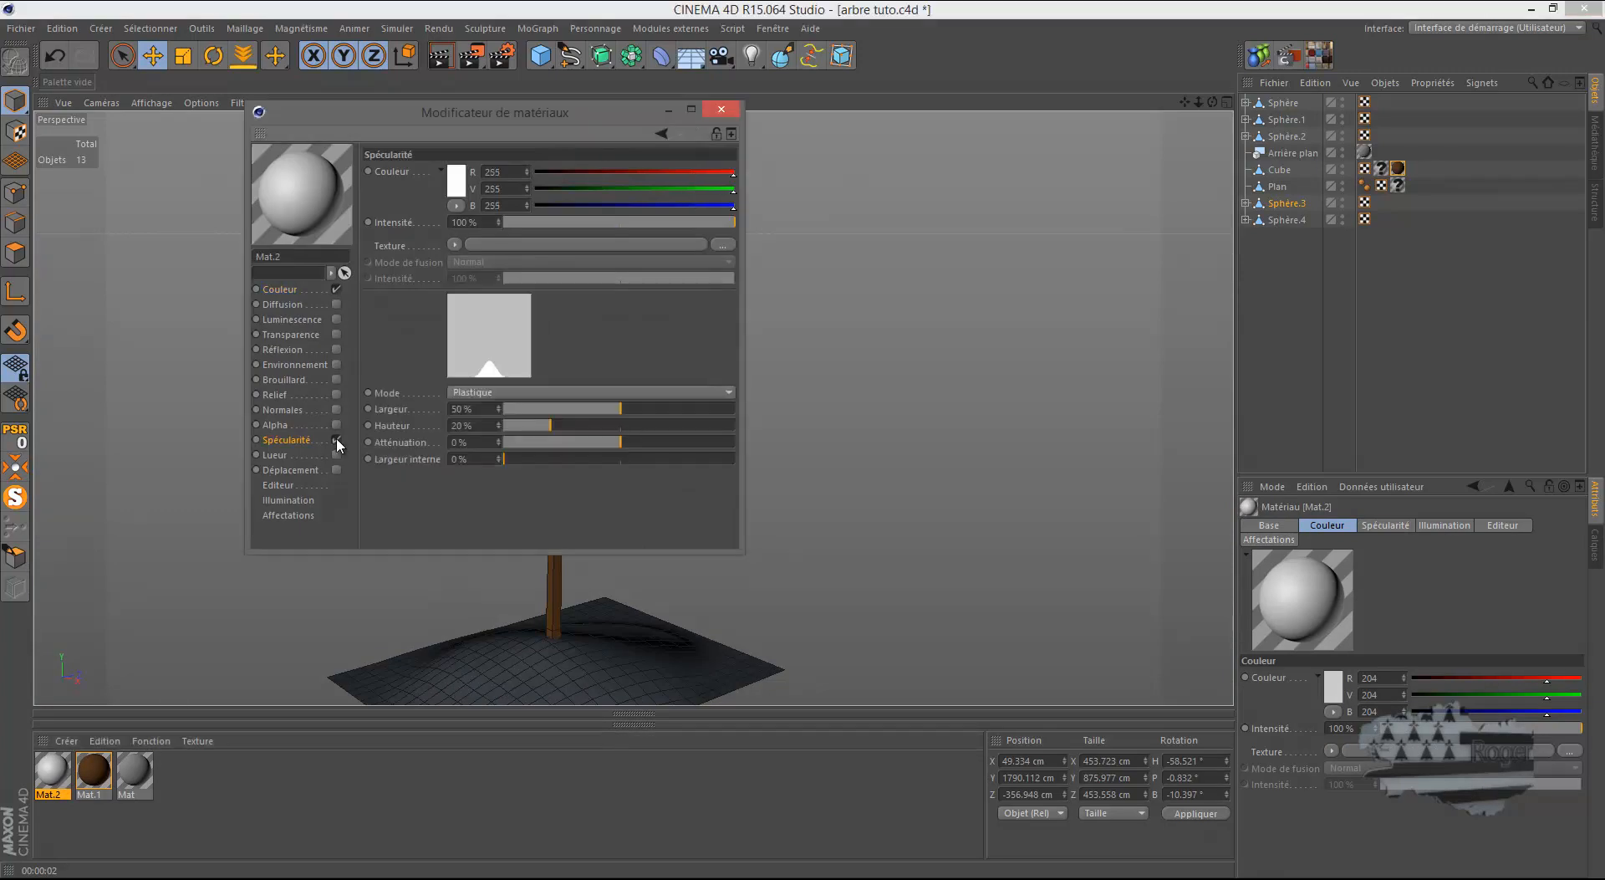
left_click(337, 439)
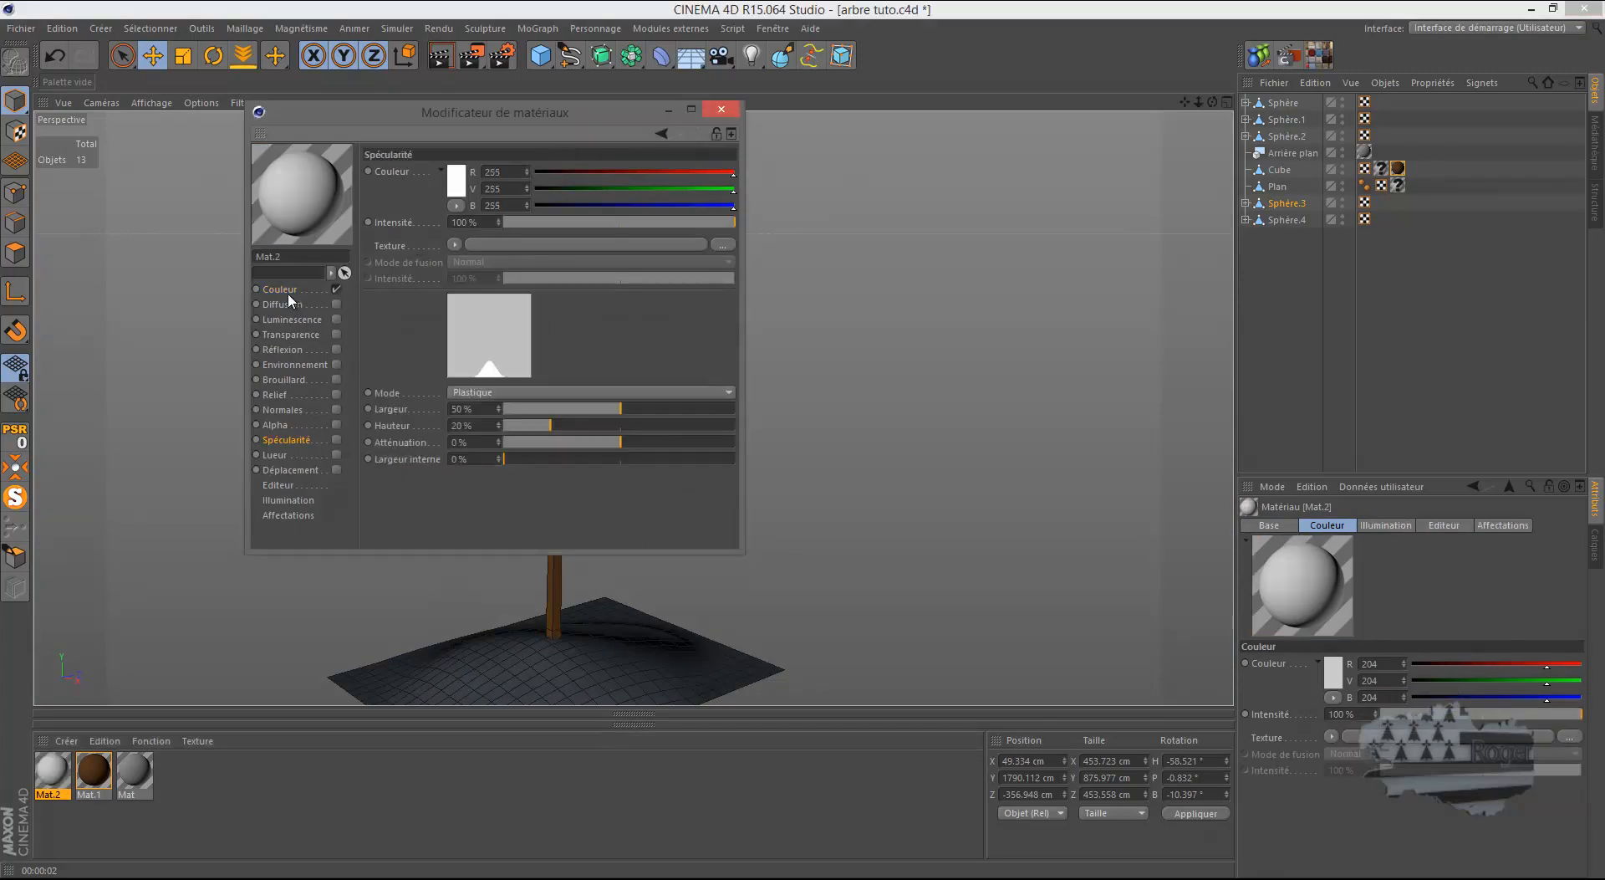
Step: Add a Bruit texture to Mat.2's colour channel and open the noise settings
left_click_drag(486, 113, 714, 187)
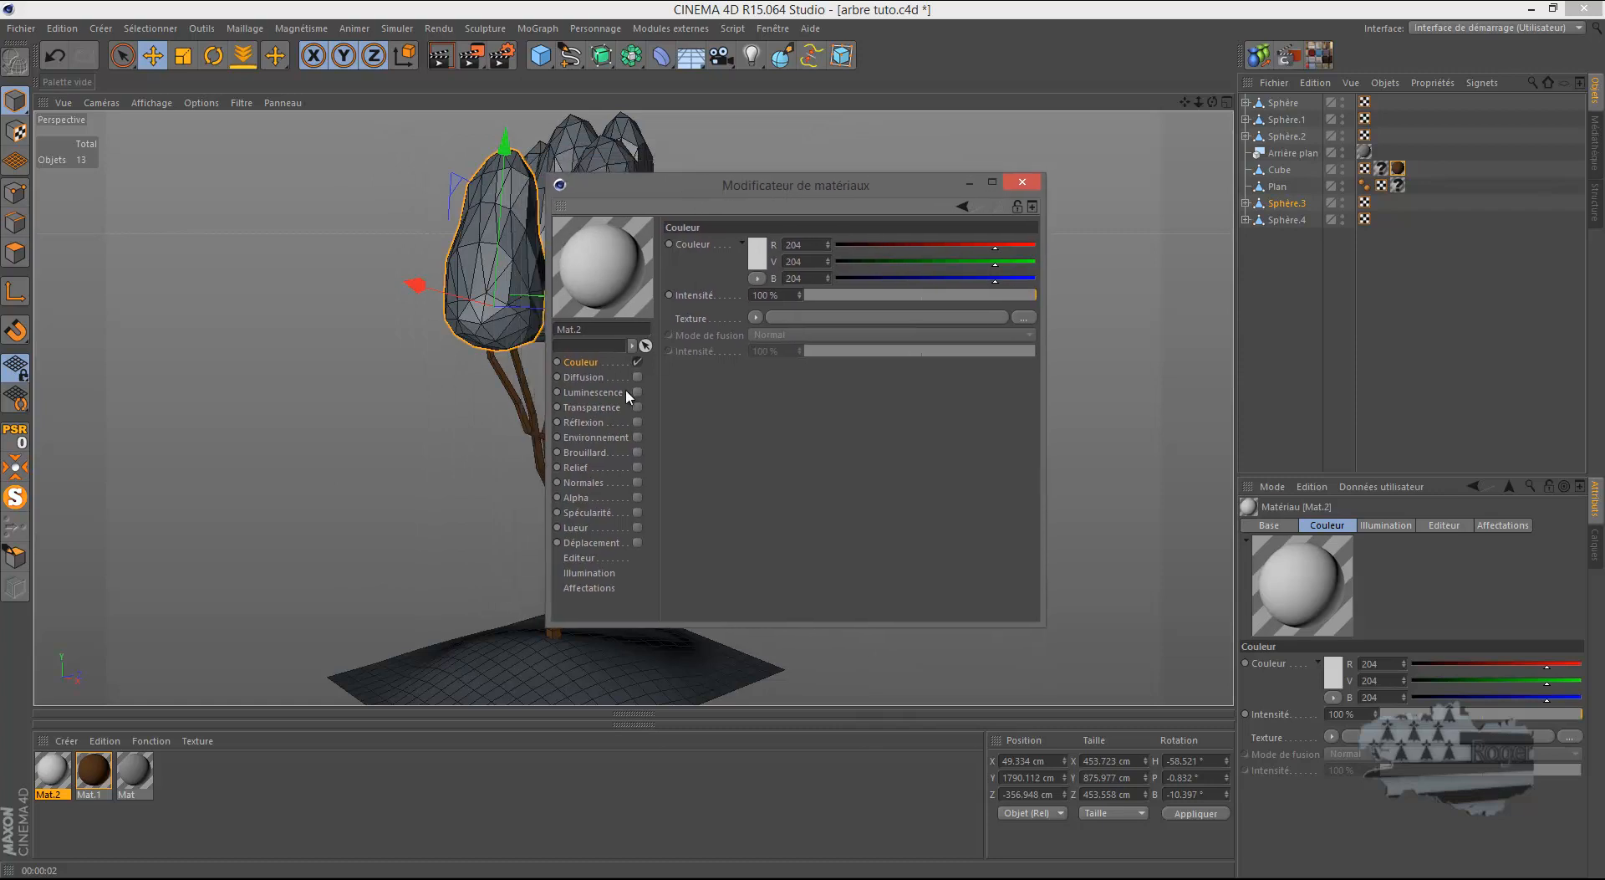
left_click(756, 316)
left_click(776, 458)
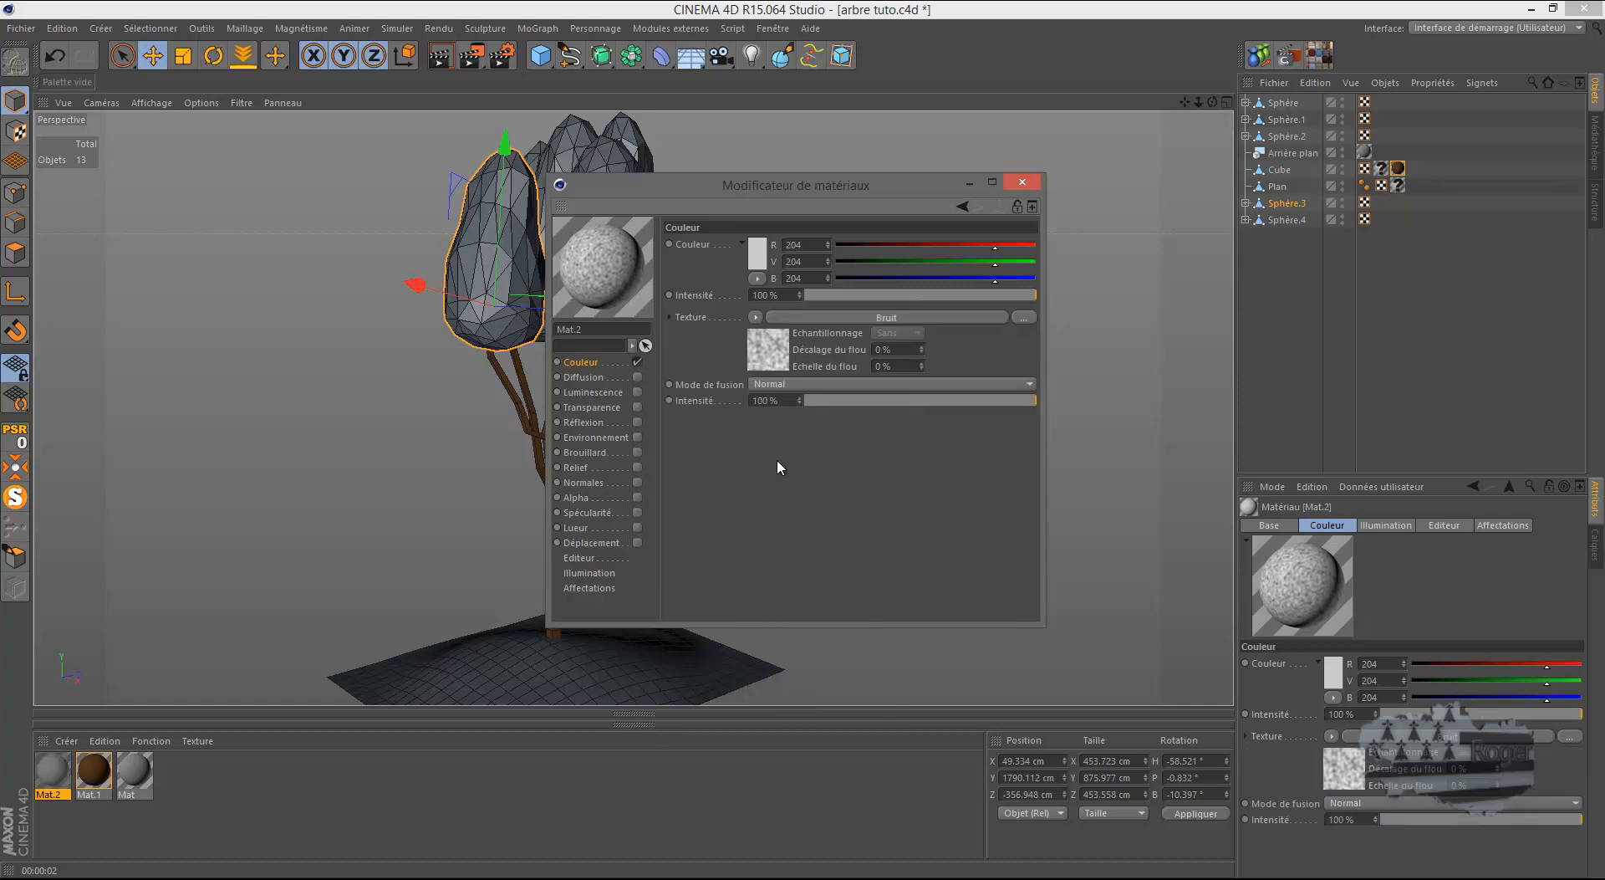
left_click(774, 351)
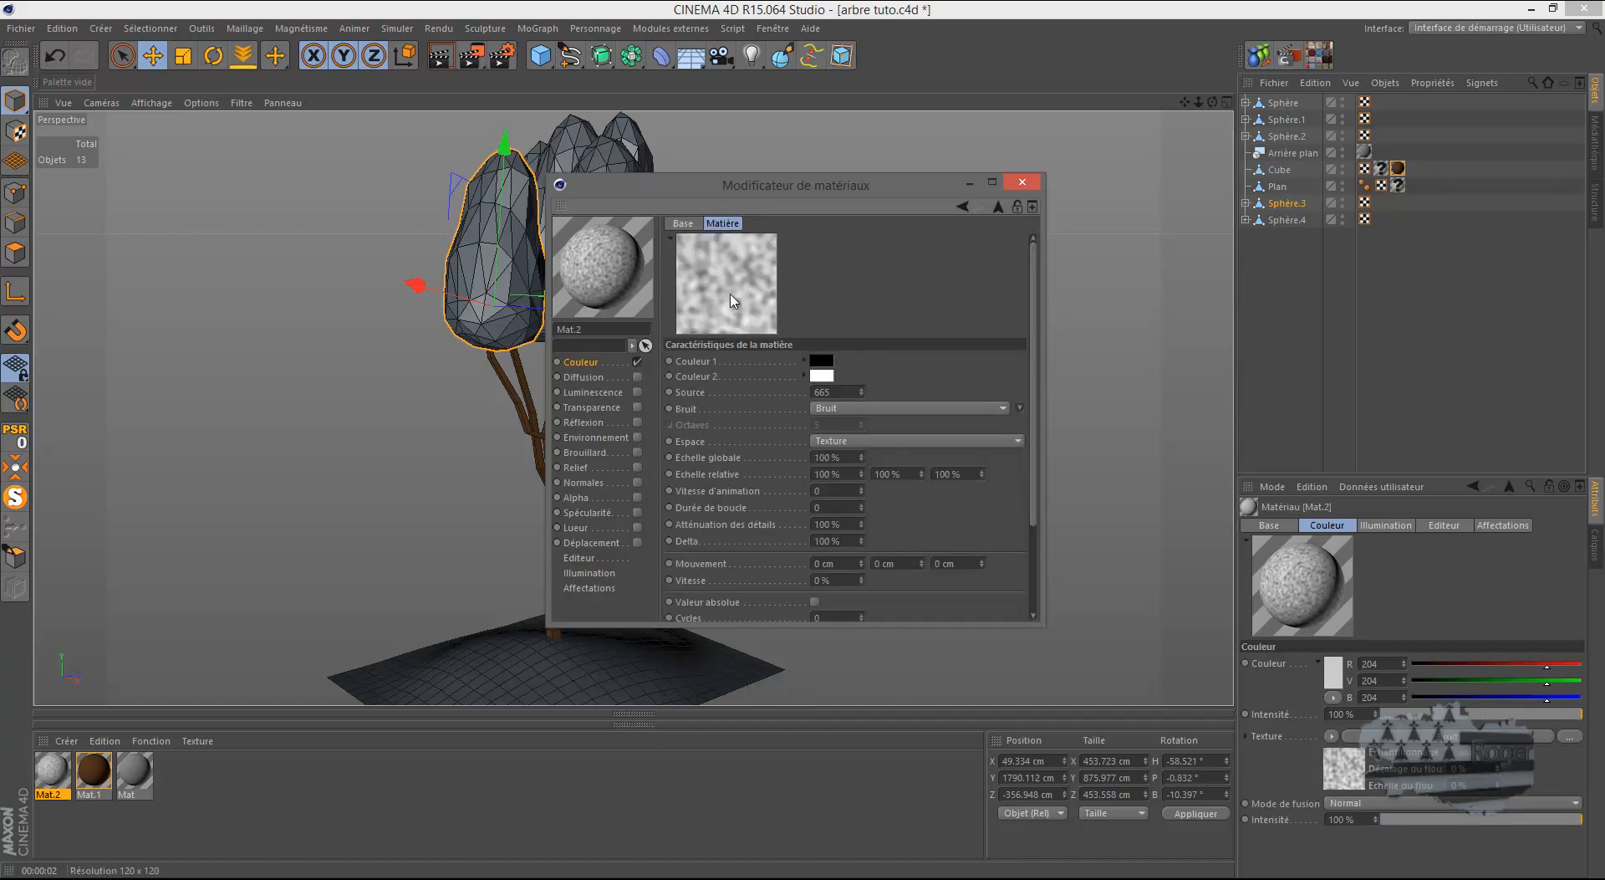
left_click(991, 182)
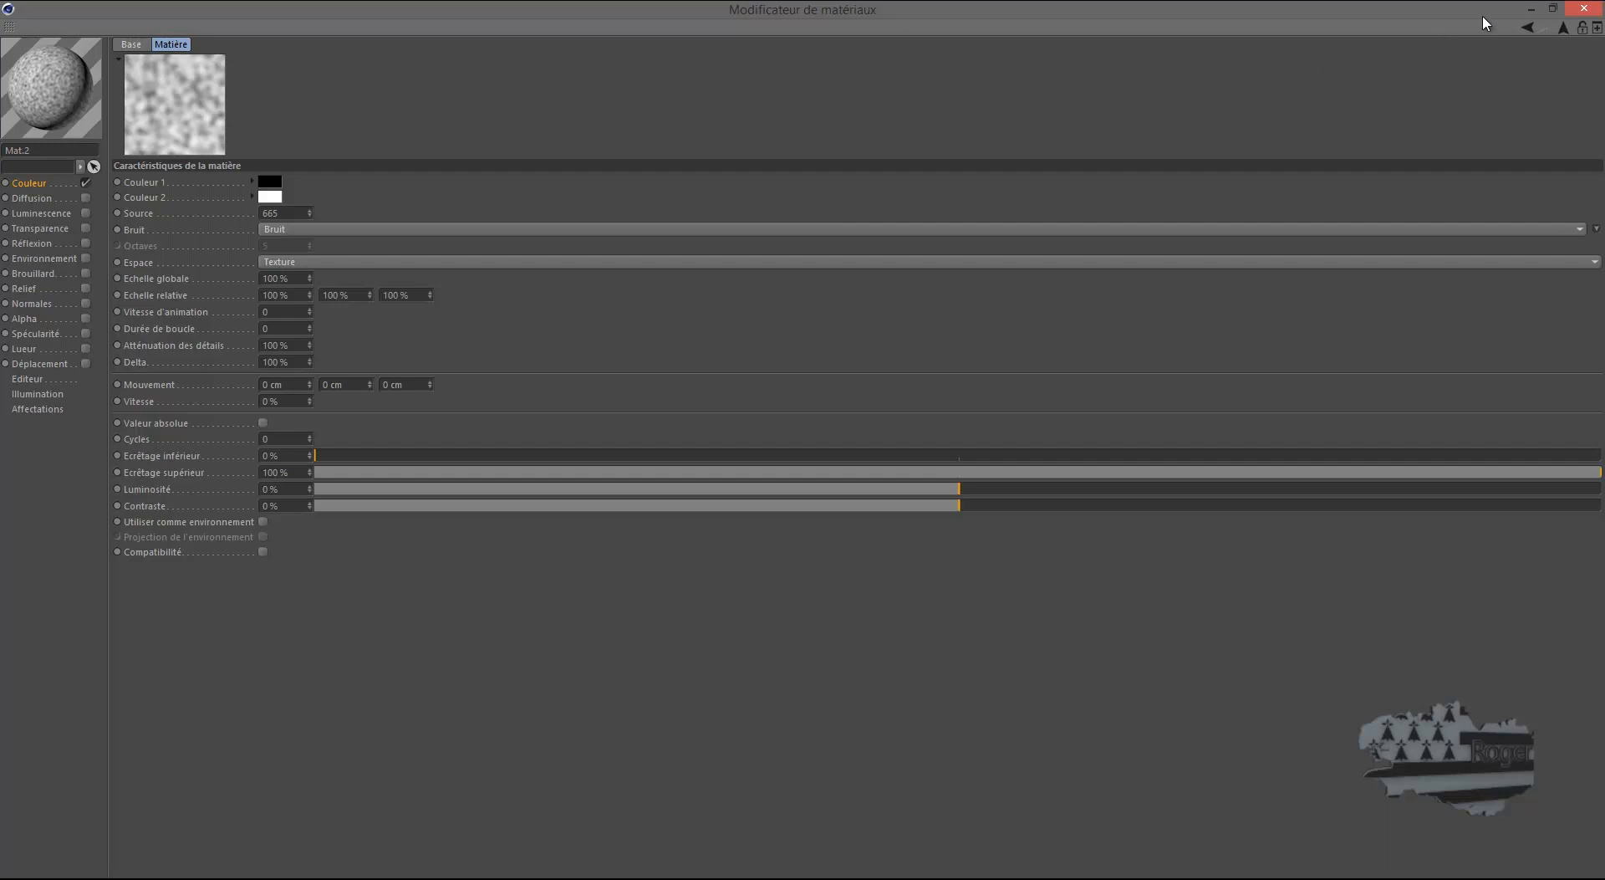
left_click(1552, 10)
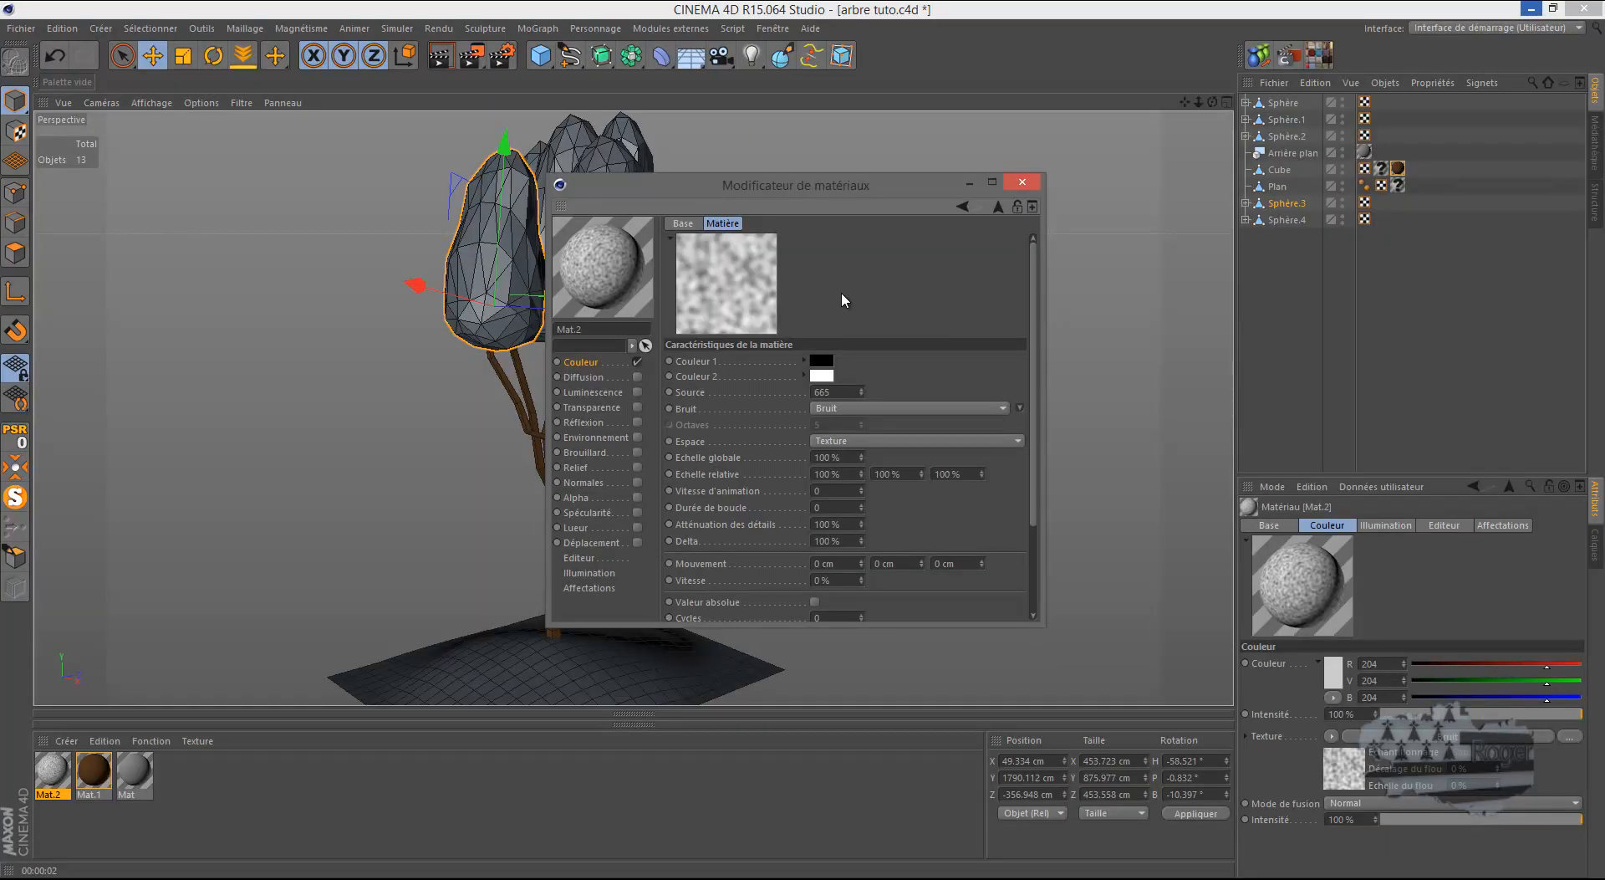
Step: Try the Turbulence déplacée and Buya noise types on Mat.2's texture
left_click(864, 410)
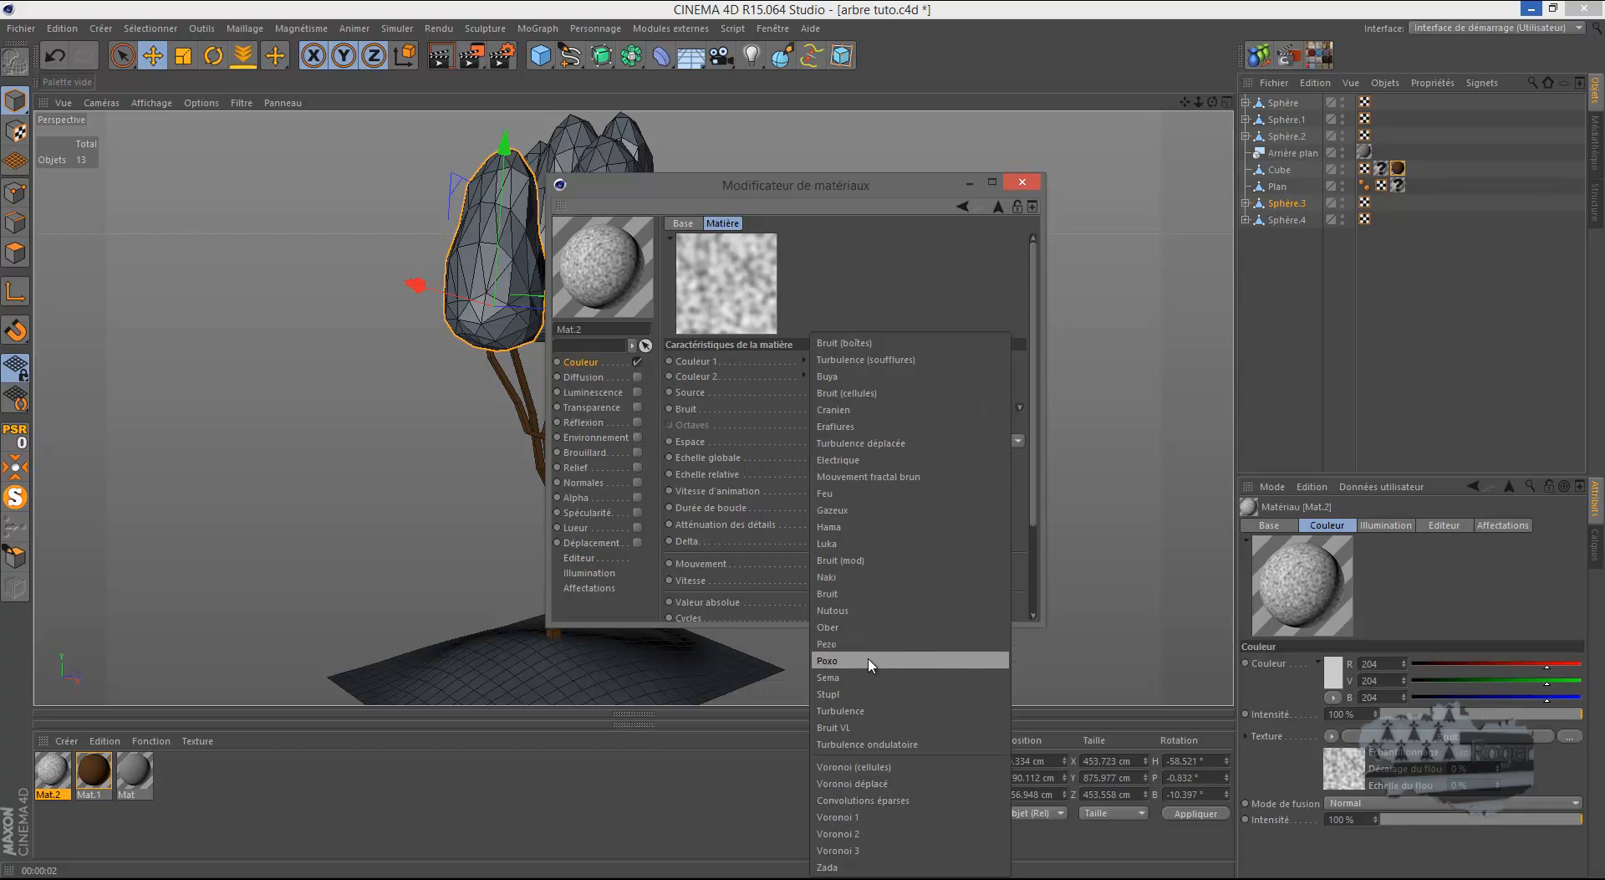
left_click(877, 443)
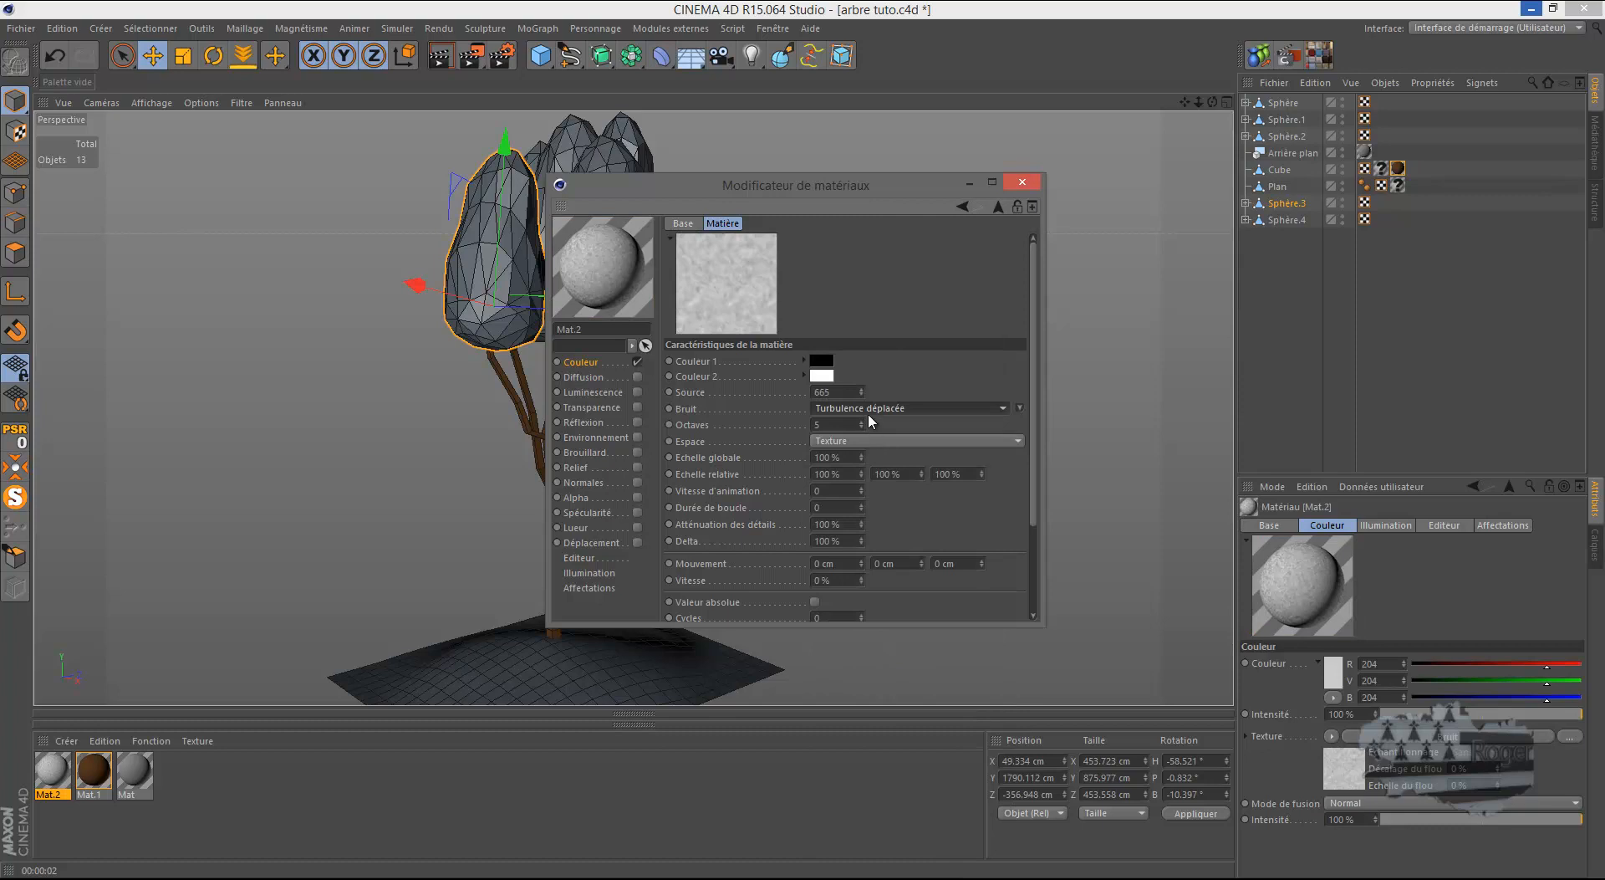
left_click(872, 410)
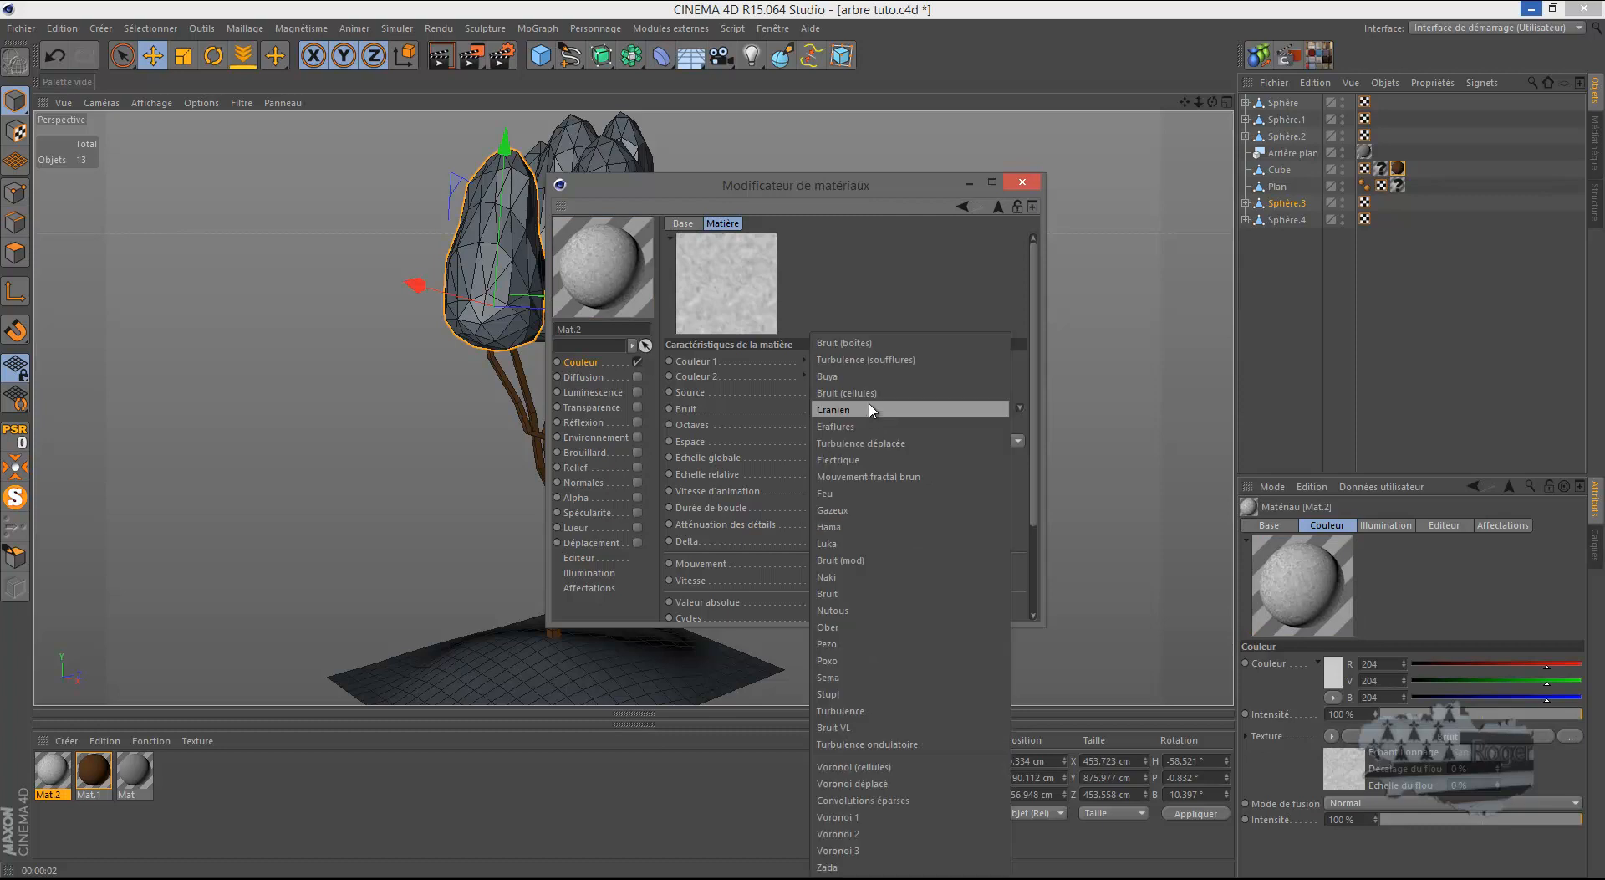
left_click(867, 377)
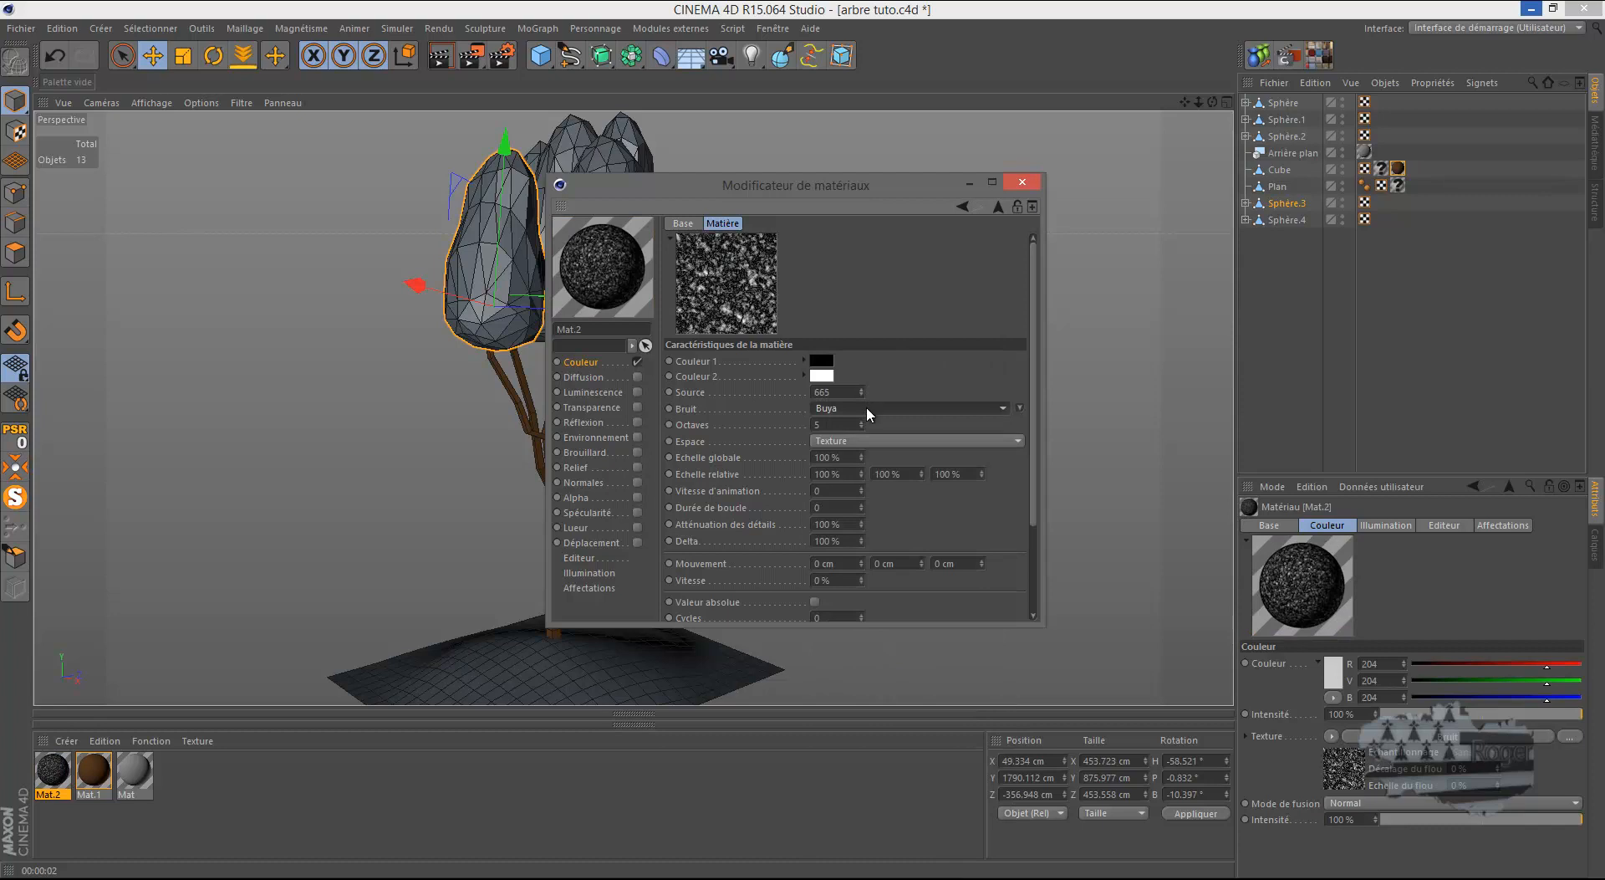
left_click(868, 409)
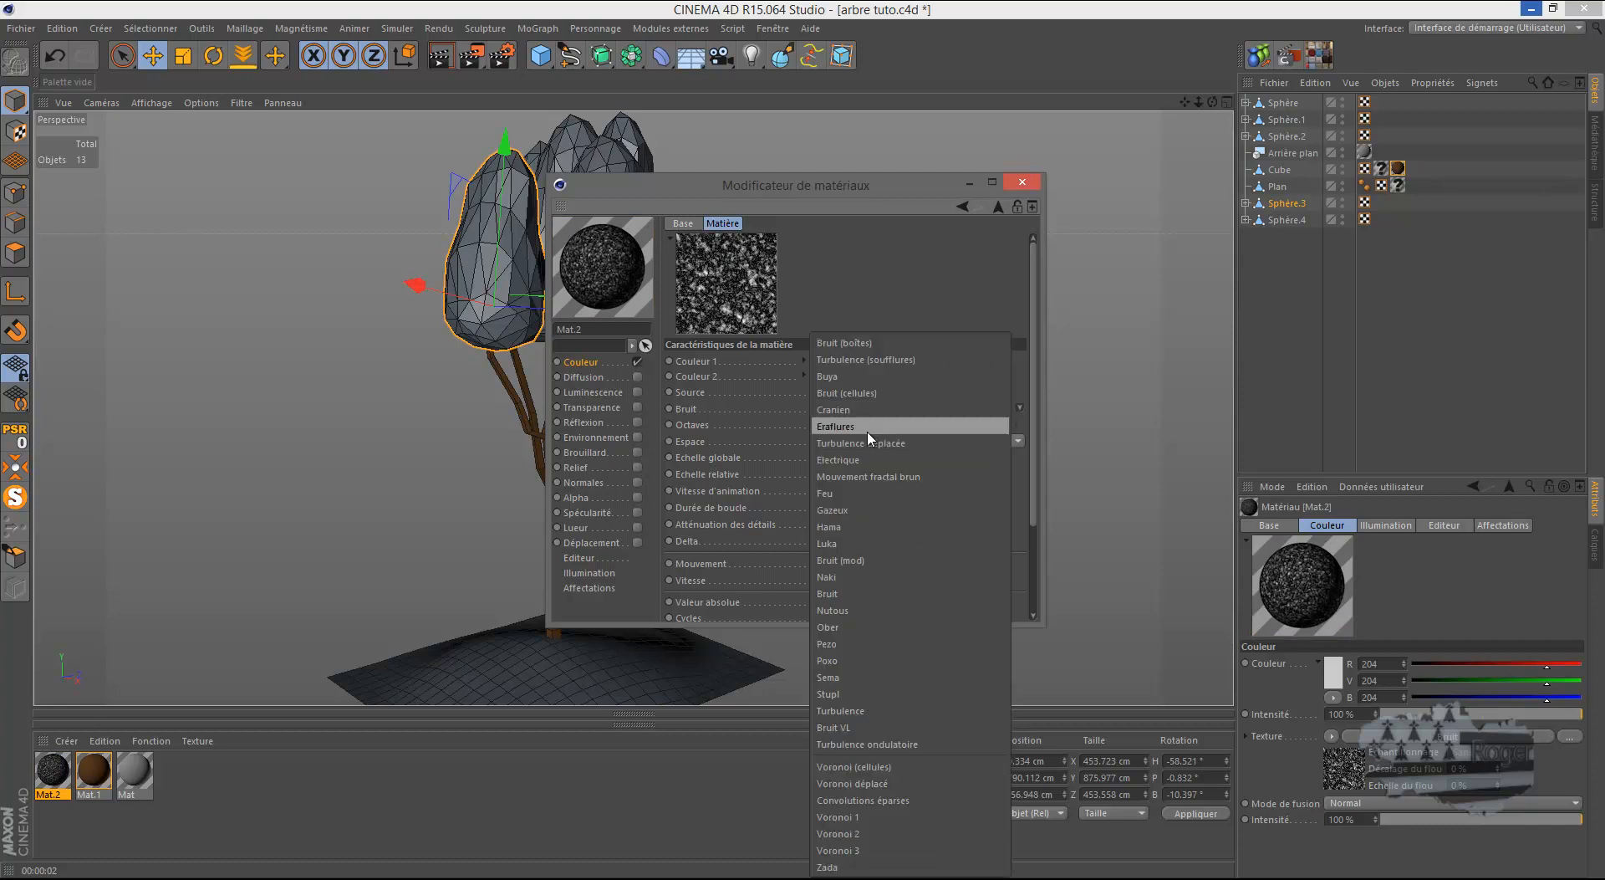
left_click(868, 443)
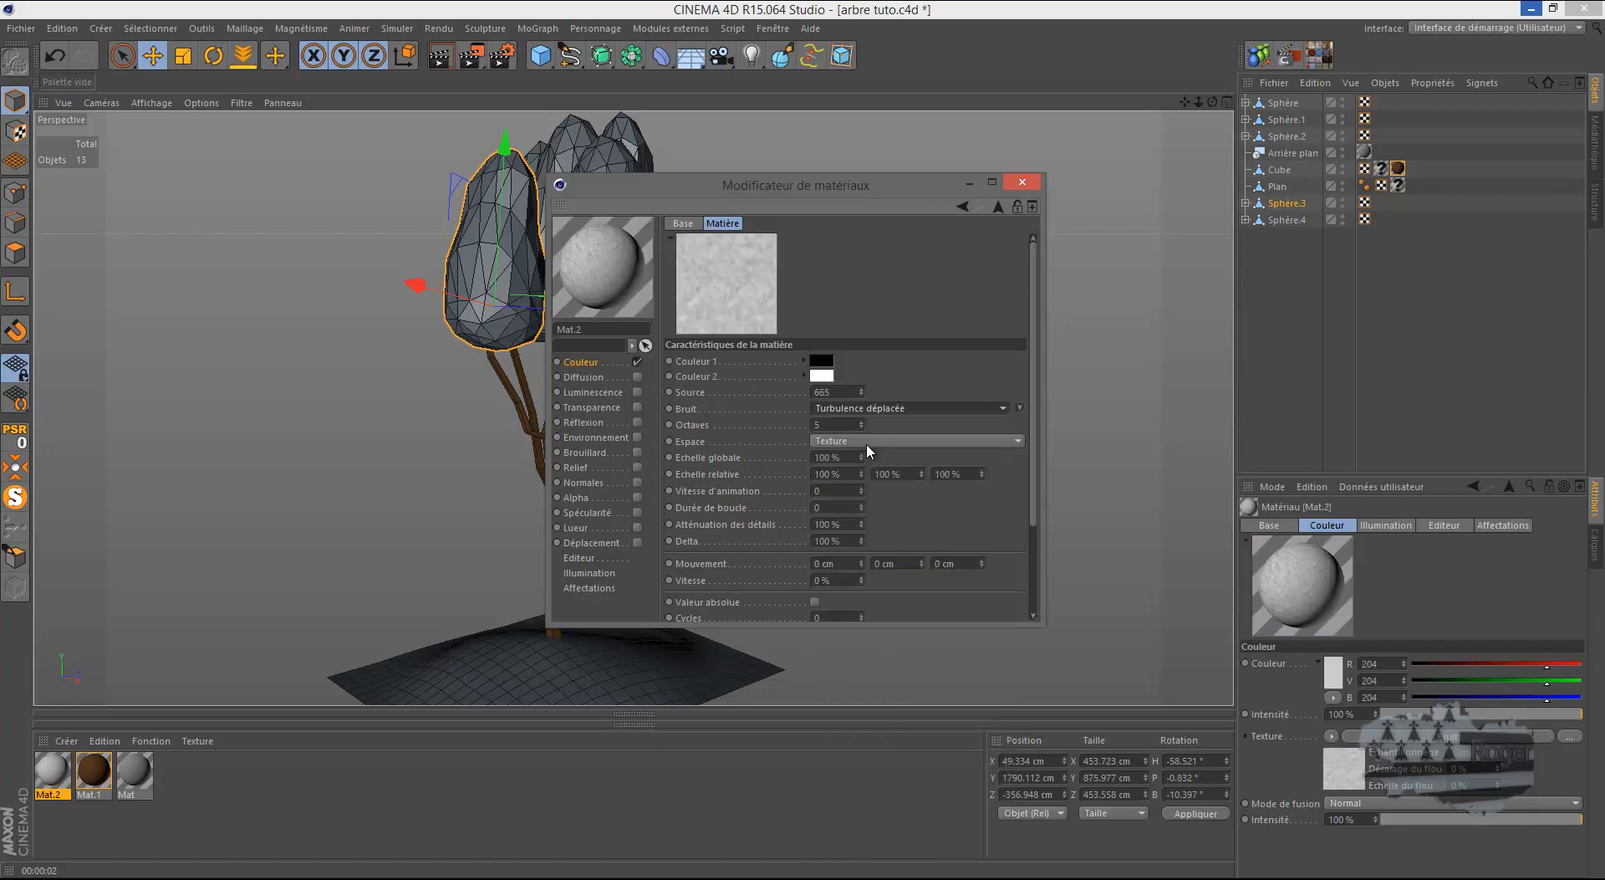
Step: Set the noise type to Mouvement fractal brun and its Couleur 1 to dark green, about RGB 7, 88, 7
left_click(870, 408)
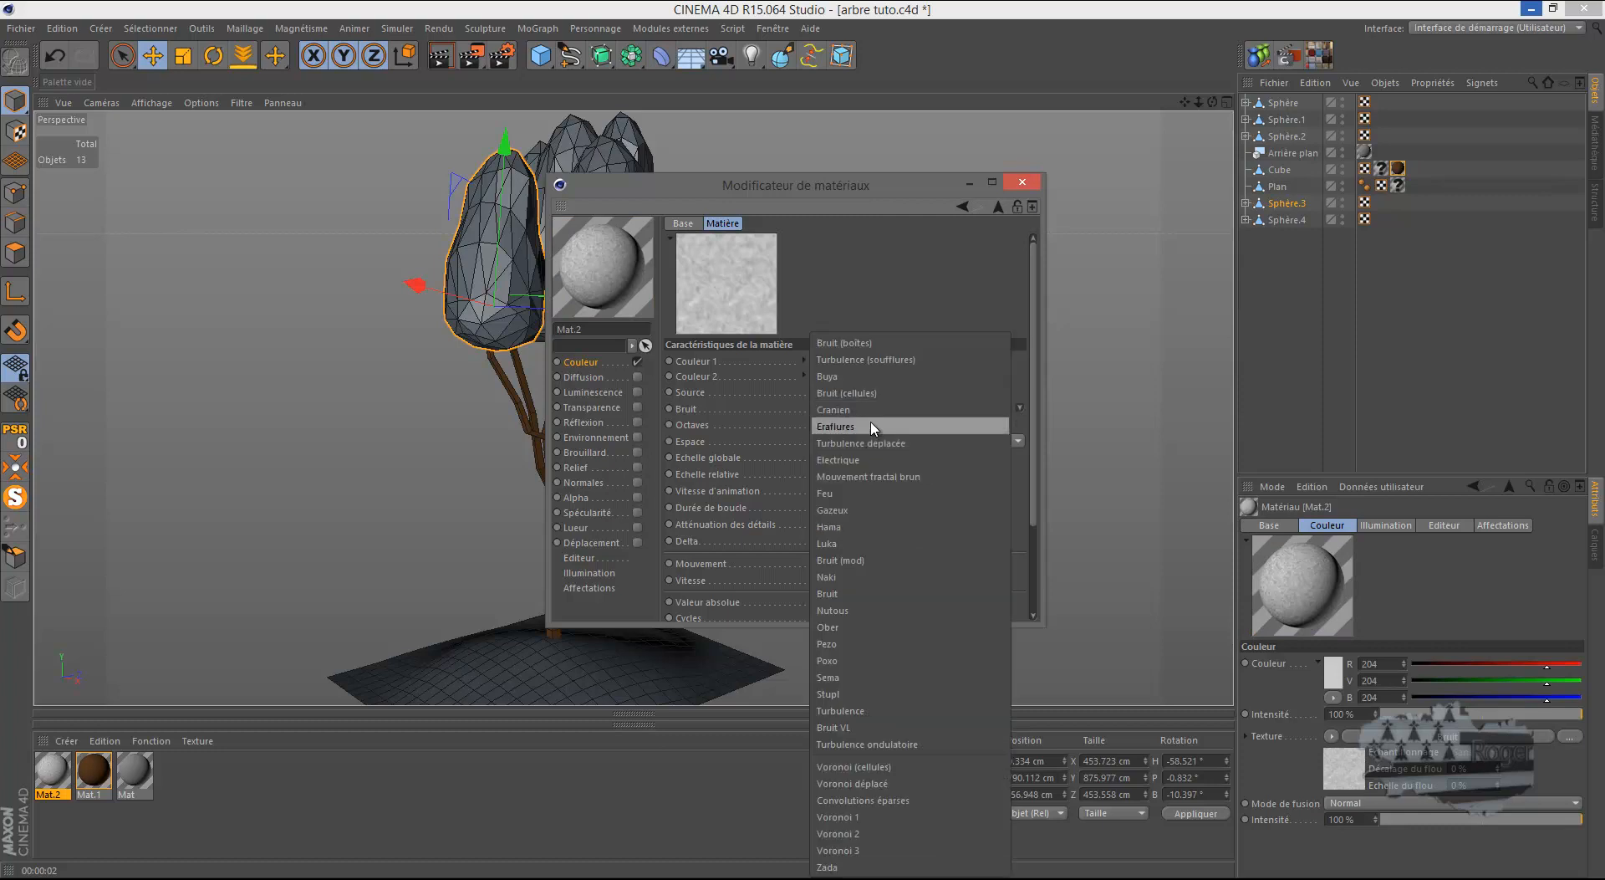
left_click(866, 480)
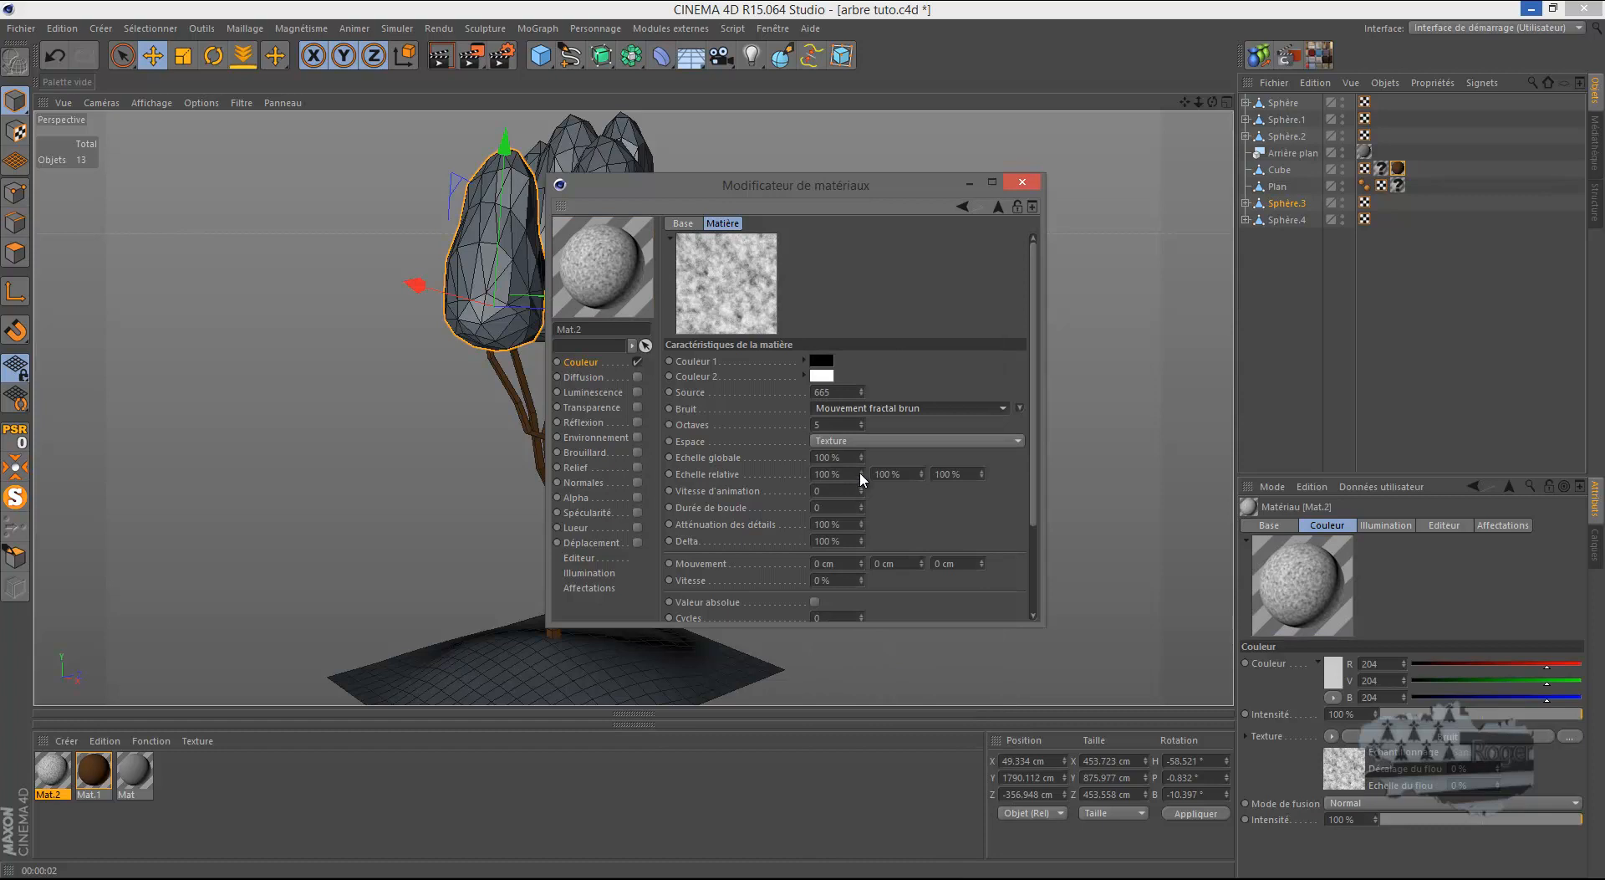
left_click(821, 361)
left_click(824, 362)
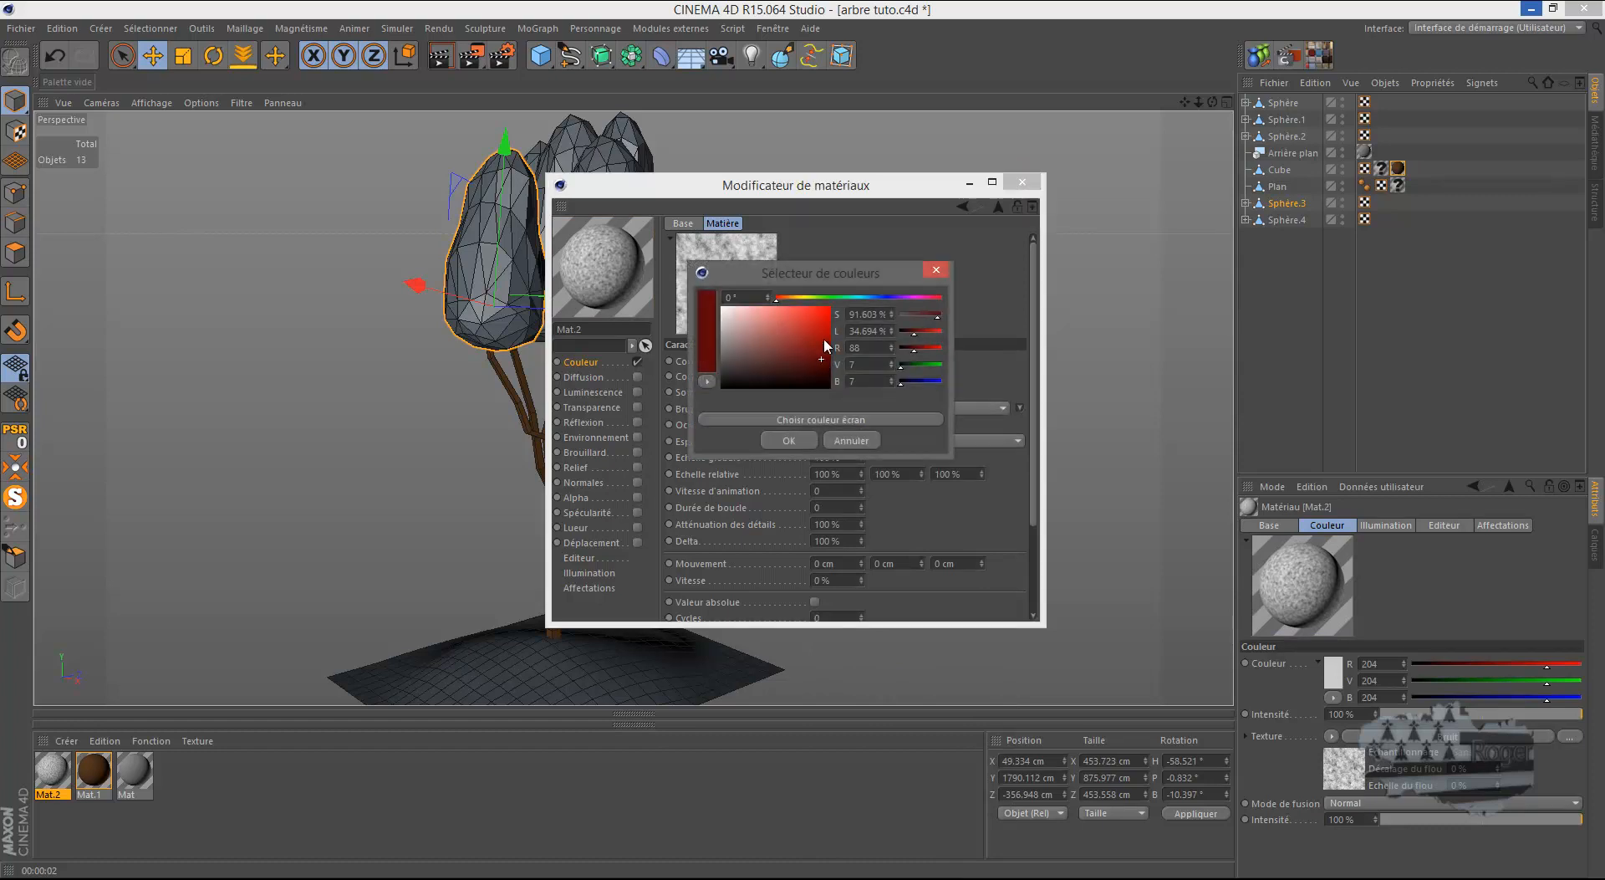
left_click(832, 299)
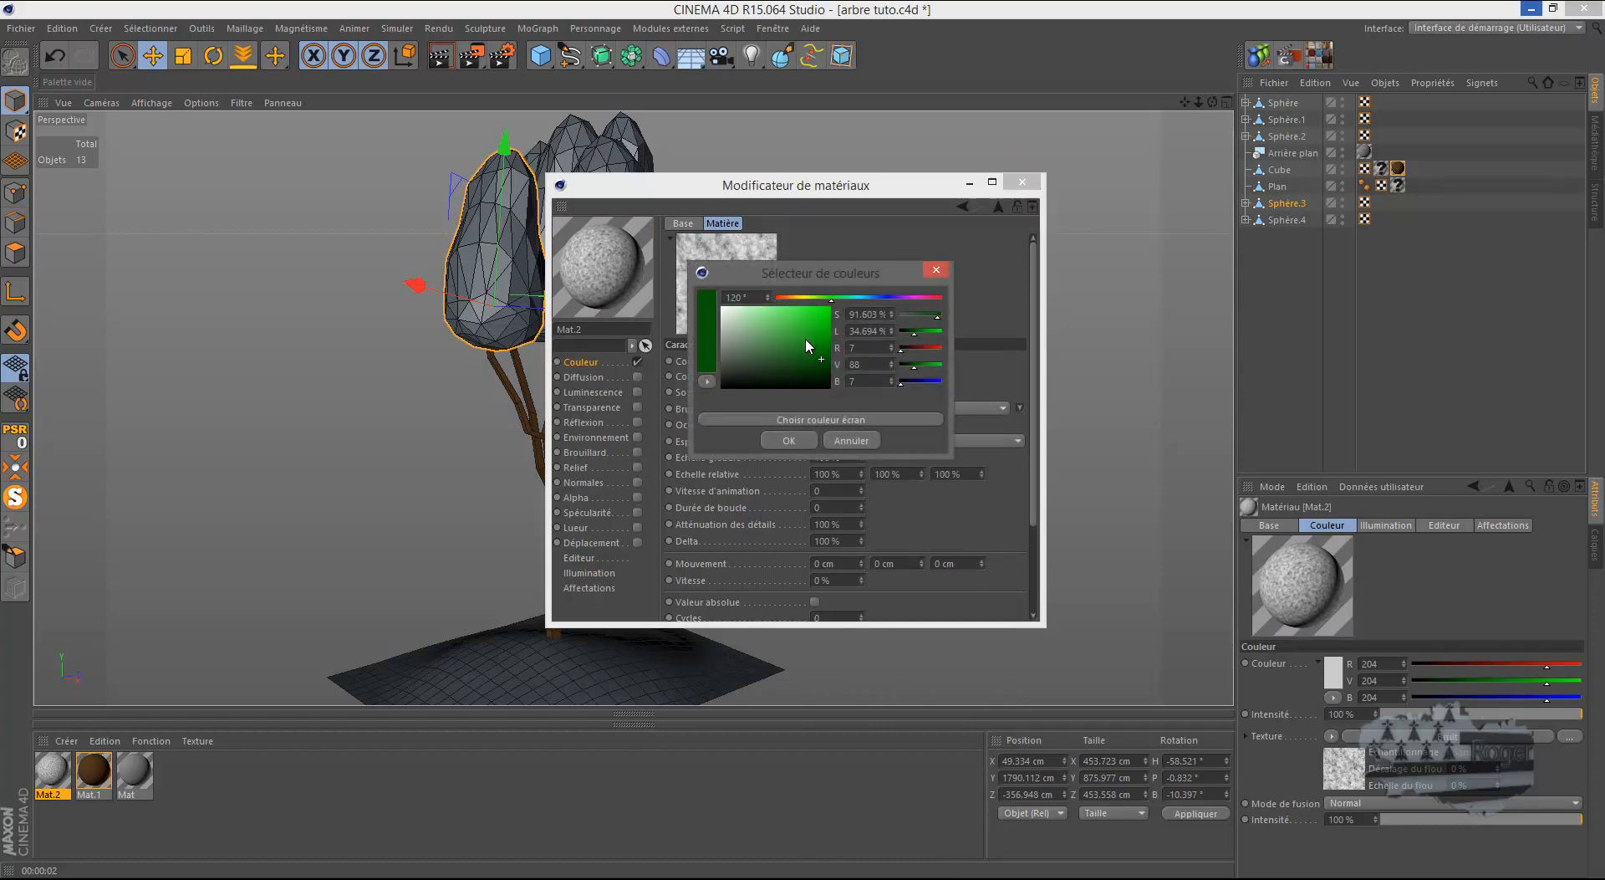
left_click(806, 439)
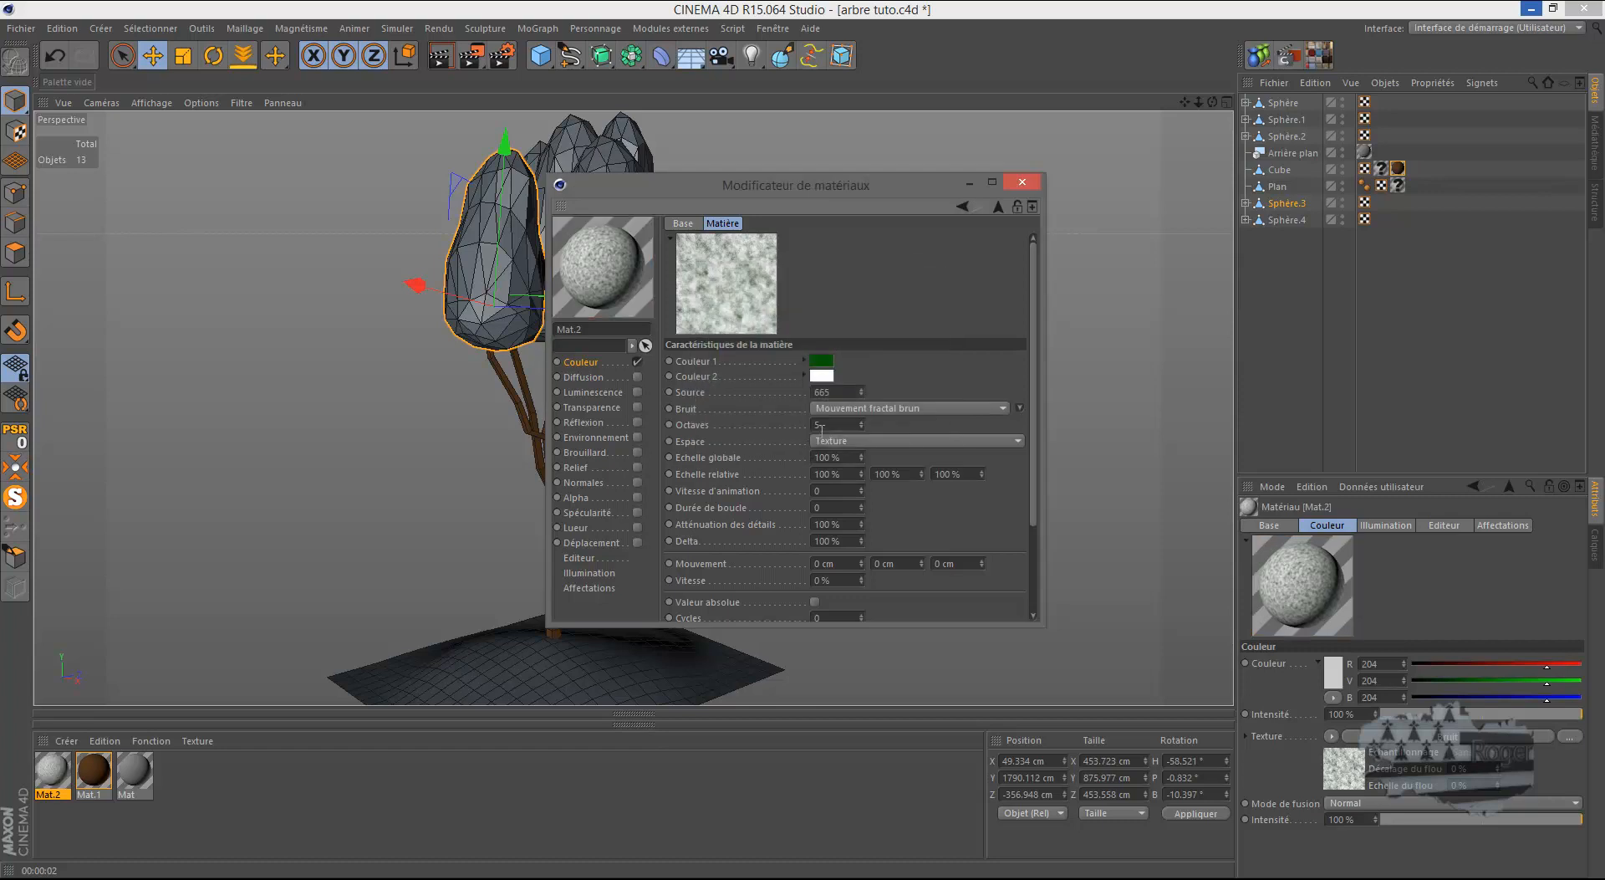
Step: Set the noise's Couleur 2 to a lighter green, about RGB 60, 156, 75
left_click(823, 377)
left_click_drag(825, 283, 1020, 183)
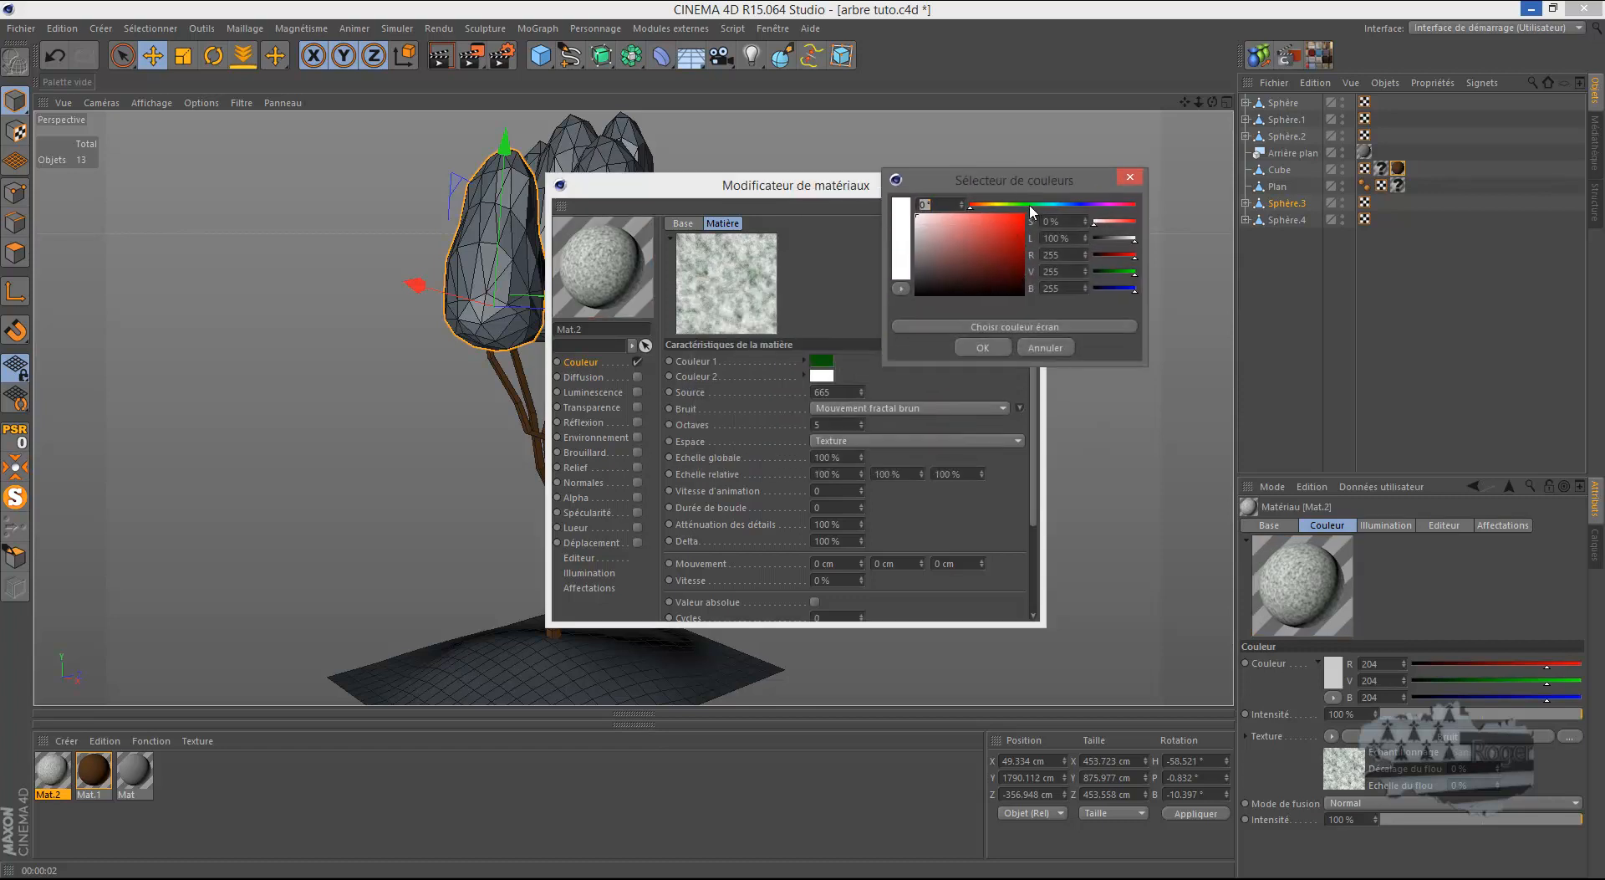
left_click(1030, 206)
left_click(981, 247)
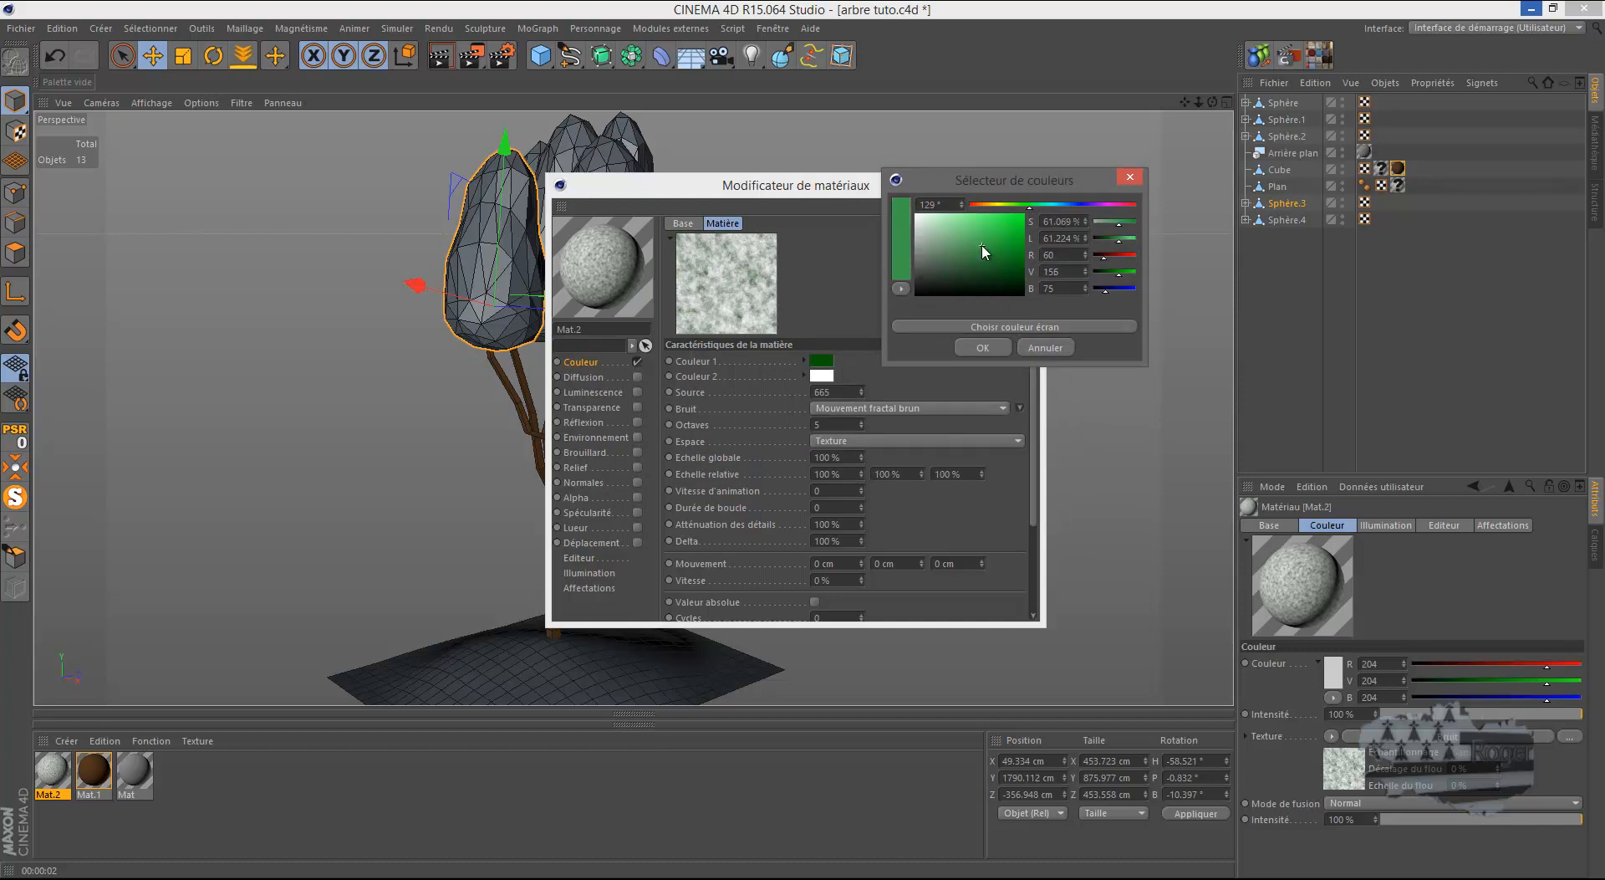
left_click(991, 347)
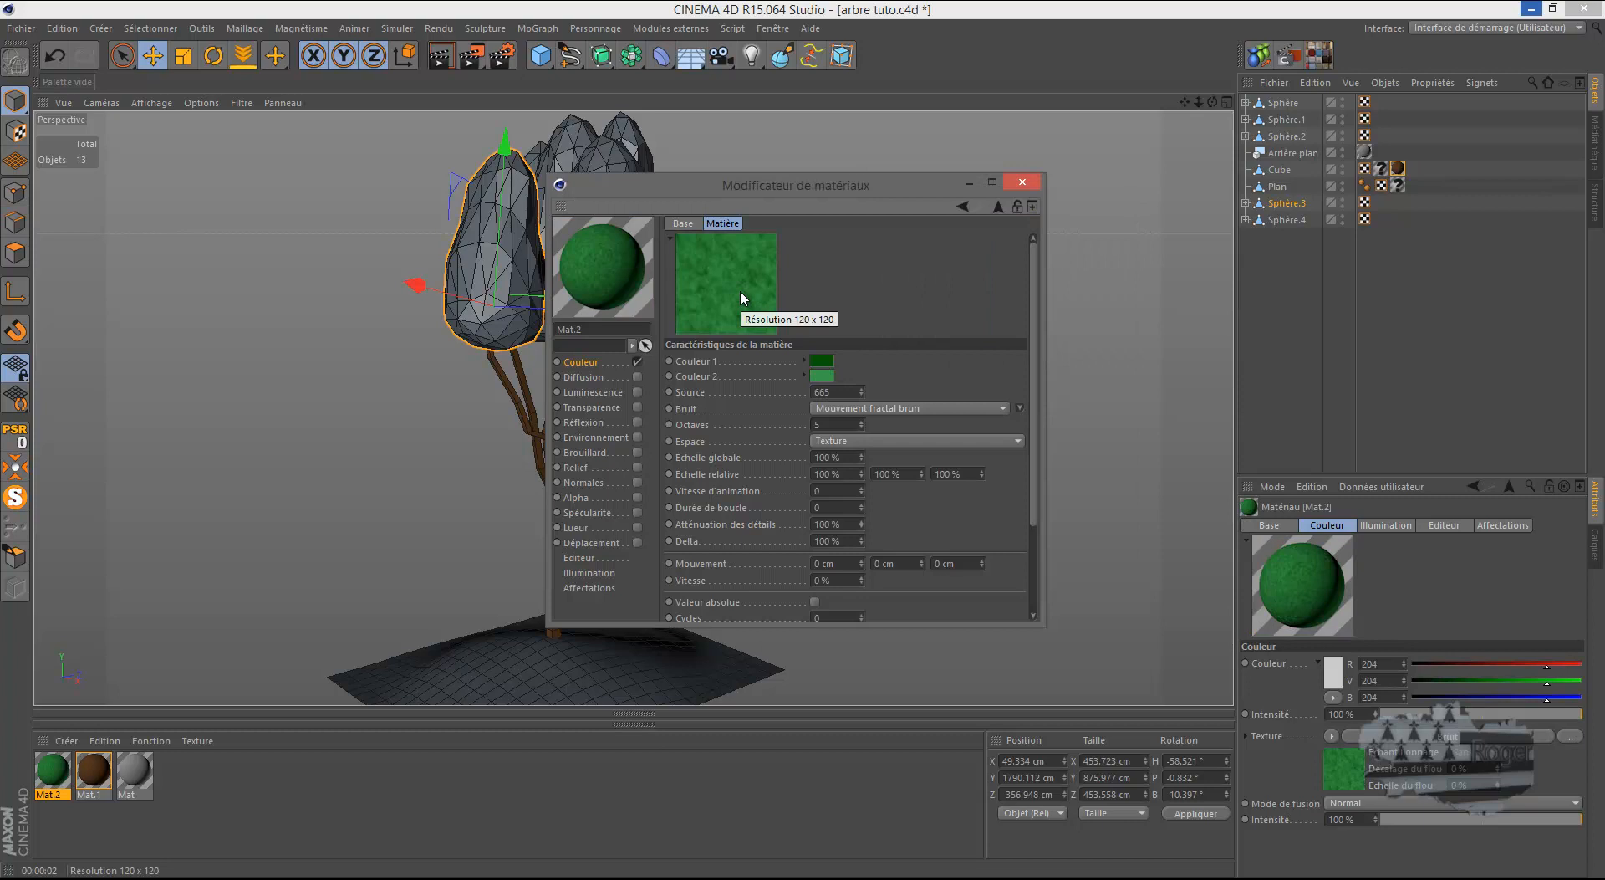
Step: Try an Echelle globale of 300 % for Mat.2's green noise texture
left_click(800, 459)
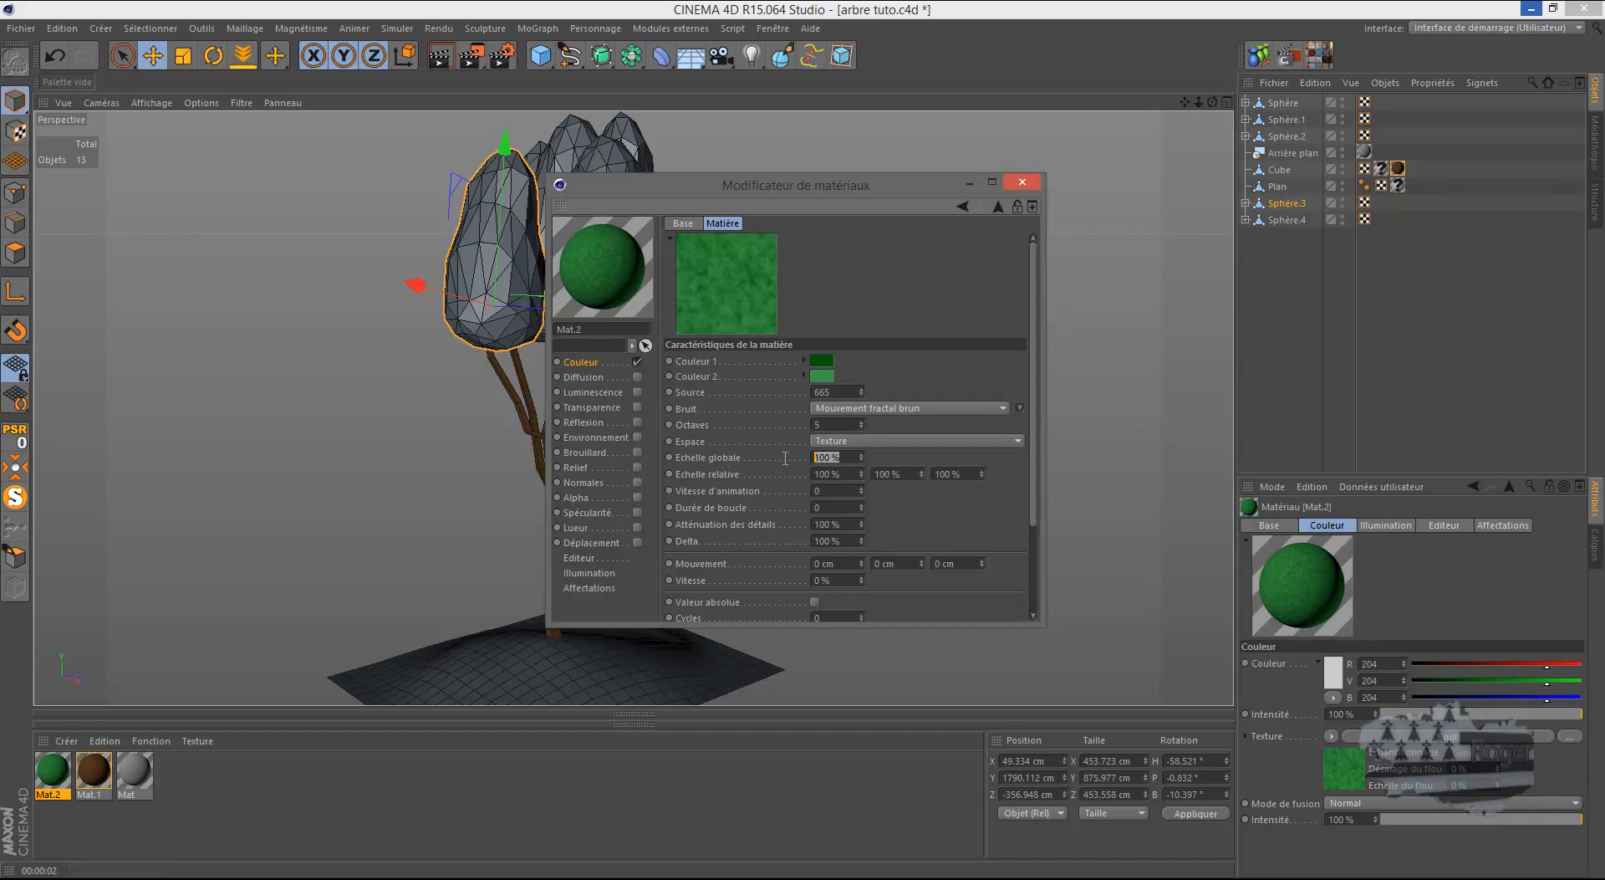
type("30")
key("Return")
type("0")
left_click(945, 504)
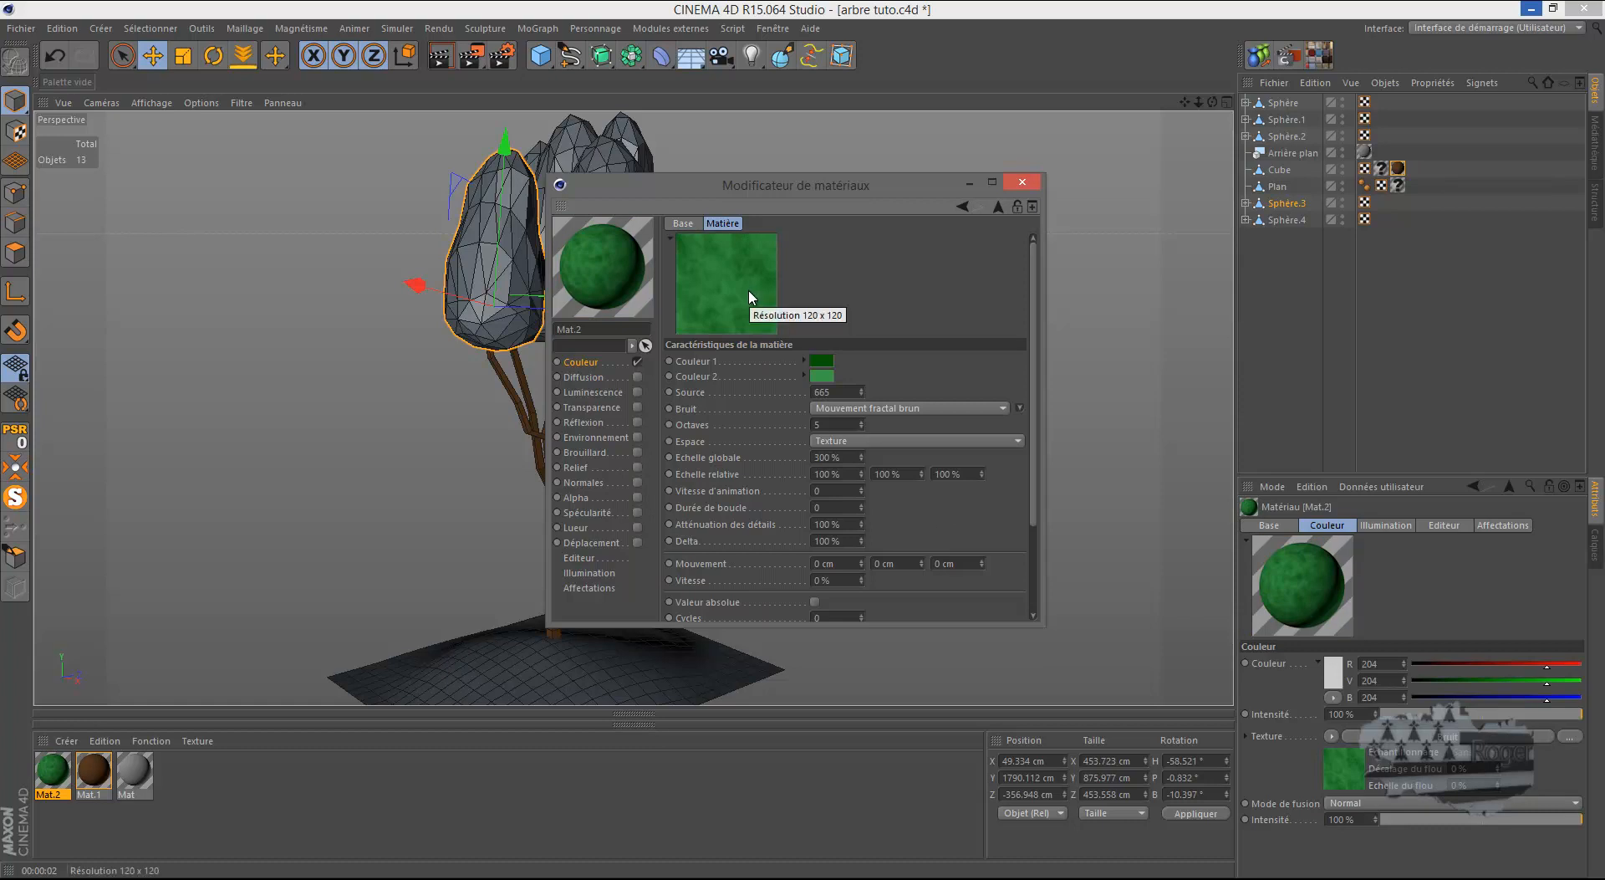
Step: Set both the Echelle globale and the Delta of Mat.2's noise to 400 %
left_click(818, 457)
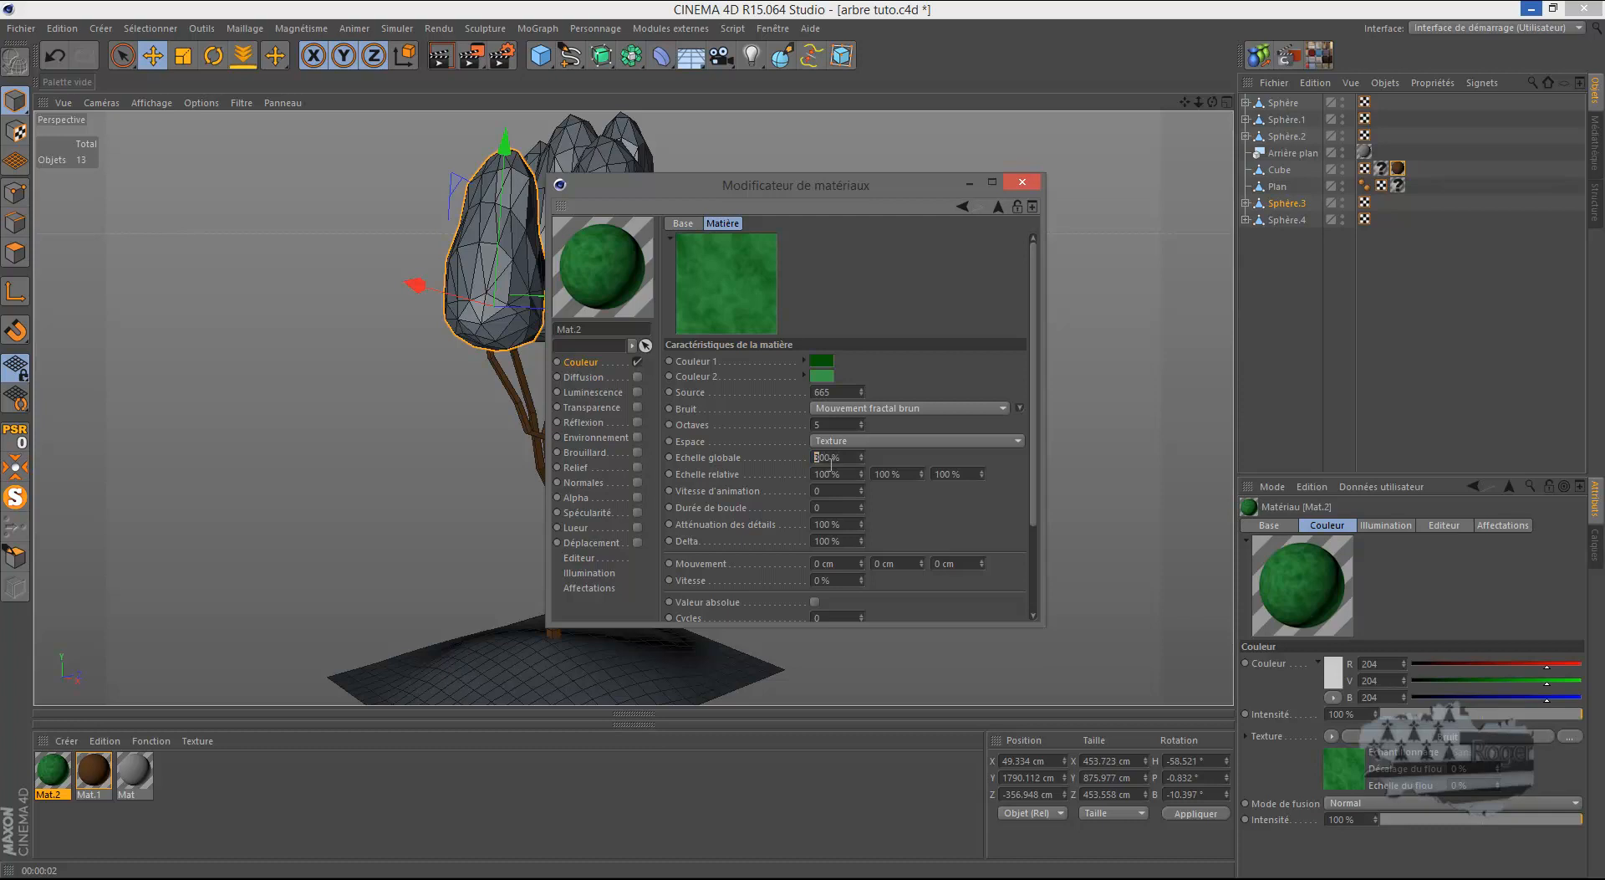
type("4")
key("Return")
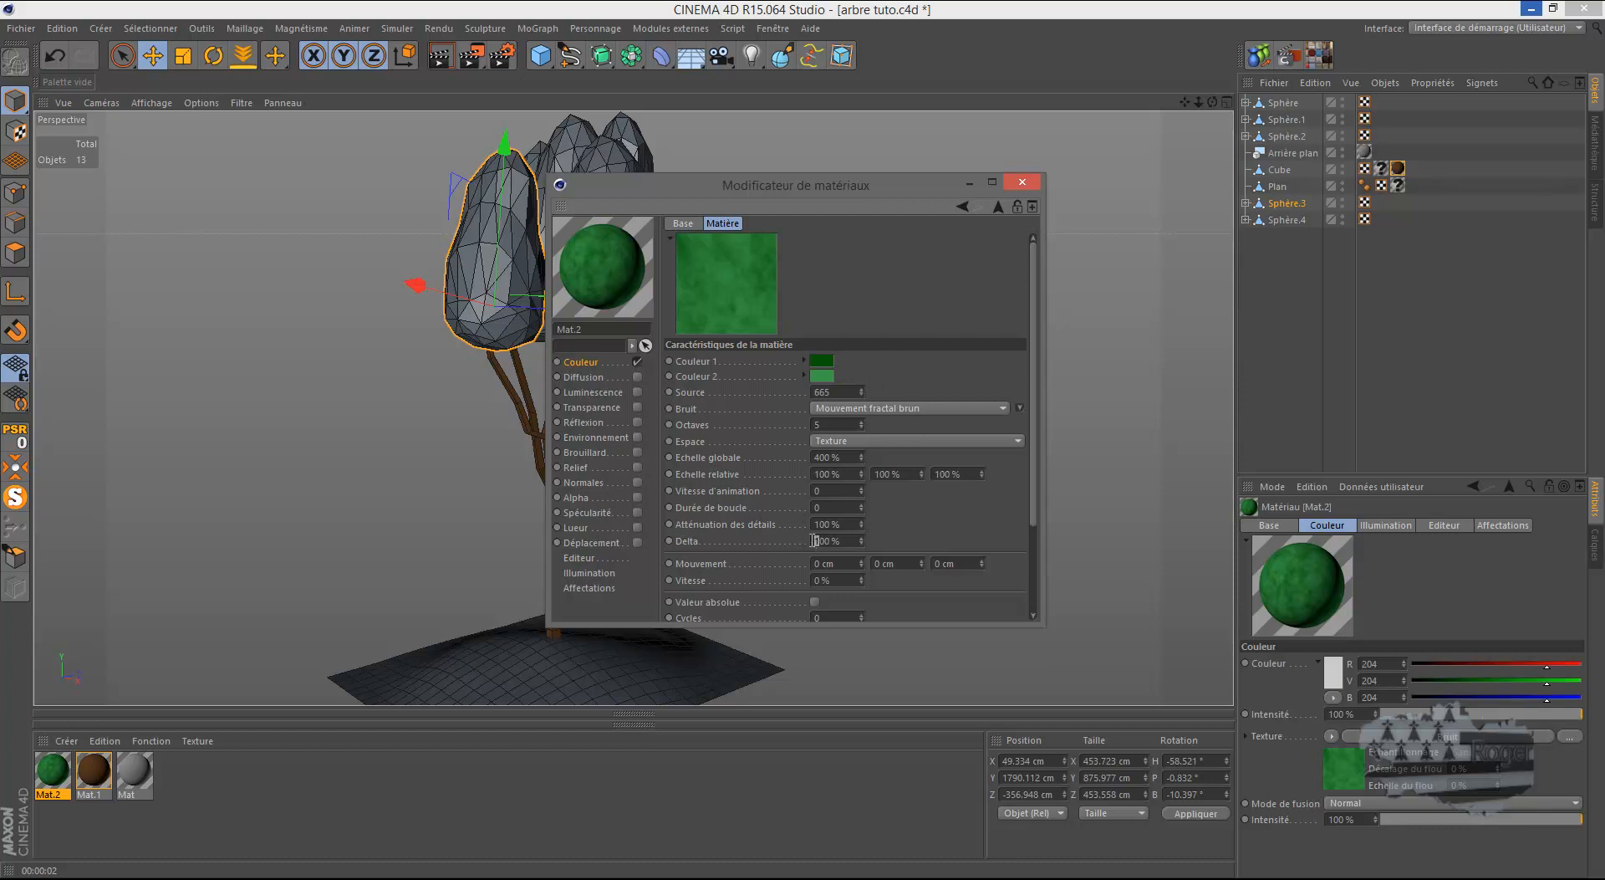
type("4")
Step: Move Sphère.3 and Sphère.4 beside the other foliage spheres in the hierarchy and group all five under a null object
left_click_drag(874, 196, 1014, 212)
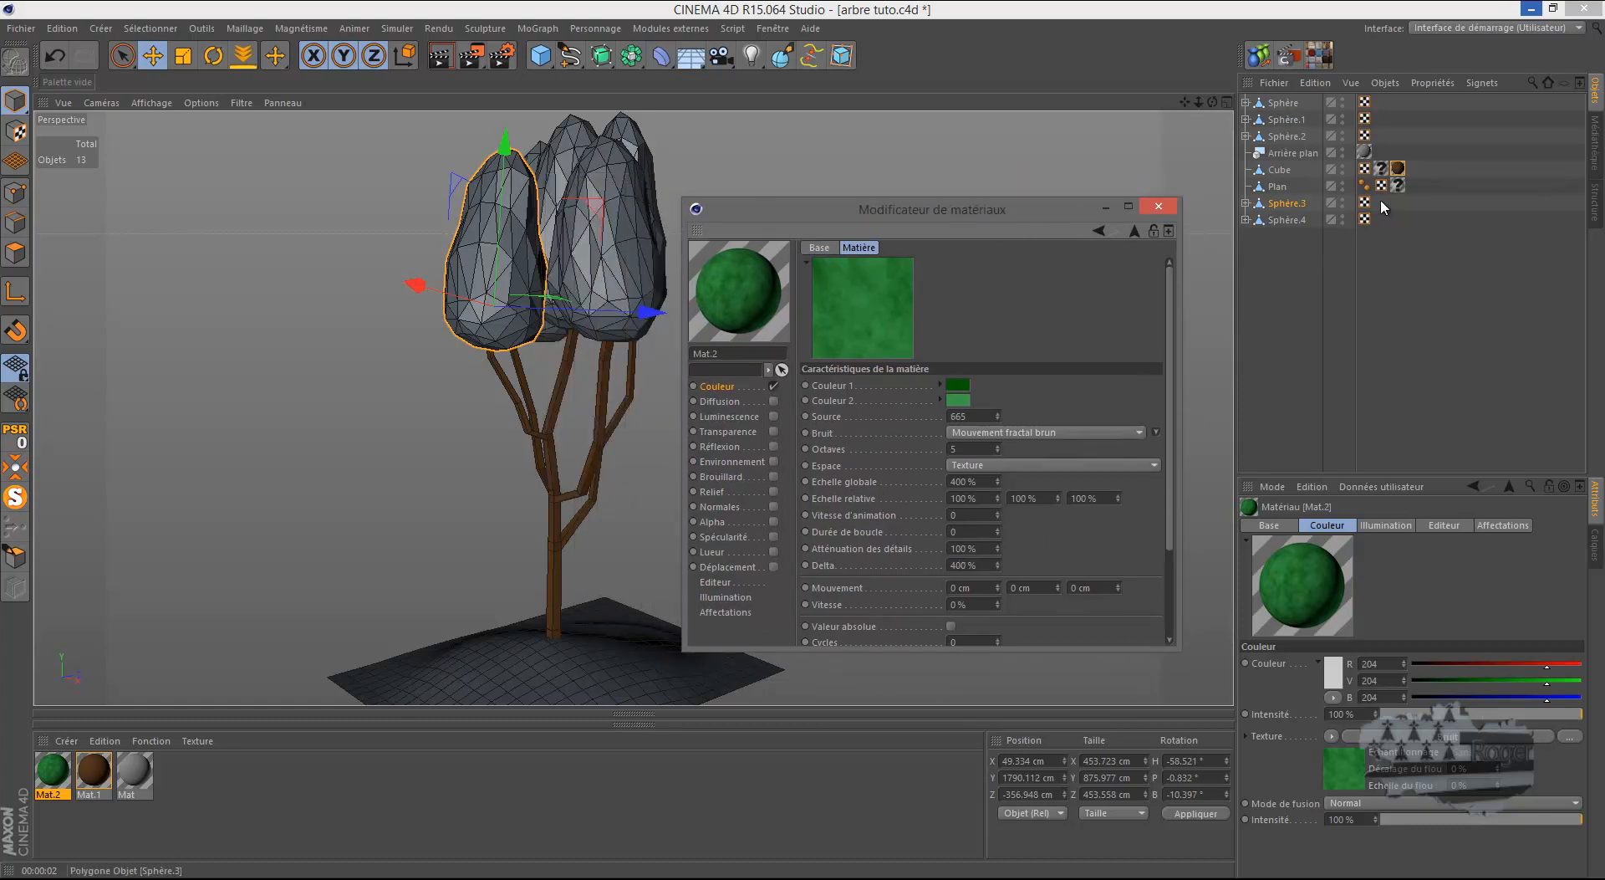
left_click_drag(1384, 199, 1266, 230)
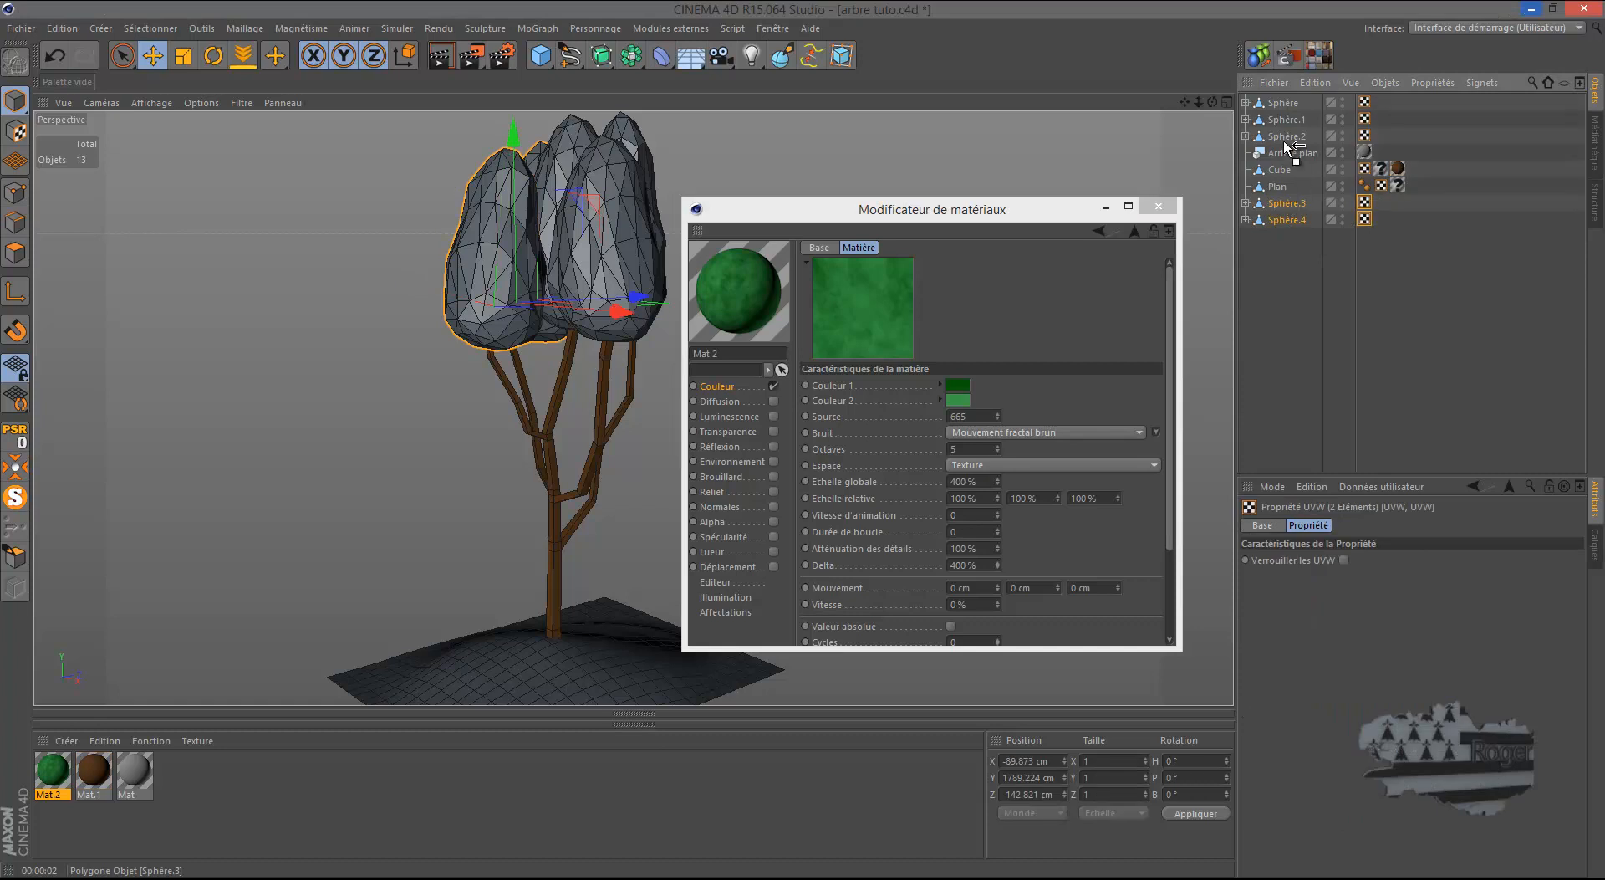
left_click_drag(1282, 115, 1284, 114)
left_click_drag(1395, 100, 1275, 174)
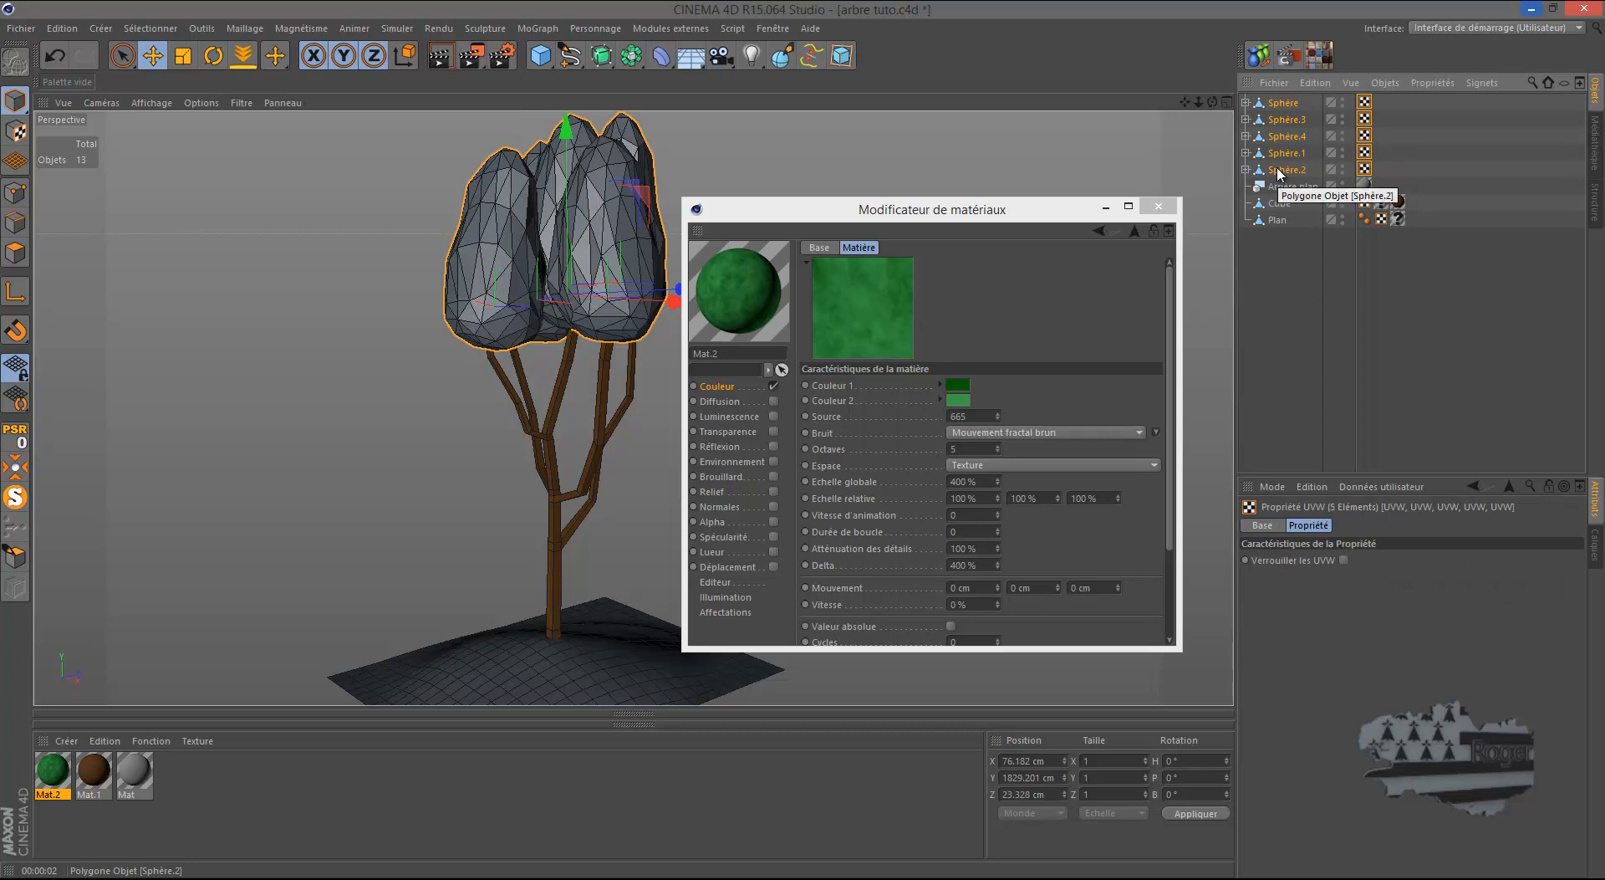
key("alt+g")
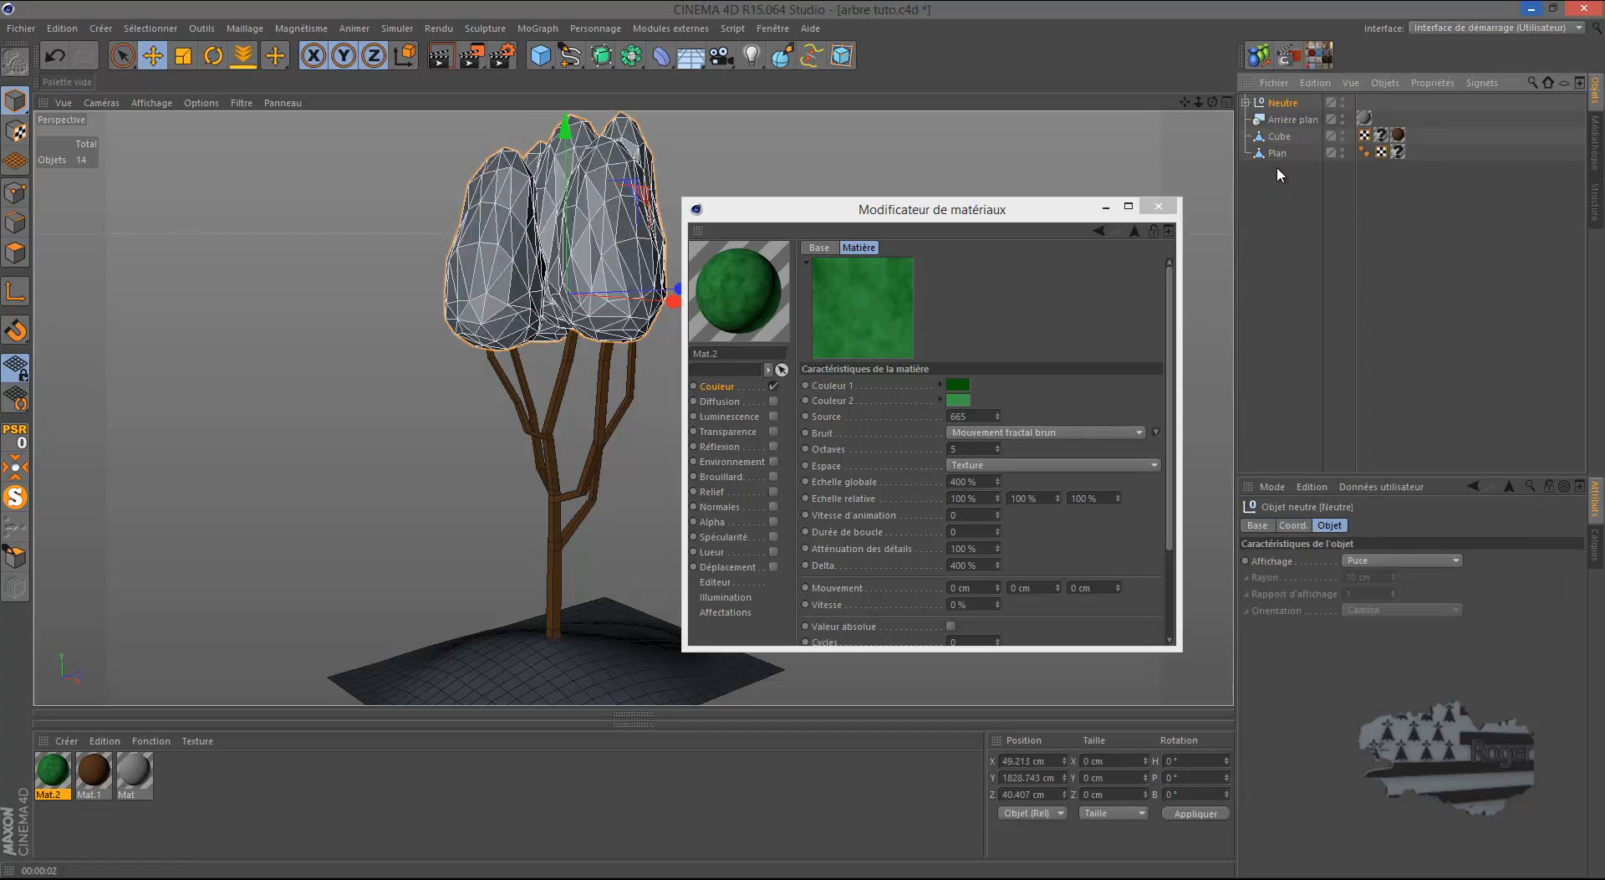
Step: Apply Mat.2 to the foliage group, then render the view and expand the group's hierarchy
left_click_drag(740, 289, 1293, 105)
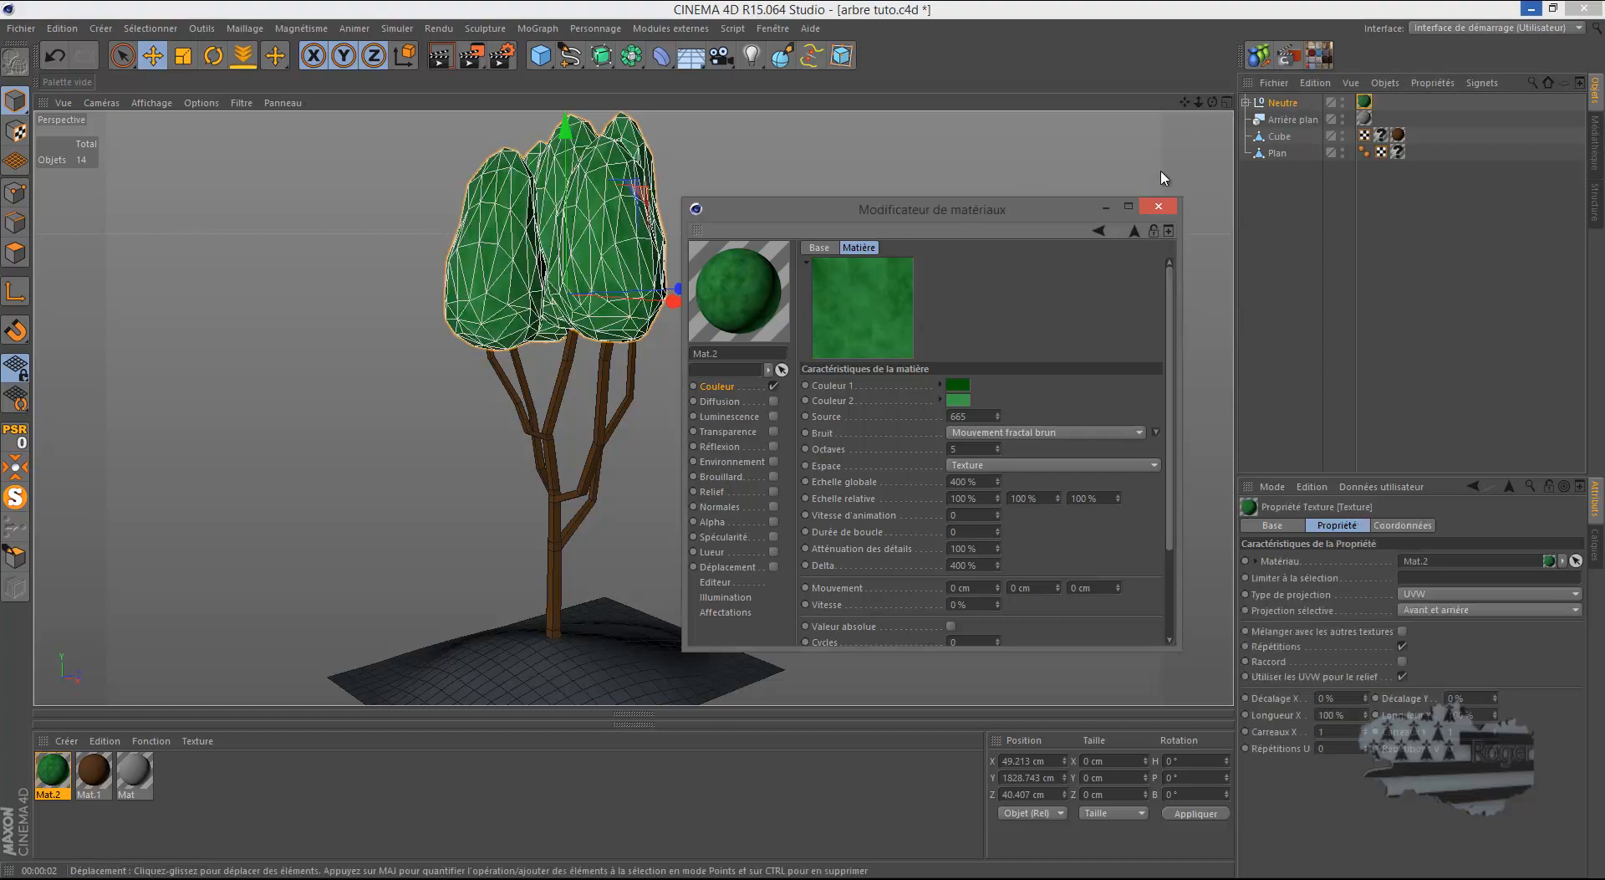
left_click(1159, 206)
left_click(439, 61)
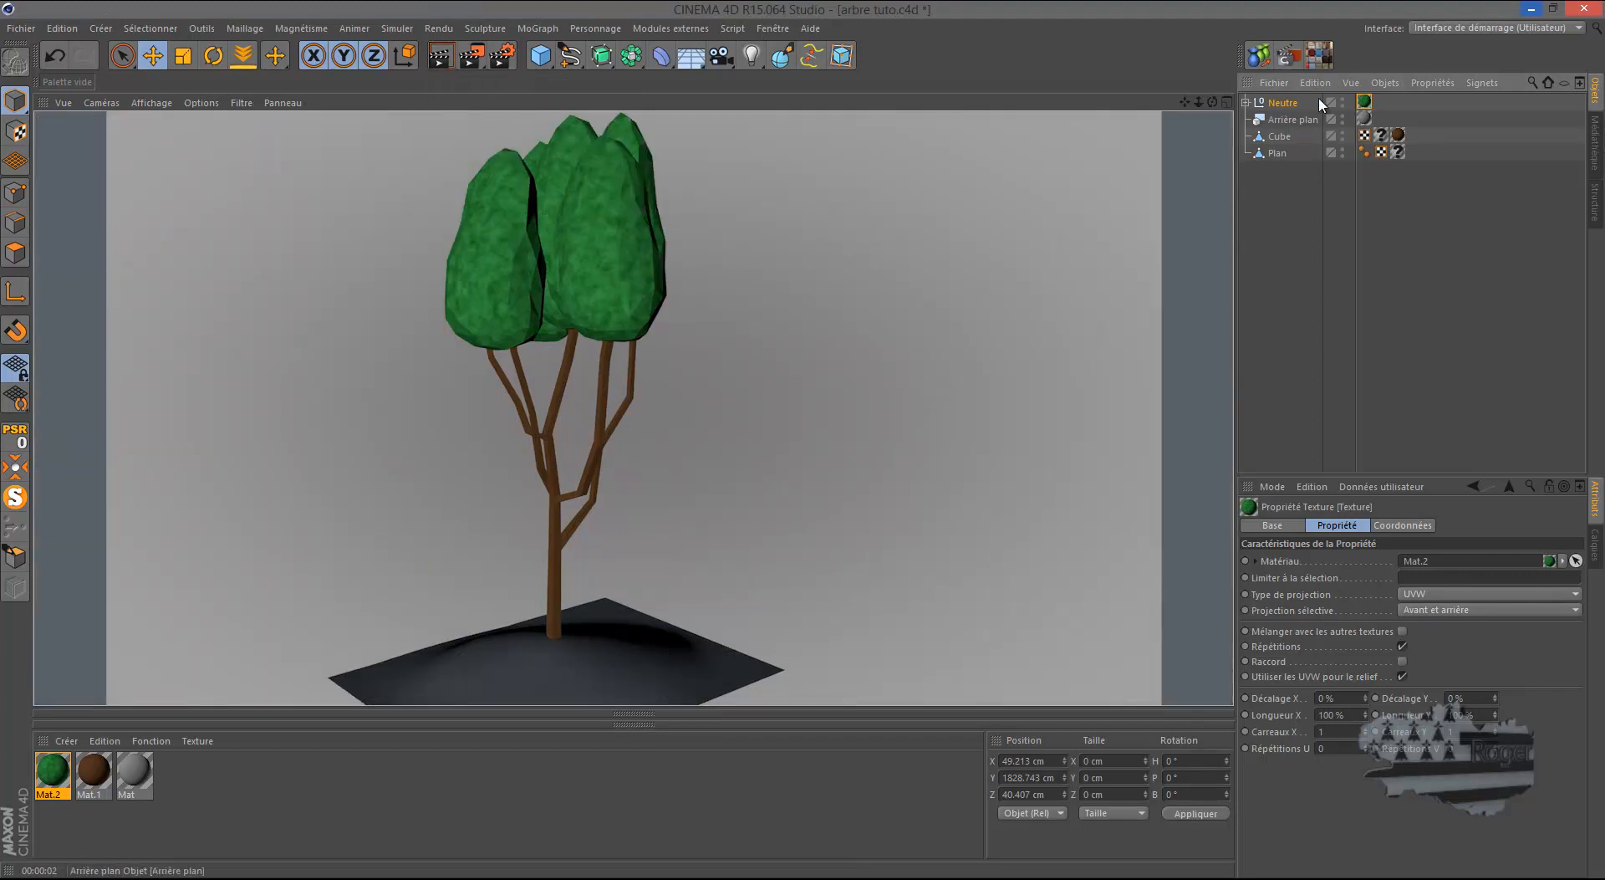
left_click(1246, 102)
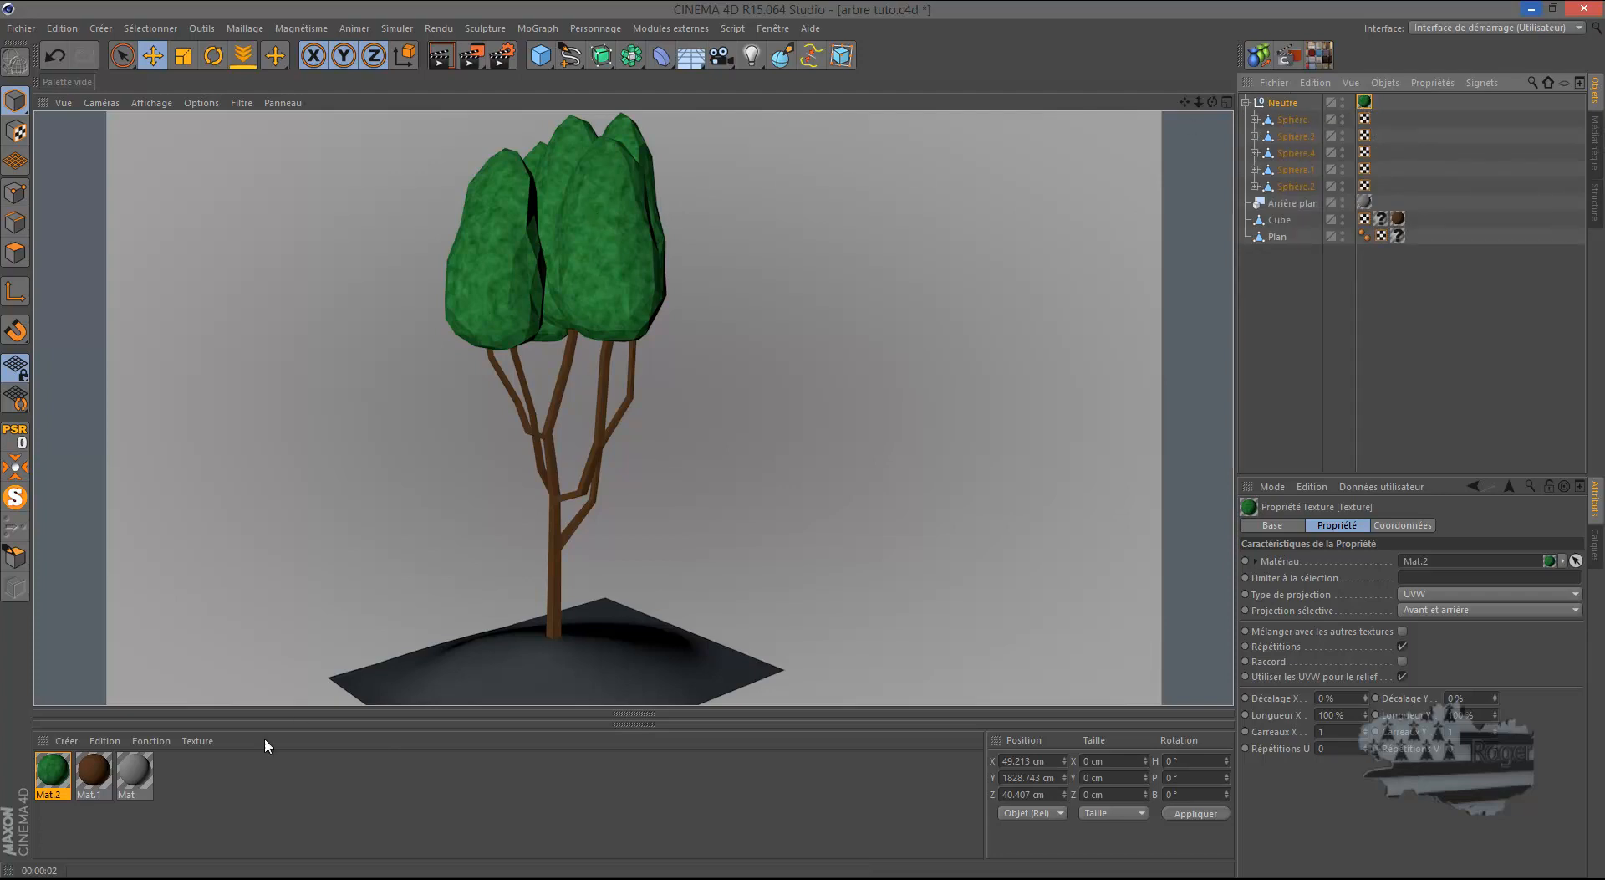
Step: Create a new material, Mat.3, and disable its Spécularité channel
double_click(194, 789)
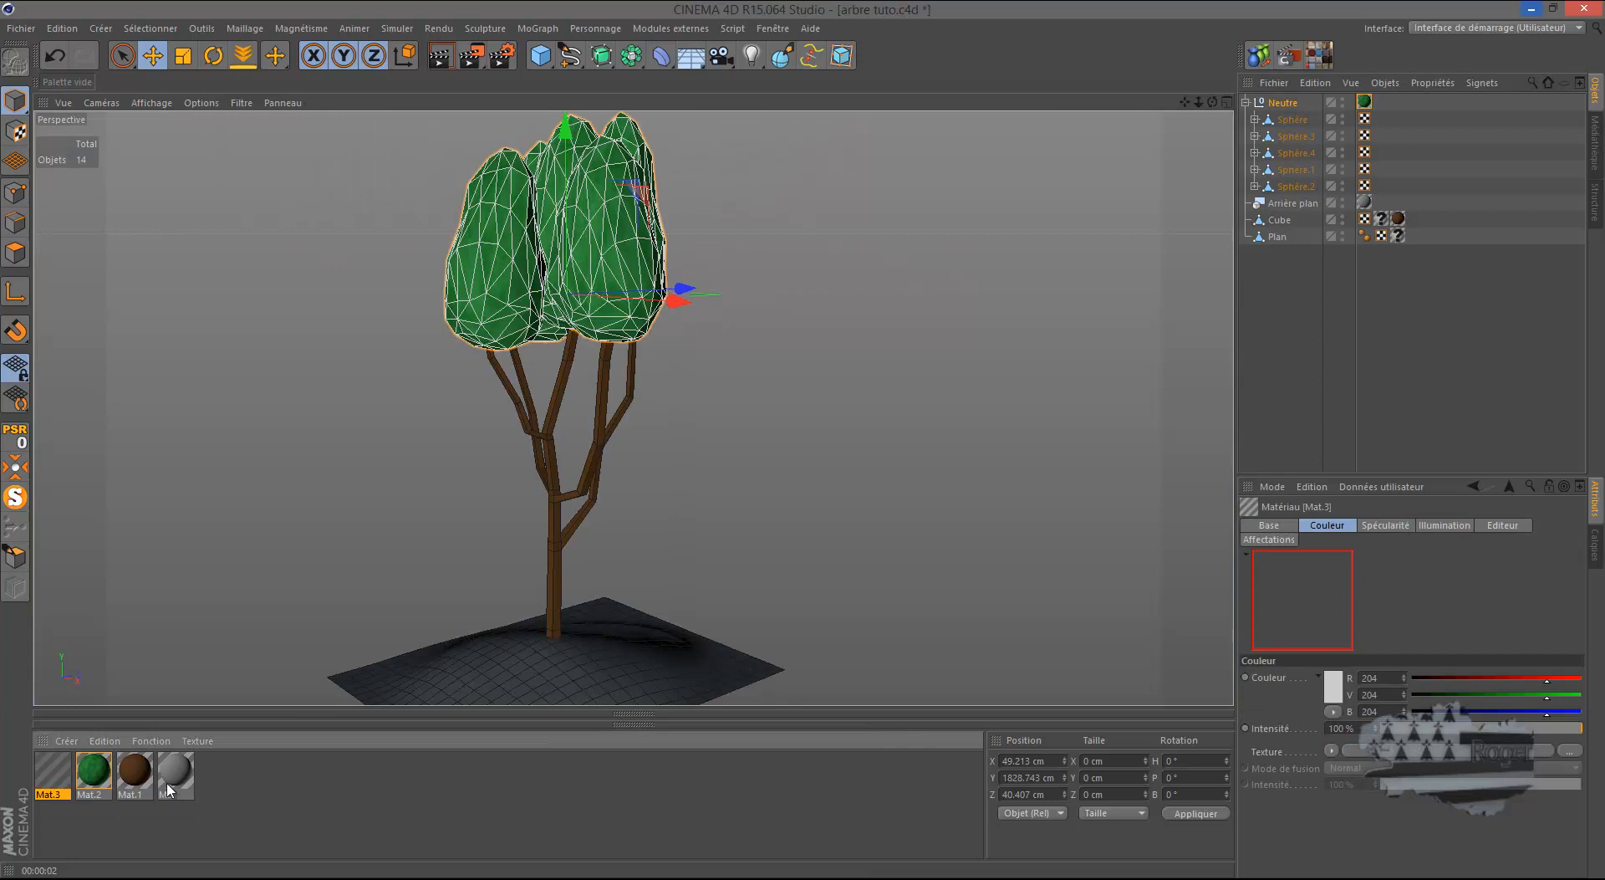
double_click(52, 770)
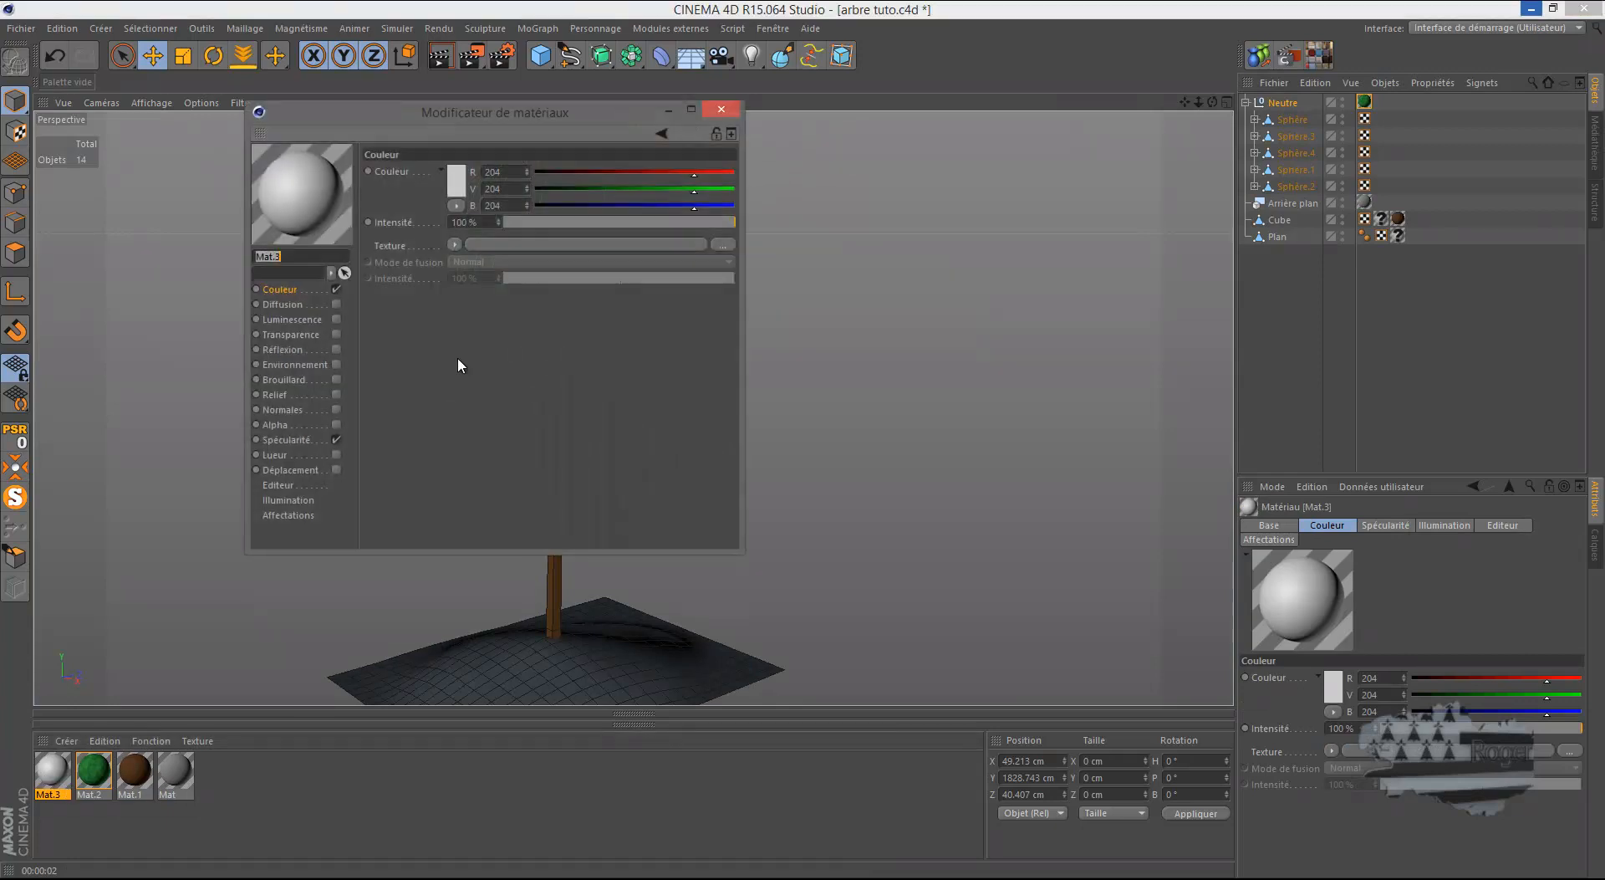
left_click(336, 439)
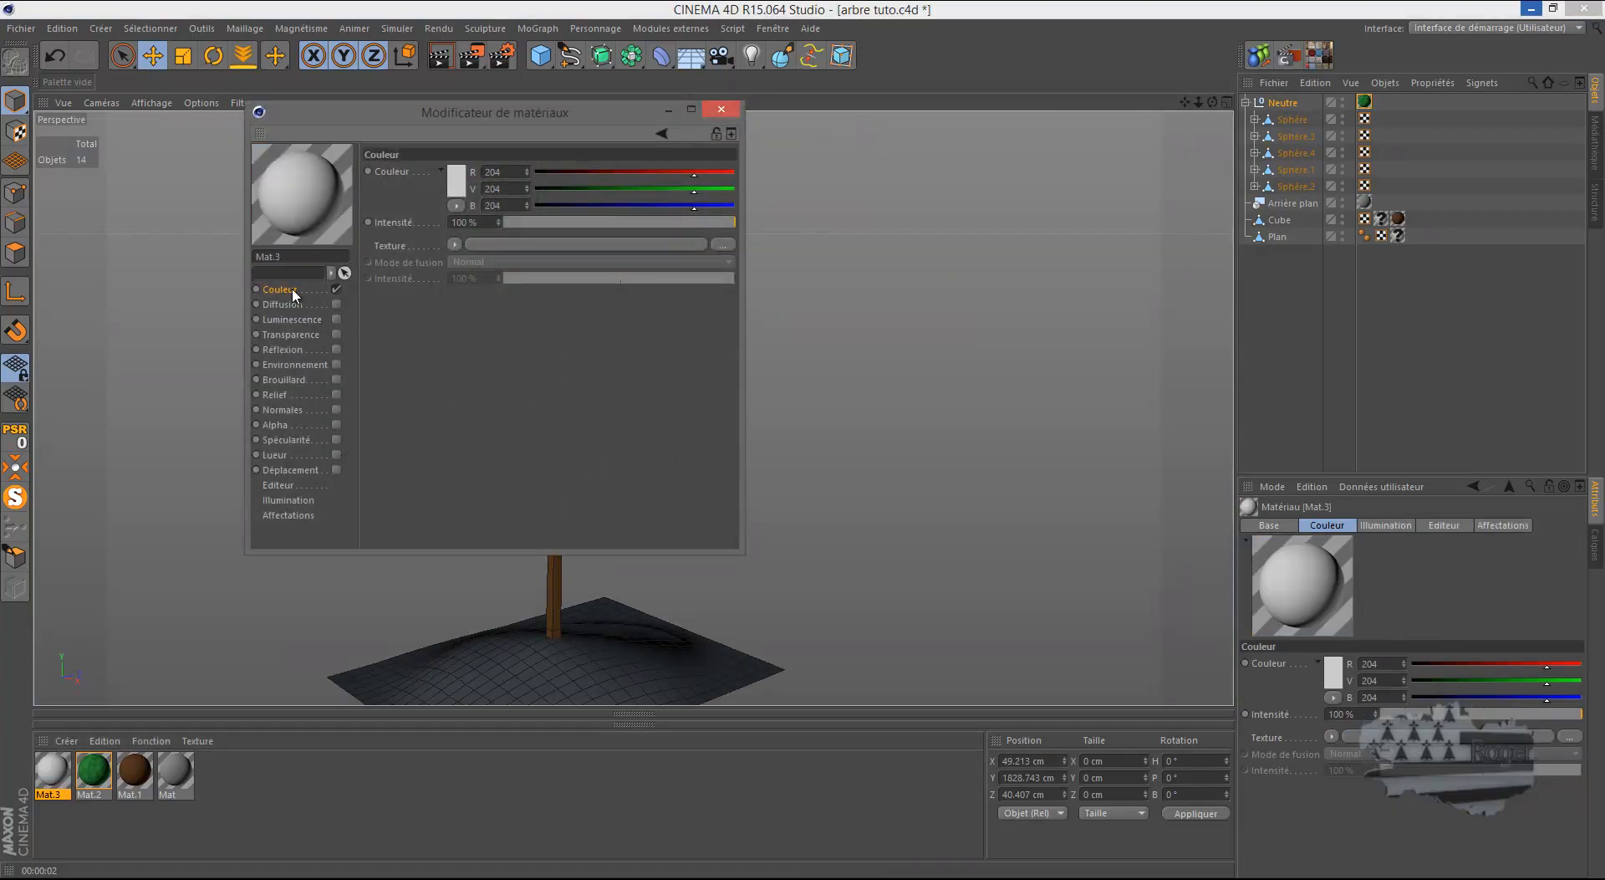
Step: Add a Bruit texture to Mat.3's colour channel and set its noise type to Luka
left_click(454, 244)
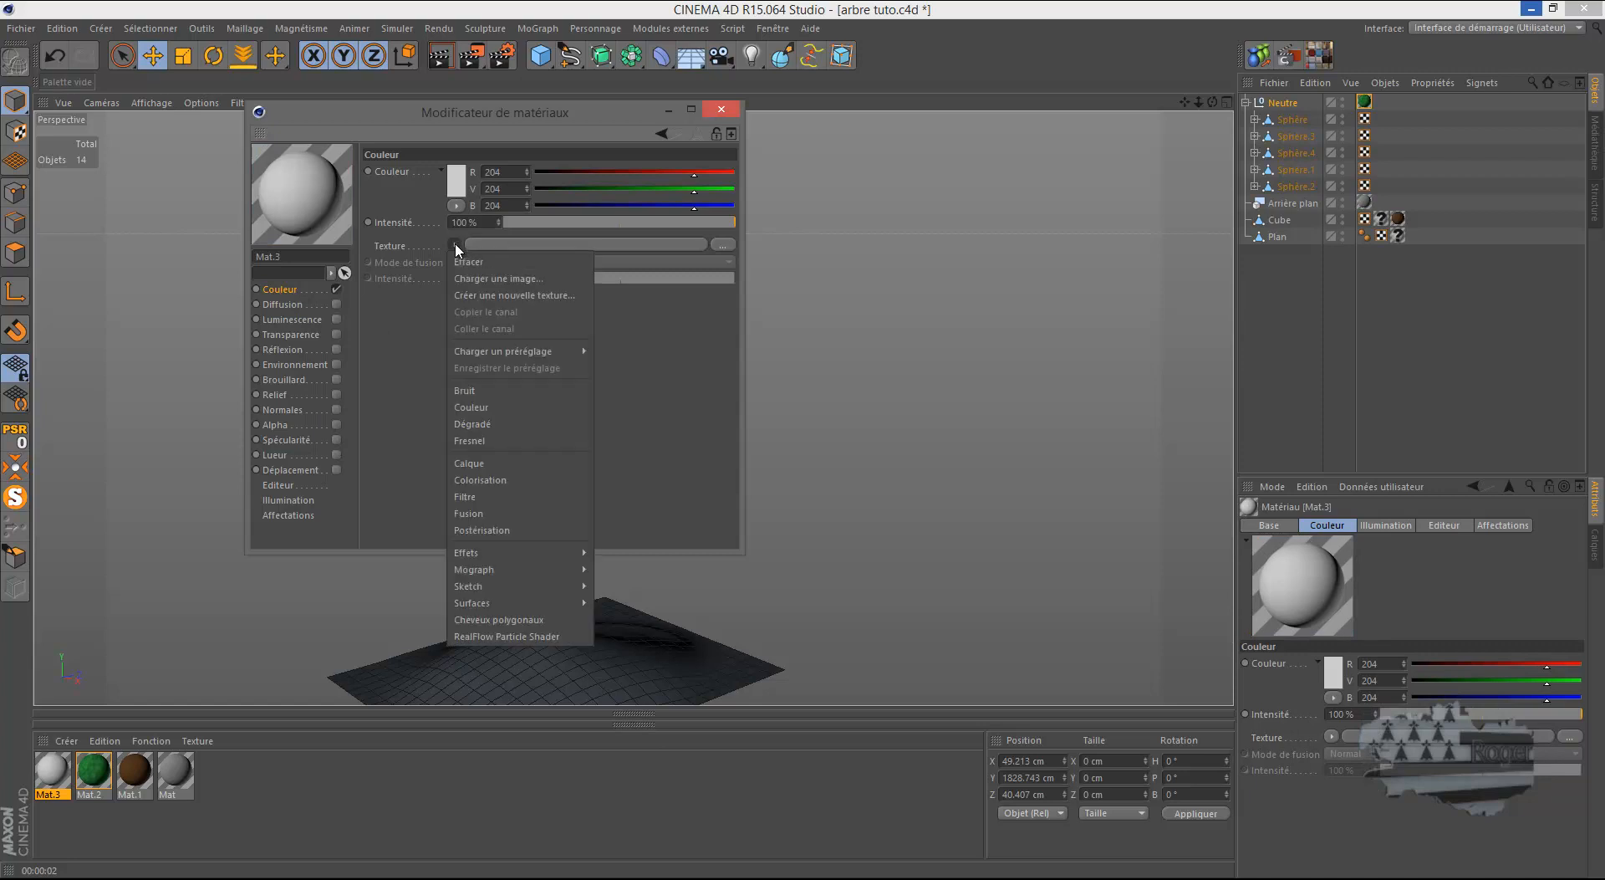
left_click(473, 391)
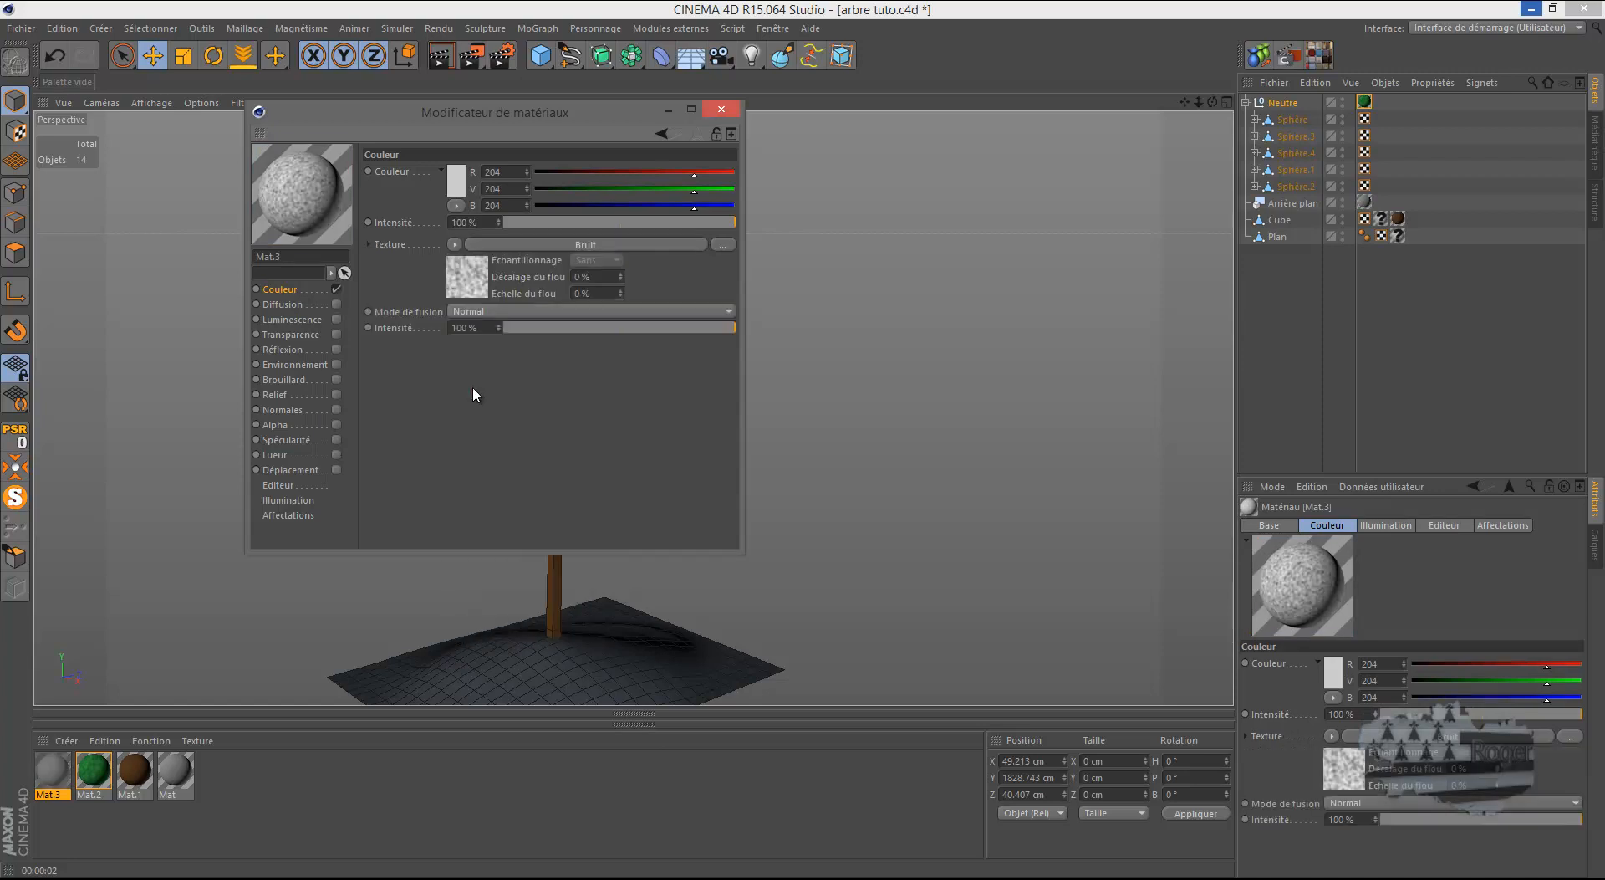
left_click(475, 273)
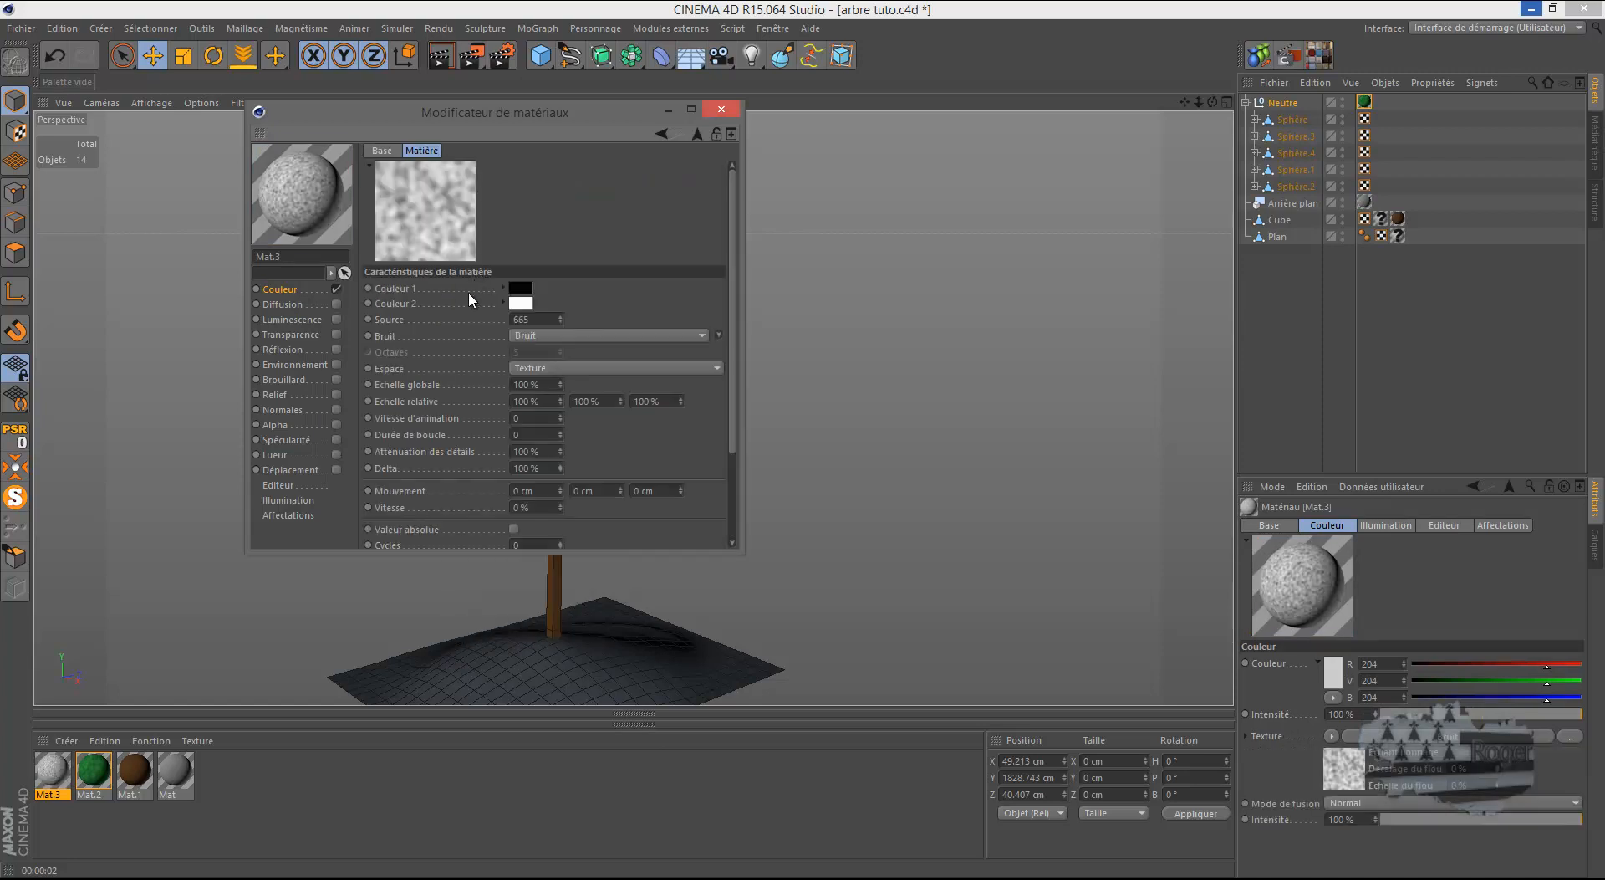
left_click(534, 336)
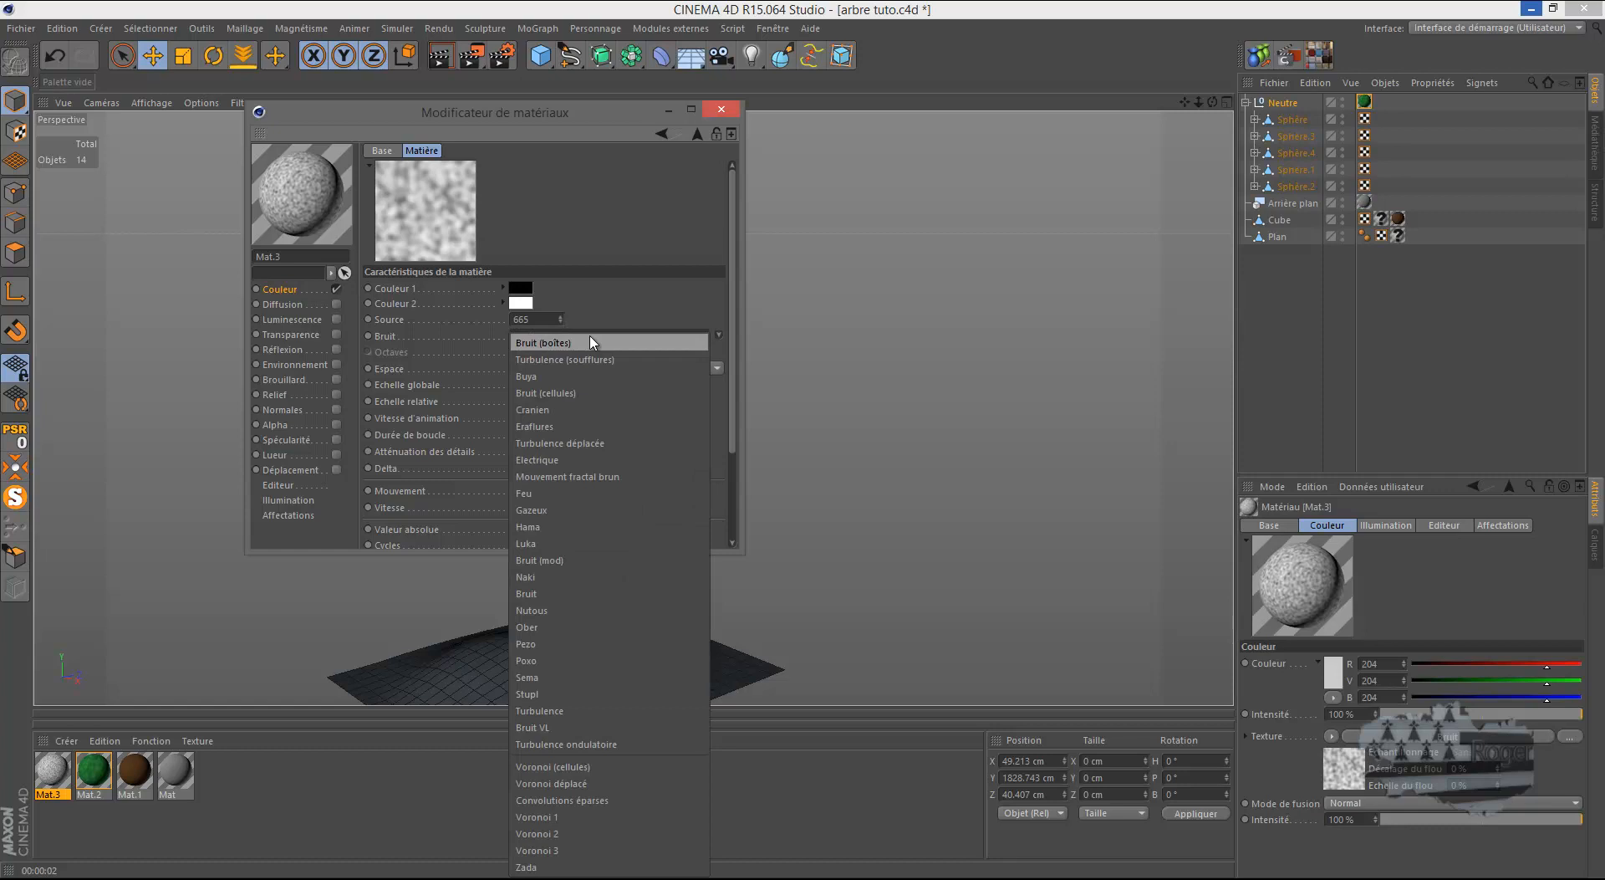
left_click(549, 543)
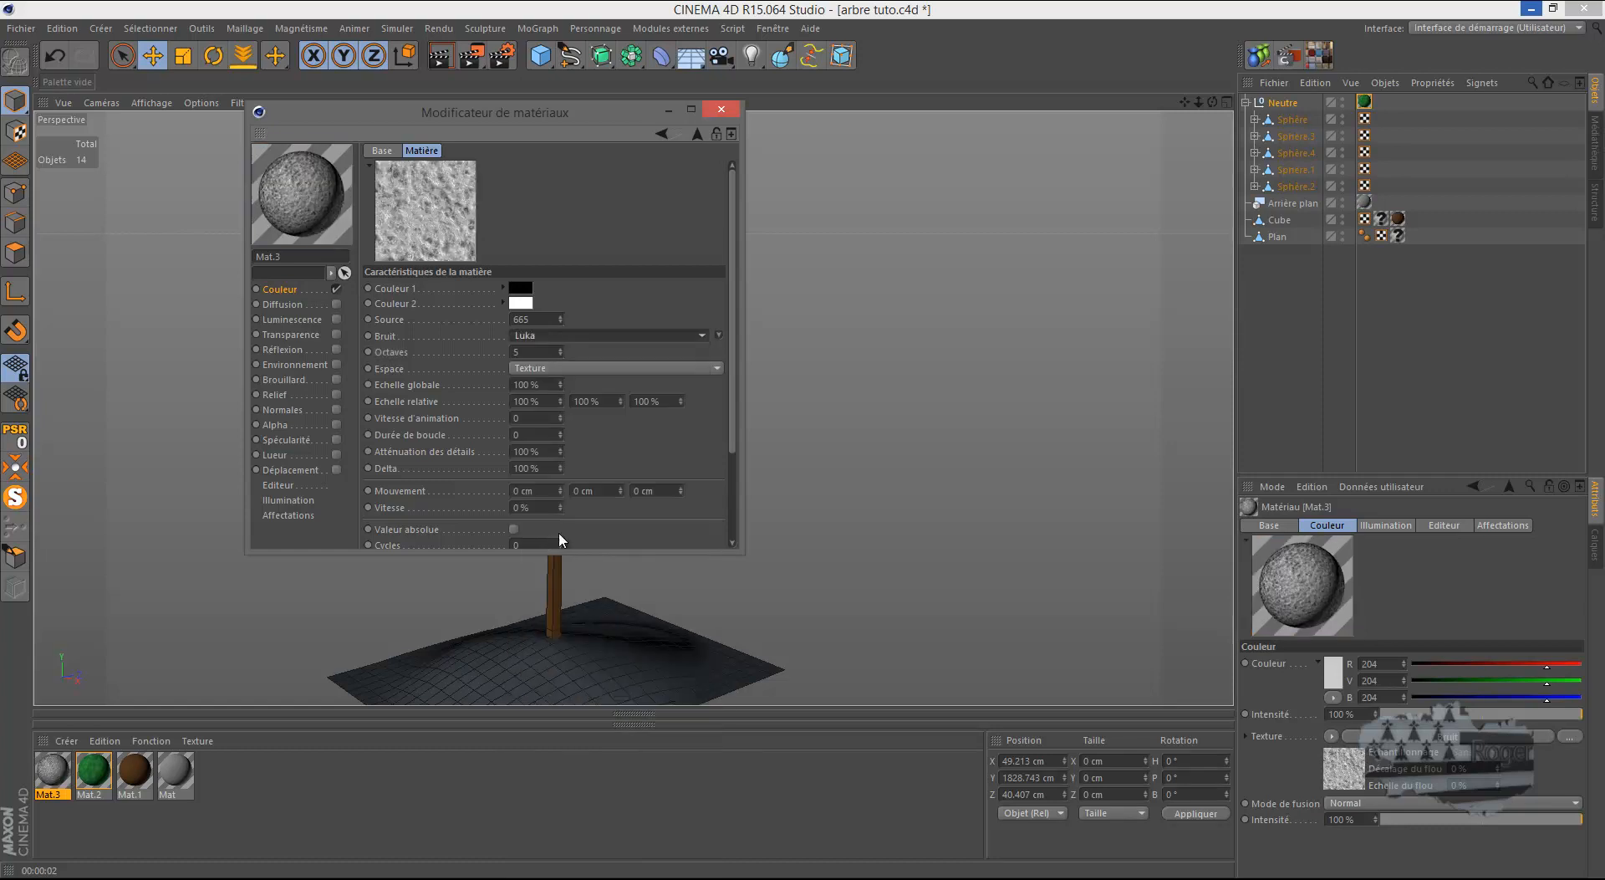
Step: Try a dark green, about RGB 36, 75, 35, as Couleur 1 of Mat.3's noise
left_click(521, 289)
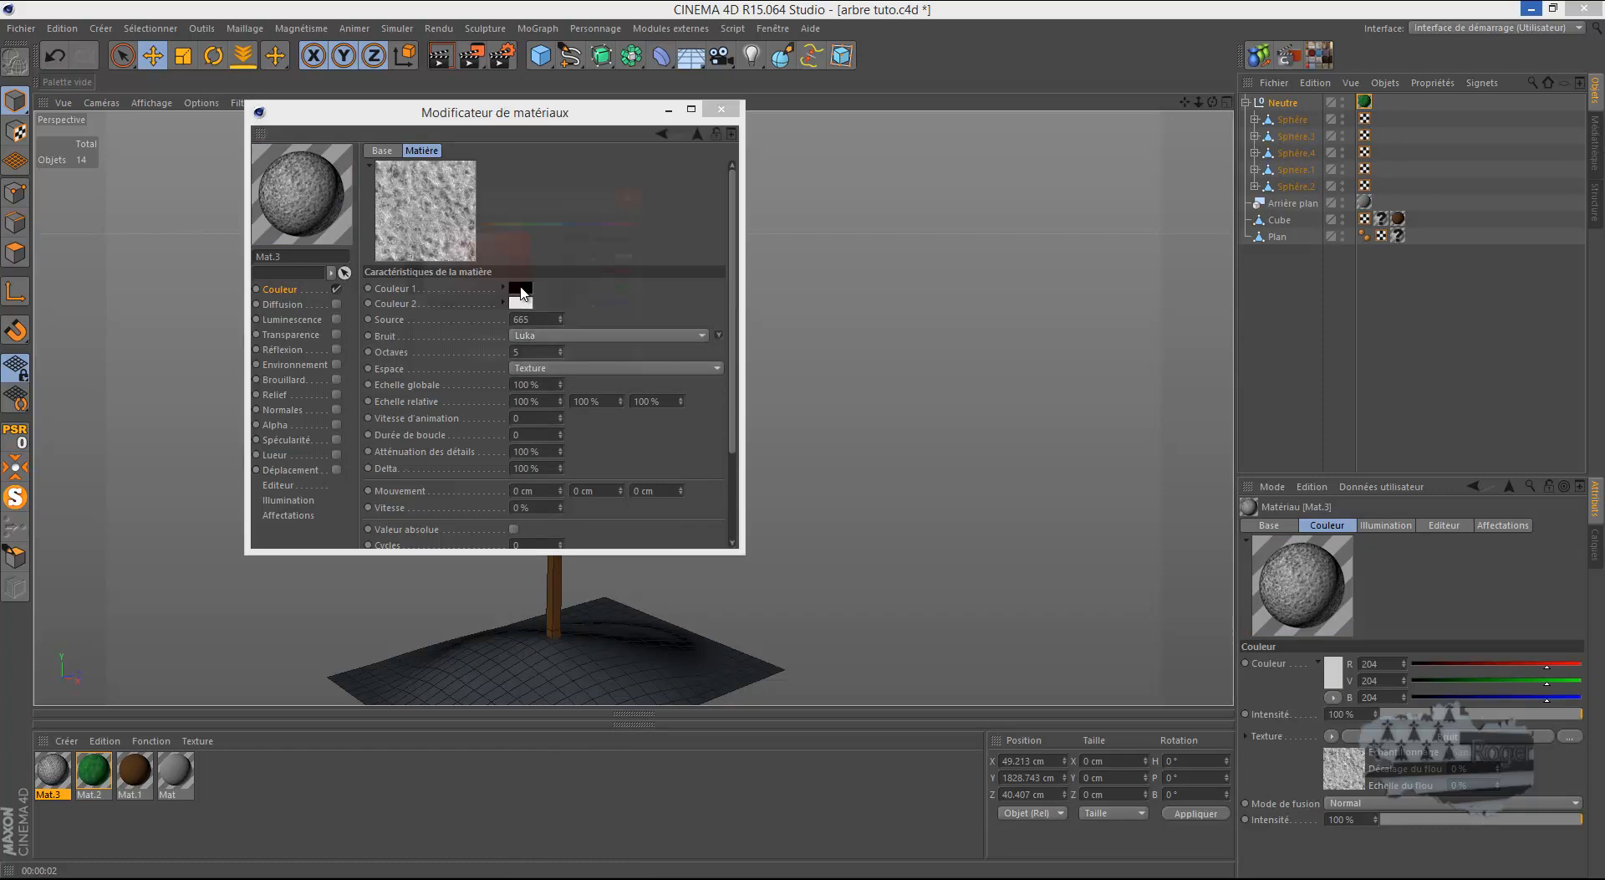
left_click(530, 225)
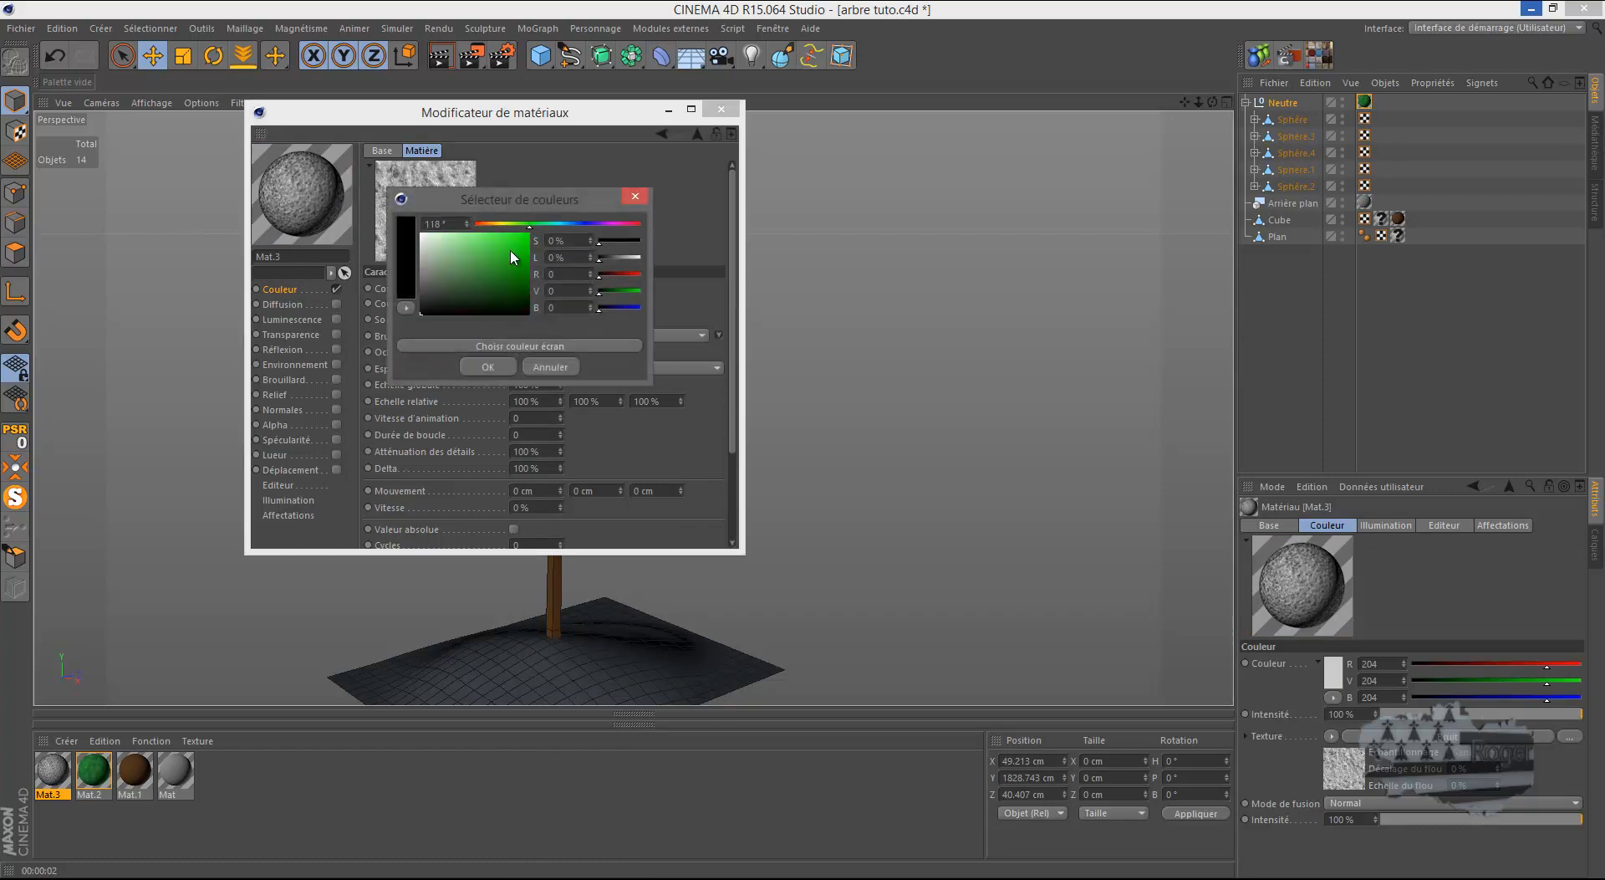
left_click(478, 288)
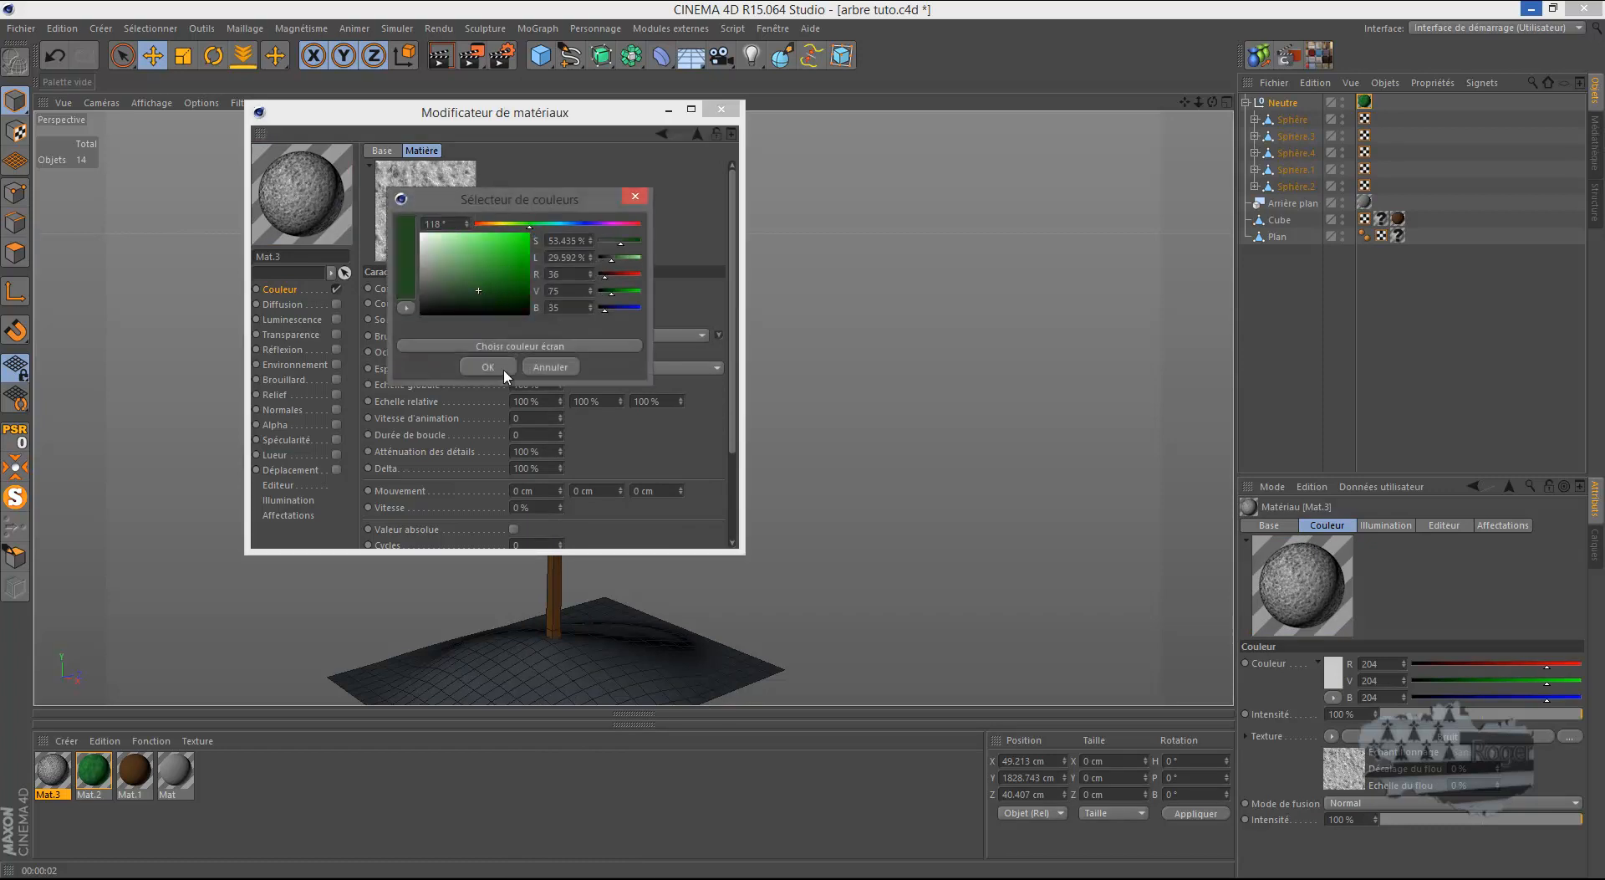
left_click(503, 366)
left_click(520, 303)
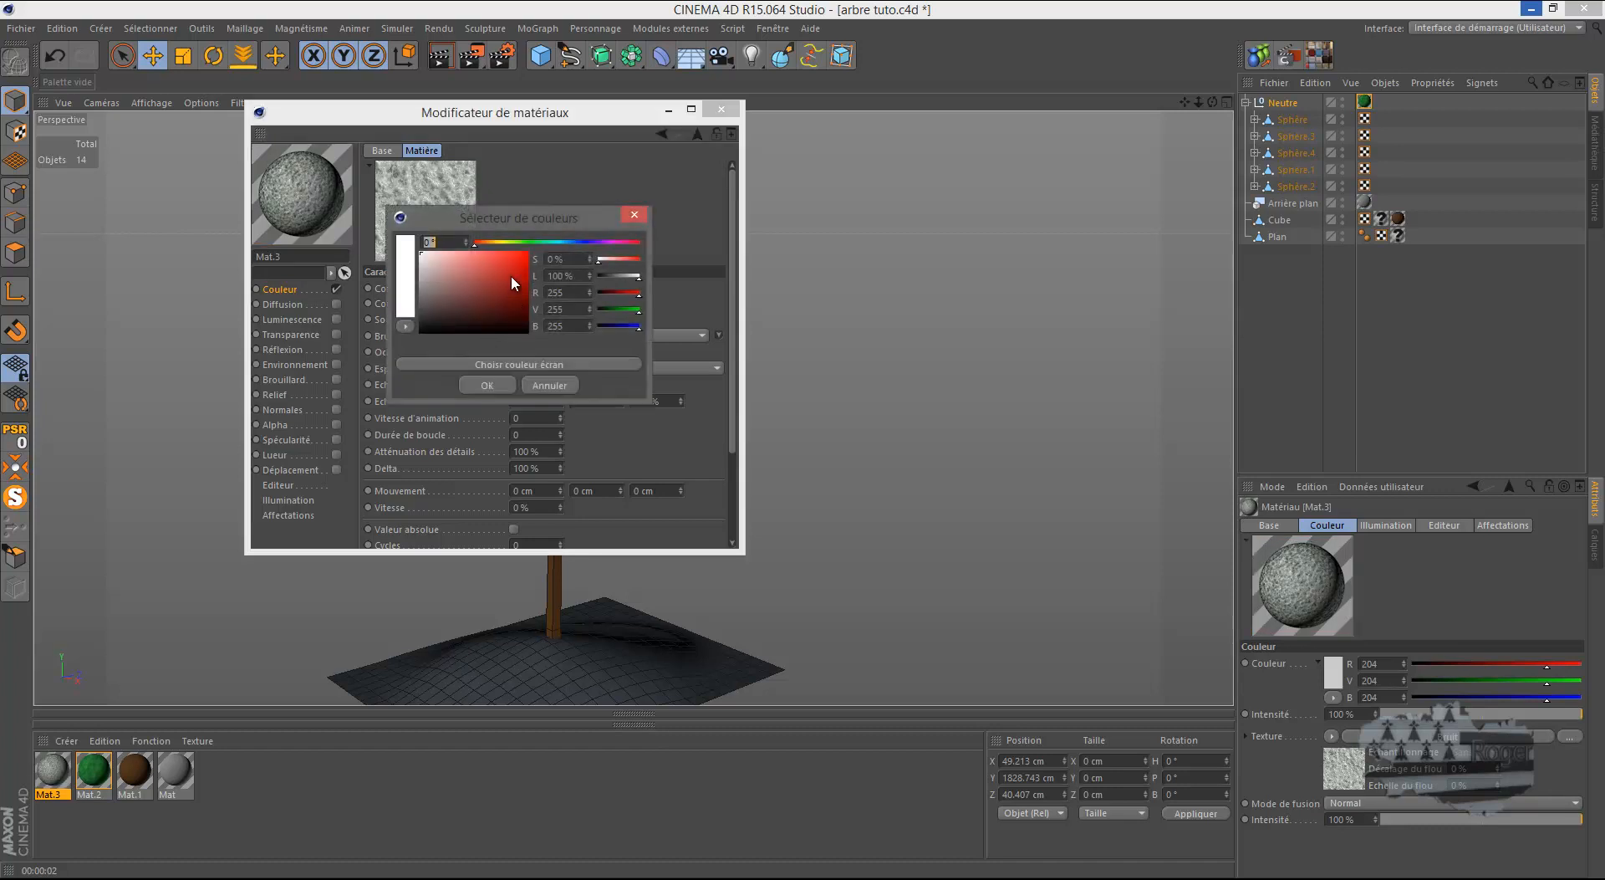
left_click(635, 214)
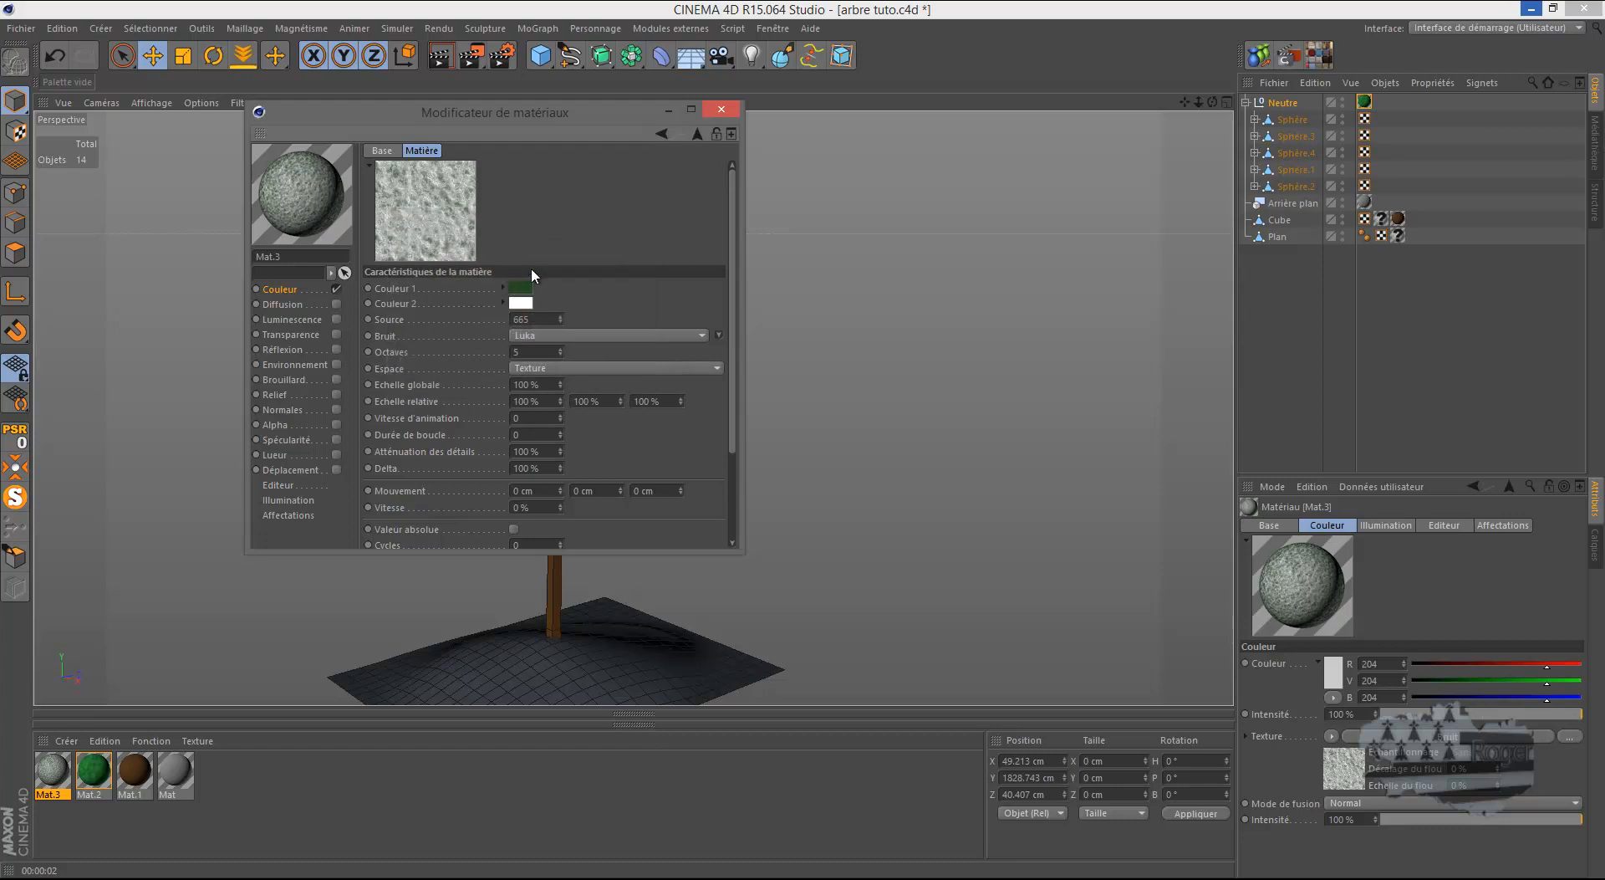
Step: Set Couleur 1 of Mat.3's noise to a dark brown with a hue of about 34°
left_click(521, 288)
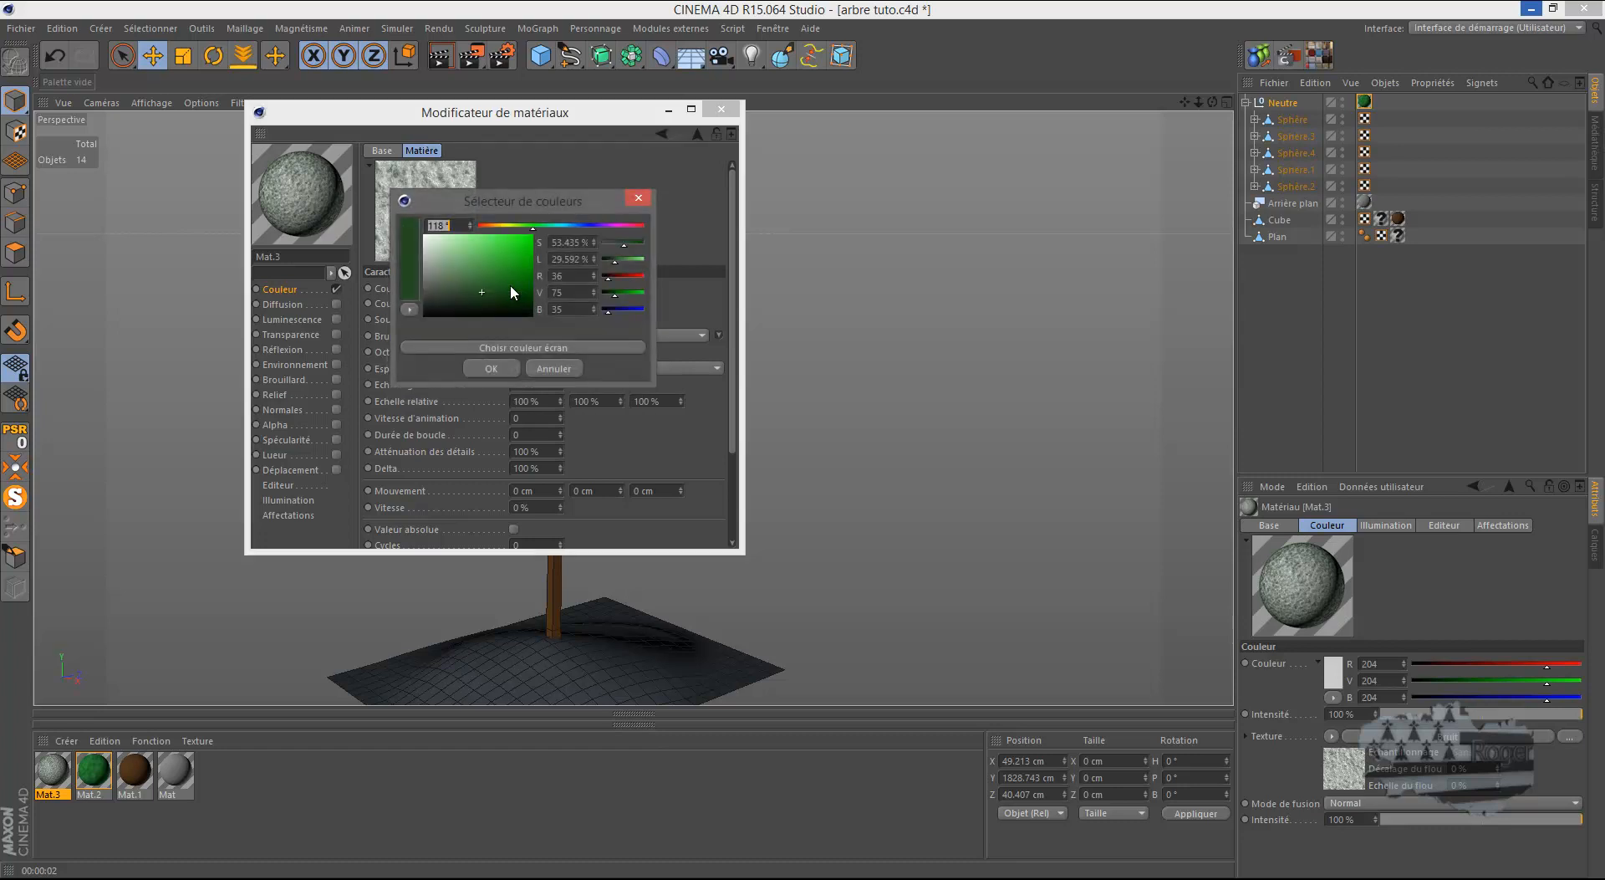
left_click(496, 226)
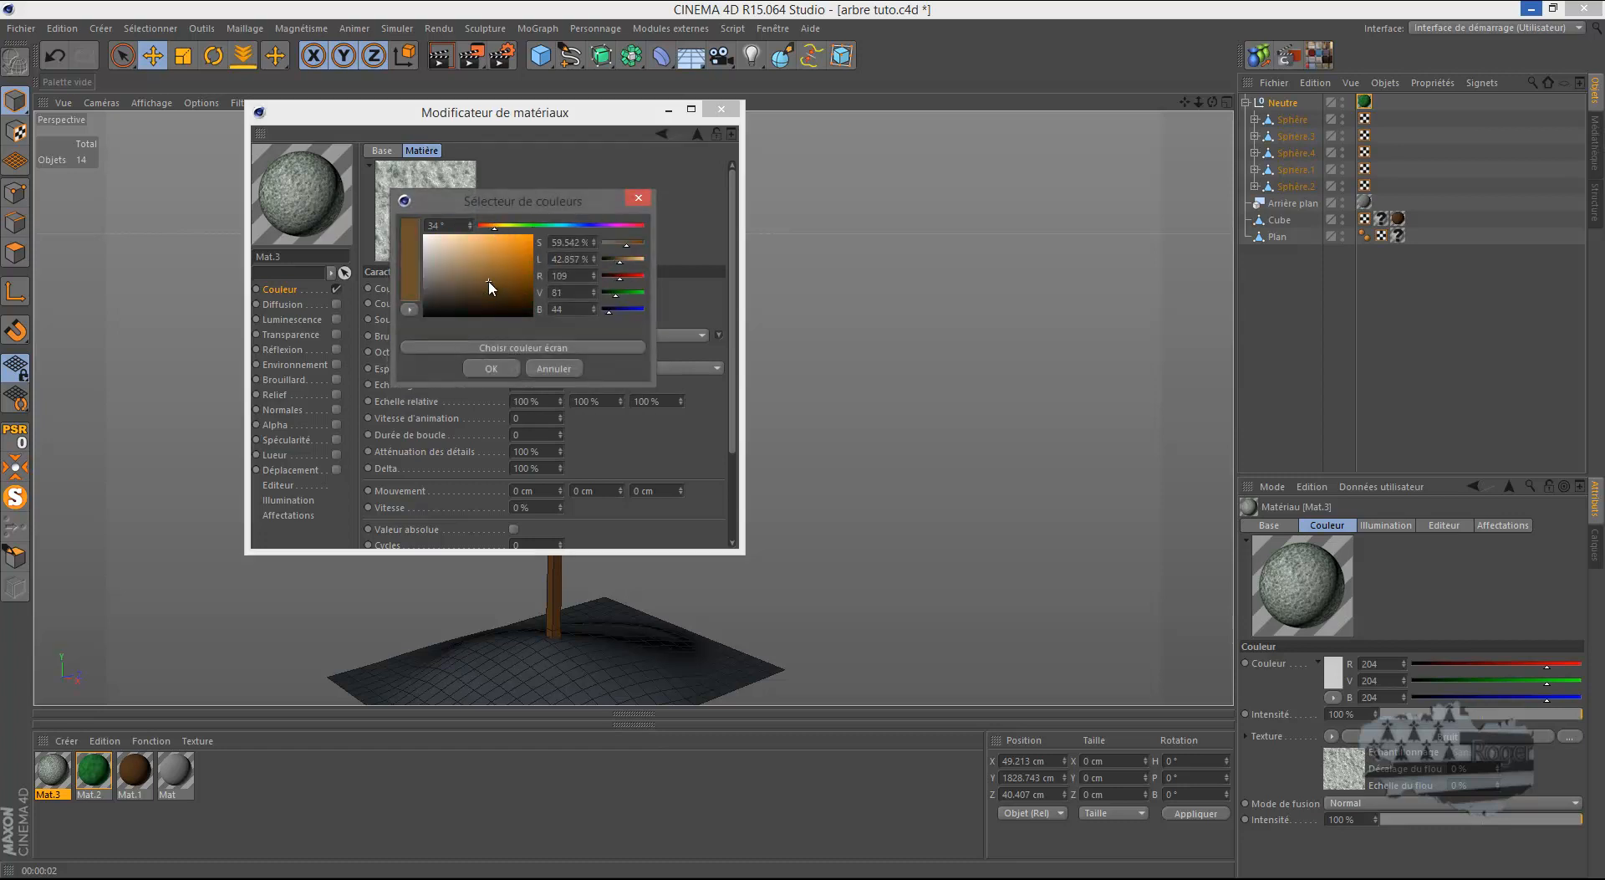
left_click(481, 287)
left_click(490, 371)
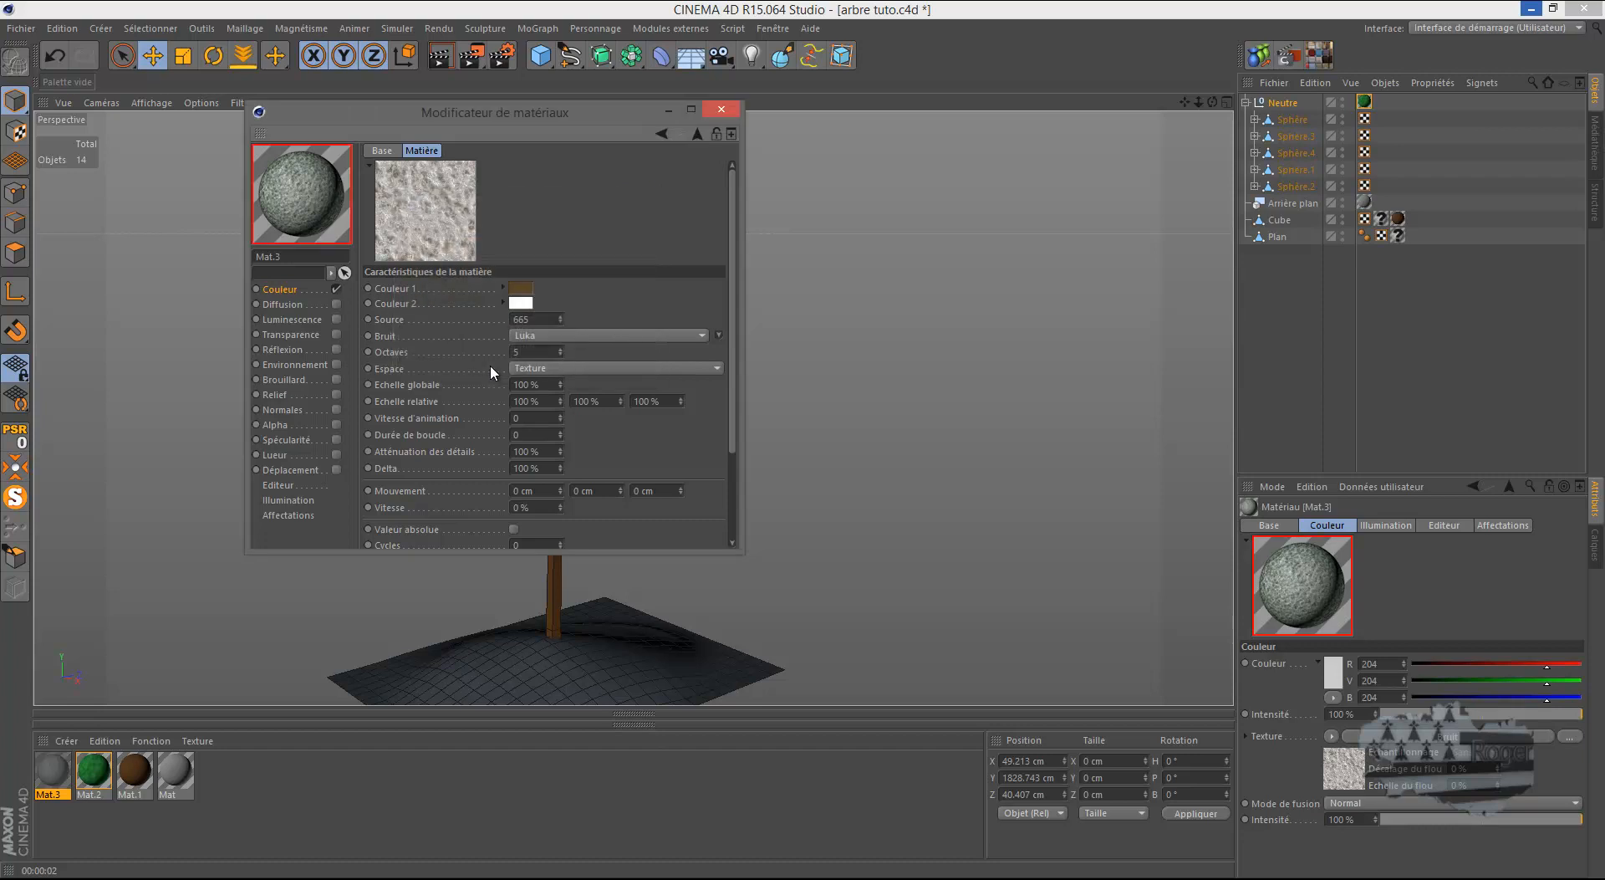
Step: Set Couleur 2 of Mat.3's noise to a medium green
left_click(521, 304)
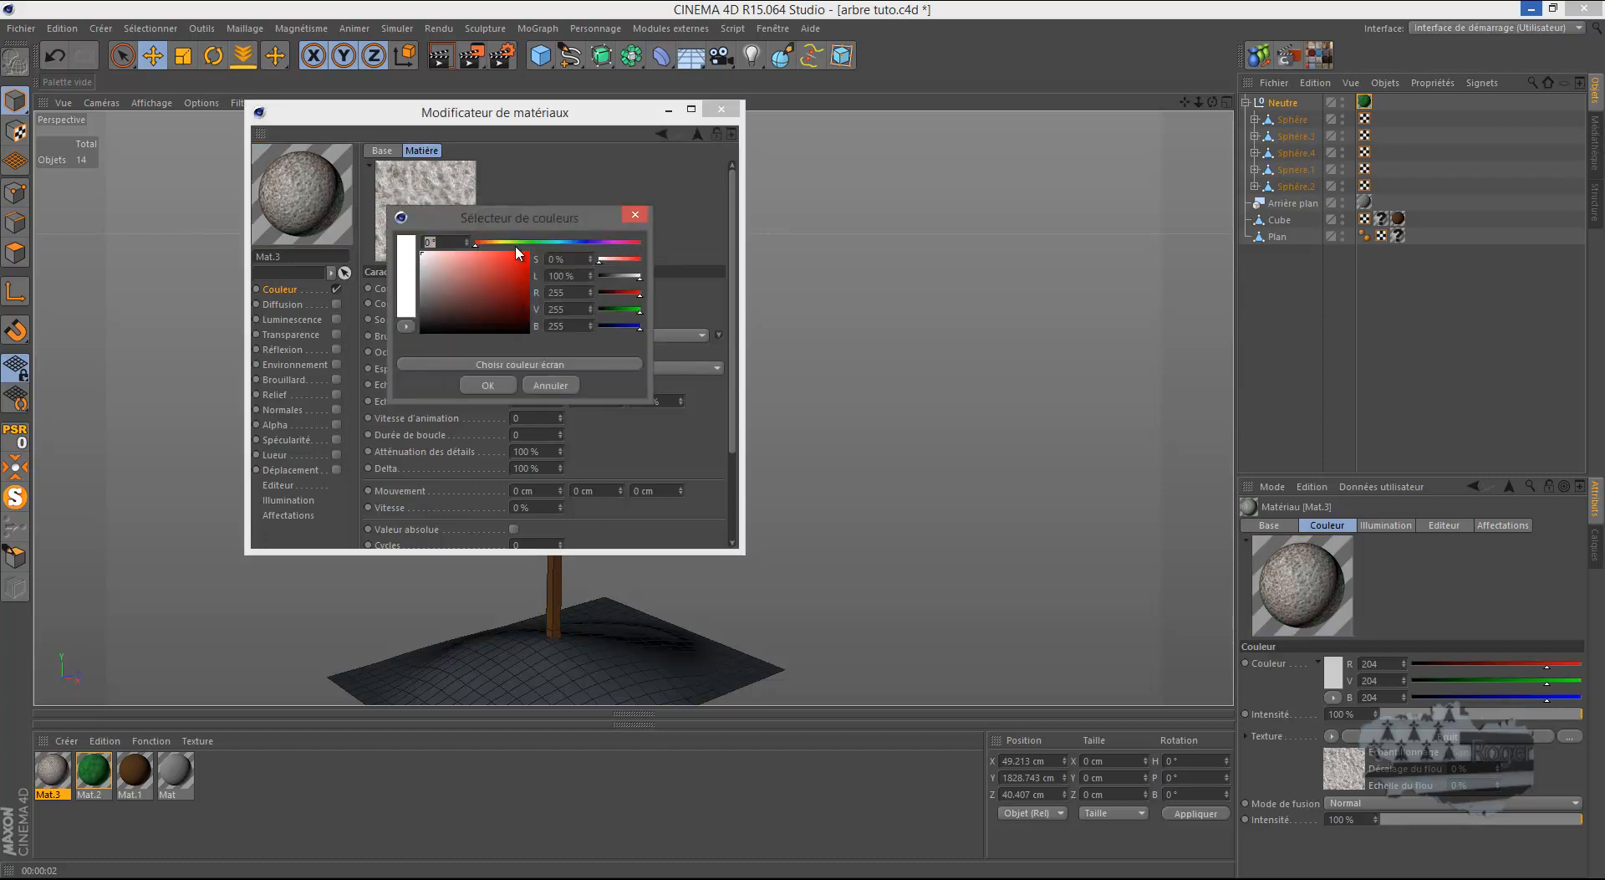
left_click_drag(512, 245, 521, 244)
left_click(494, 308)
left_click_drag(494, 307, 494, 290)
left_click(488, 385)
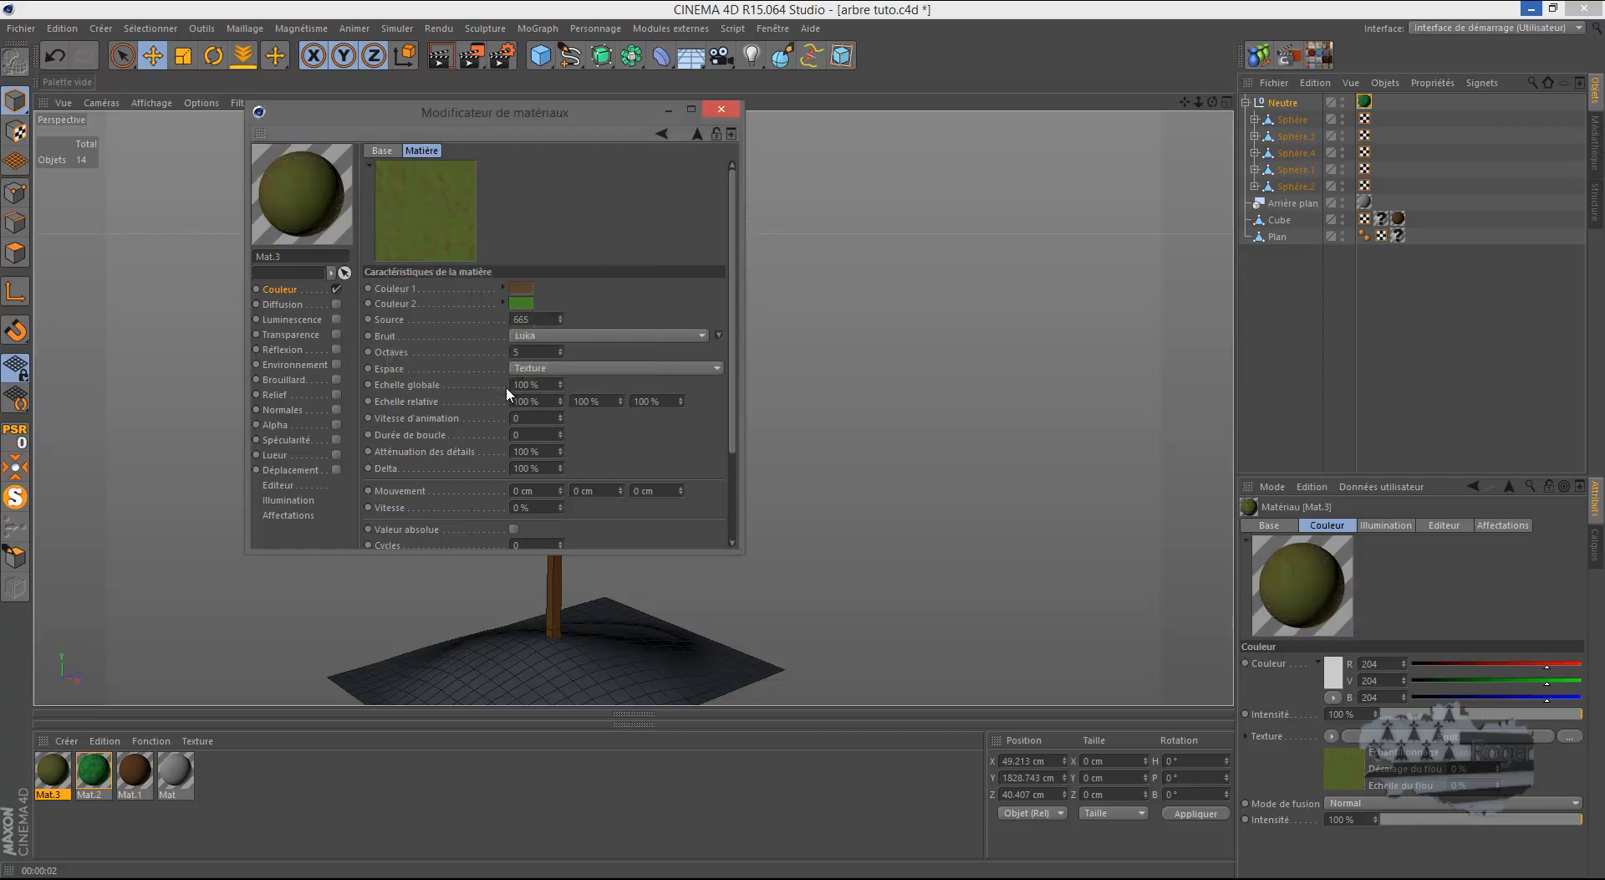
Step: Close the material editor and apply Mat.3 to the ground plane under the tree
left_click(721, 109)
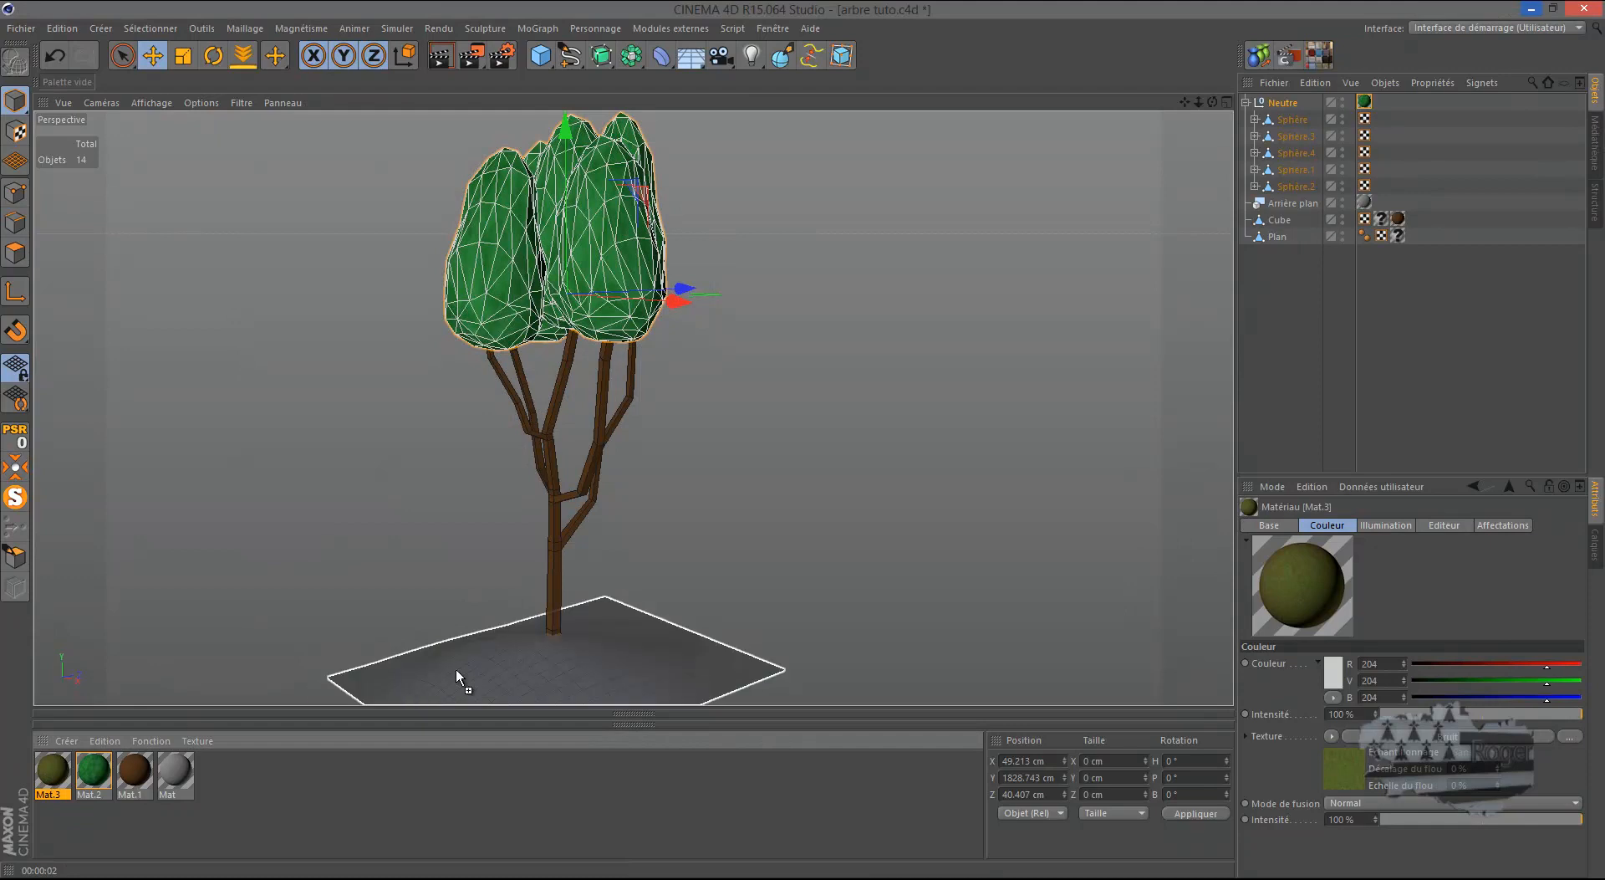
left_click_drag(398, 676, 484, 662)
left_click_drag(415, 487, 423, 257, "alt")
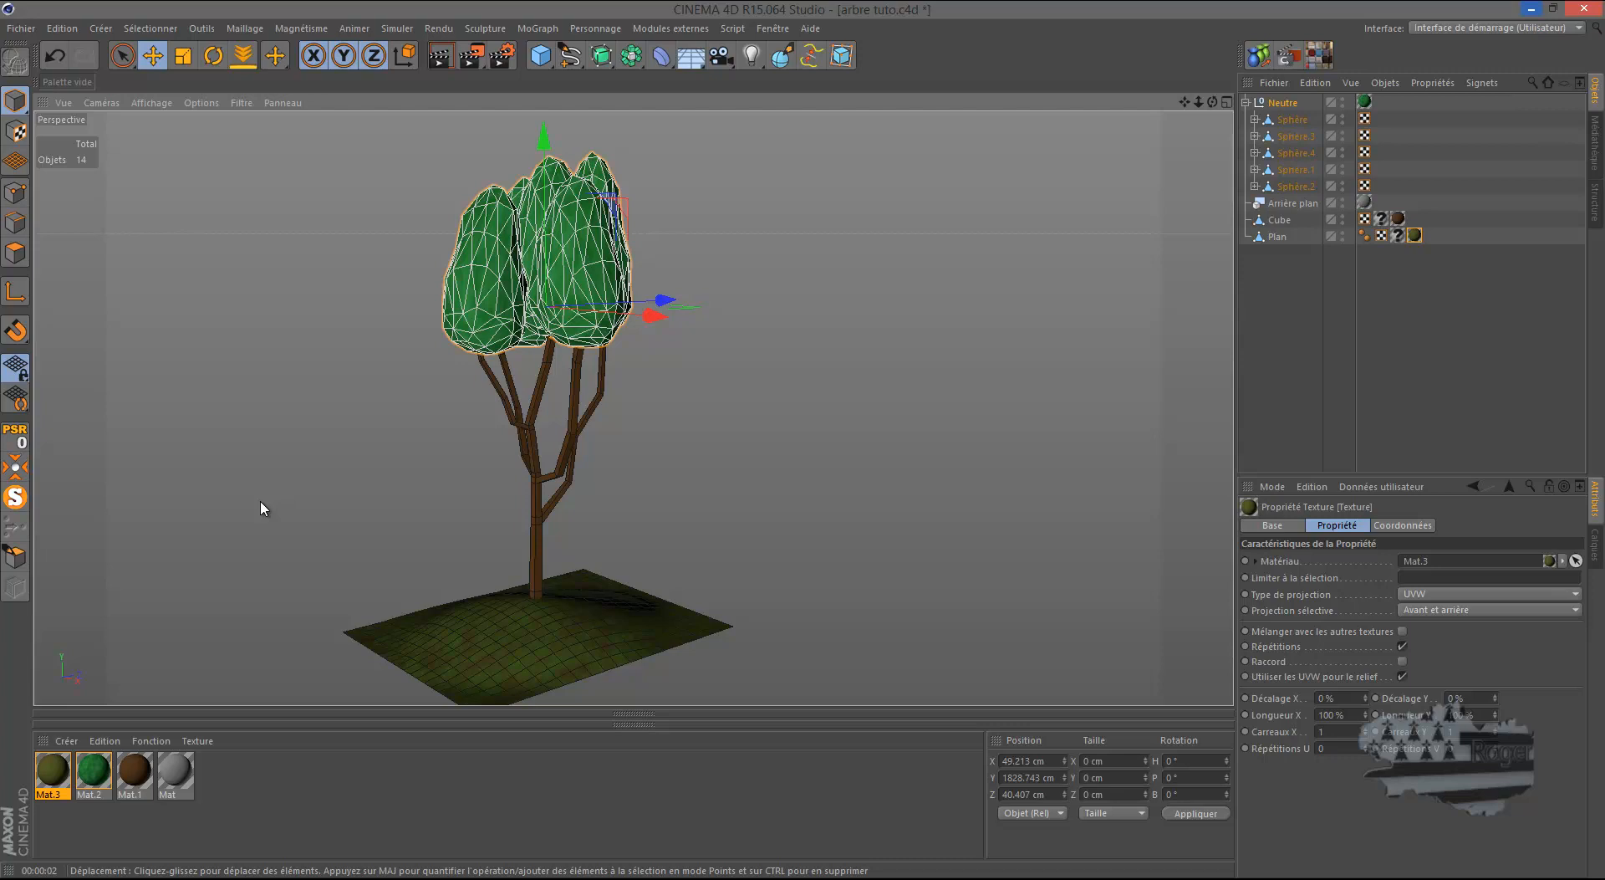
Step: Delete the leftover texture tags with missing materials from the Cube and Plan objects
left_click(1382, 220)
key("Delete")
left_click(1398, 235)
key("Delete")
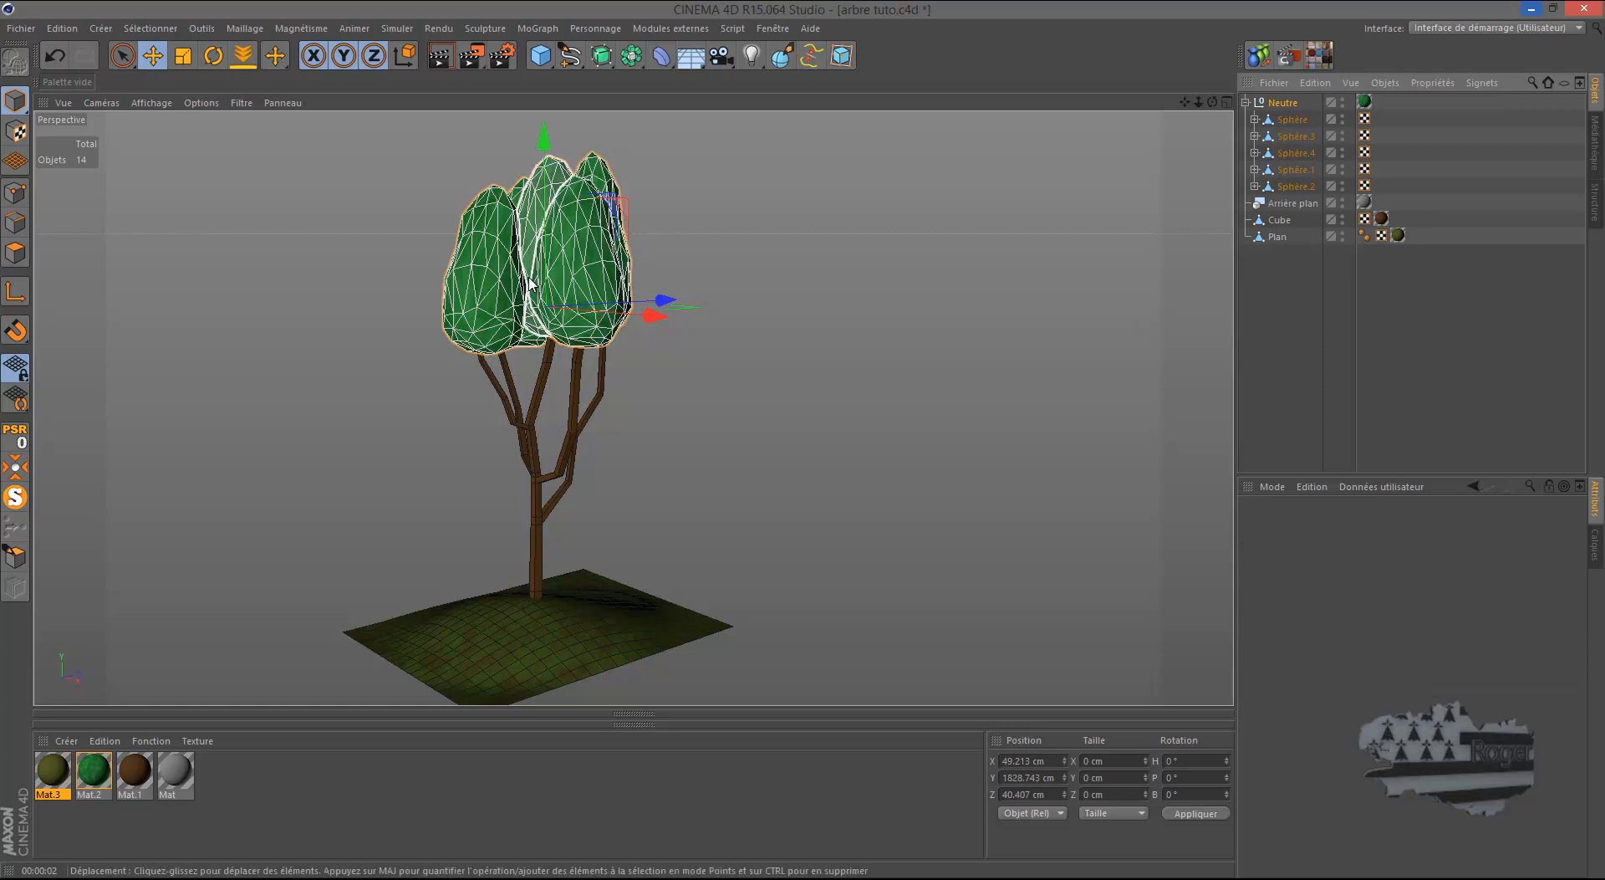
Step: Render the view of the whole tree, then render a close-up of the trunk base and ground to check the materials
left_click(444, 63)
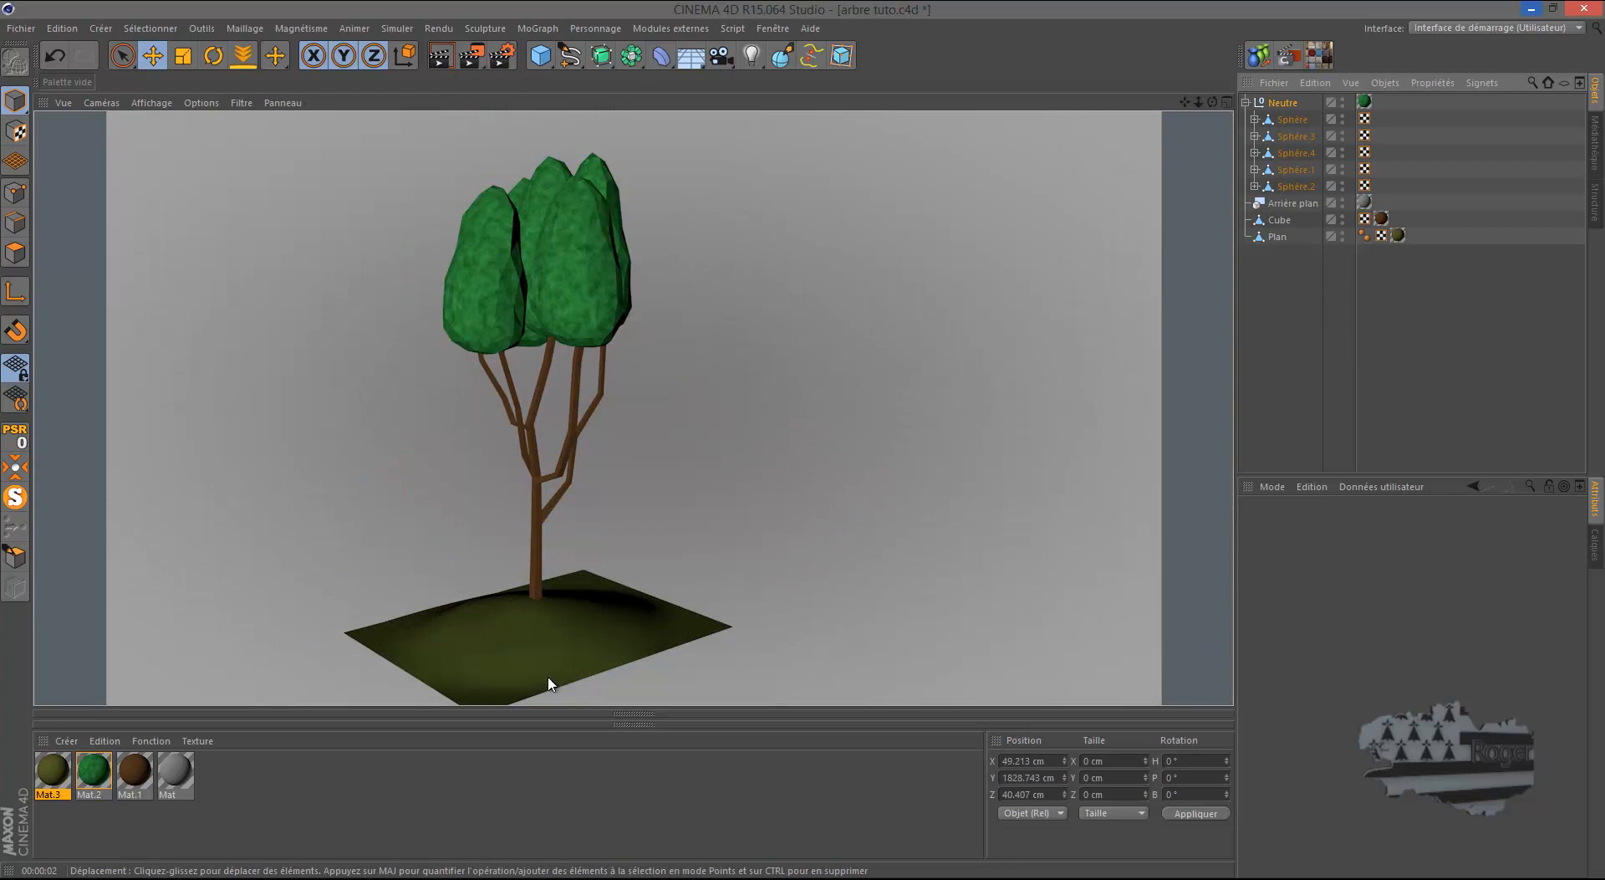
scroll(541, 694, "up", 5)
scroll(526, 661, "up", 2)
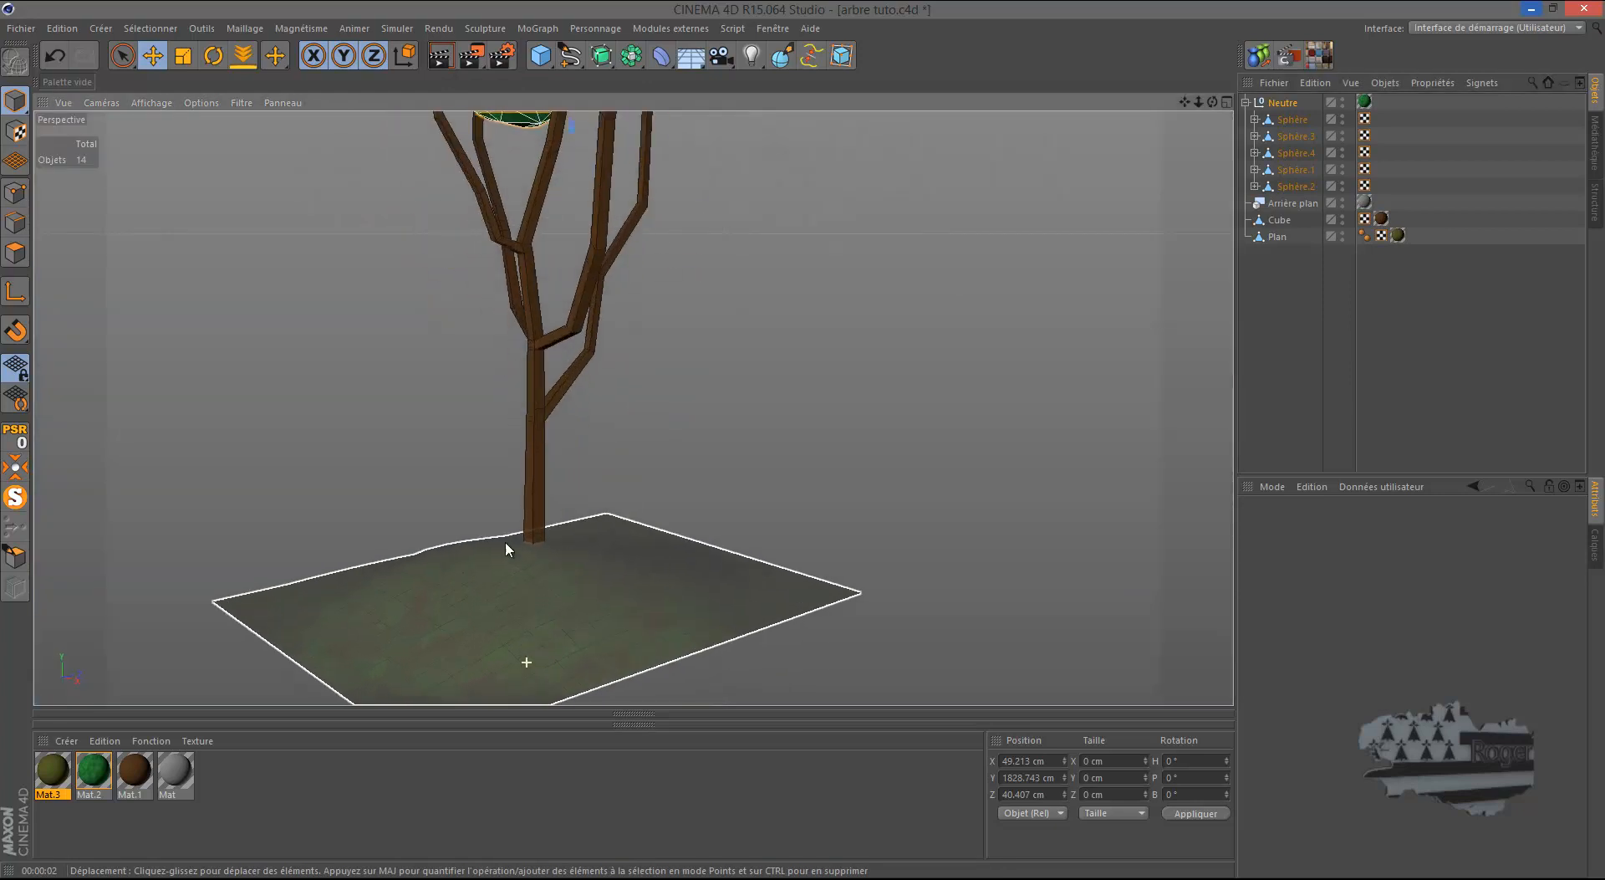
left_click(445, 58)
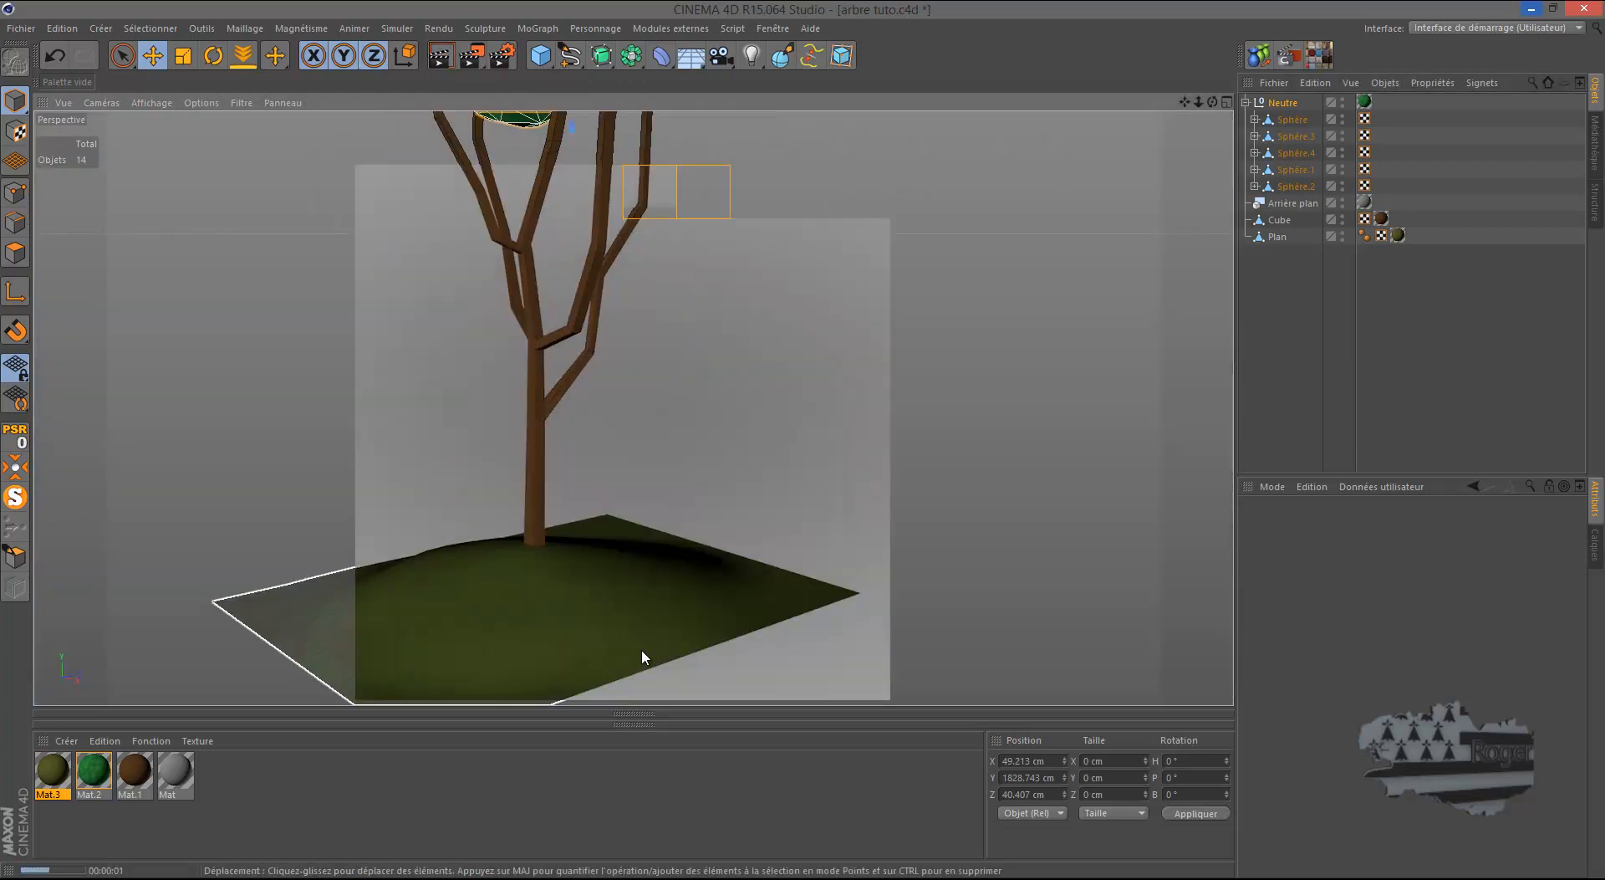
Step: Set the global scale of Mat.3's noise texture to 600 % and close the material editor
double_click(60, 779)
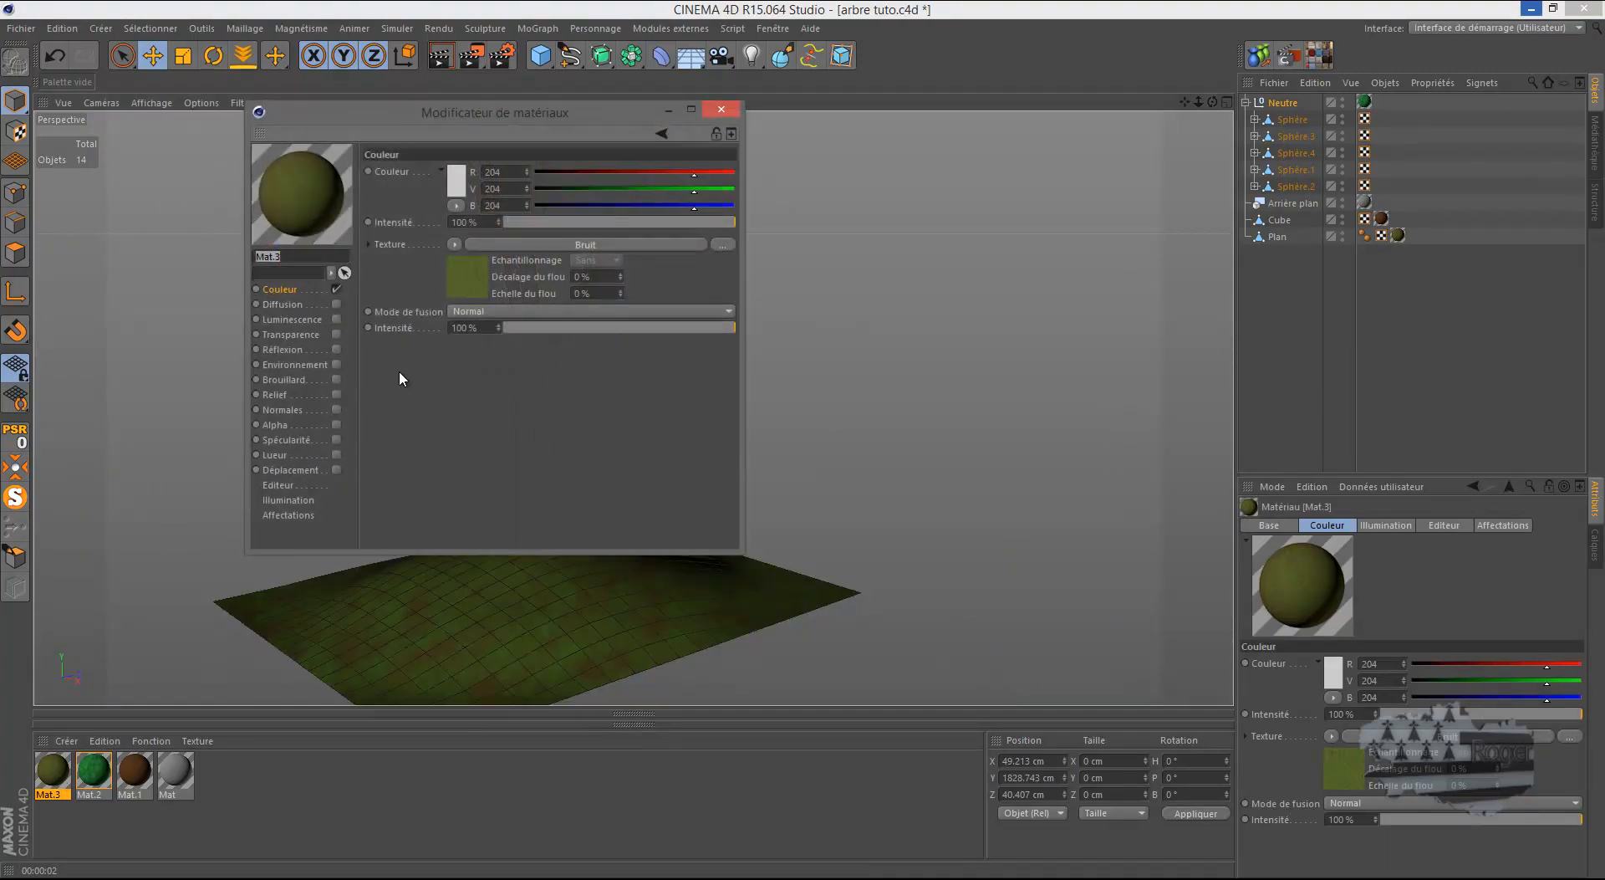
left_click(461, 270)
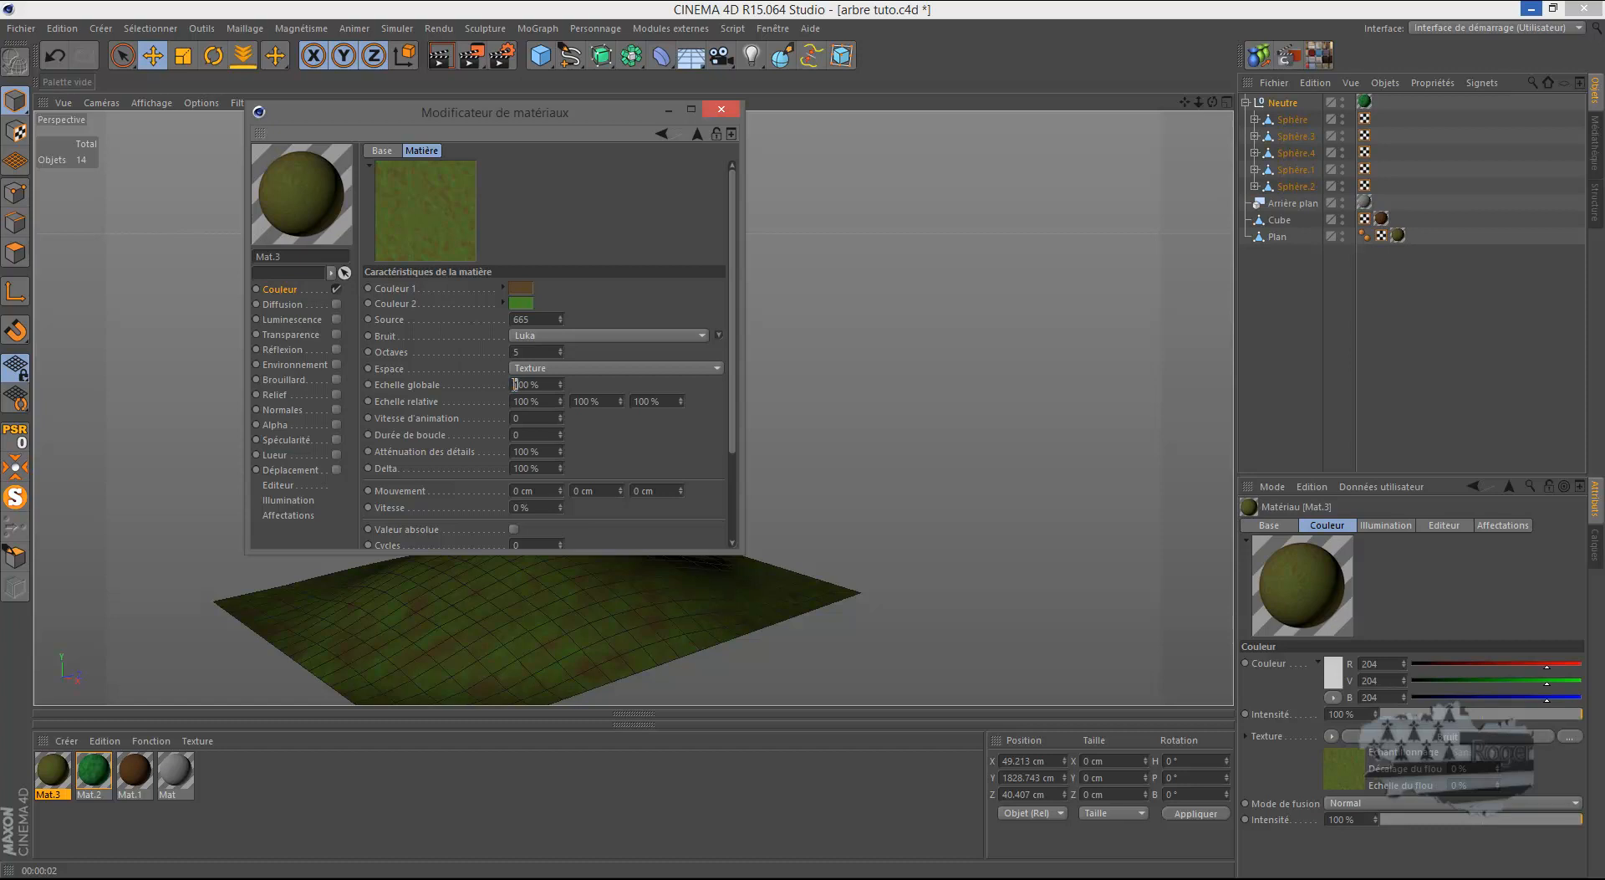
type("6")
left_click(857, 381)
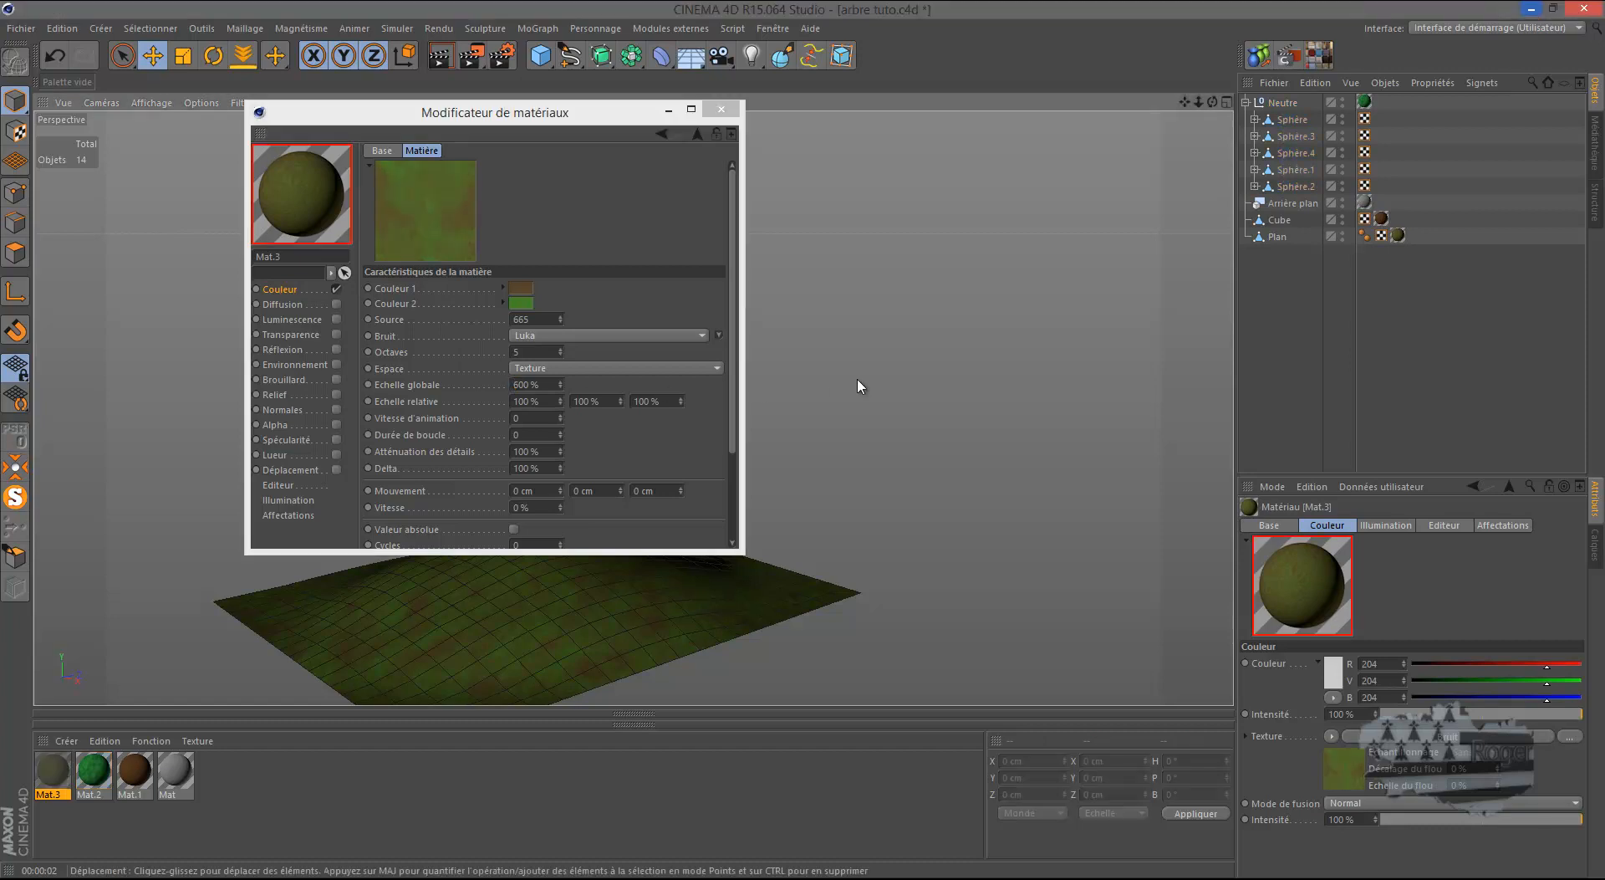
left_click(721, 109)
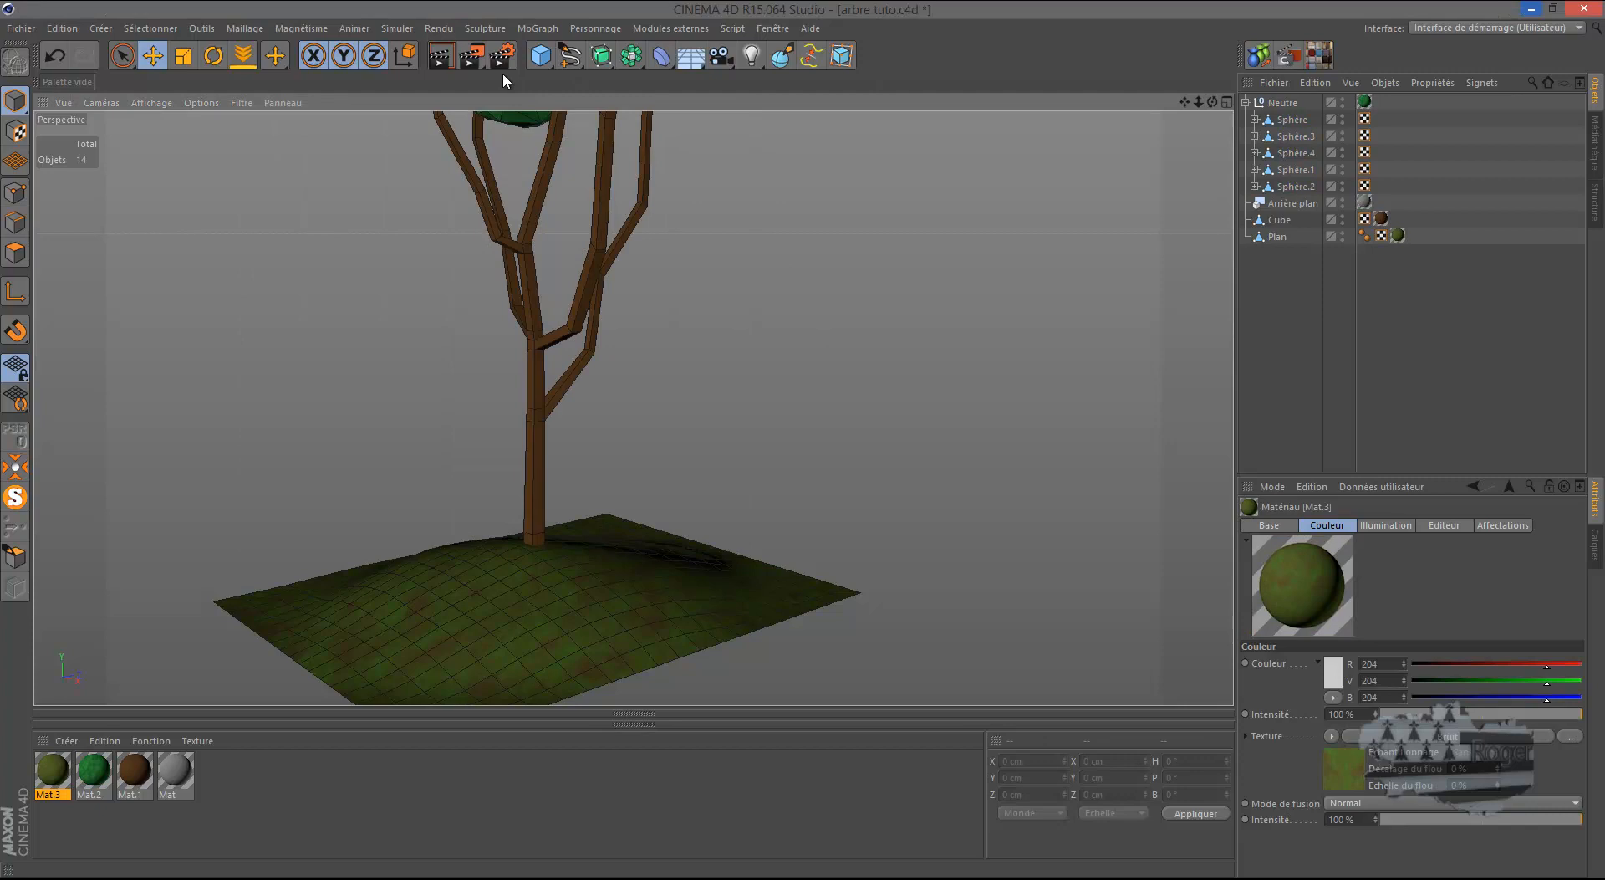
Step: Render the ground and trunk close up, then re-render from progressively farther away until the whole tree is framed
left_click(439, 57)
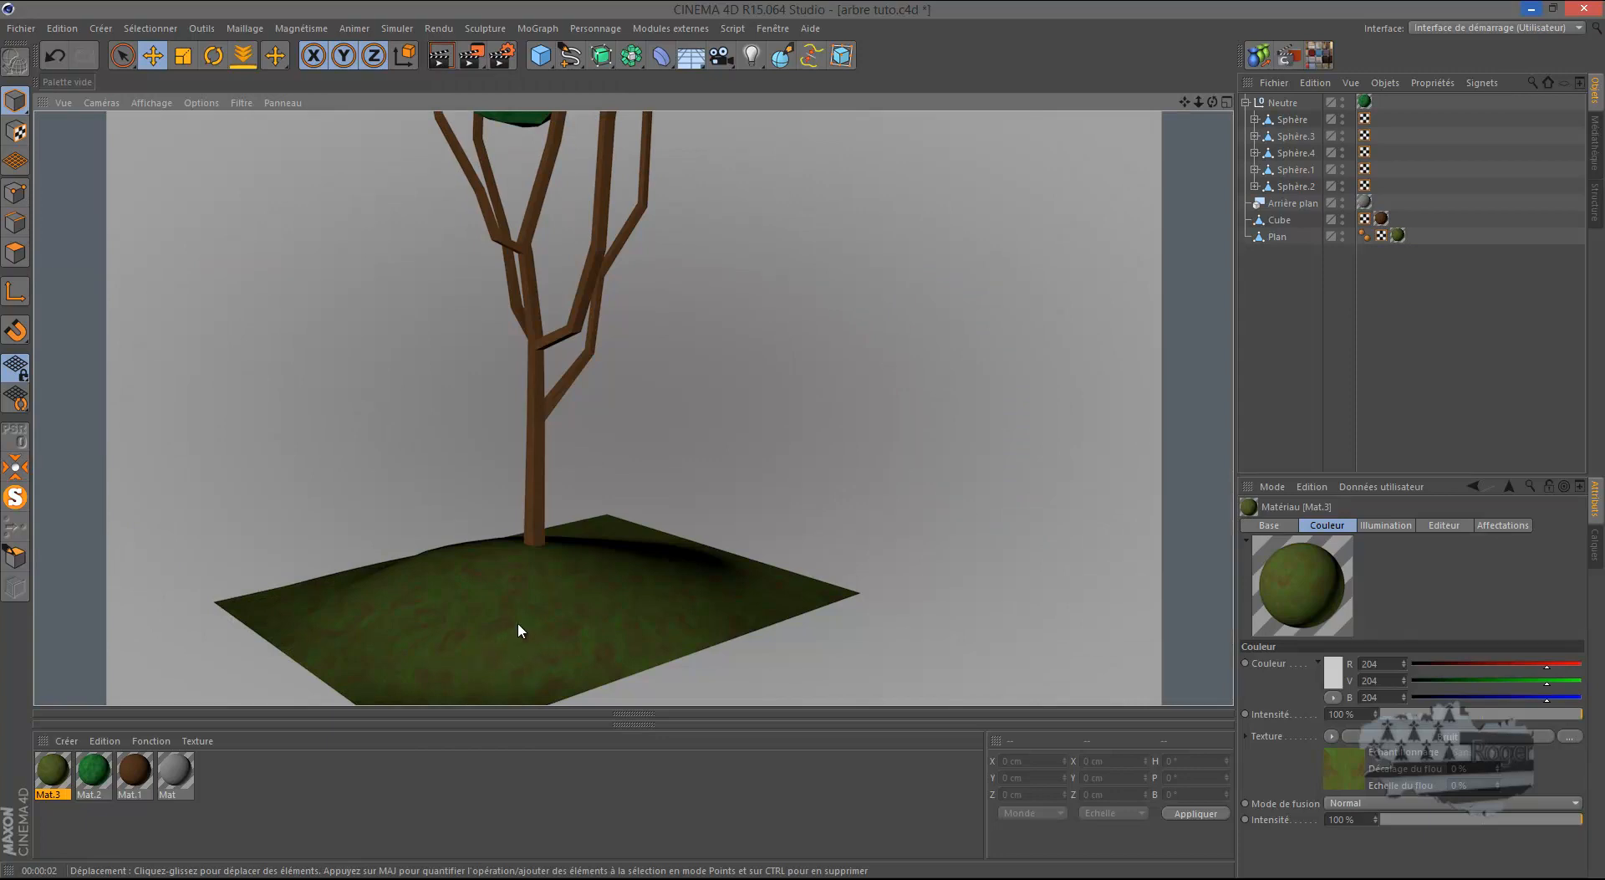
scroll(518, 620, "down", 1)
left_click(439, 46)
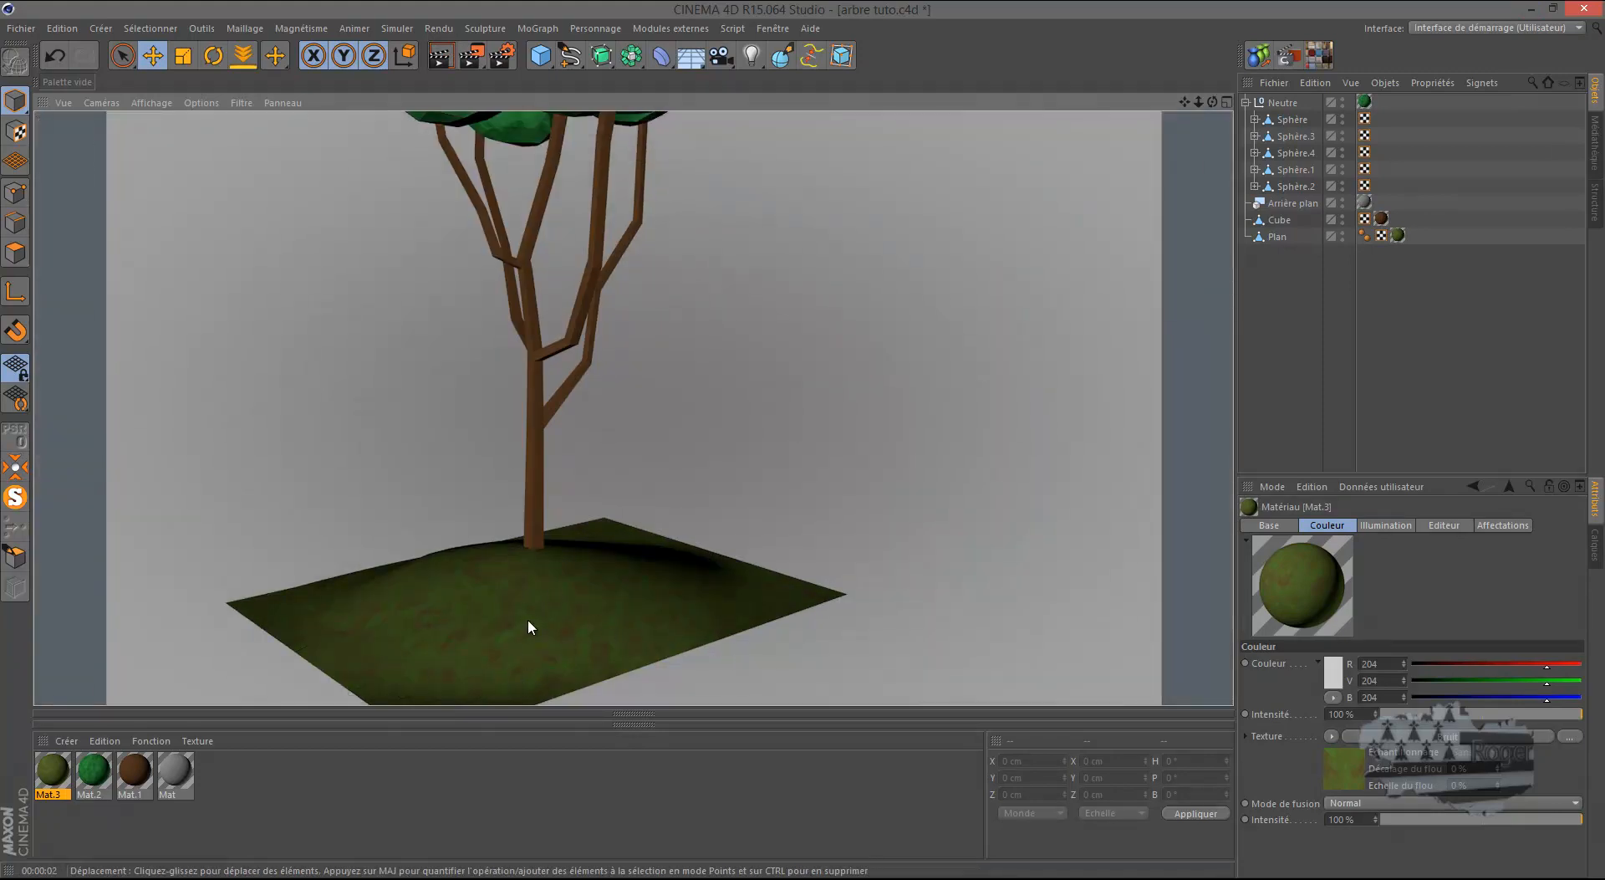
scroll(510, 577, "down", 3)
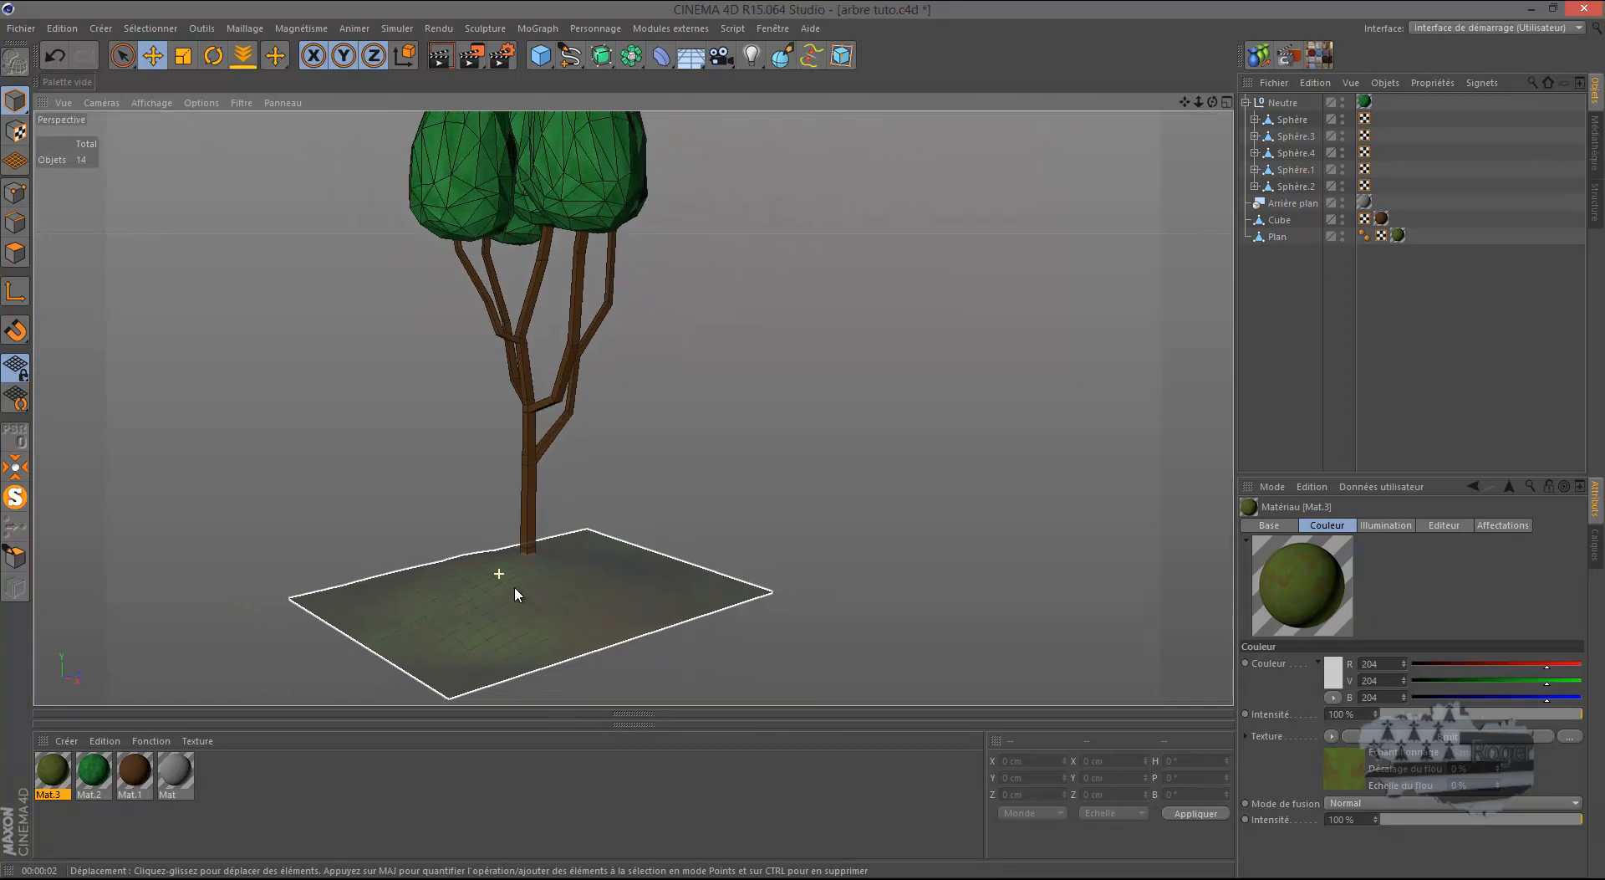
left_click(441, 55)
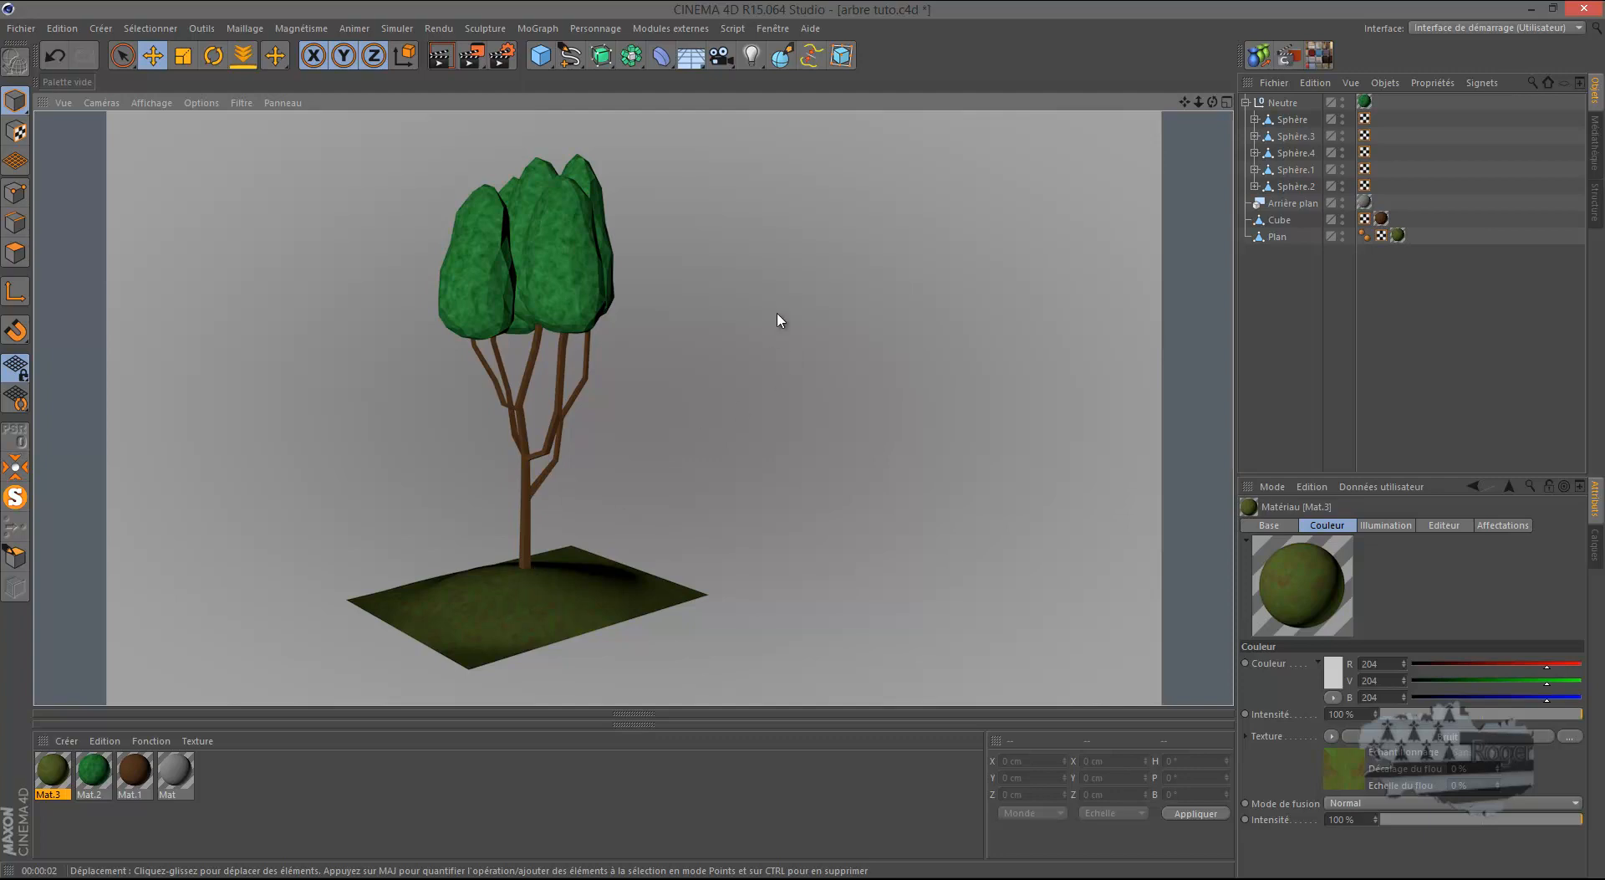
Step: Switch to the Sans titre 1 scene and, in the viewport, hide the Sphère and show the expanded Neutre group
left_click(773, 29)
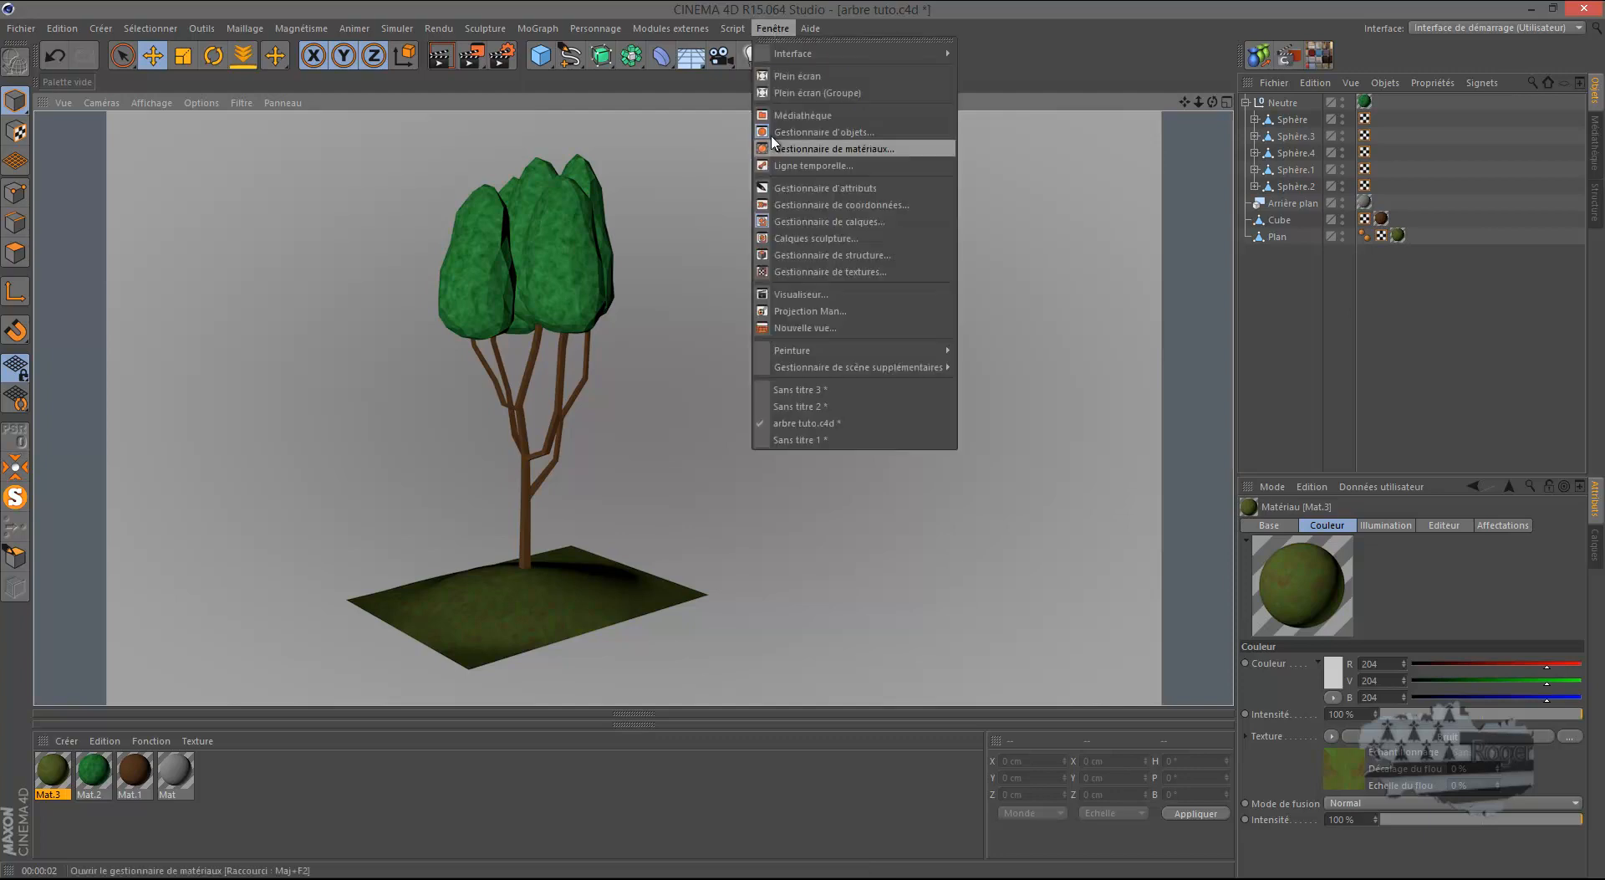
left_click(798, 440)
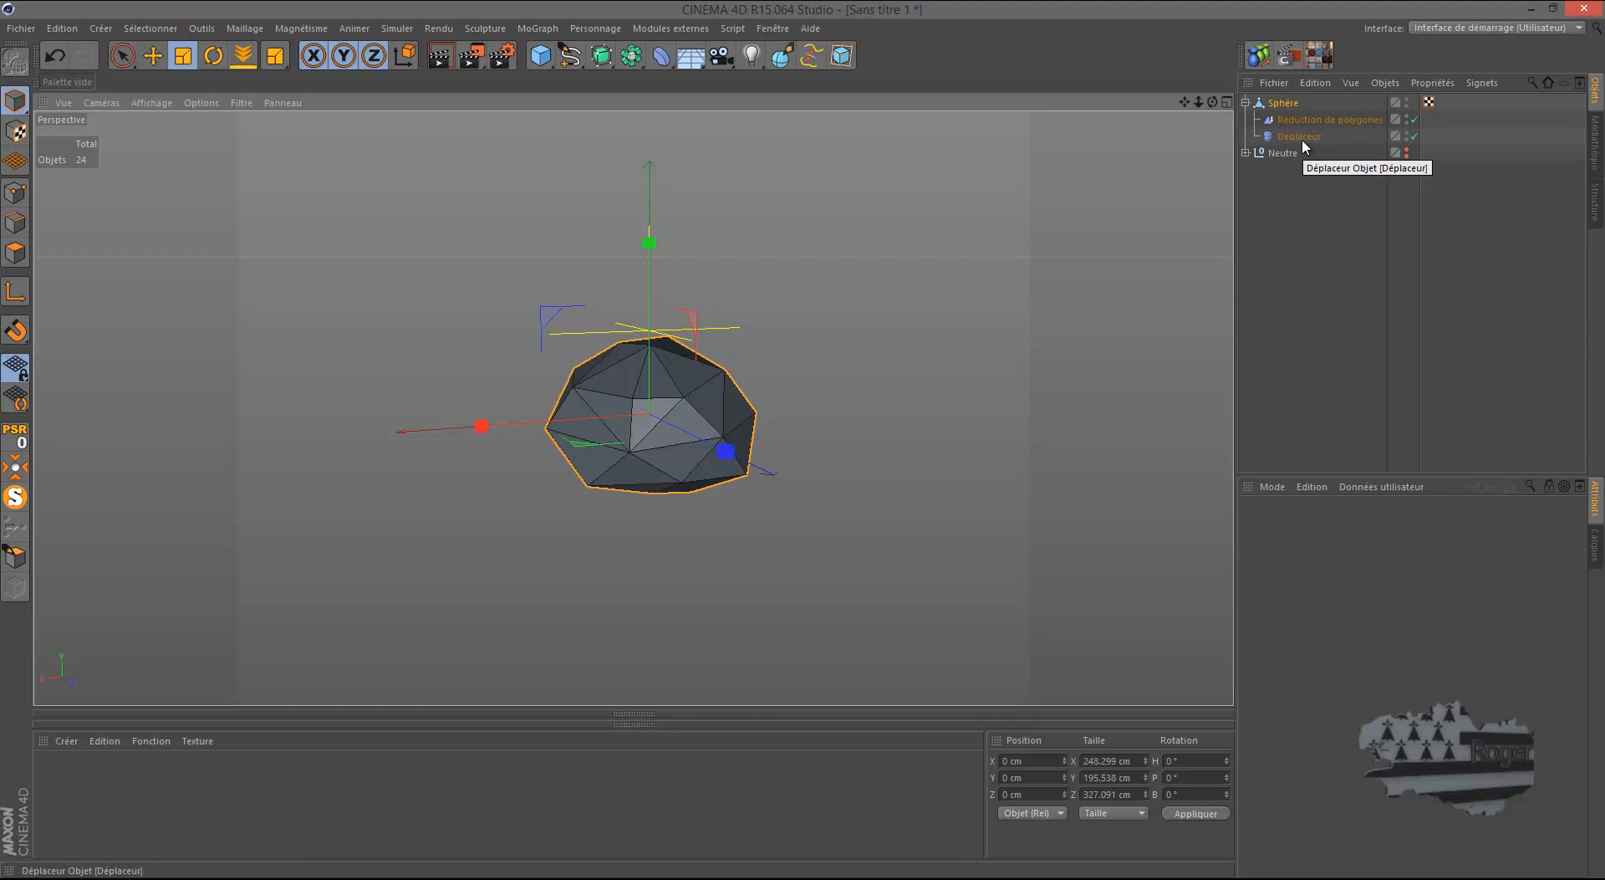
left_click(1245, 153)
left_click(1246, 102)
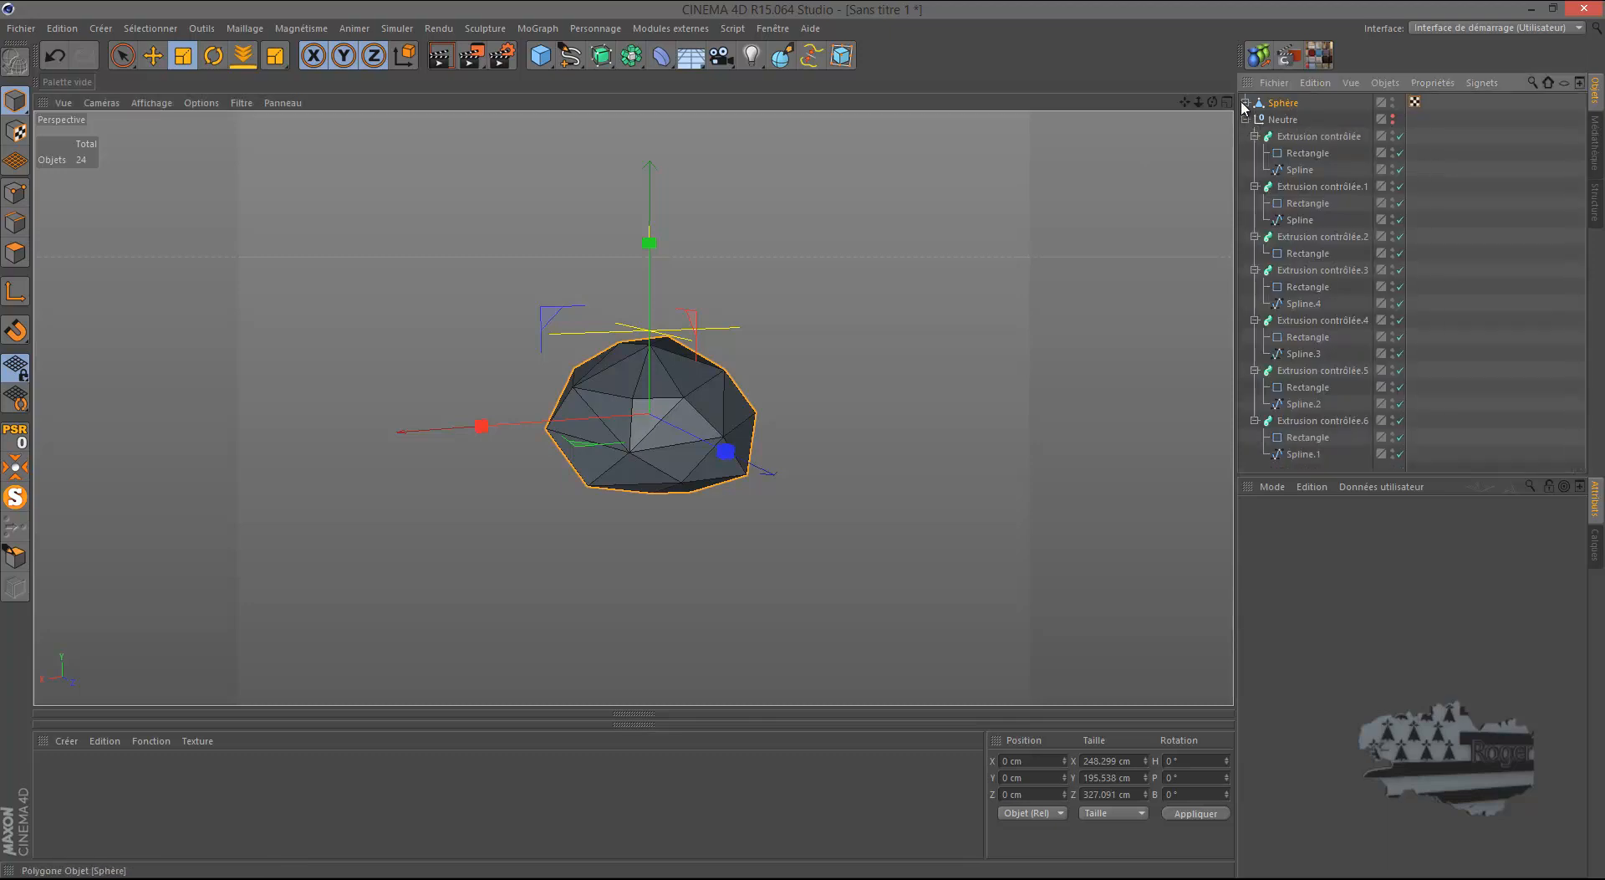
left_click(1393, 102)
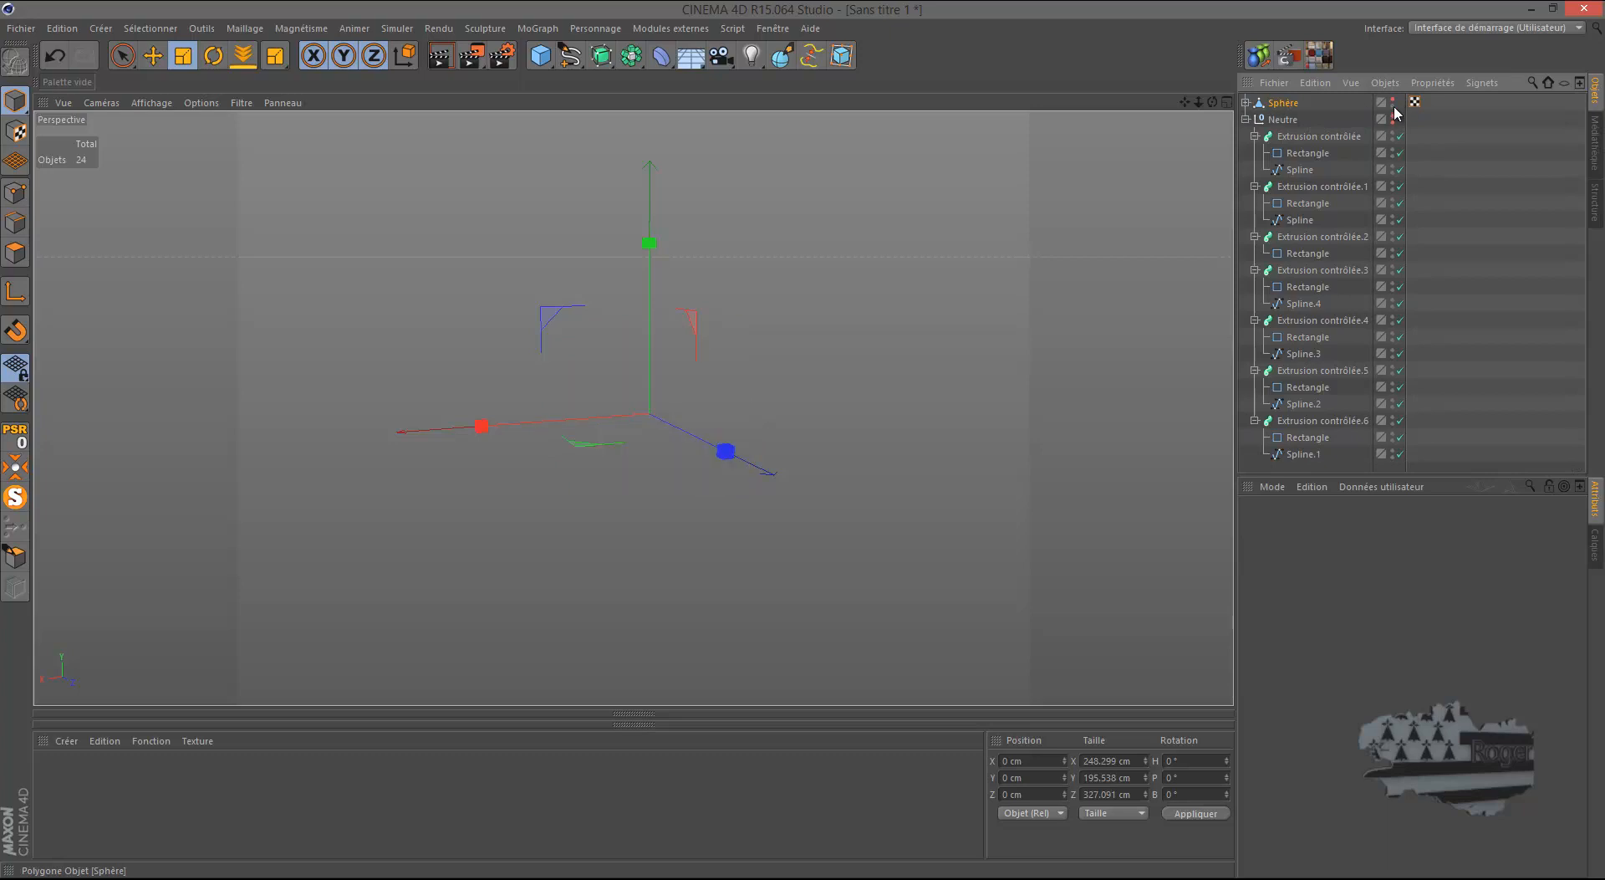
left_click(1393, 118)
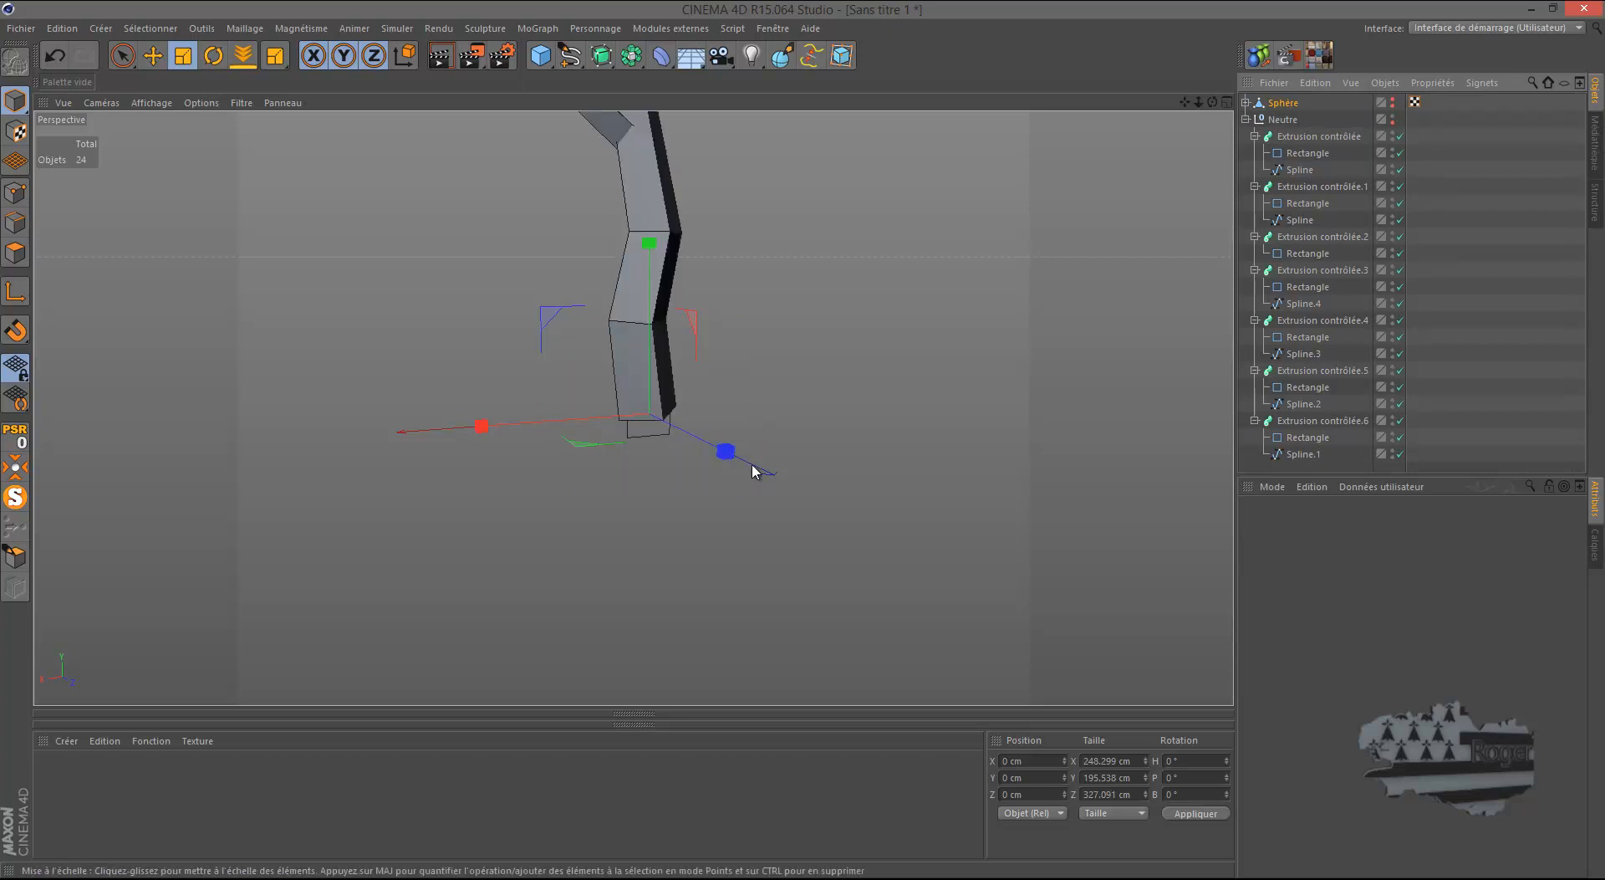
Step: Delete the Extrusion contrôlée.2 object, which has no spline, from the Neutre group
scroll(648, 615, "down", 3)
scroll(625, 680, "down", 3)
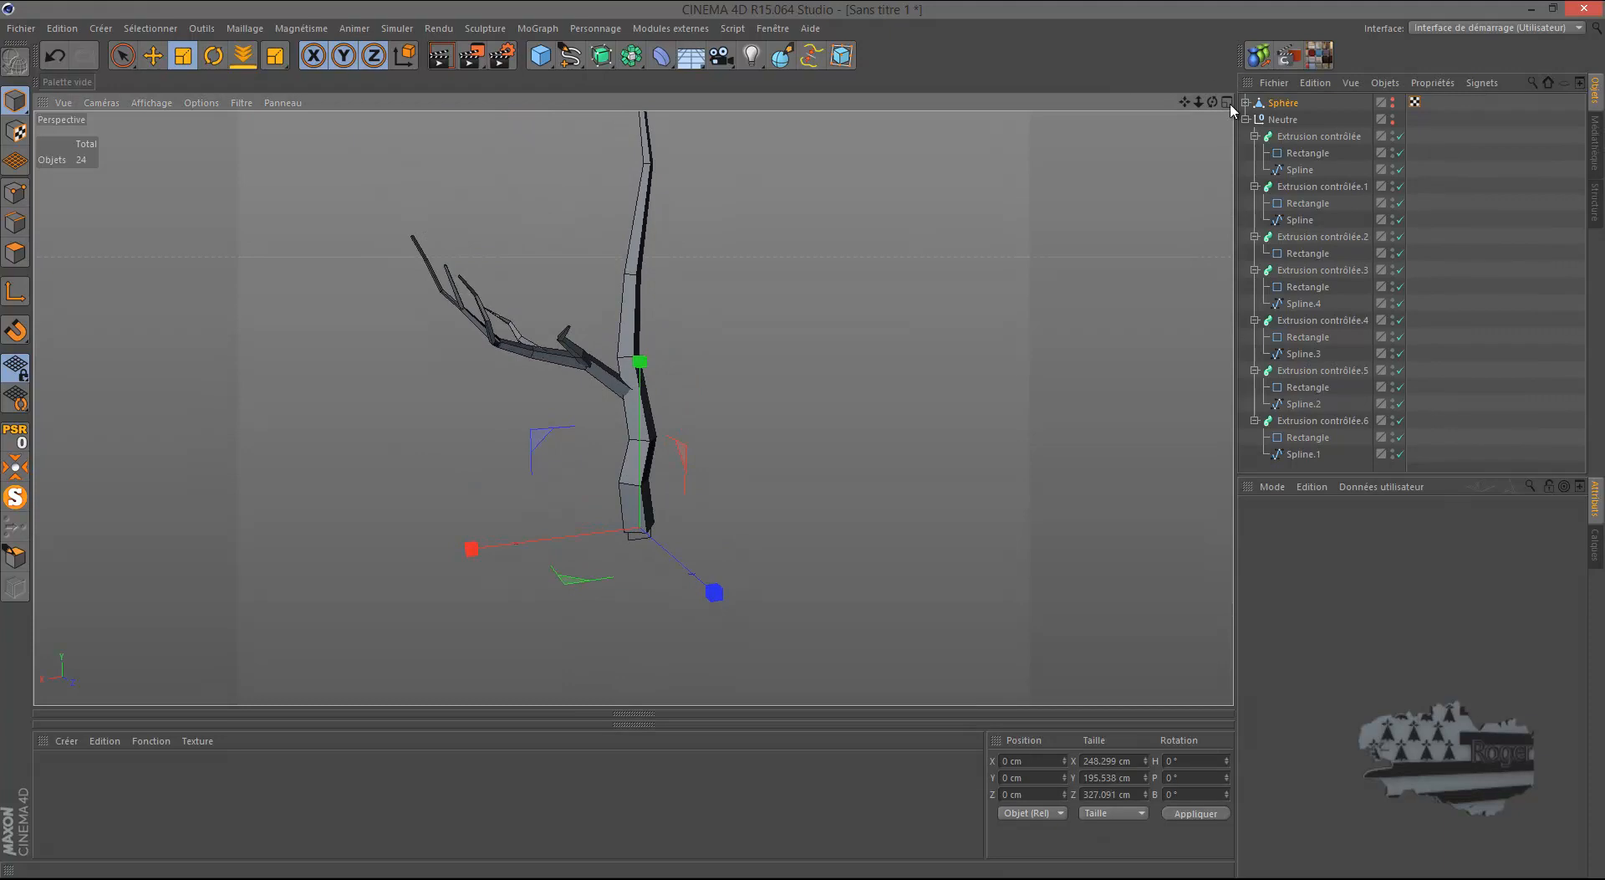
left_click_drag(1213, 104, 800, 500)
scroll(617, 430, "up", 4)
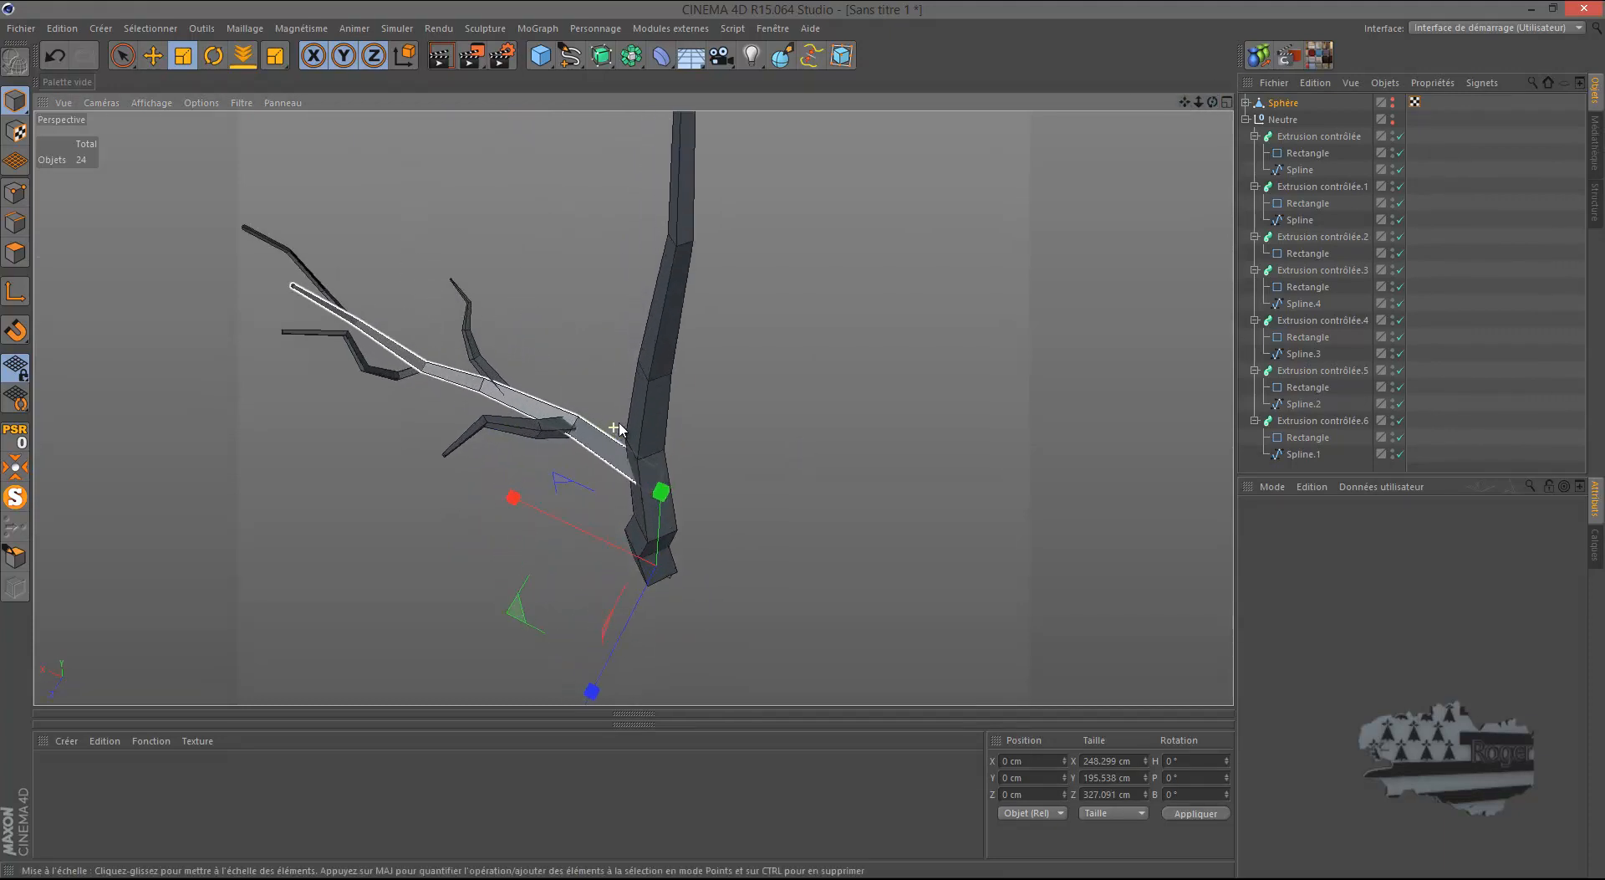
left_click_drag(1212, 101, 805, 444)
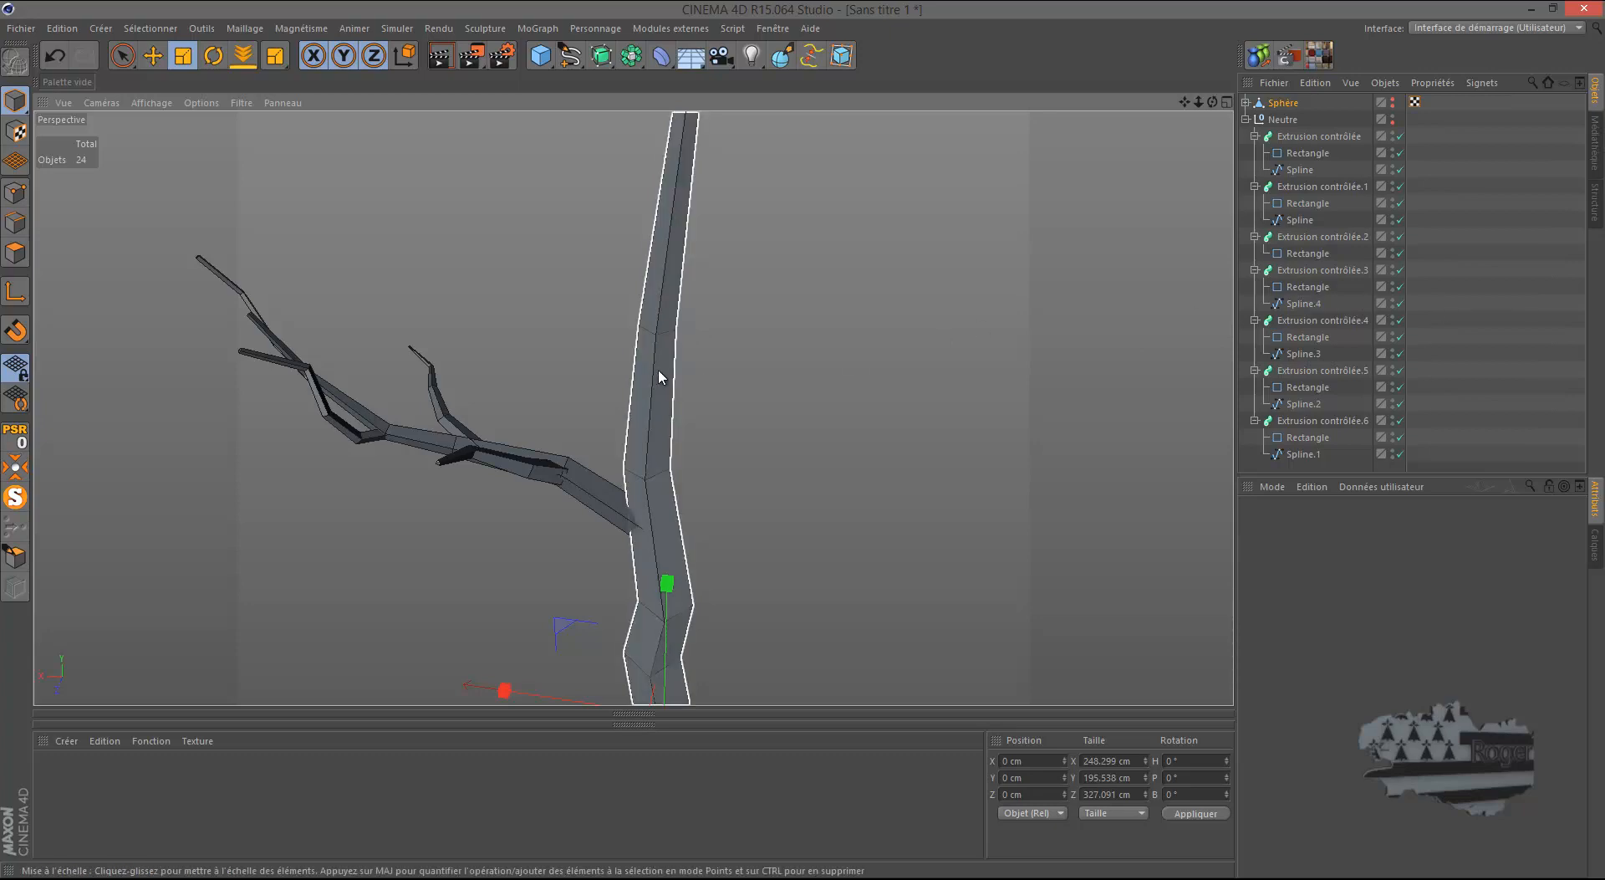
left_click(1309, 195)
left_click(1304, 221)
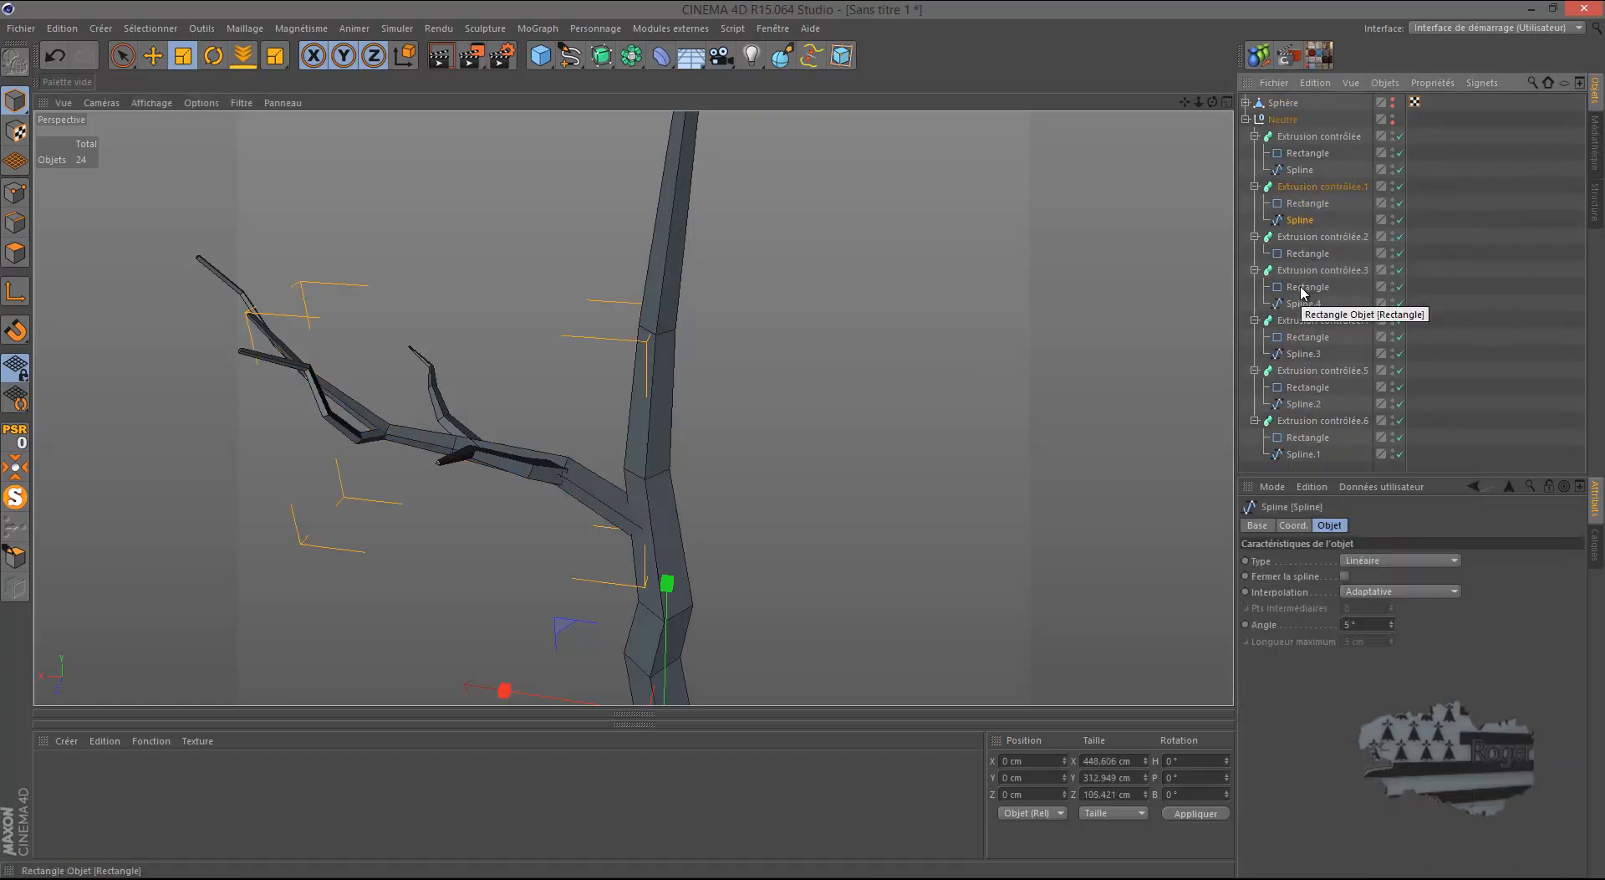
left_click(1306, 238)
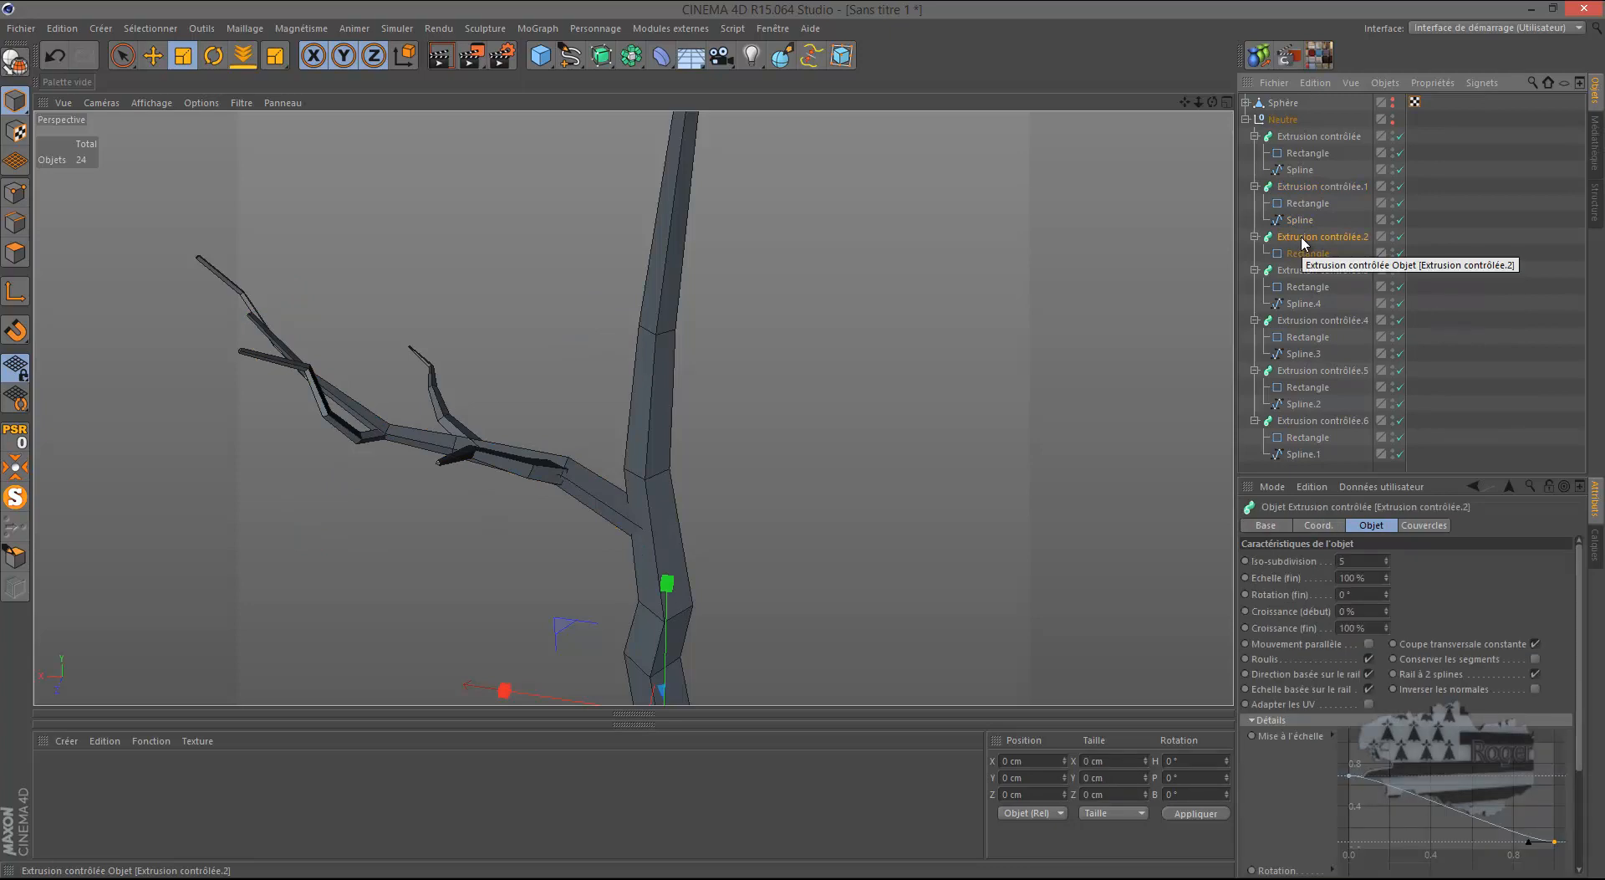
key("Delete")
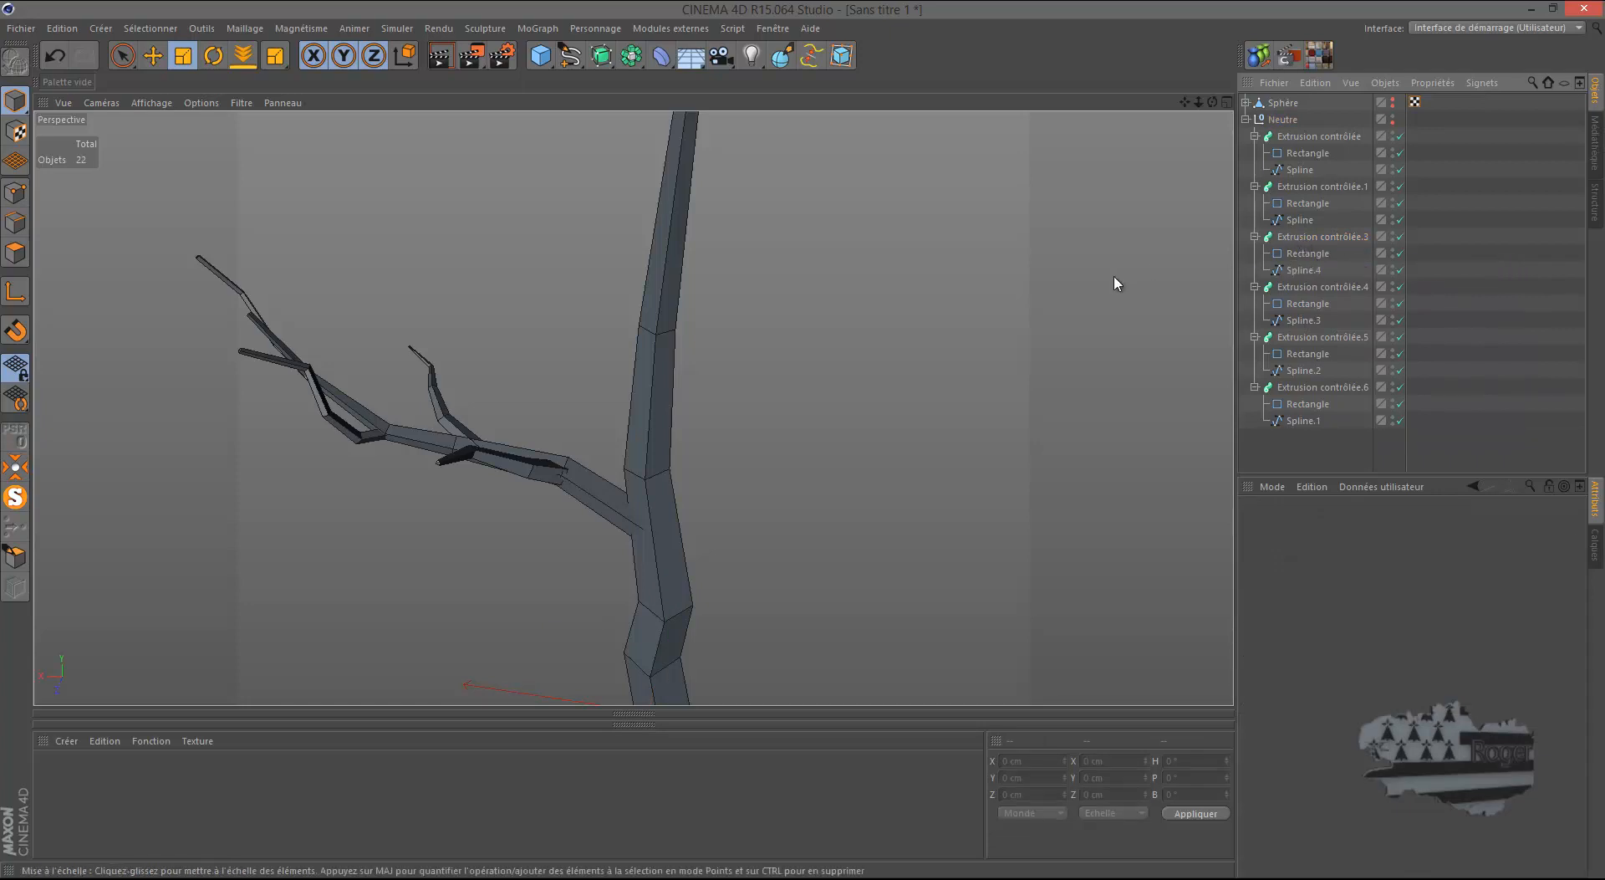
Step: Examine the trunk and its side branches from several angles and distances
scroll(910, 334, "down", 3)
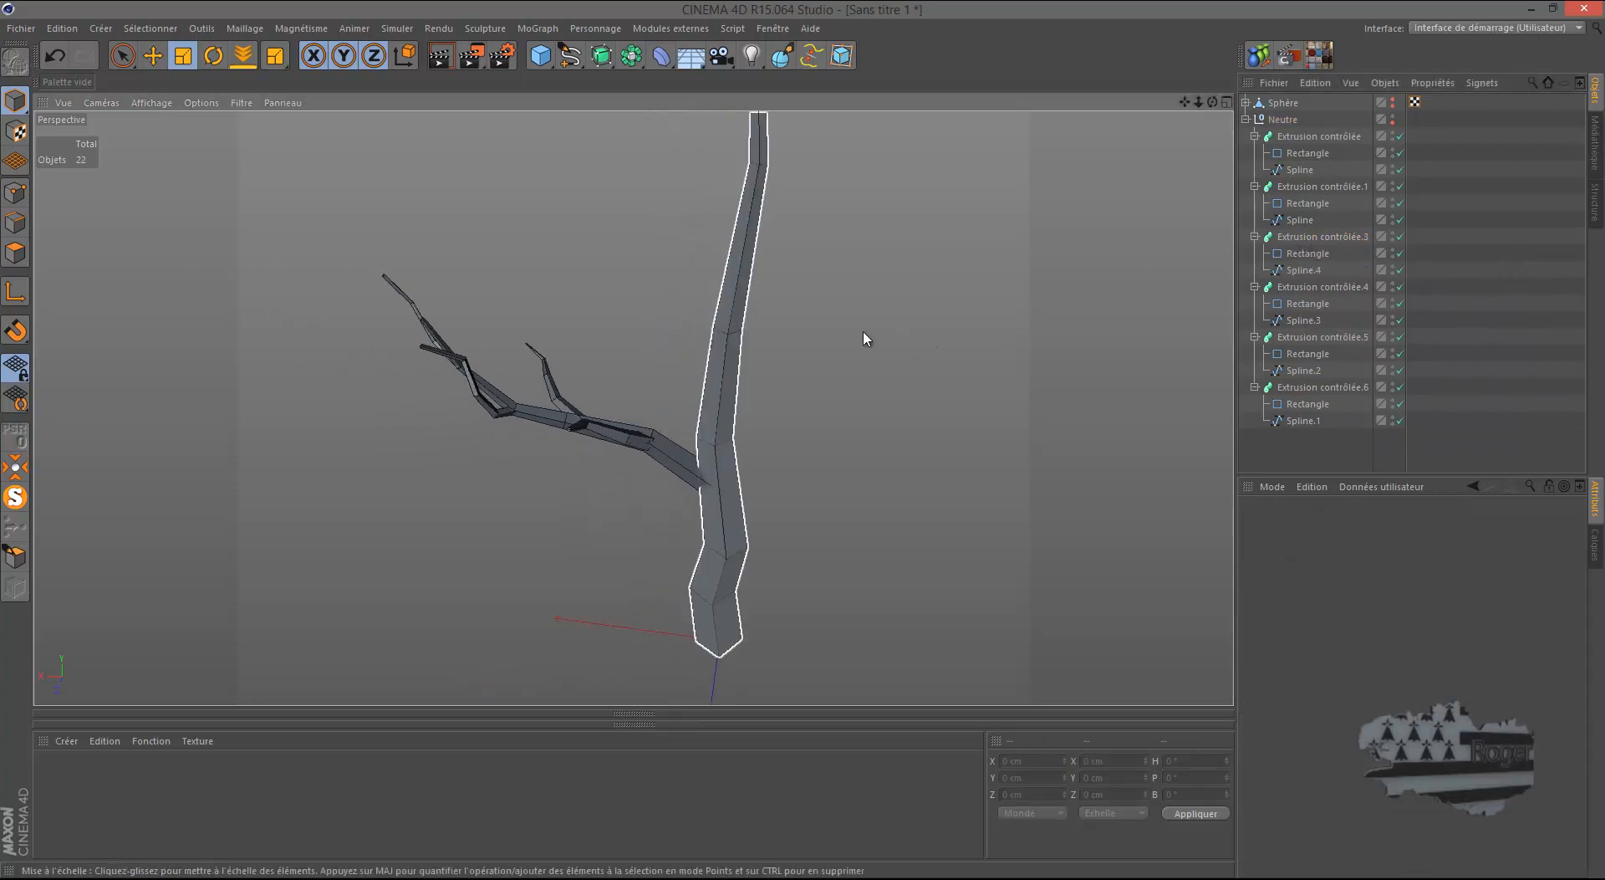
left_click_drag(1212, 101, 630, 537)
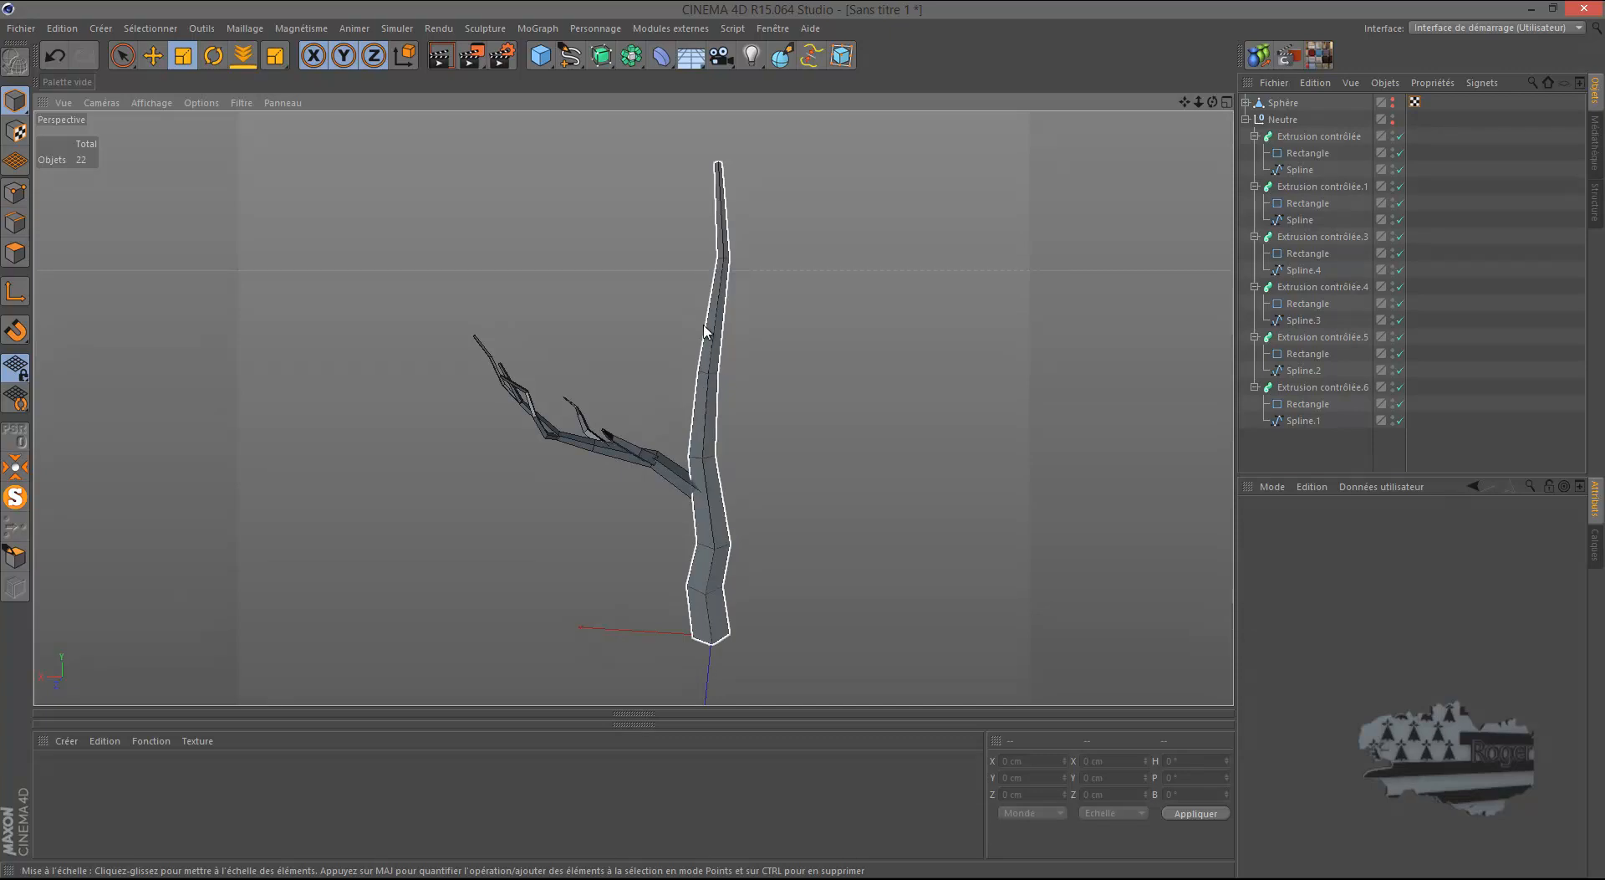
scroll(405, 304, "down", 2)
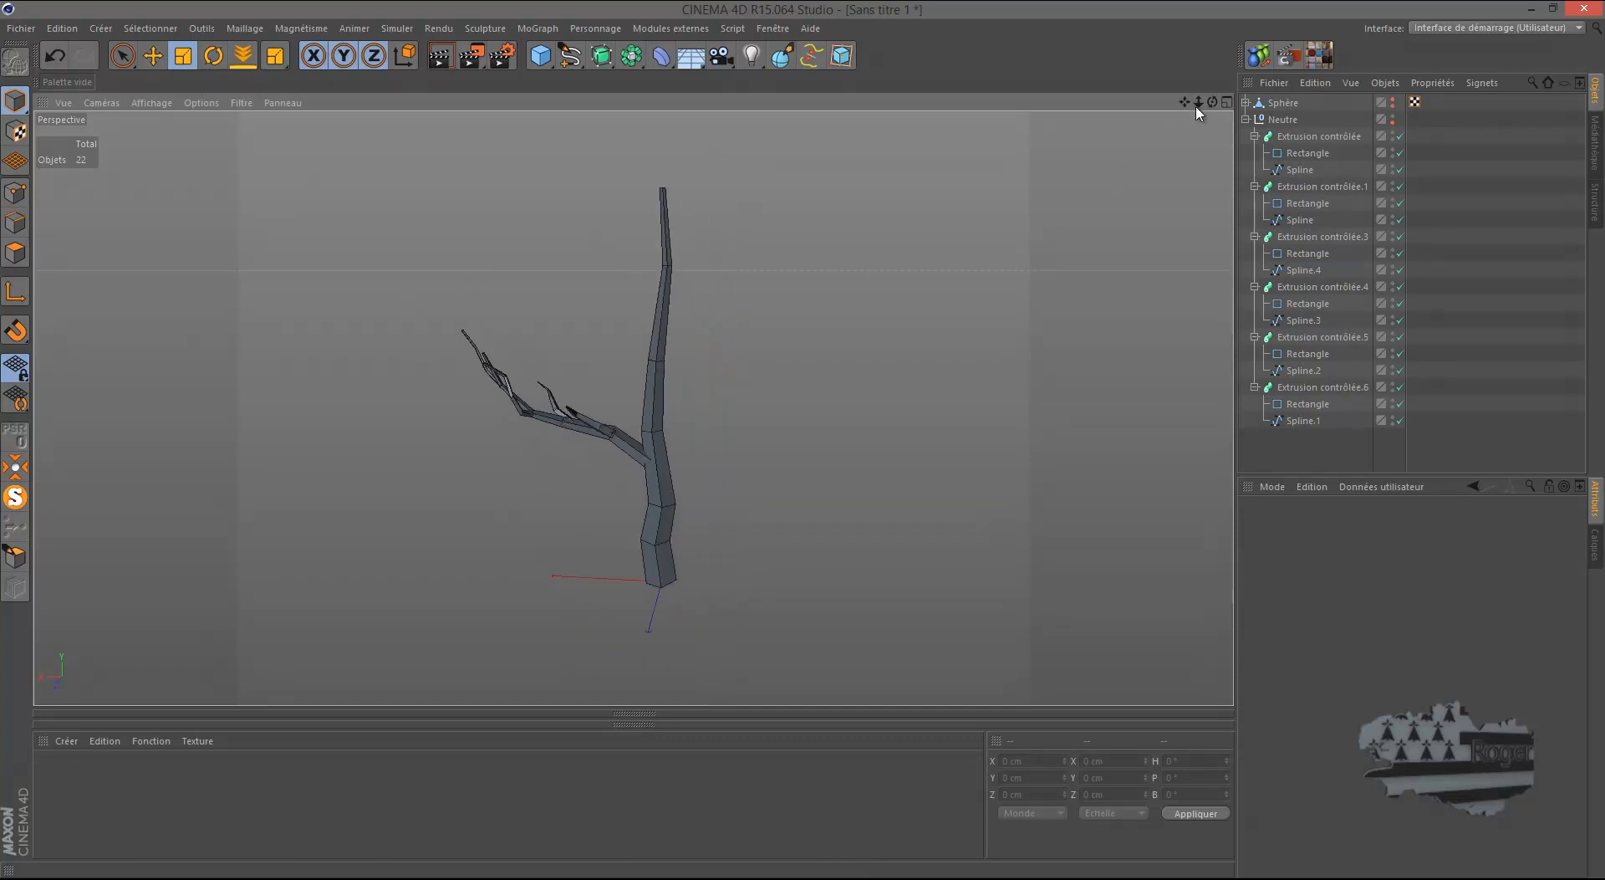
left_click_drag(1213, 102, 806, 444)
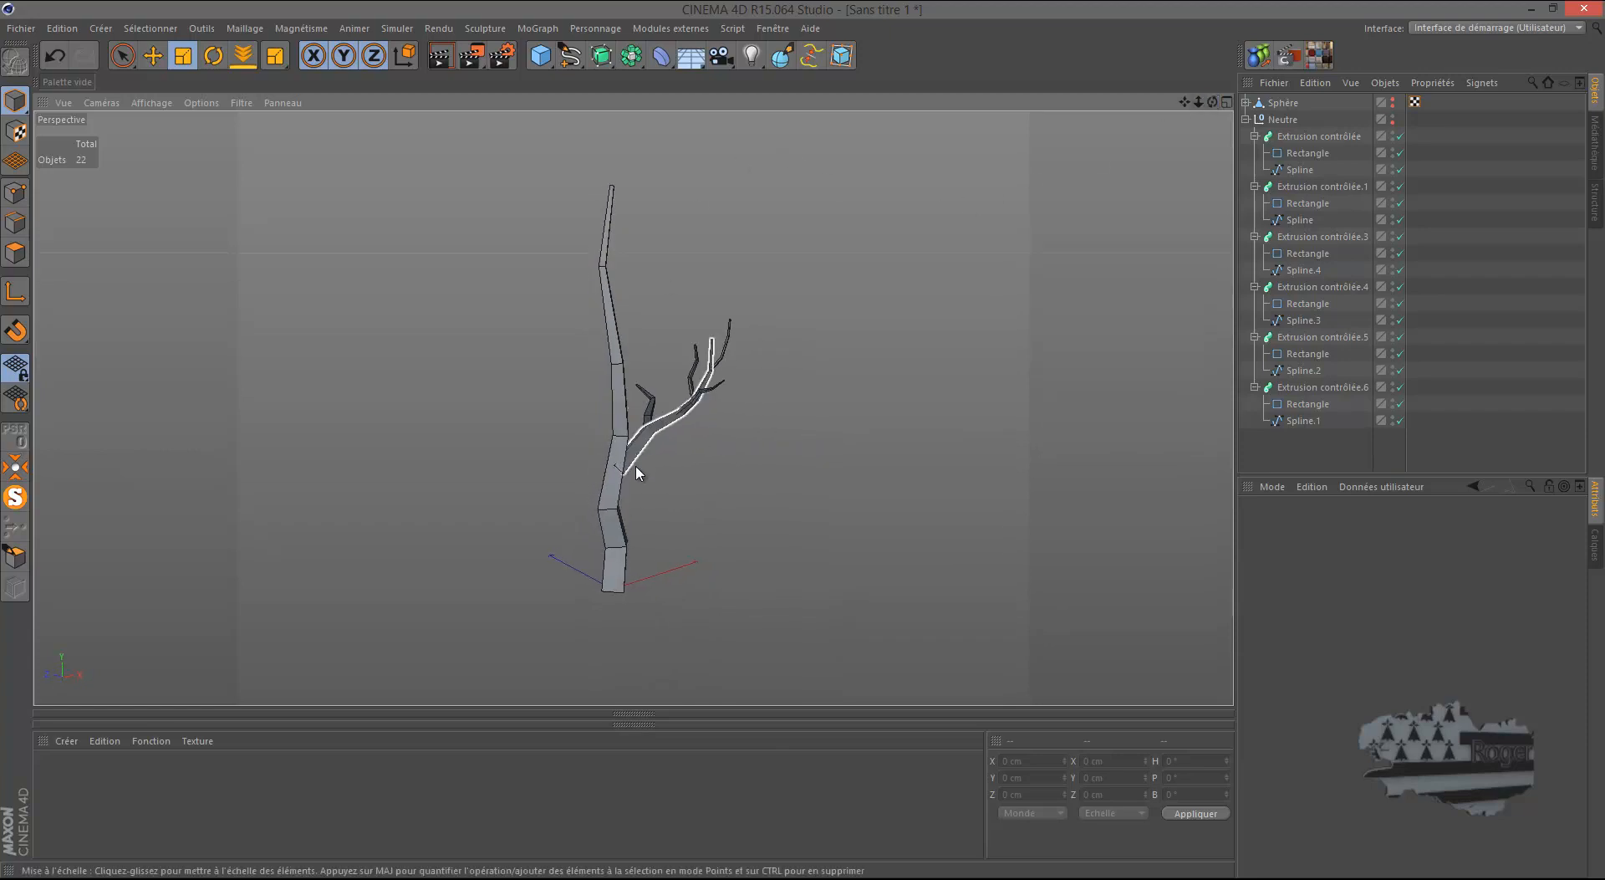